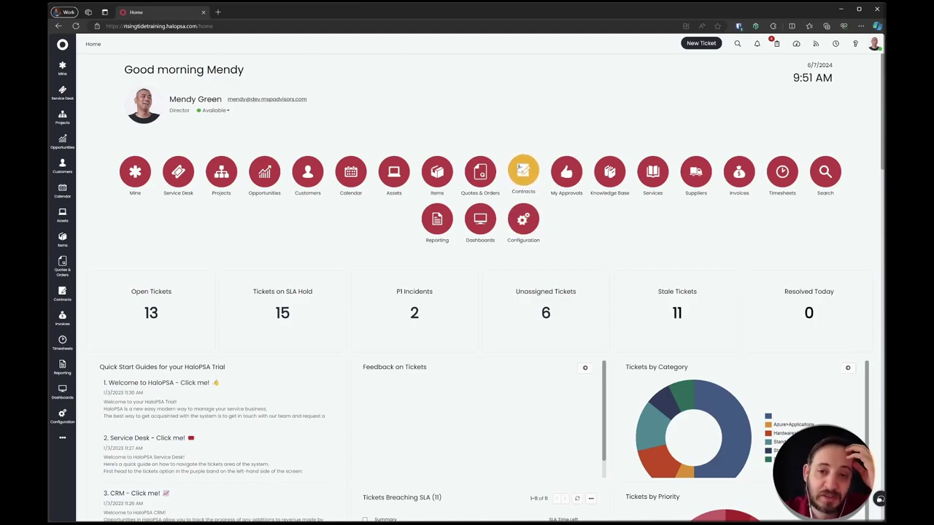
- Open the client contracts list and start a new contract for the client Mendyonline
left_click(523, 169)
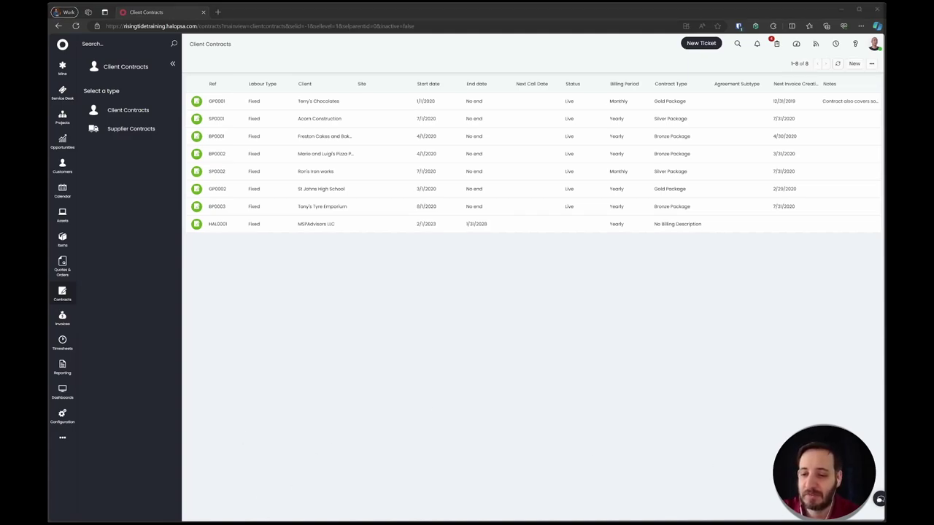
left_click(688, 435)
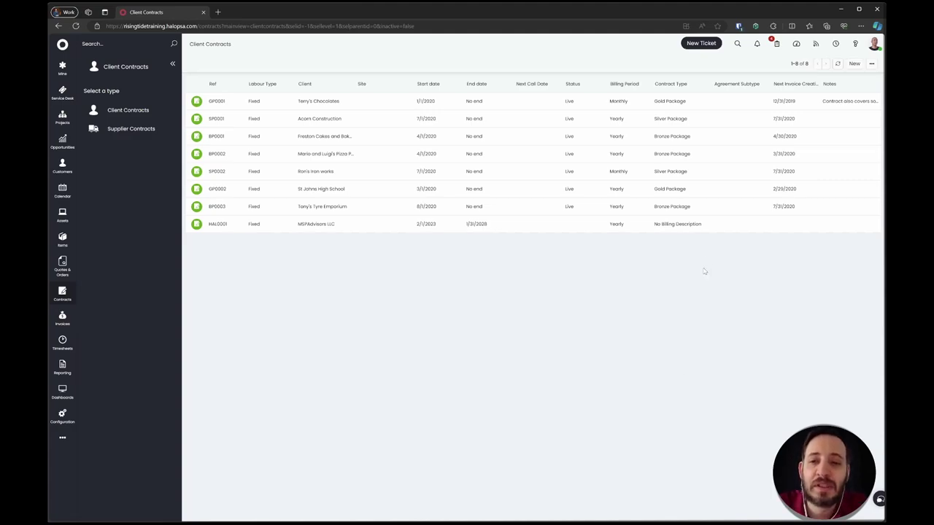
left_click(855, 63)
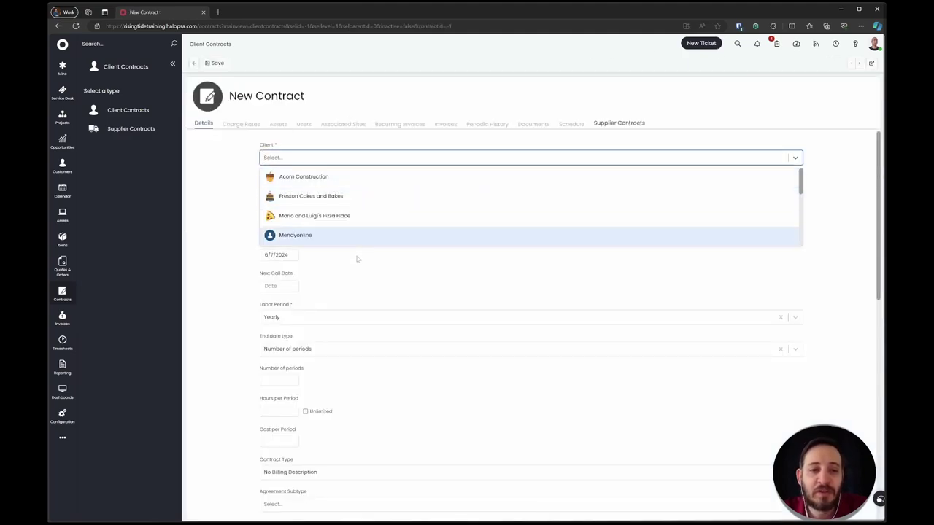
scroll(358, 258, "down", 1)
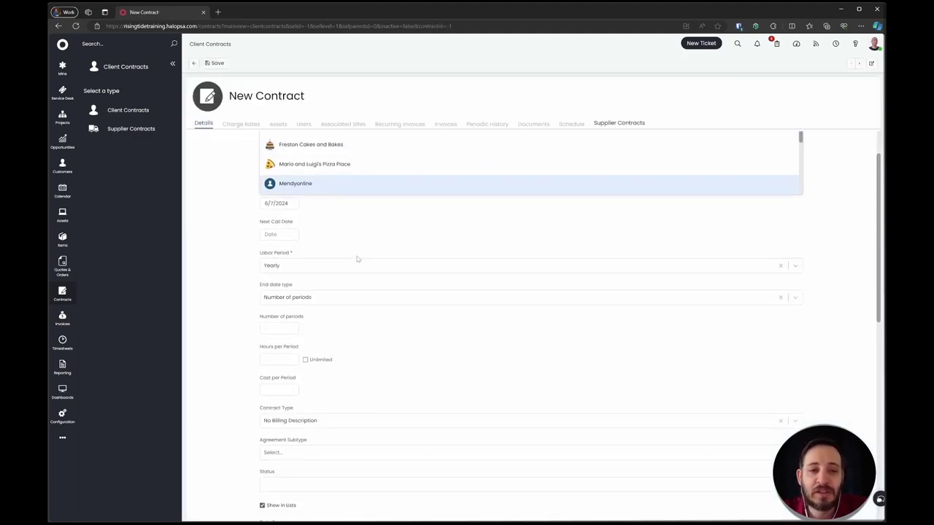
scroll(321, 186, "down", 3)
scroll(293, 186, "up", 3)
left_click(293, 184)
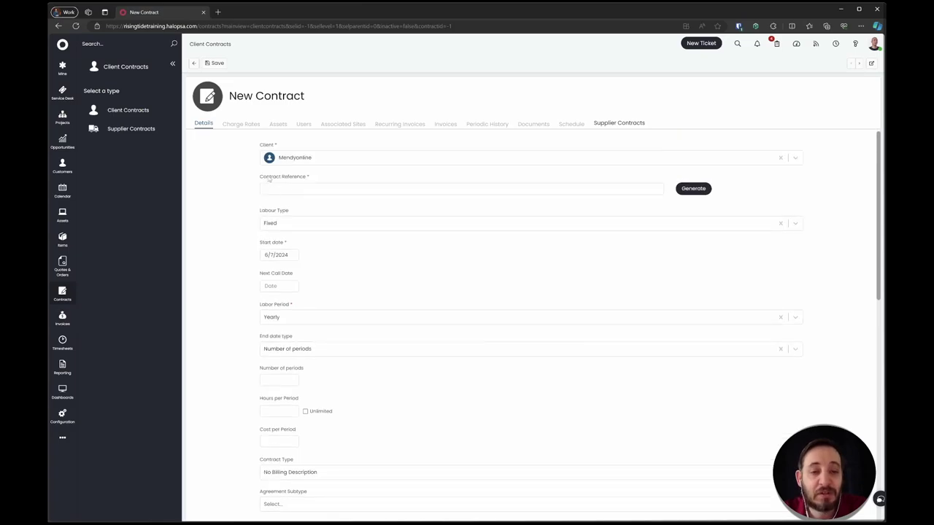
- Generate an automatic contract reference for the new contract
left_click_drag(267, 180, 331, 178)
left_click(318, 195)
left_click_drag(258, 183, 354, 179)
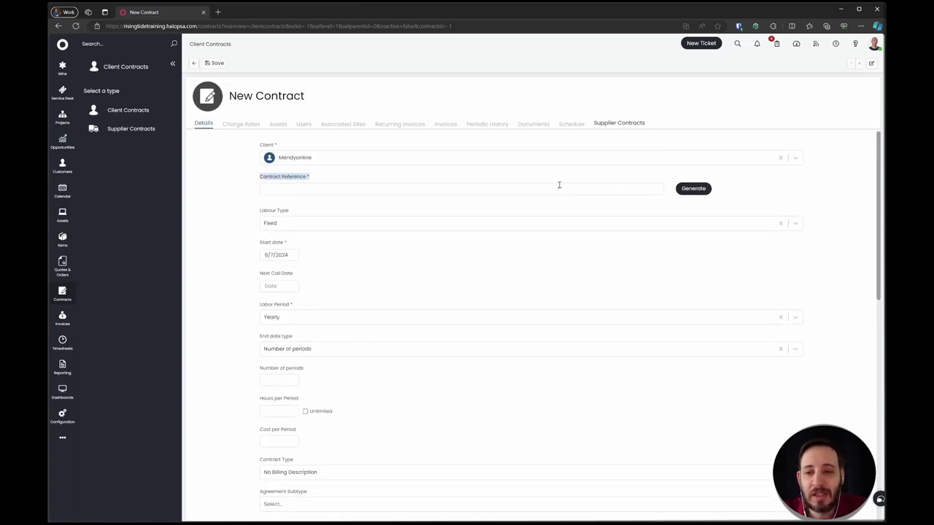
left_click(693, 188)
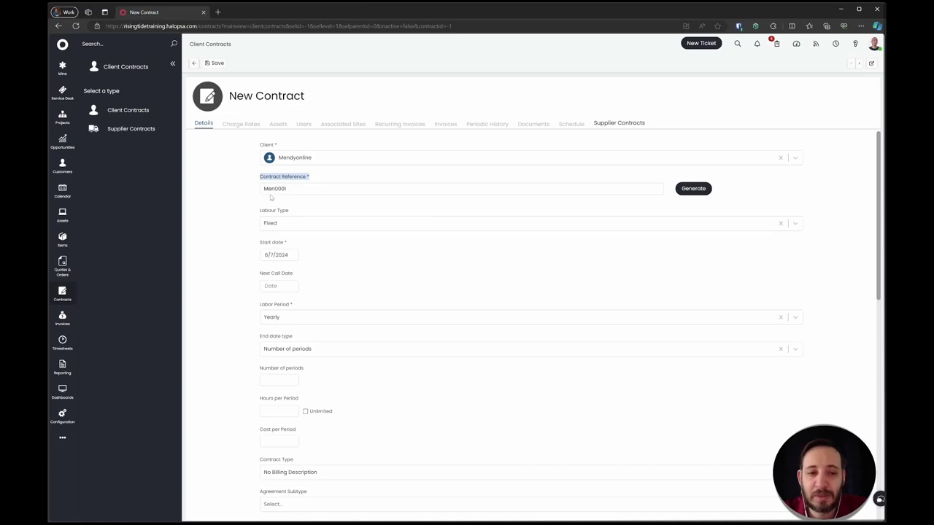
double_click(309, 188)
left_click(310, 188)
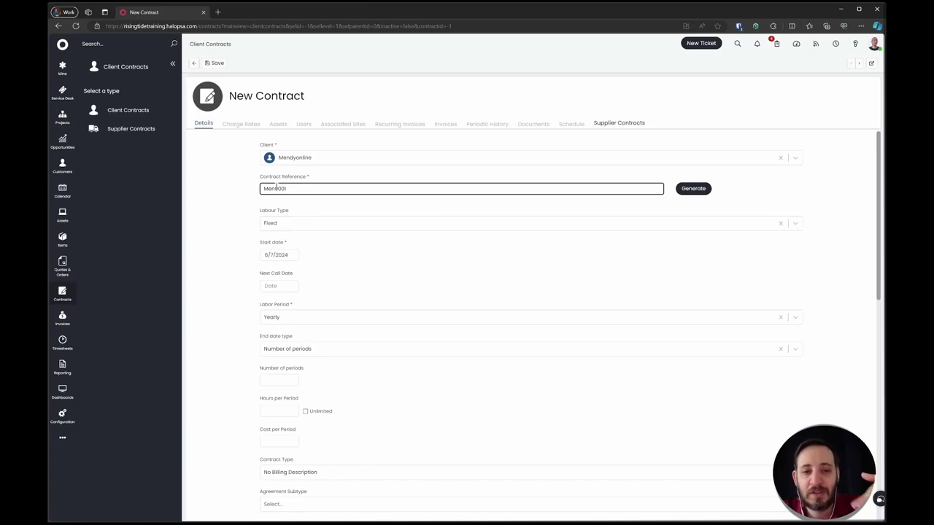
- Replace the contract reference with "Mendyonline - Managed Services Remote Only"
key("ctrl+a")
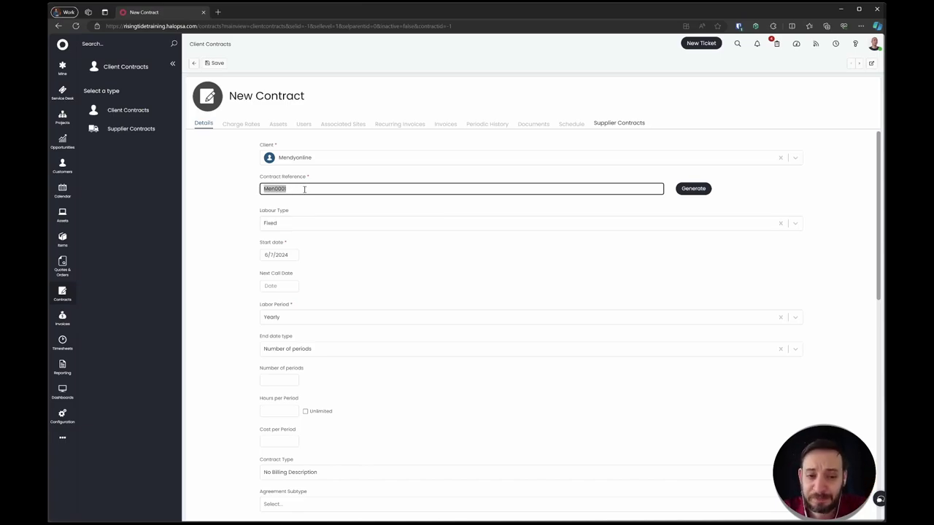
key("BackSpace")
type("Mendyonline -")
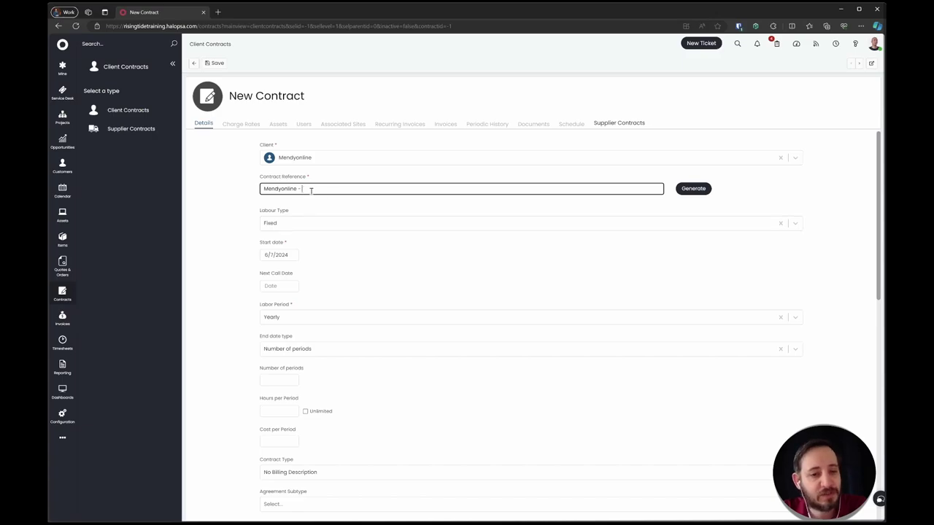
type(" Managed Ser")
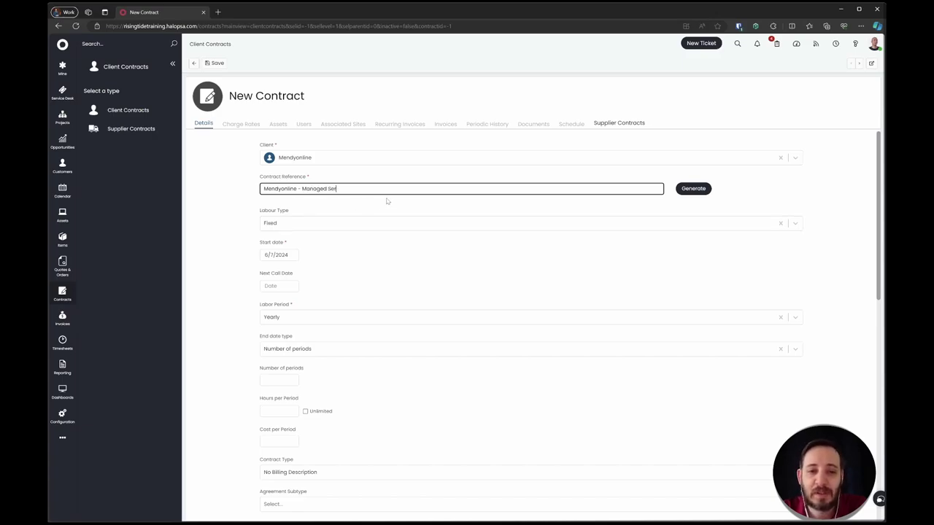
type("vices Remote Only")
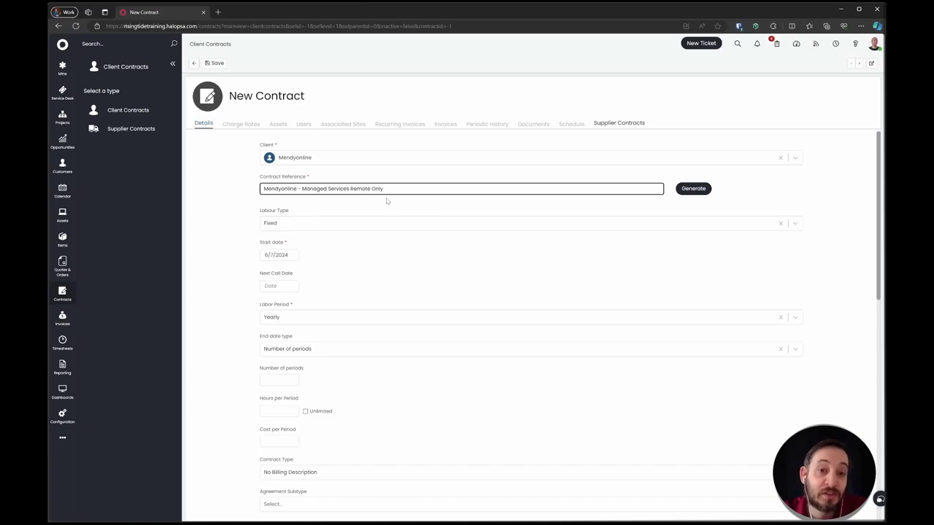
- Replace the part of the contract reference after the dash with wording starting "Rising Tide Full"
key("BackSpace")
key("BackSpace")
key("BackSpace")
key("BackSpace")
key("BackSpace")
key("BackSpace")
key("BackSpace")
key("BackSpace")
key("BackSpace")
key("BackSpace")
key("BackSpace")
key("BackSpace")
key("BackSpace")
key("BackSpace")
key("BackSpace")
key("BackSpace")
key("BackSpace")
key("BackSpace")
key("BackSpace")
key("BackSpace")
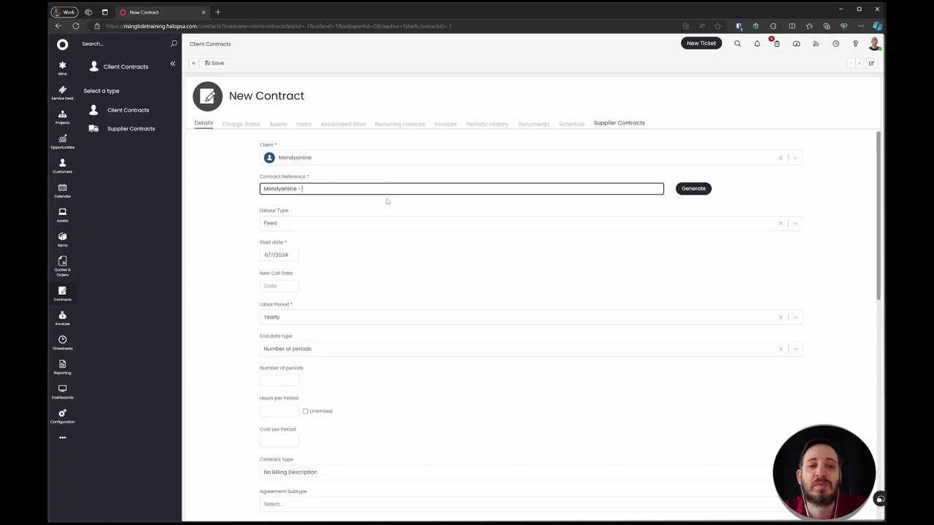
type("Rising")
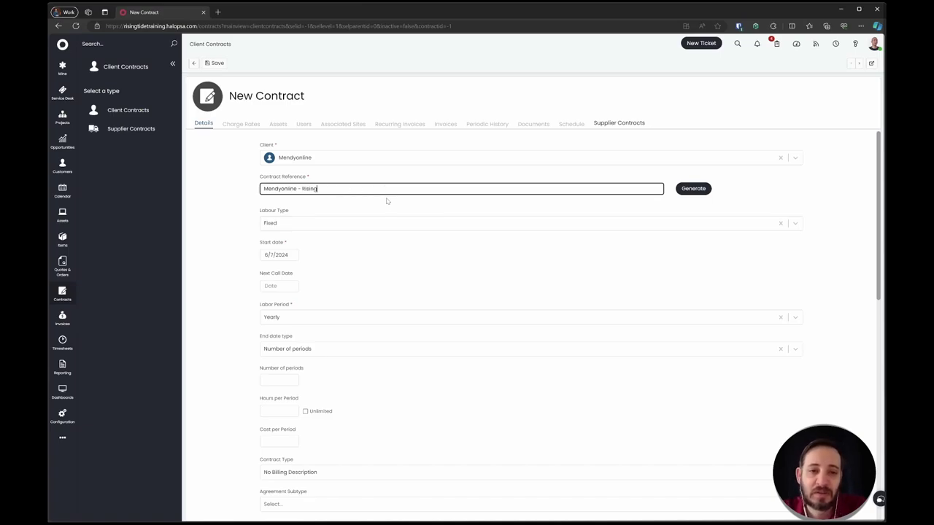
type(" Tide Full Service")
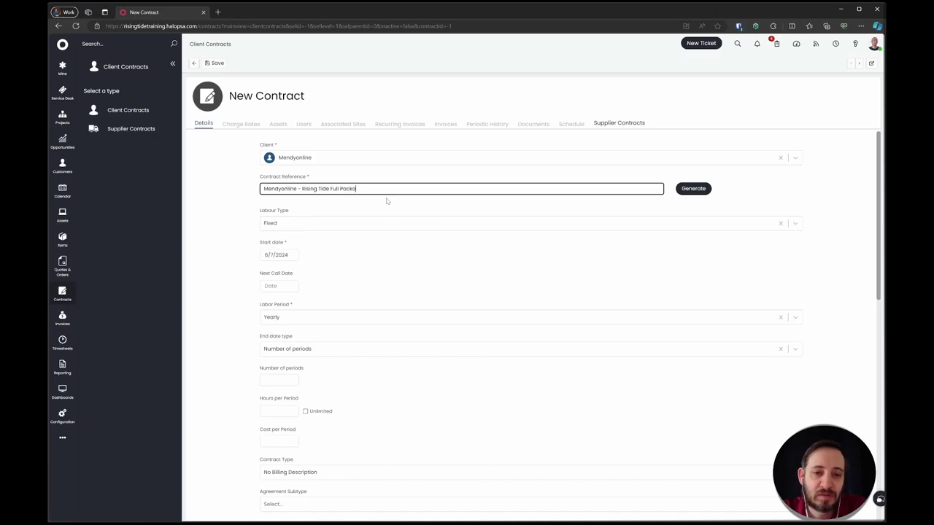
- Try "Sec+RMM" as the ending of the contract reference, then clear it back to the dash
key("BackSpace")
key("BackSpace")
key("BackSpace")
key("BackSpace")
key("BackSpace")
key("BackSpace")
key("BackSpace")
key("BackSpace")
key("BackSpace")
key("BackSpace")
key("BackSpace")
key("BackSpace")
key("BackSpace")
key("BackSpace")
key("BackSpace")
key("BackSpace")
key("BackSpace")
key("BackSpace")
key("BackSpace")
key("BackSpace")
key("BackSpace")
key("BackSpace")
key("BackSpace")
key("BackSpace")
type("Sec")
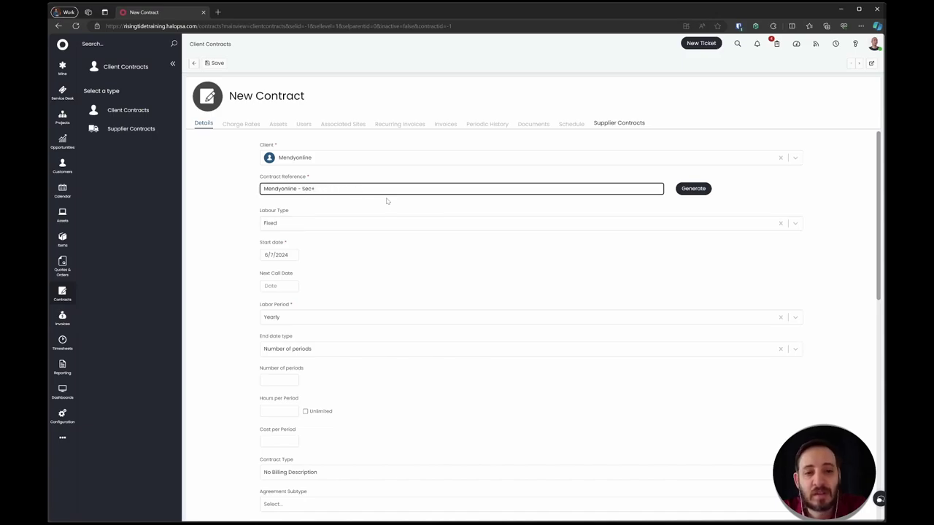
type("+RMM")
key("BackSpace")
key("BackSpace")
key("BackSpace")
key("BackSpace")
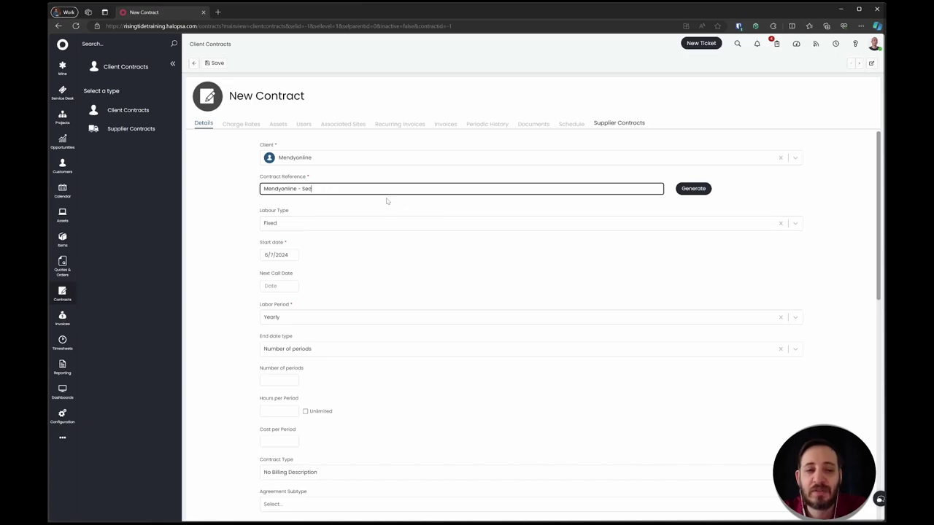
key("BackSpace")
key("BackSpace")
- Complete the contract reference as "Mendyonline - Managed Services"
type("Managed ")
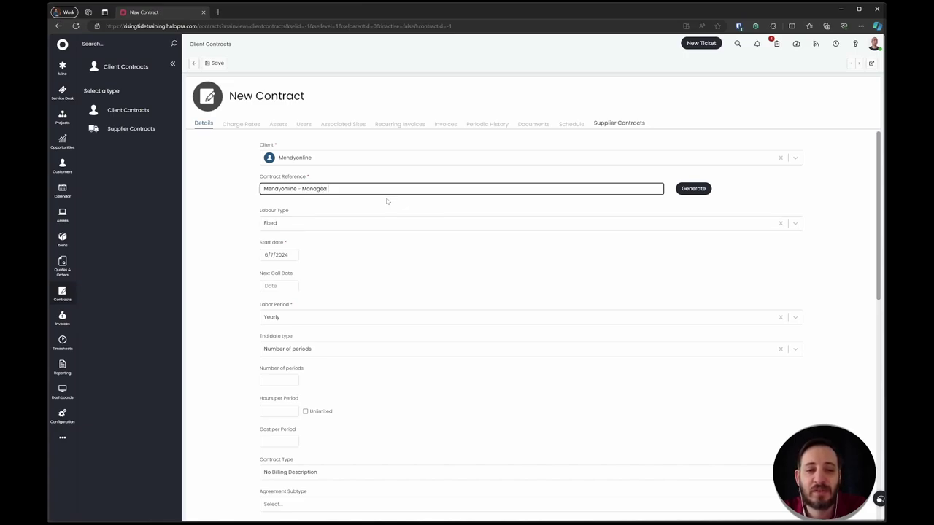
type("Service")
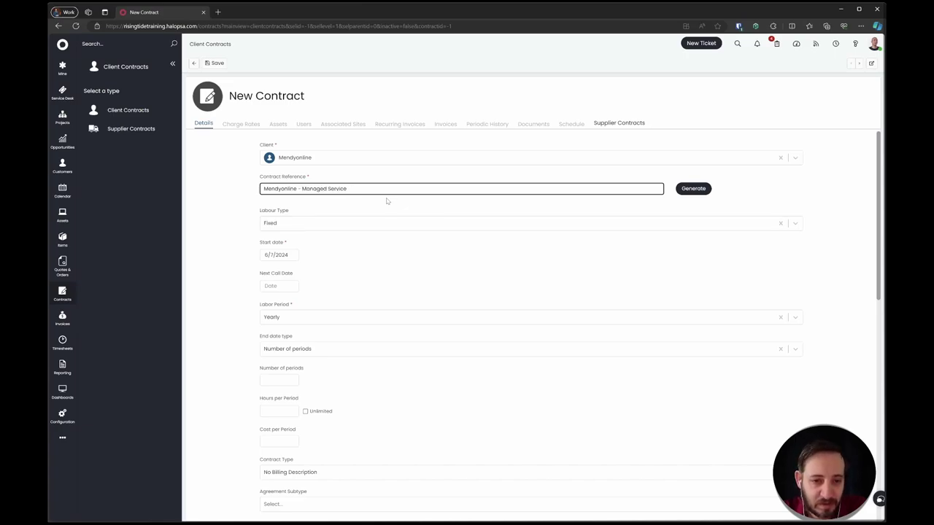
type("ss")
left_click(340, 221)
left_click(303, 215)
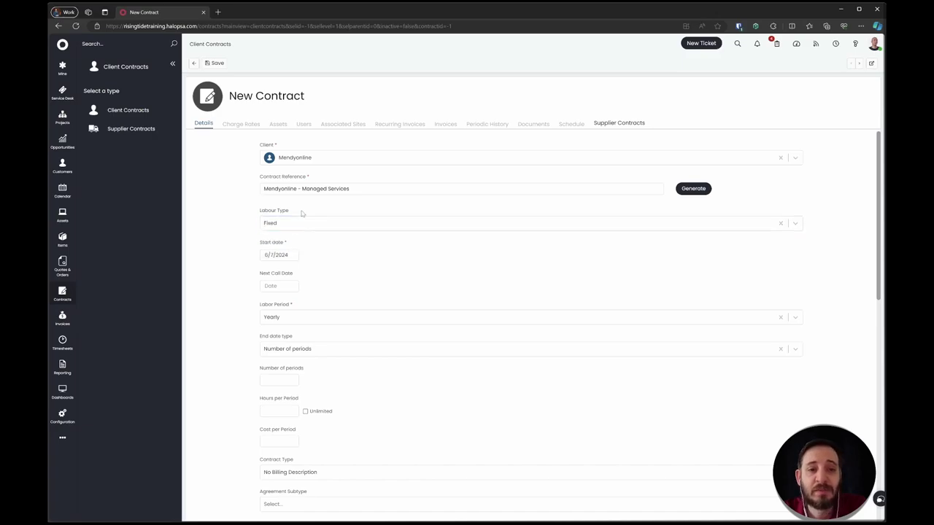
- Examine the available Labour Type options for the new contract, keeping the current choice
left_click_drag(253, 182, 358, 191)
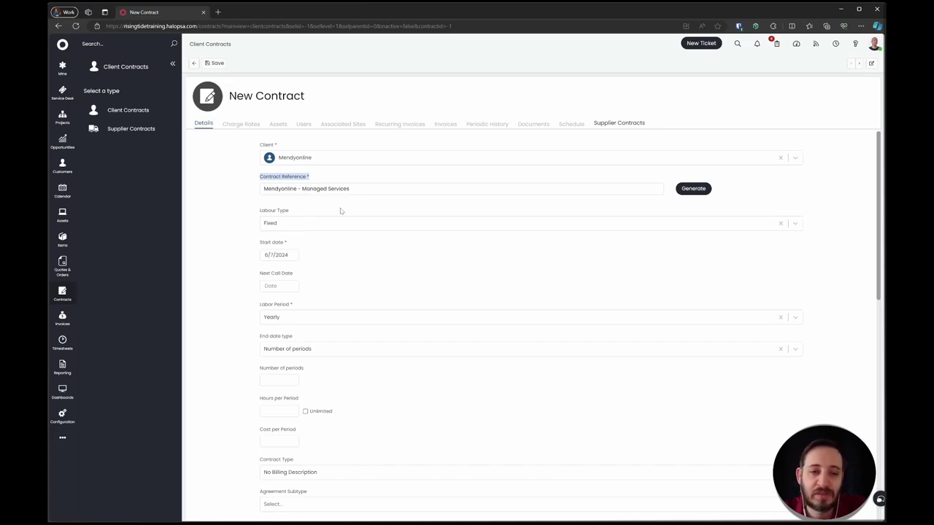
left_click(340, 208)
scroll(335, 206, "down", 1)
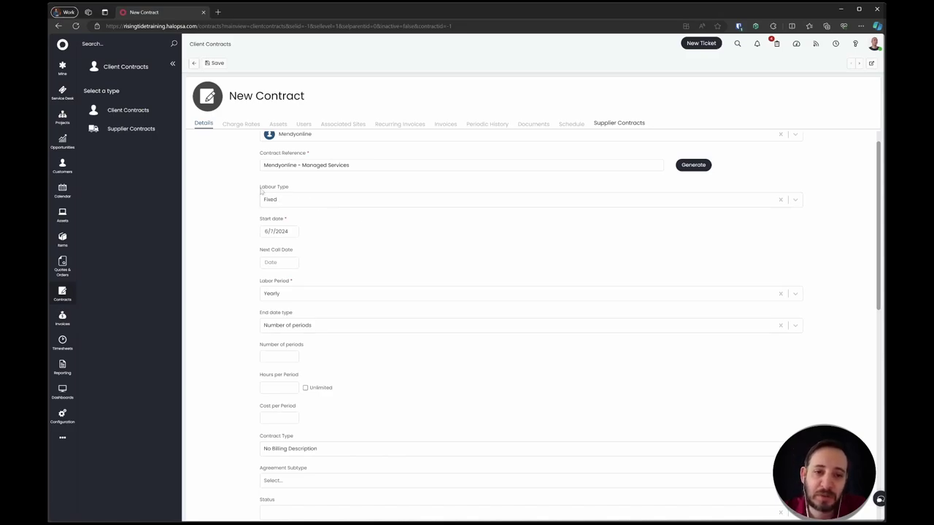
scroll(261, 191, "down", 1)
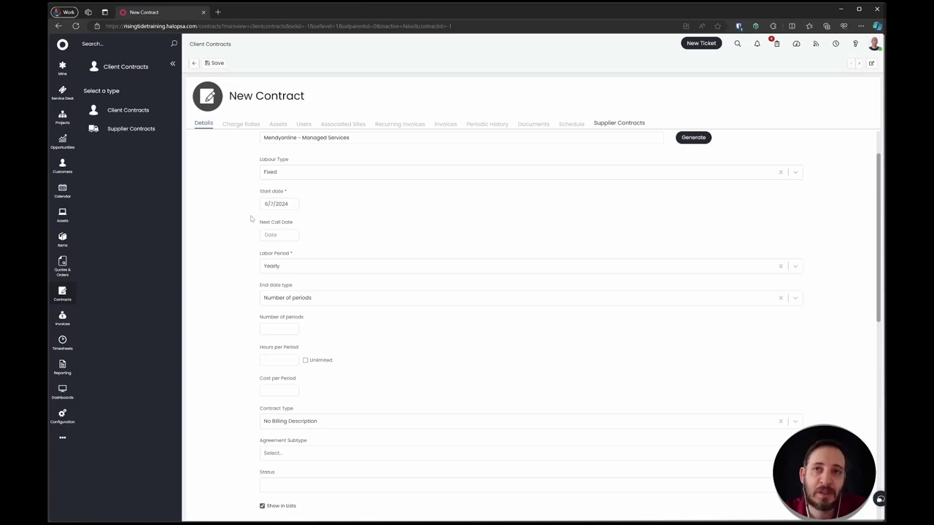
scroll(243, 173, "up", 1)
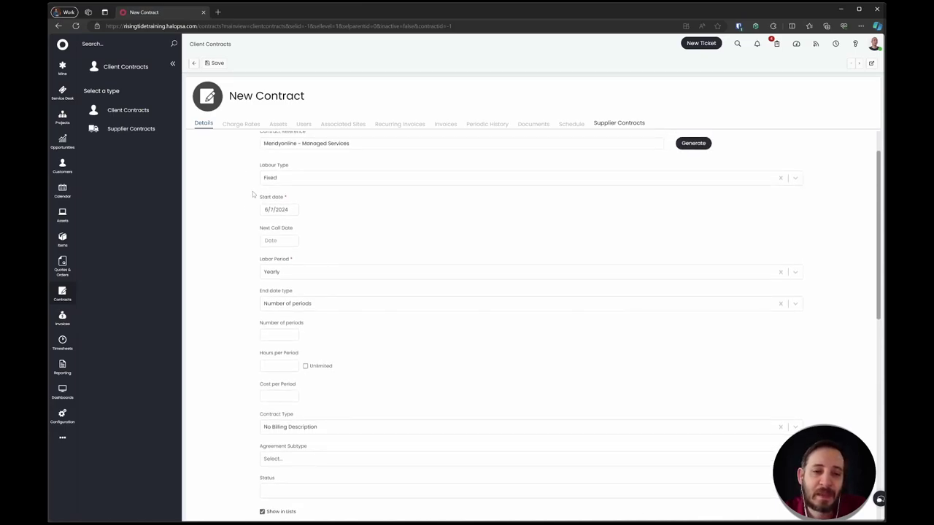
left_click(344, 180)
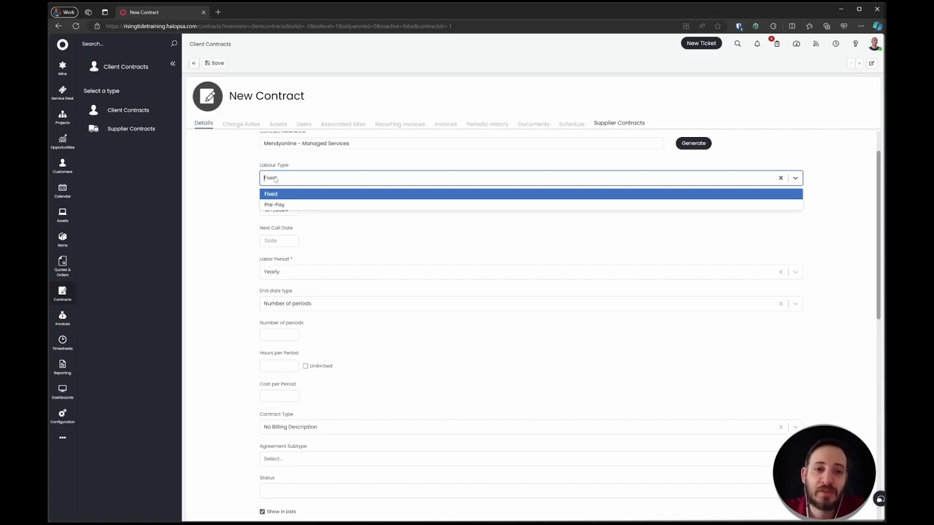
left_click(236, 175)
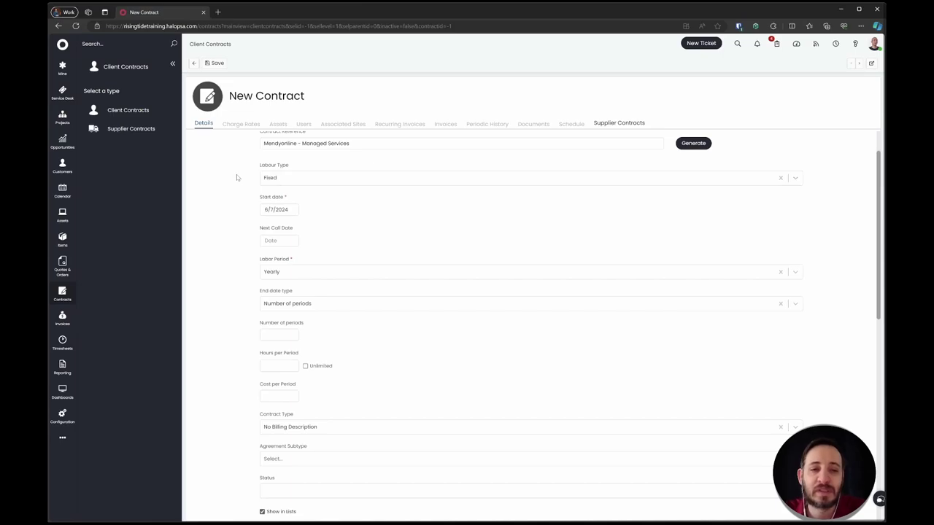
left_click(272, 177)
left_click(242, 177)
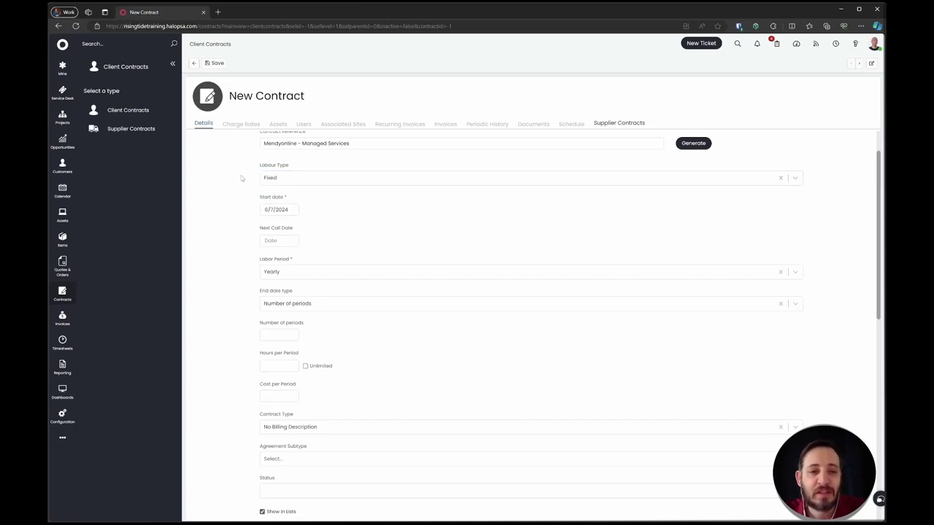
left_click(290, 177)
left_click(232, 172)
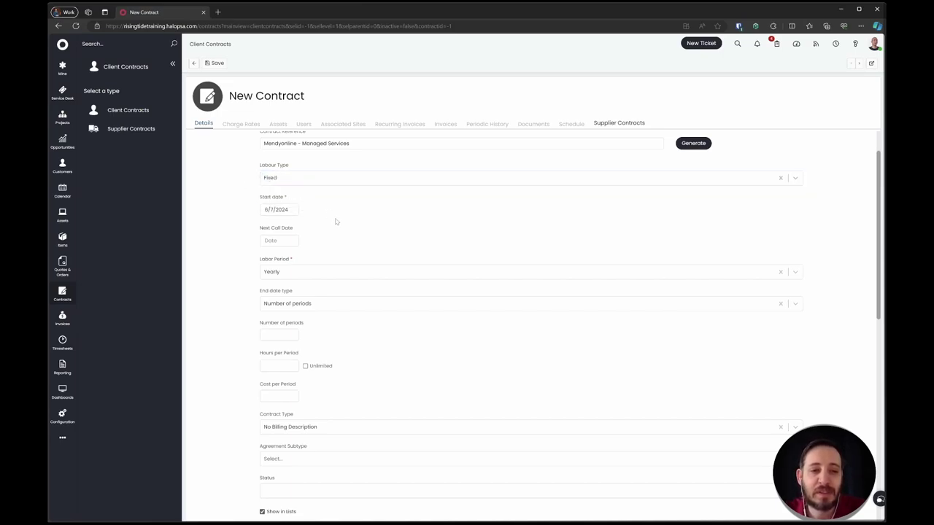
- Set the contract's start date to 5/1/2024 and leave the next call date empty
left_click(286, 211)
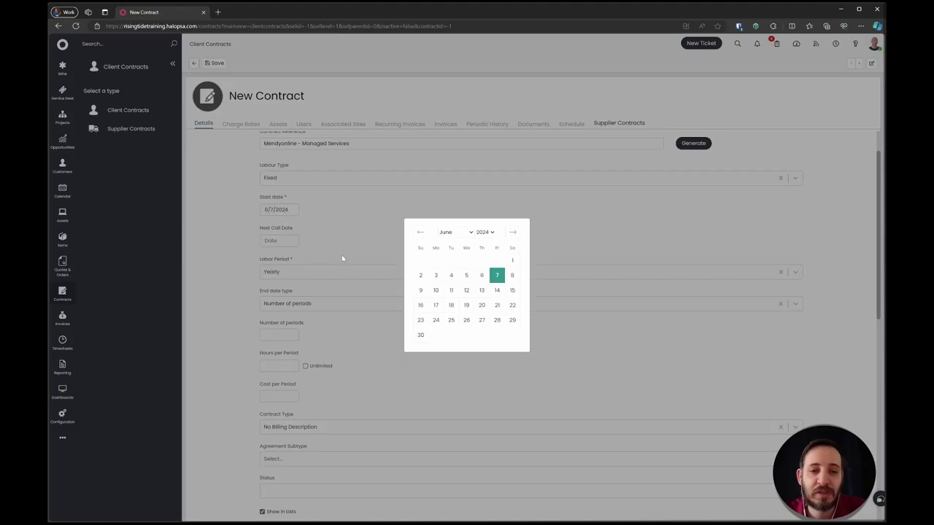
left_click(419, 231)
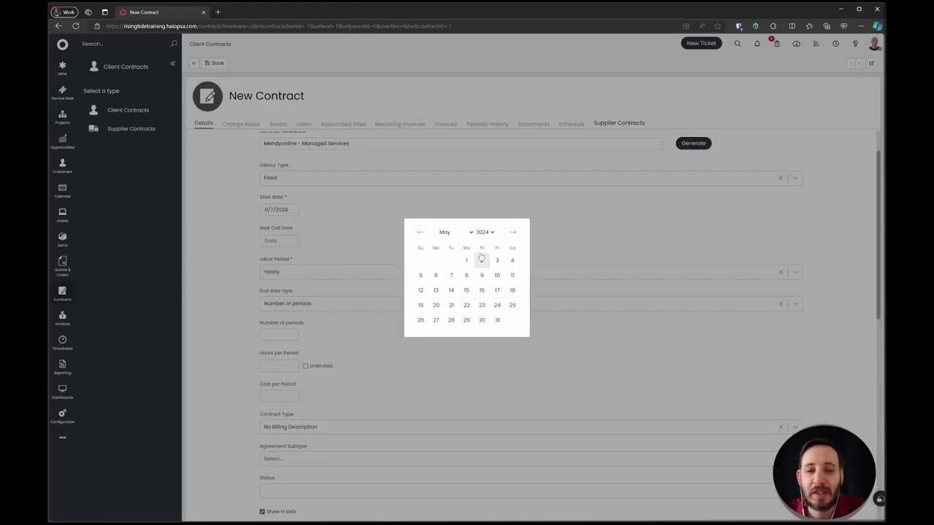
left_click(467, 260)
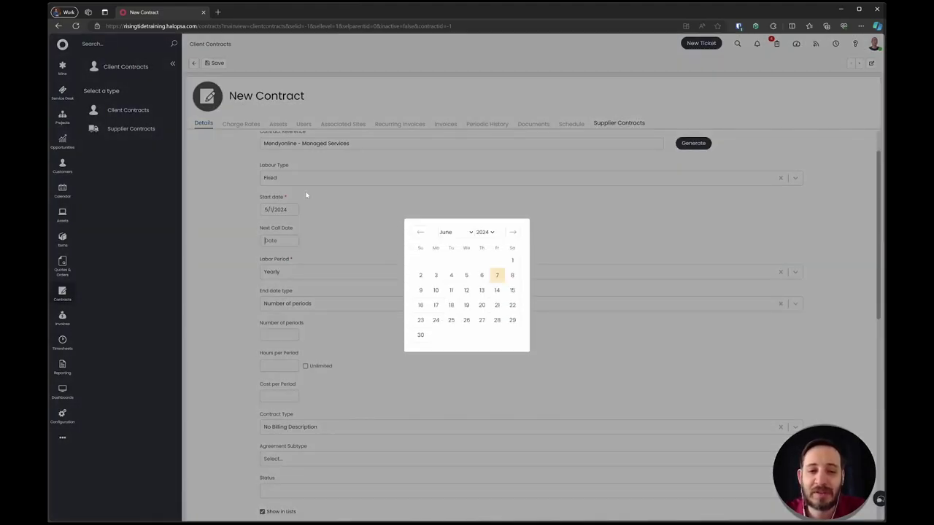
left_click(219, 195)
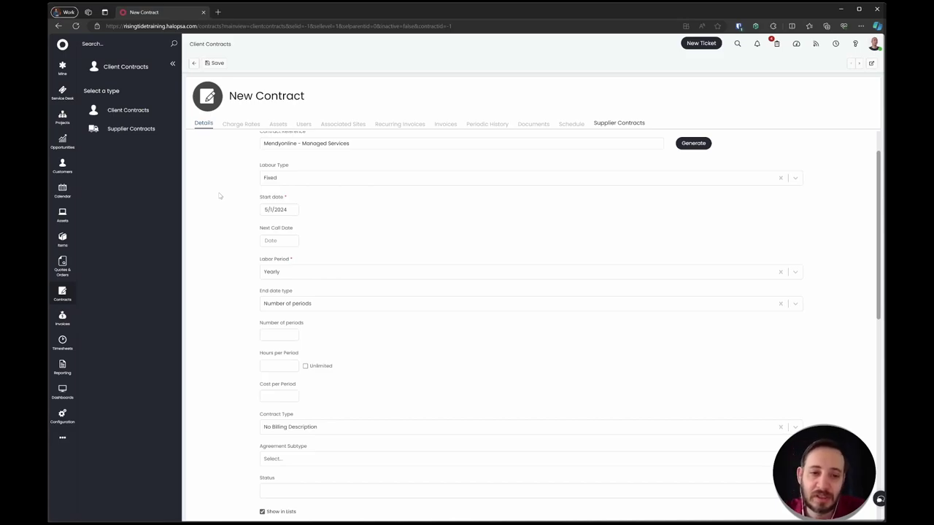
scroll(234, 224, "down", 1)
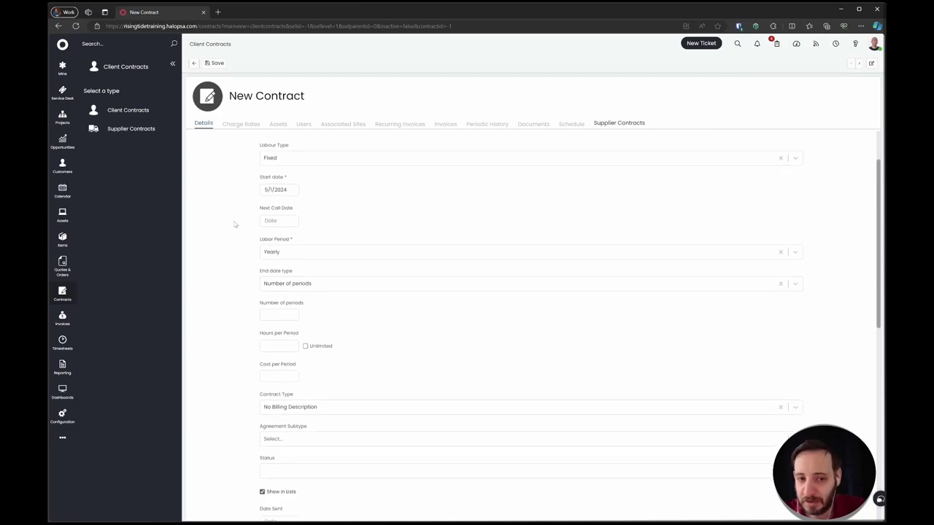
scroll(234, 223, "down", 1)
scroll(233, 223, "up", 3)
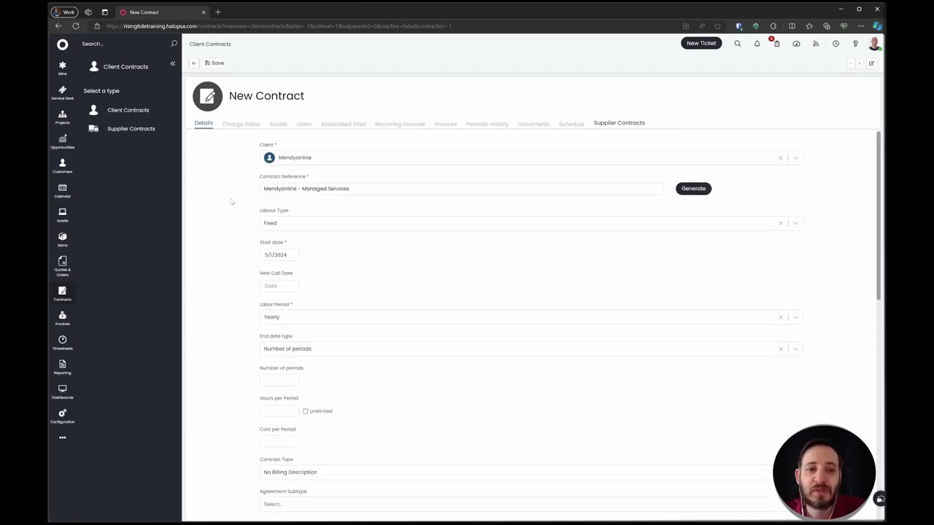
scroll(231, 201, "down", 3)
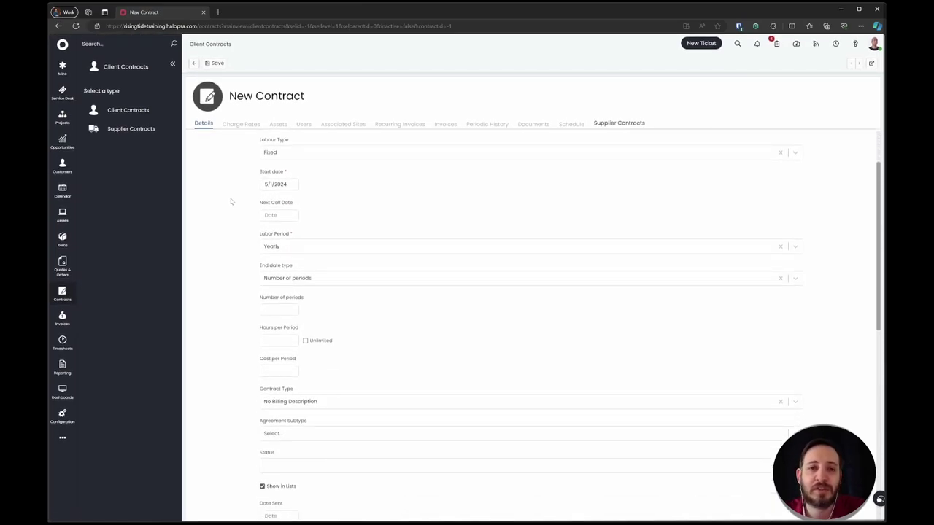
scroll(232, 201, "up", 3)
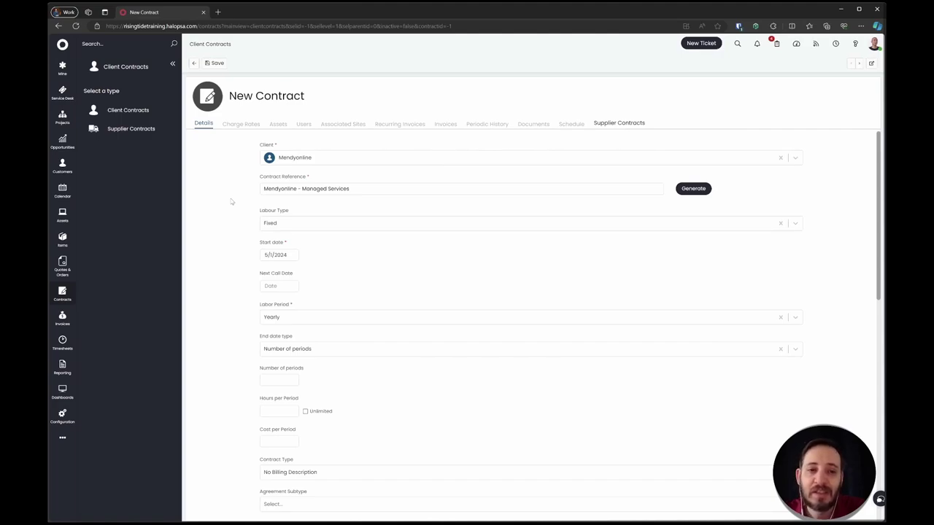
scroll(232, 202, "down", 3)
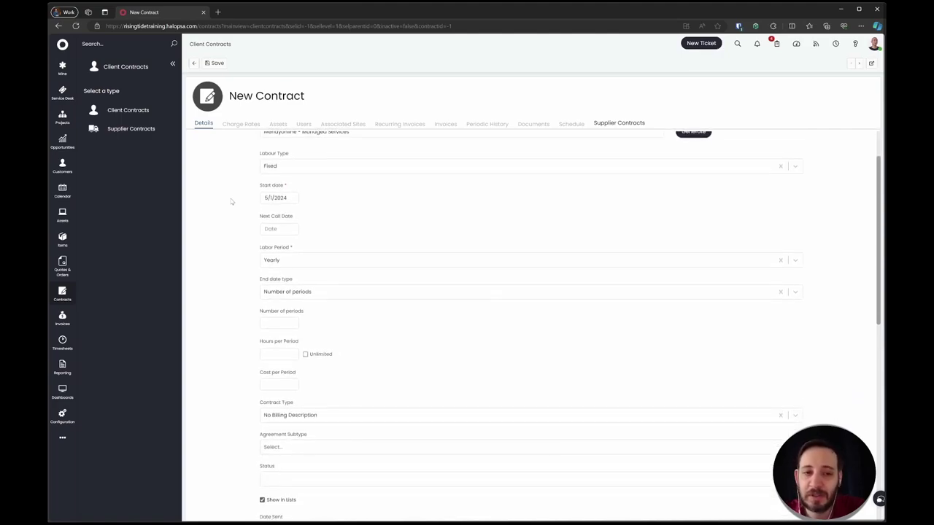
scroll(231, 202, "down", 1)
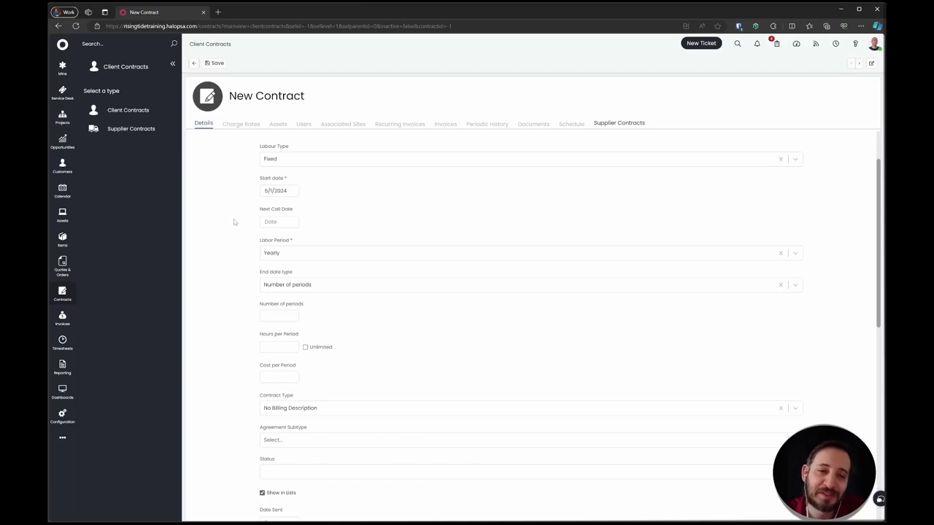
scroll(233, 219, "down", 1)
scroll(246, 232, "down", 1)
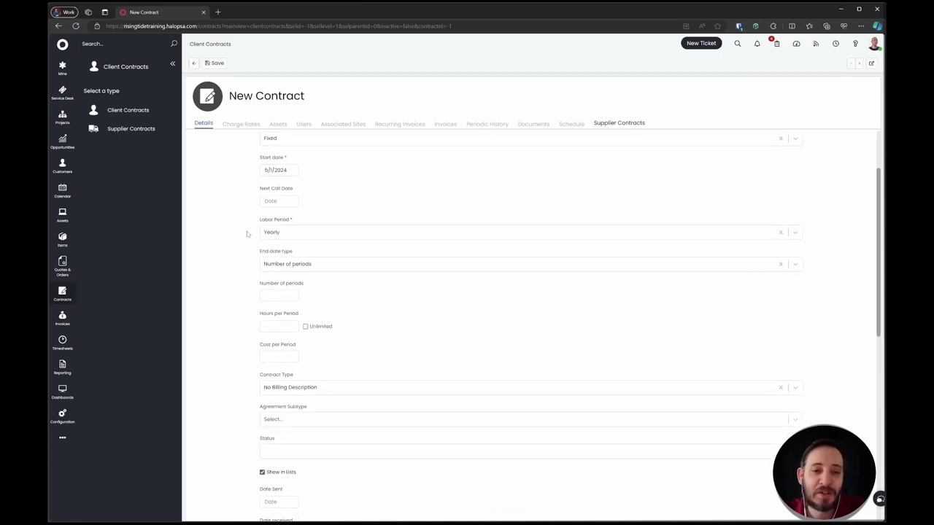
- Set the contract's next call date to 4/30/2025
left_click_drag(255, 187, 328, 197)
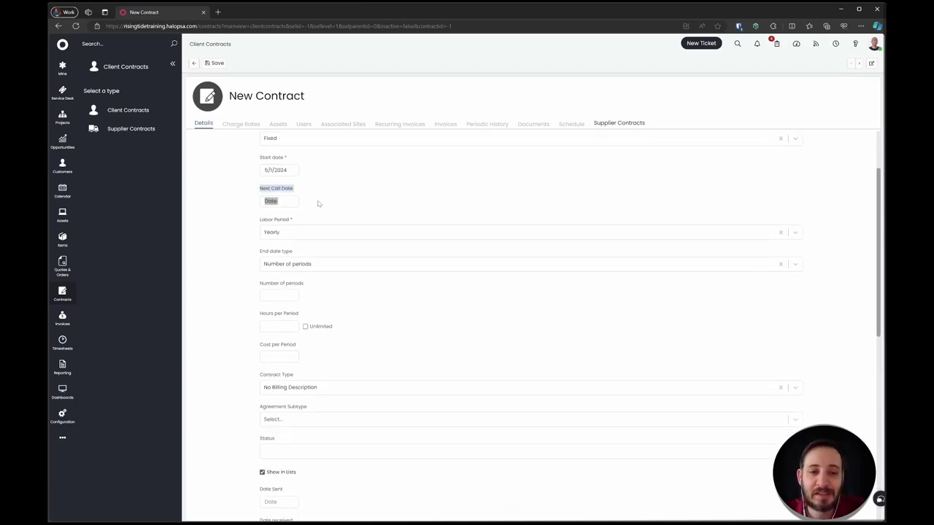
left_click(283, 201)
left_click(257, 194)
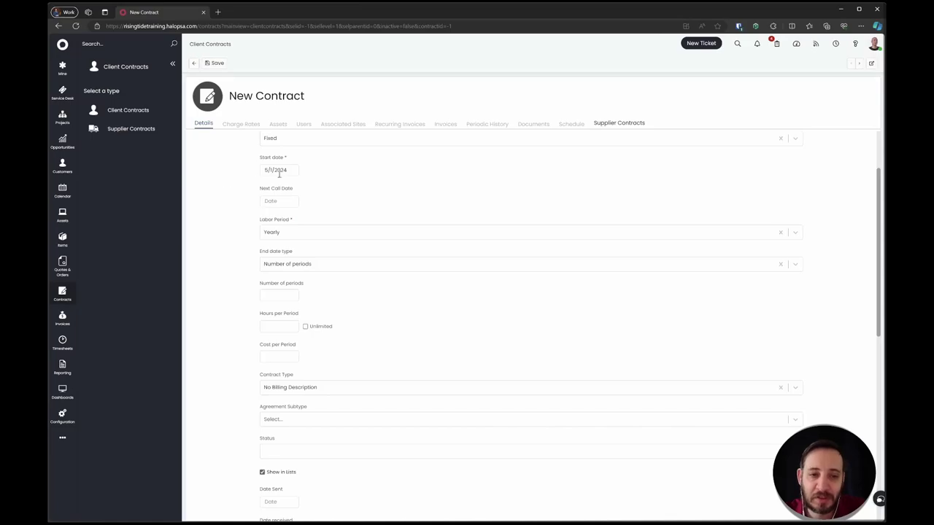
left_click(289, 202)
left_click(443, 231)
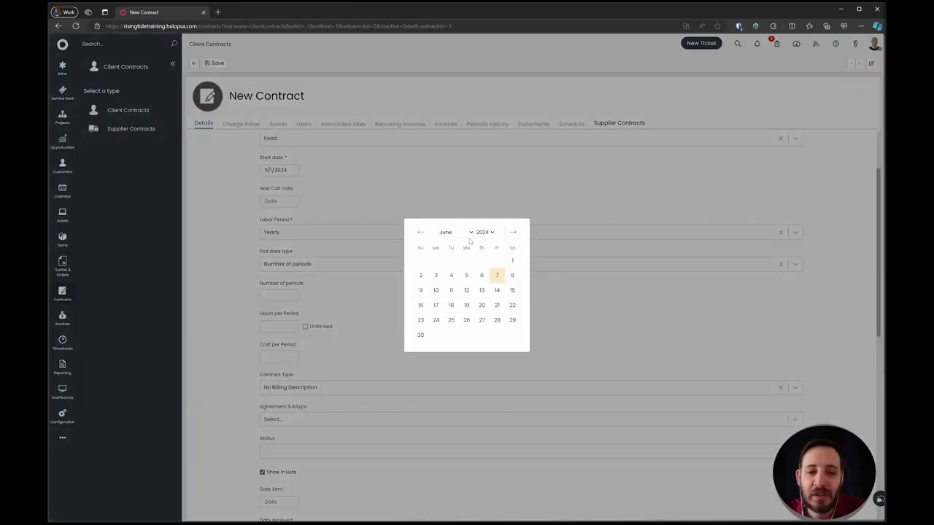
left_click(470, 284)
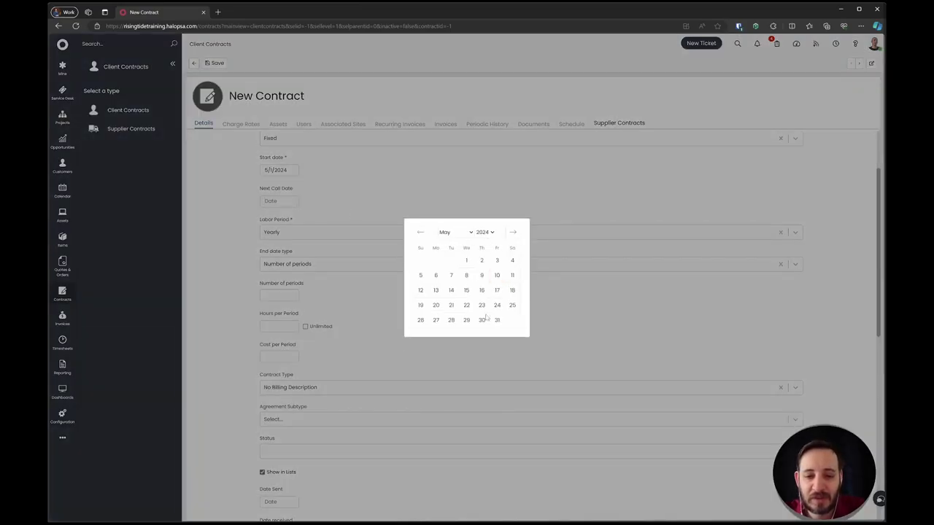
left_click(485, 232)
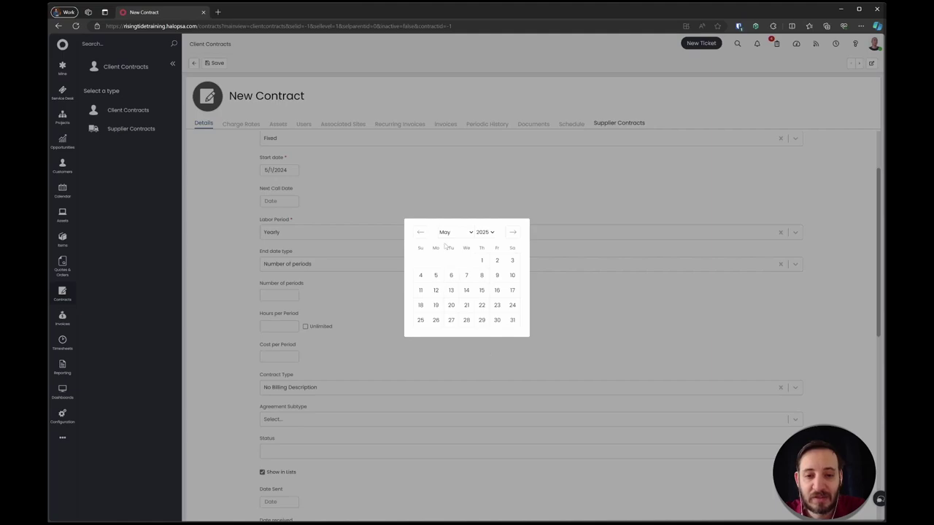
left_click(453, 263)
left_click(452, 275)
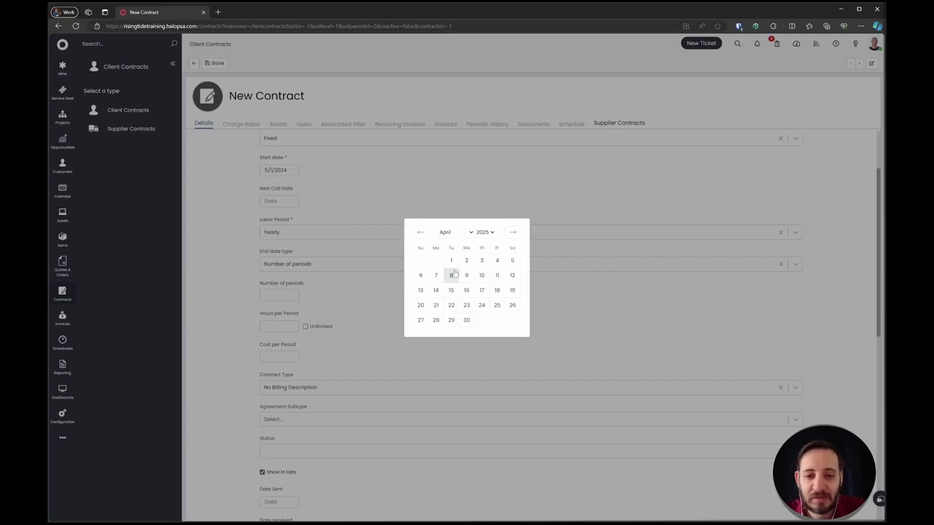
left_click(466, 319)
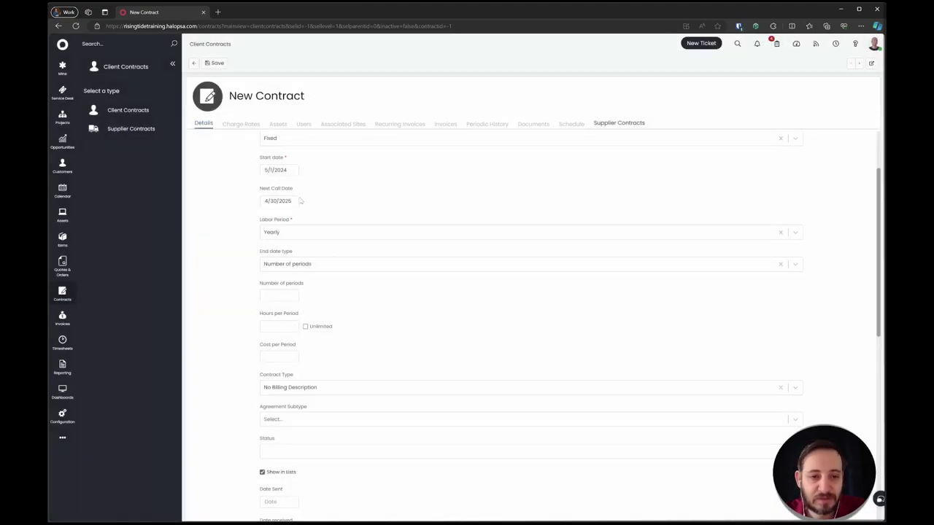
left_click_drag(259, 190, 327, 201)
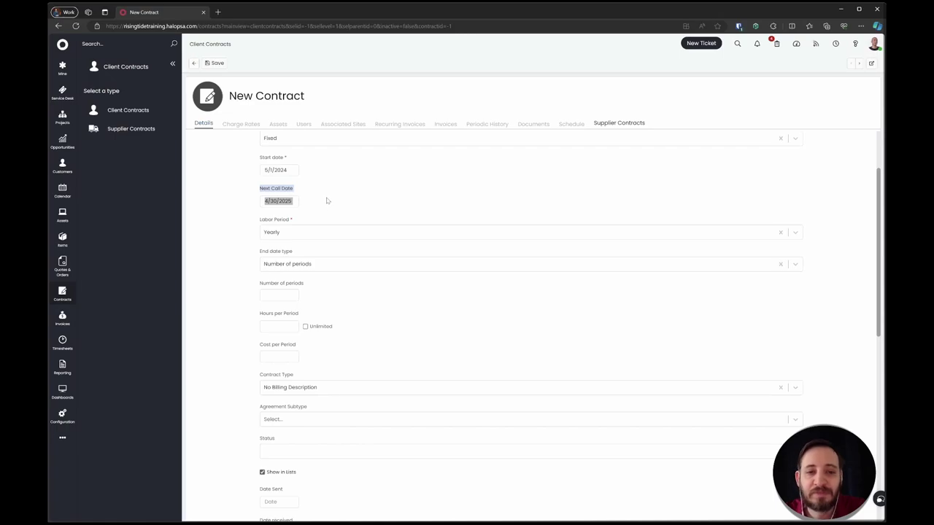
left_click(325, 211)
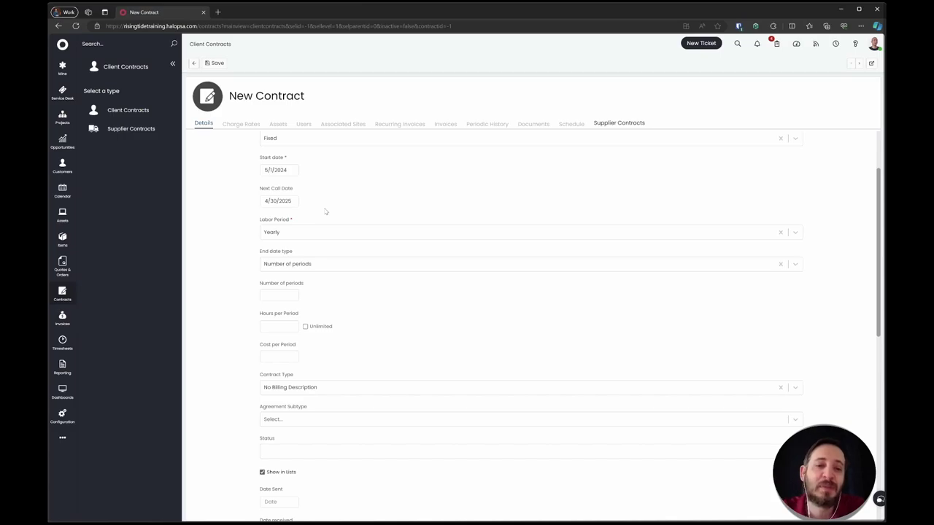
- Change the contract's end date type to "No end"
left_click(318, 264)
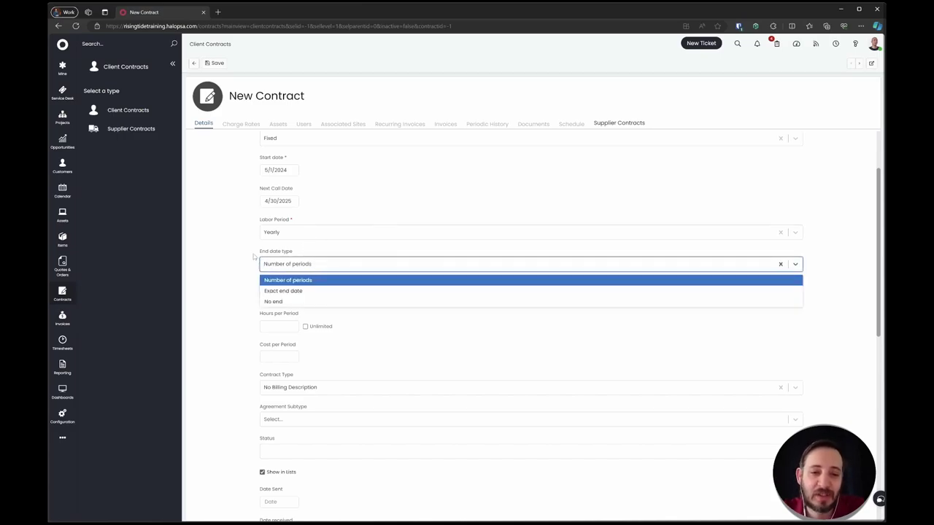
left_click_drag(253, 257, 302, 253)
left_click(313, 267)
left_click(313, 301)
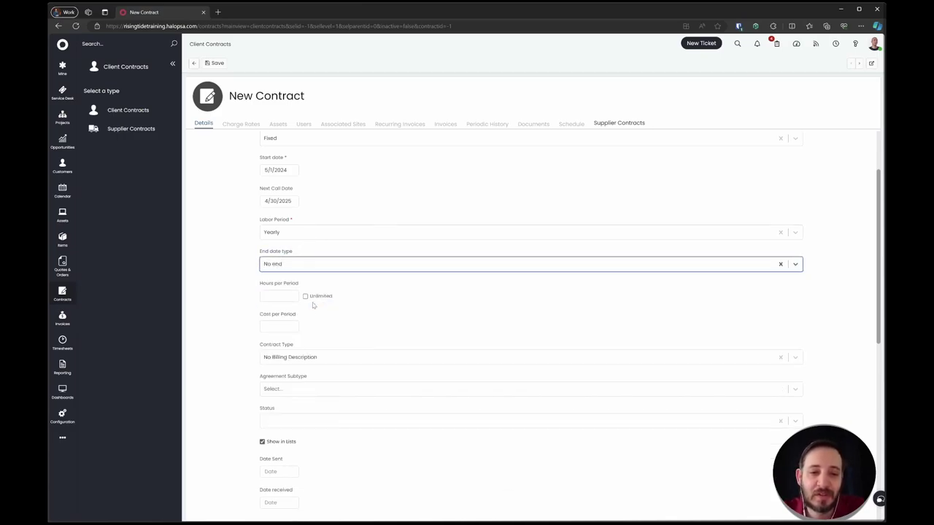
left_click(259, 280)
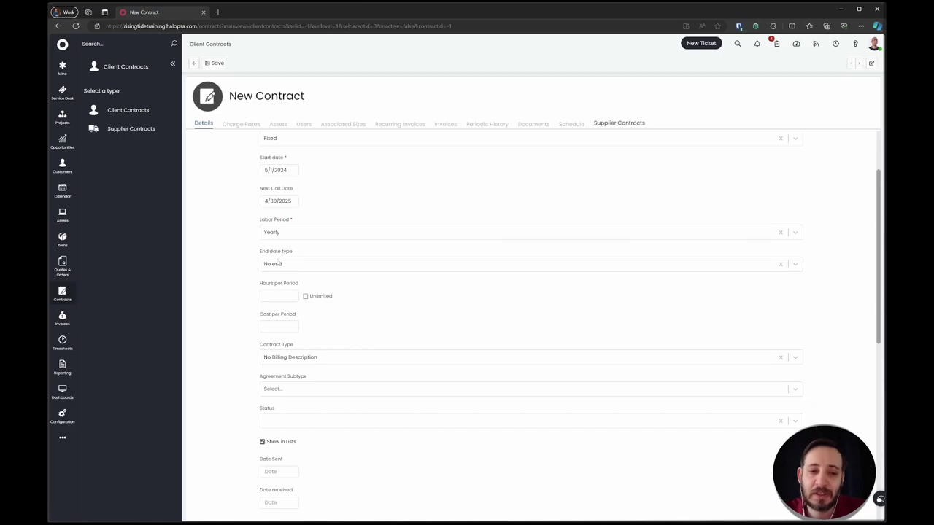
left_click_drag(249, 250, 347, 262)
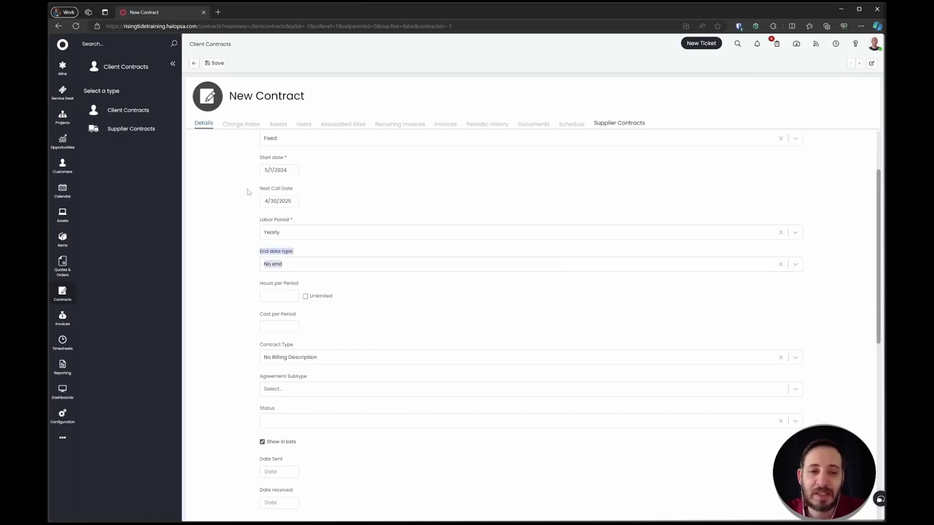
left_click_drag(246, 191, 347, 200)
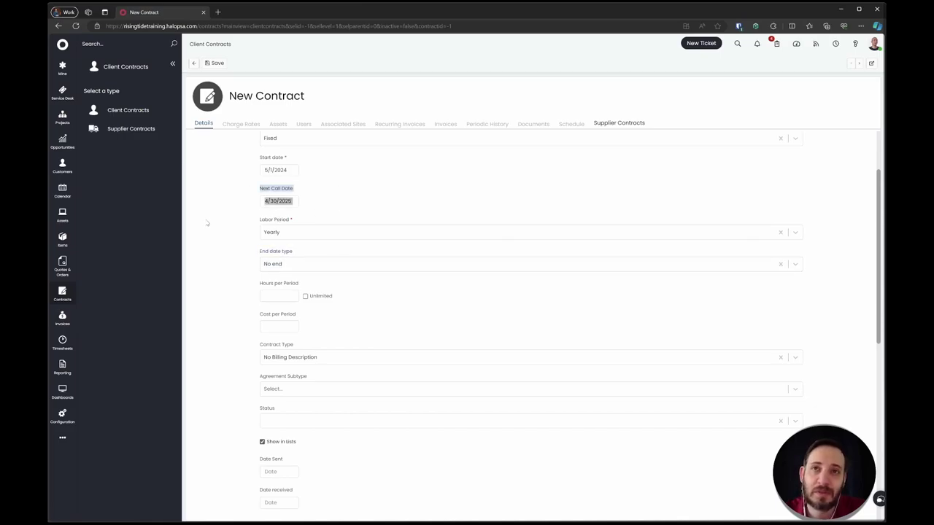
left_click(210, 245)
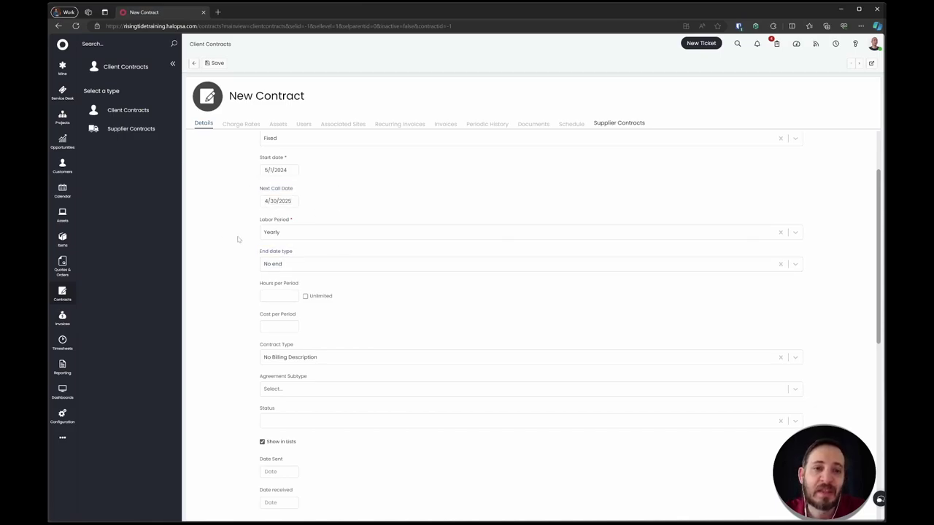
- Change the contract's labor period to Monthly
left_click(274, 235)
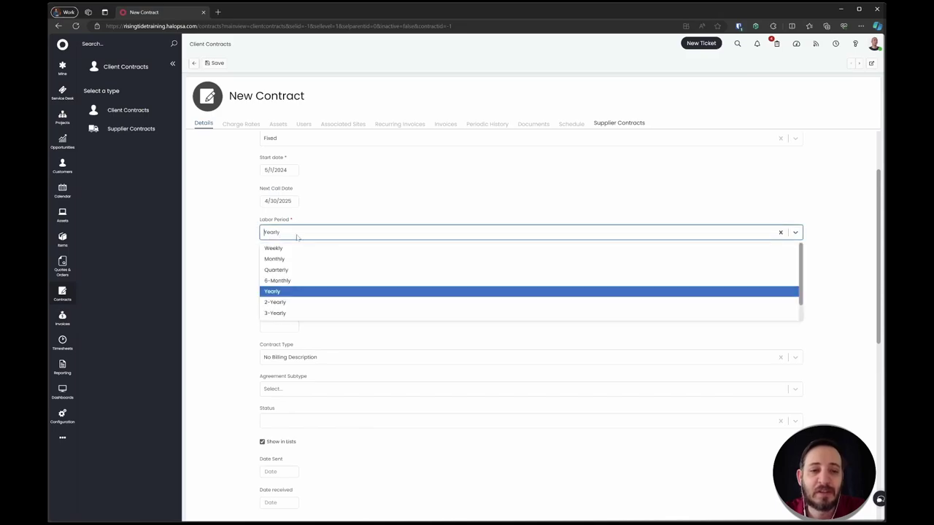
left_click(338, 262)
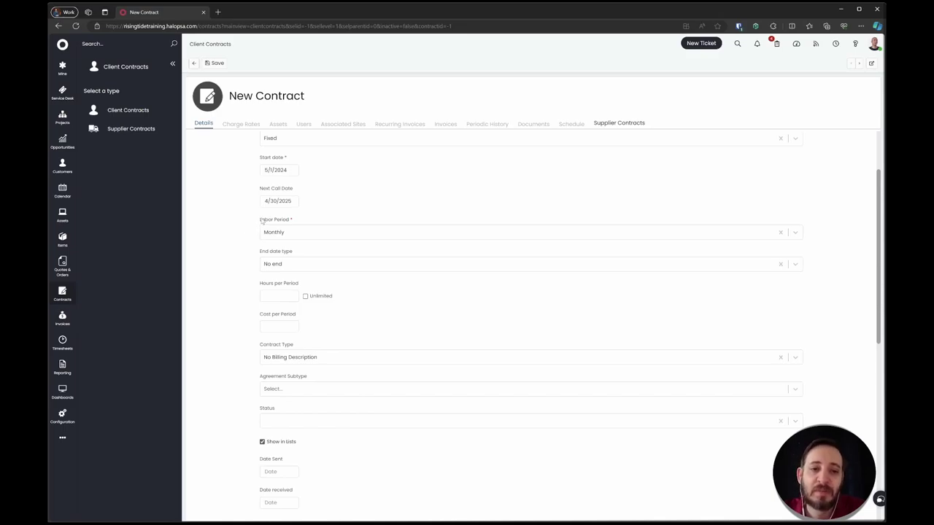
left_click_drag(260, 218, 312, 233)
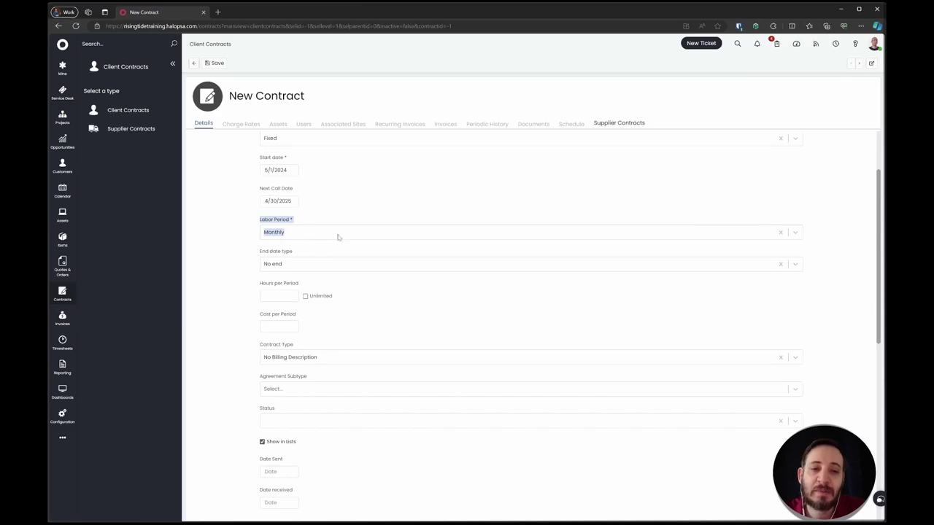
left_click(340, 238)
left_click(357, 261)
left_click(280, 248)
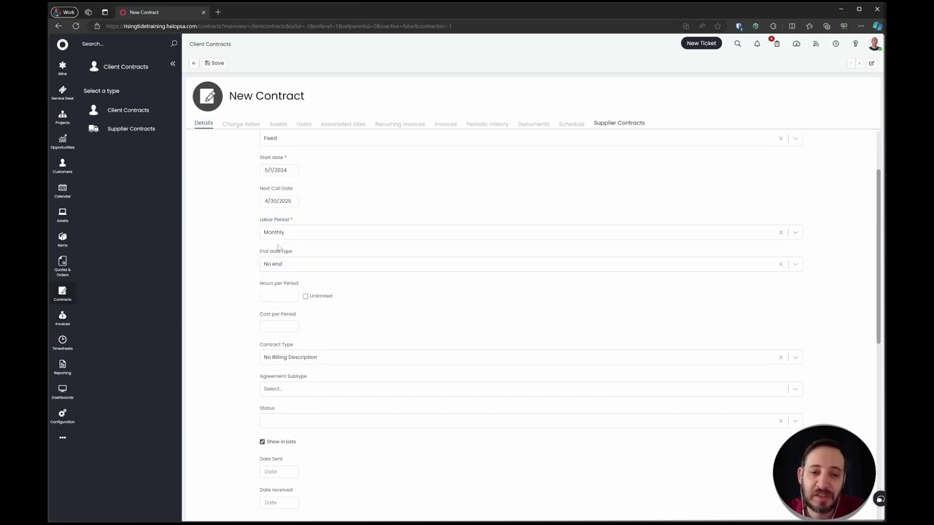
- Make the contract's hours per period unlimited
scroll(254, 248, "down", 1)
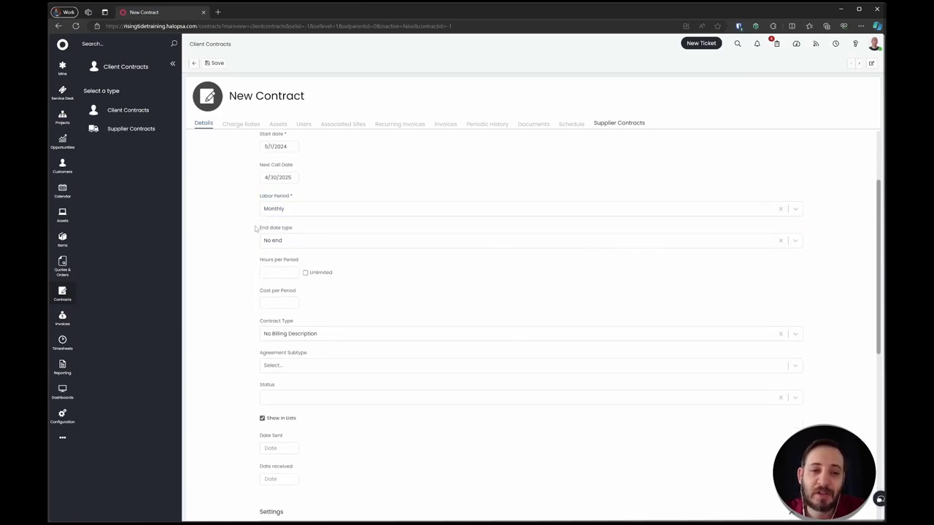
left_click(319, 278)
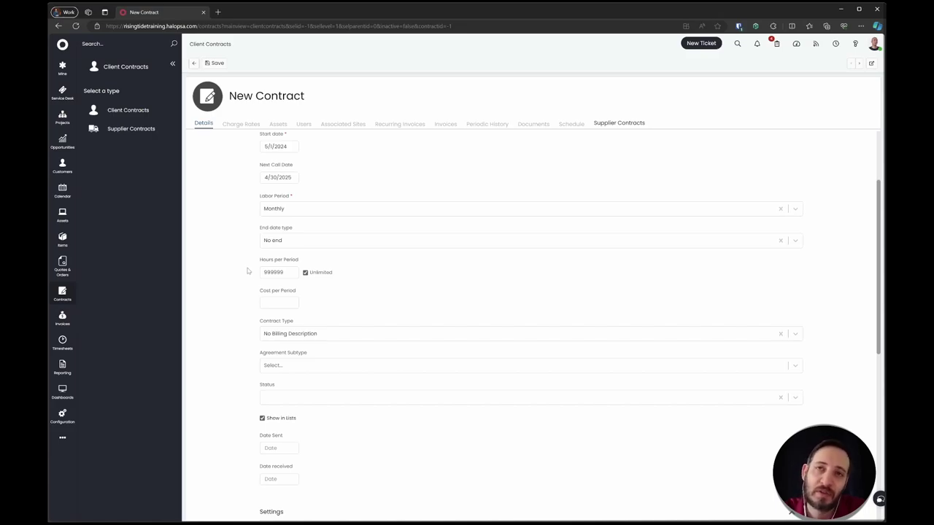
left_click_drag(252, 260, 359, 283)
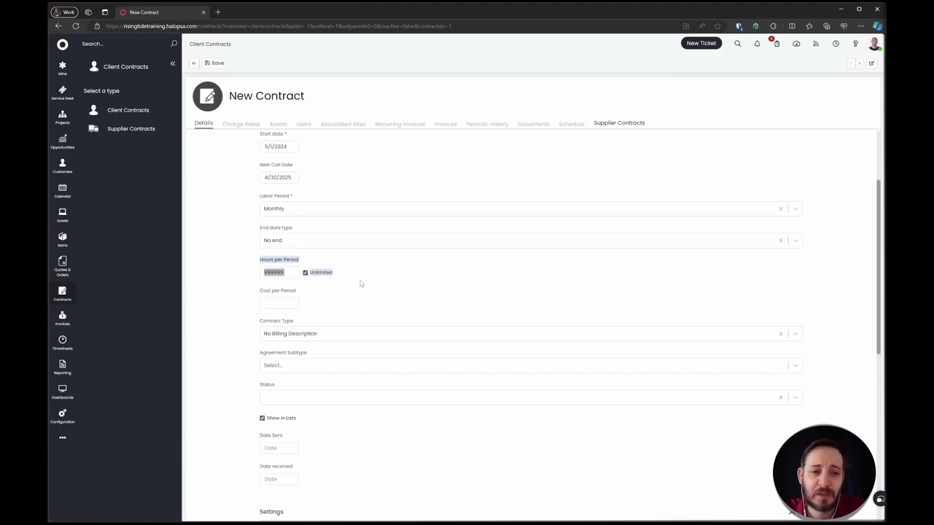
left_click(253, 269)
- Examine the available Contract Type and Agreement Subtype options for the new contract
scroll(252, 268, "up", 3)
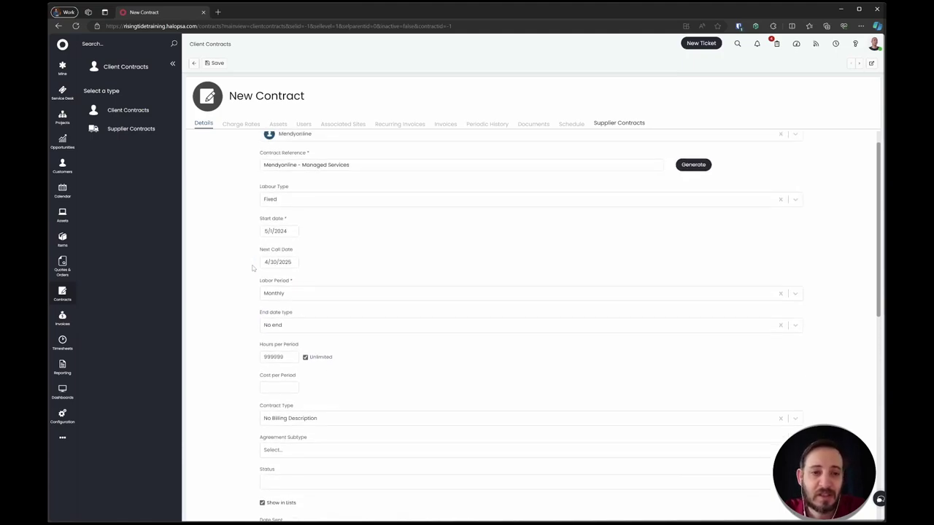
scroll(253, 268, "down", 2)
scroll(252, 269, "down", 3)
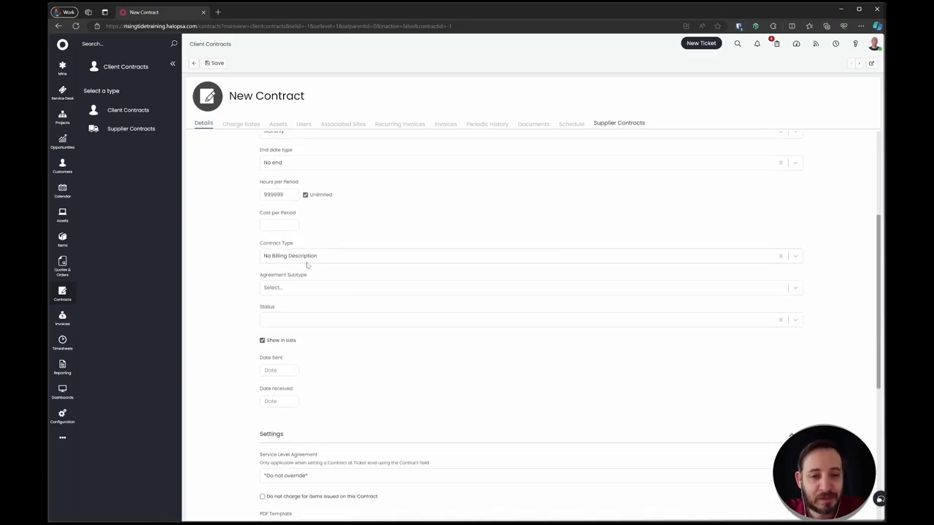
left_click(306, 258)
left_click(255, 263)
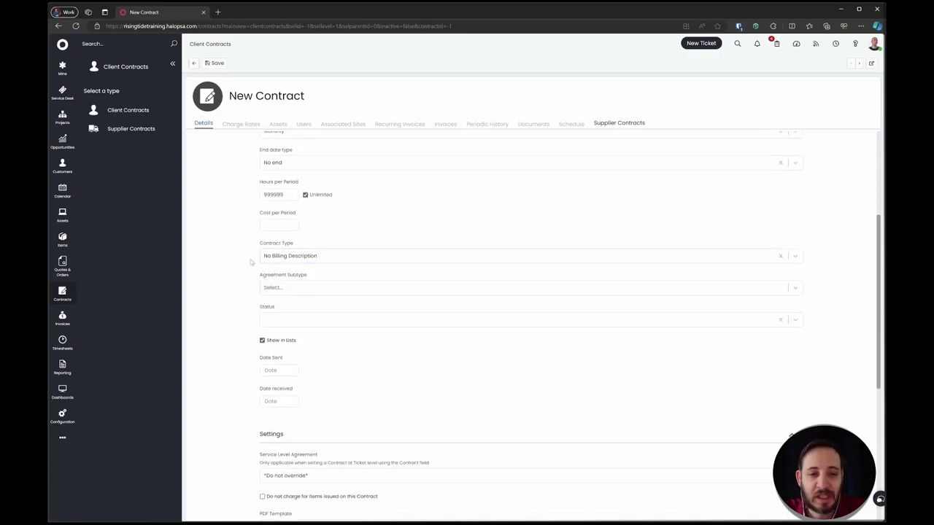
left_click(313, 286)
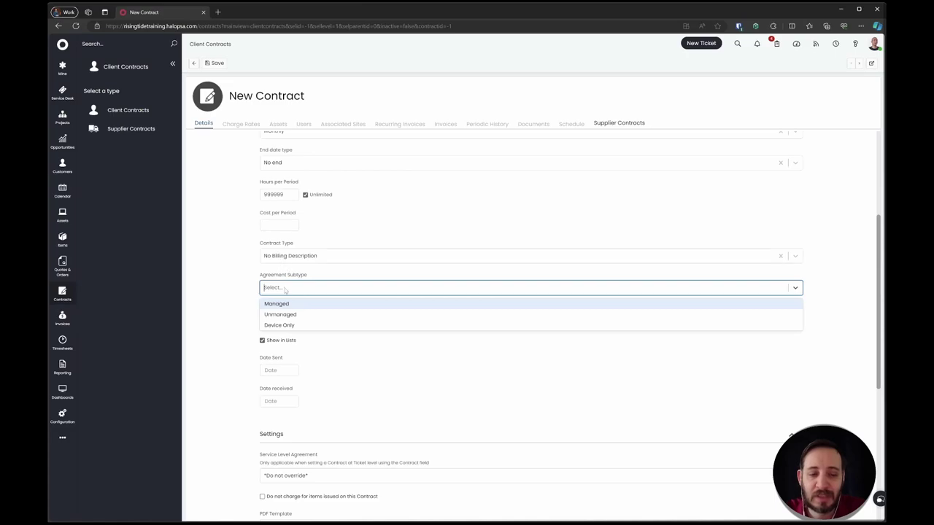
left_click(241, 244)
scroll(240, 245, "down", 1)
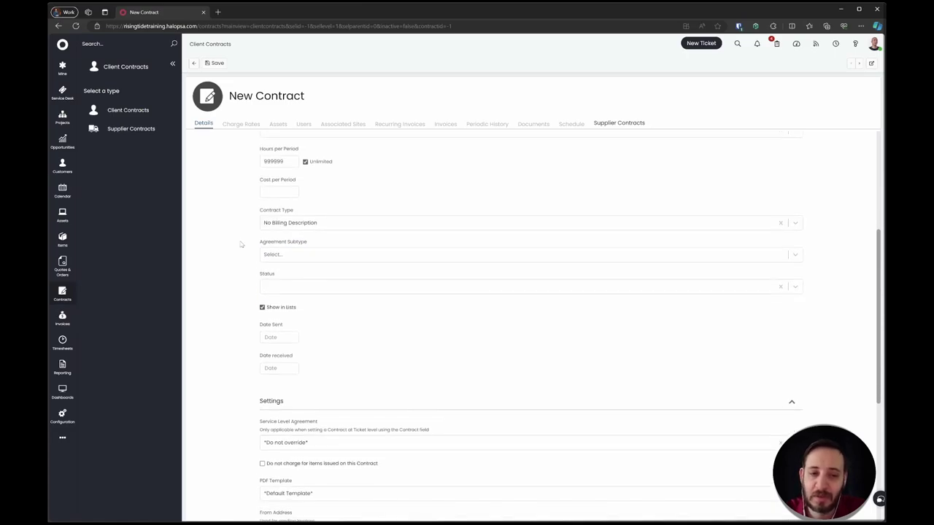
left_click(305, 221)
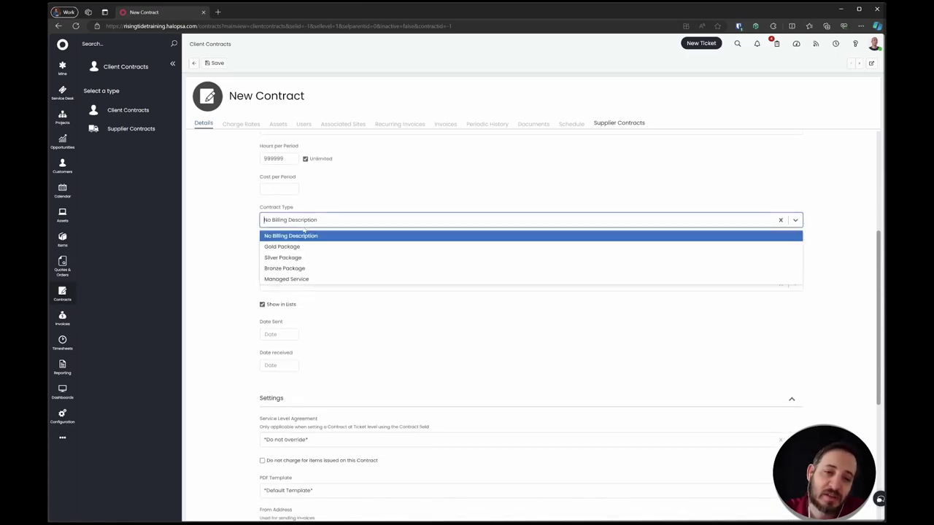
left_click(257, 223)
left_click(318, 252)
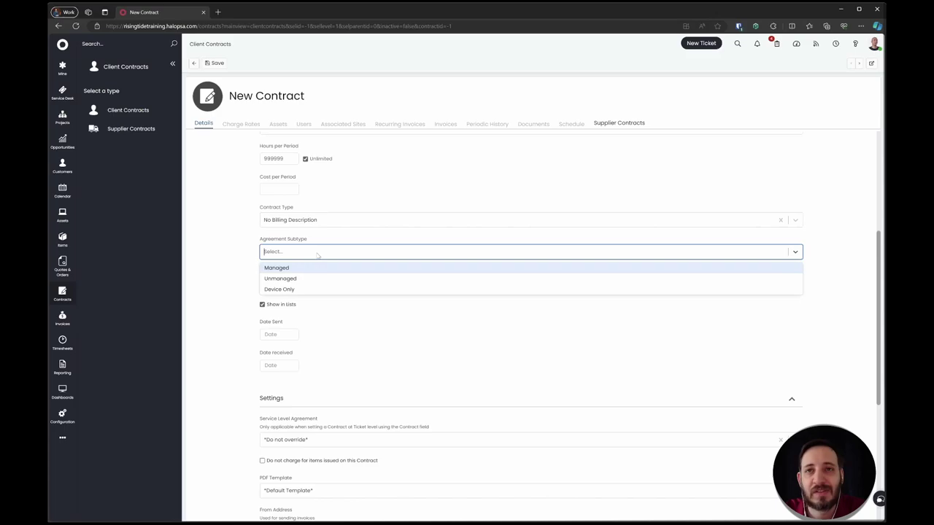
left_click(268, 233)
left_click(275, 223)
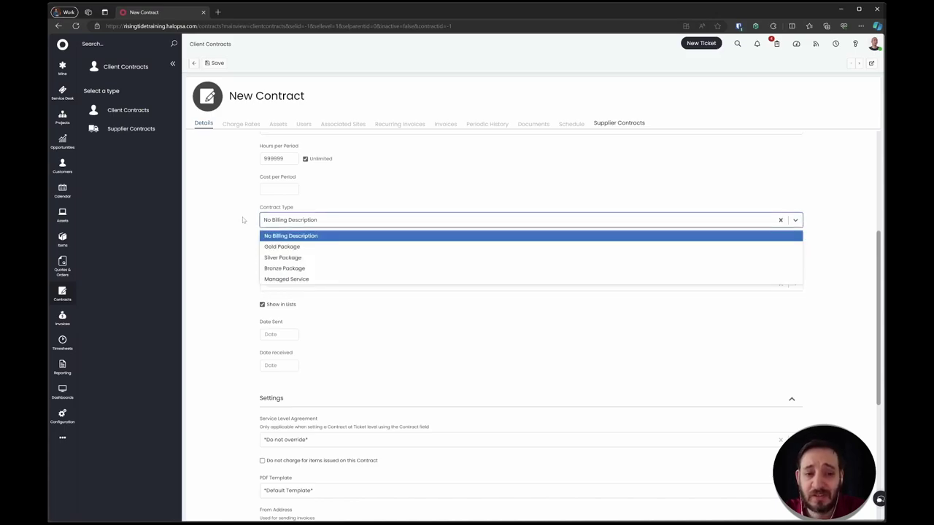
mouse_move(242, 217)
left_mouse_down()
mouse_move(320, 220)
mouse_move(276, 210)
mouse_move(251, 231)
left_mouse_up()
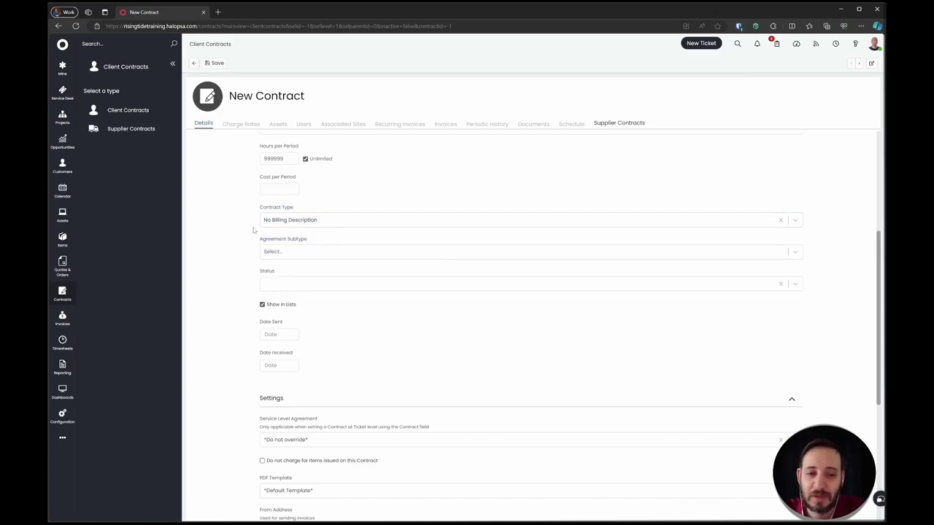
- Try the contract type Gold Package combined with the agreement subtype Unmanaged
left_click(307, 224)
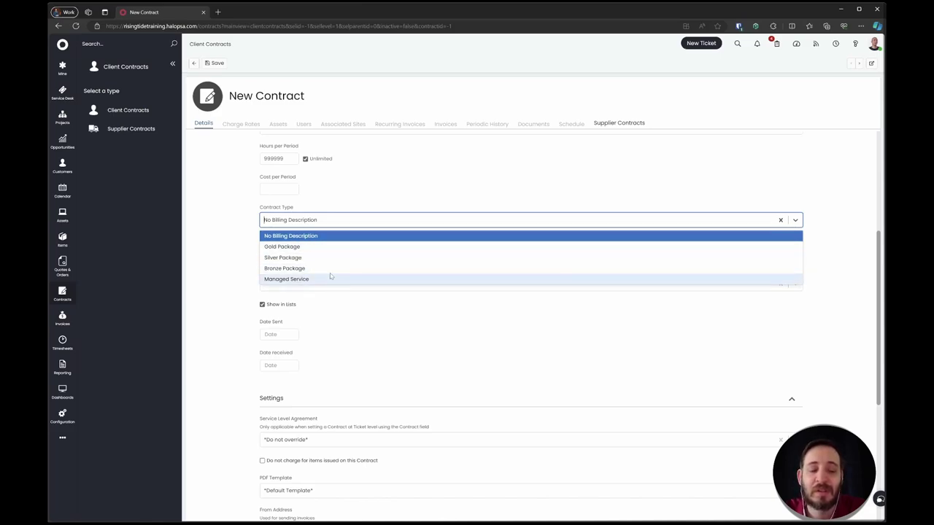
left_click(266, 222)
left_click(325, 252)
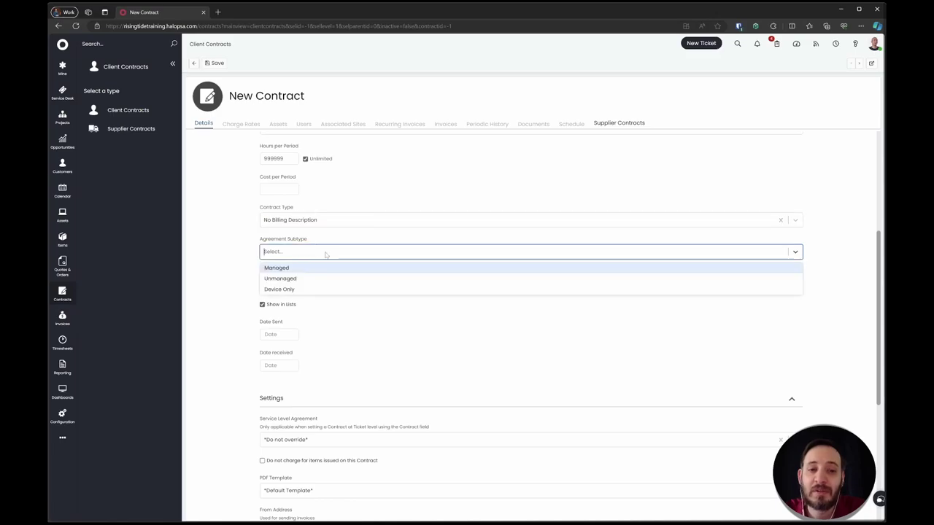
left_click(324, 223)
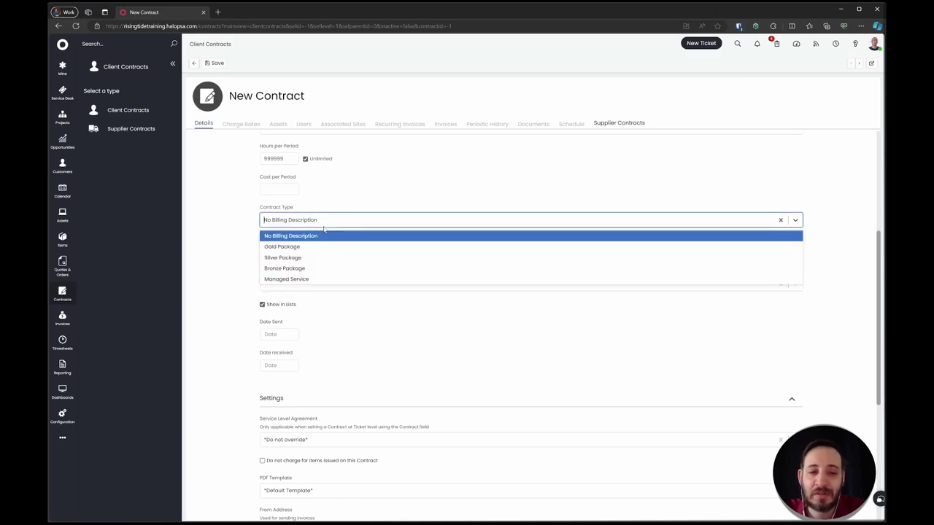
left_click(317, 246)
left_click(325, 252)
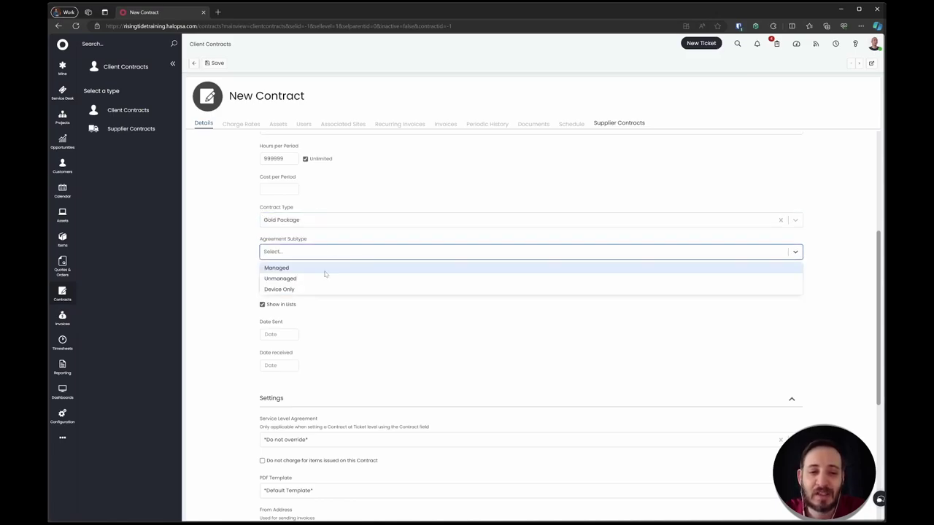
left_click(326, 278)
- Try the contract type Silver Package combined with the agreement subtype Device Only
left_click(335, 223)
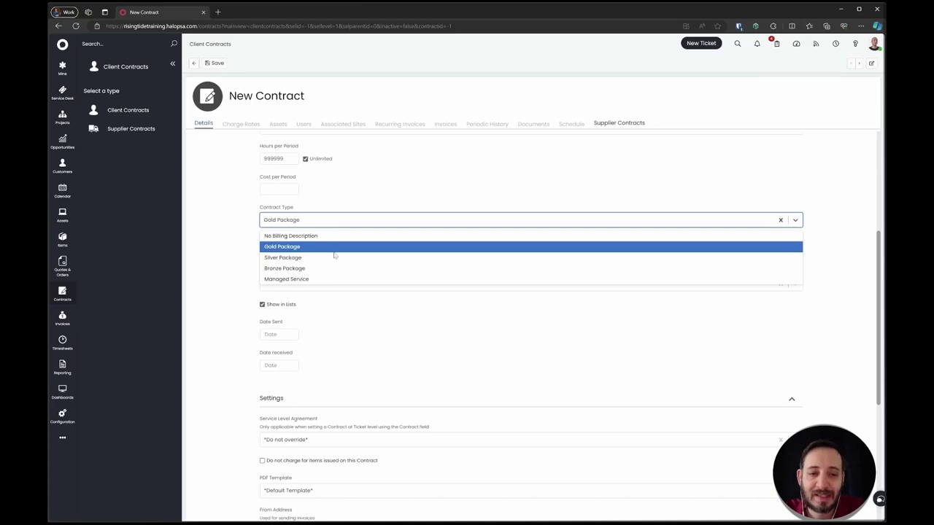
left_click(334, 257)
left_click(330, 252)
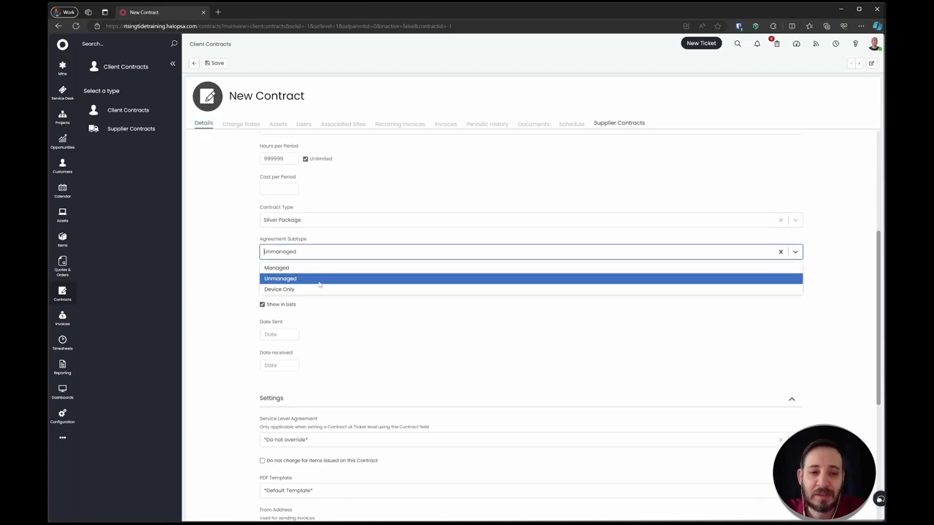
left_click(319, 288)
- Set the new contract's agreement subtype to Managed
left_click(319, 252)
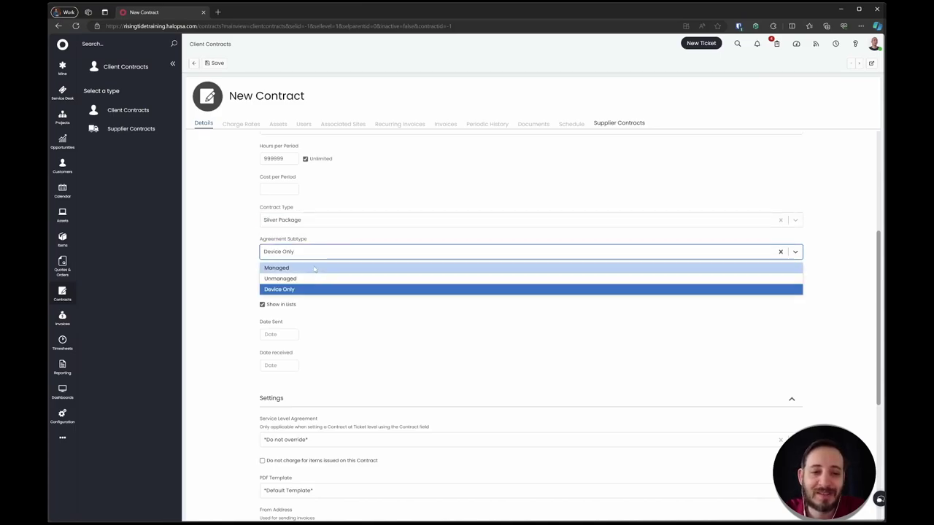
left_click(315, 268)
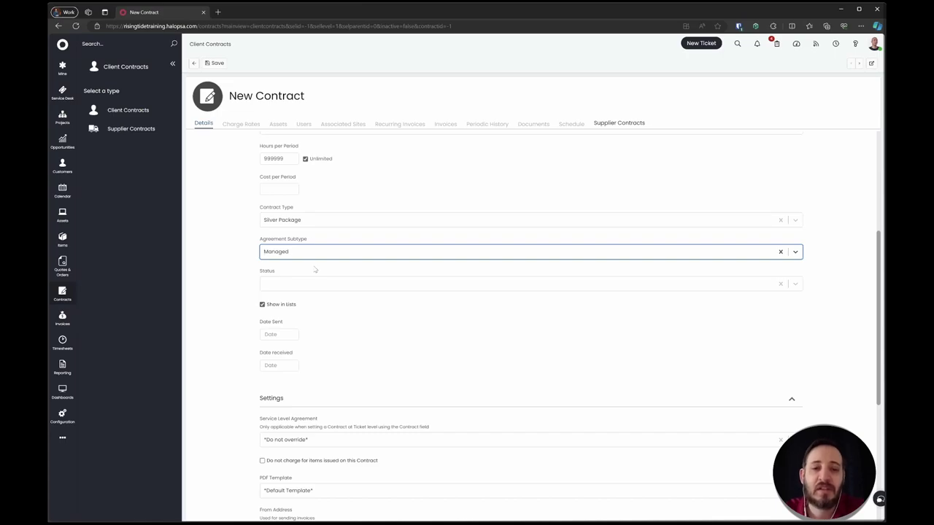
left_click(304, 258)
left_click(241, 242)
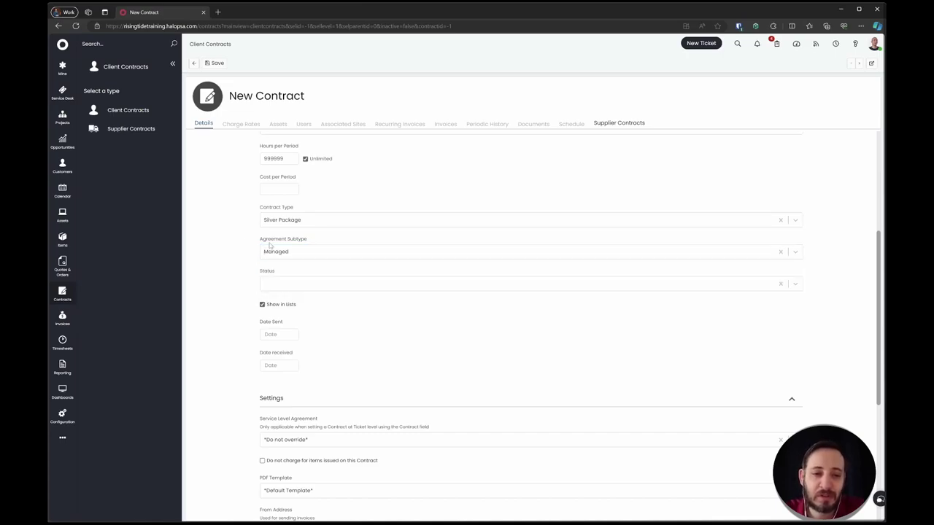
double_click(246, 209)
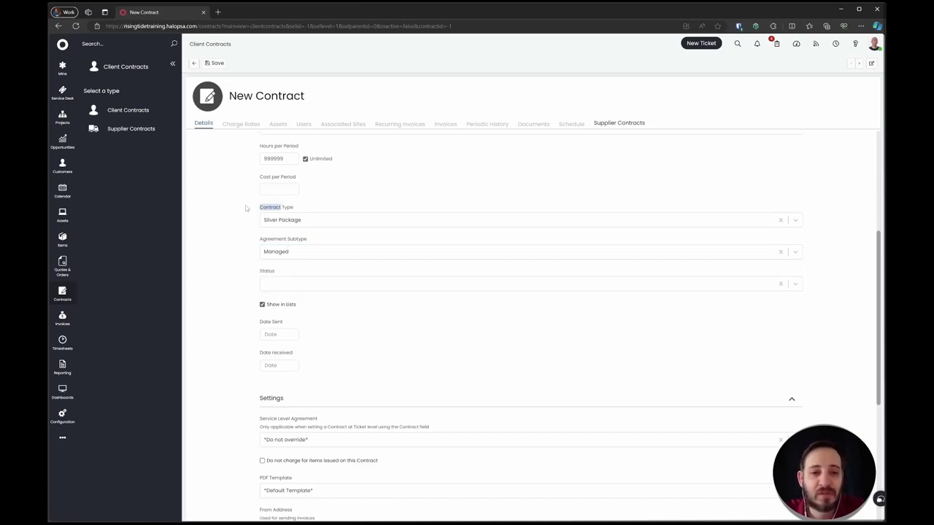
left_click_drag(246, 208, 359, 248)
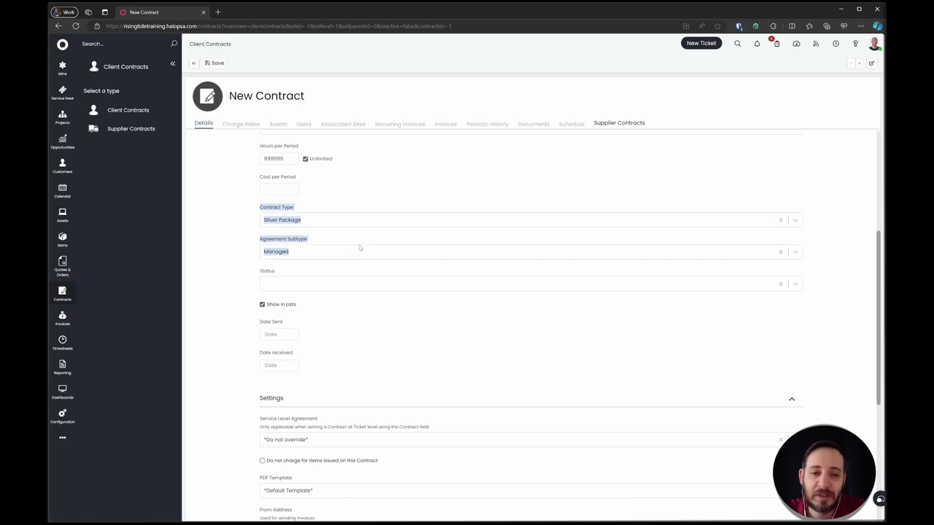
- Change the new contract's type to Gold Package and keep Managed as the agreement subtype
left_click(305, 222)
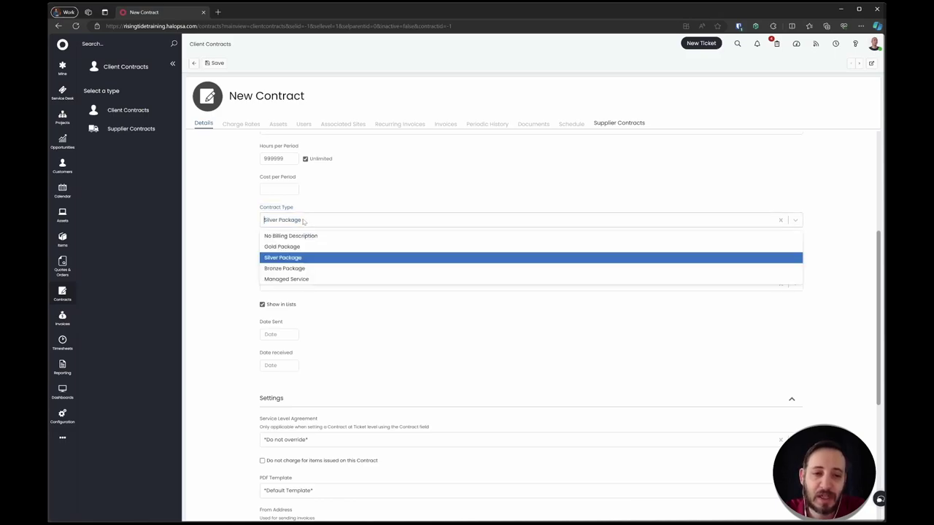
left_click(247, 241)
left_click(288, 223)
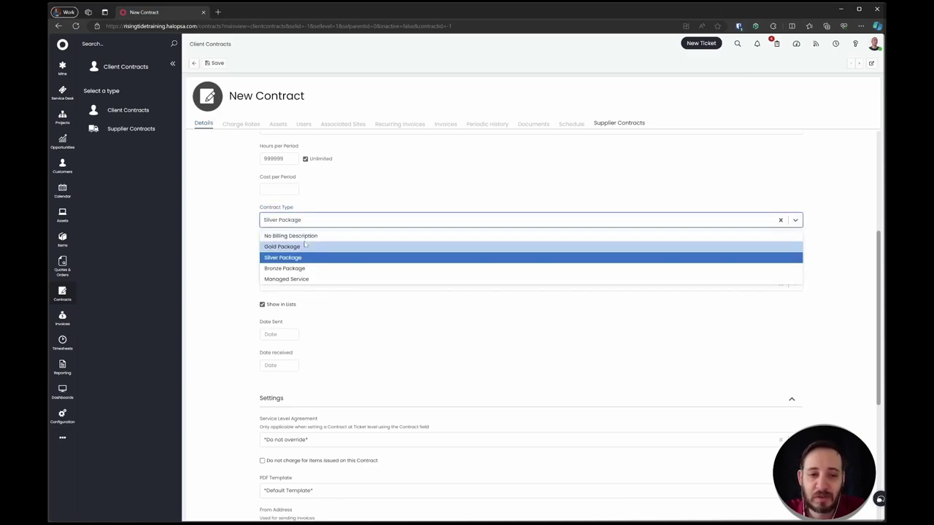
left_click(305, 246)
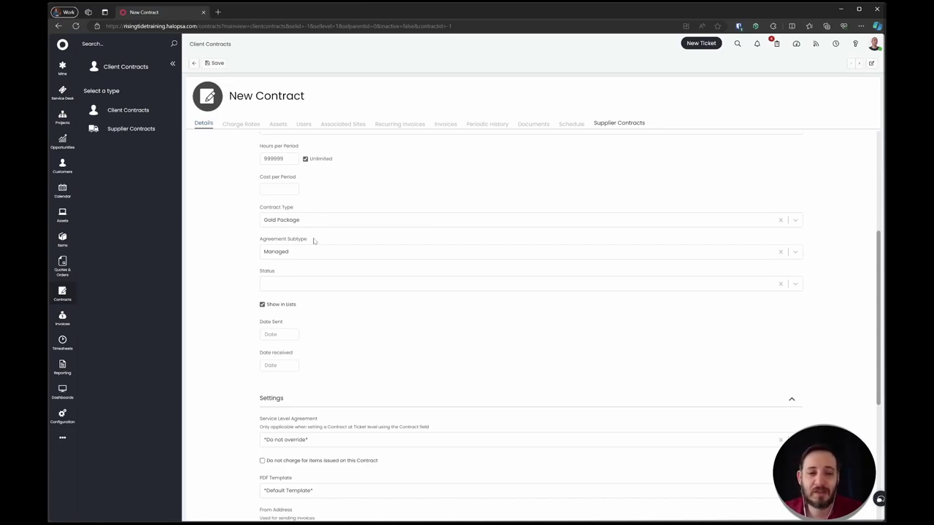
left_click(312, 219)
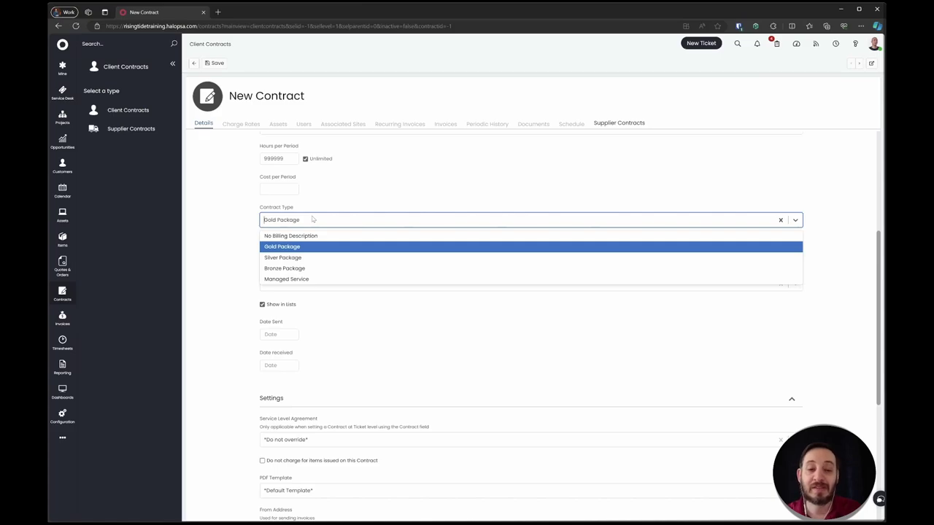
key("Up")
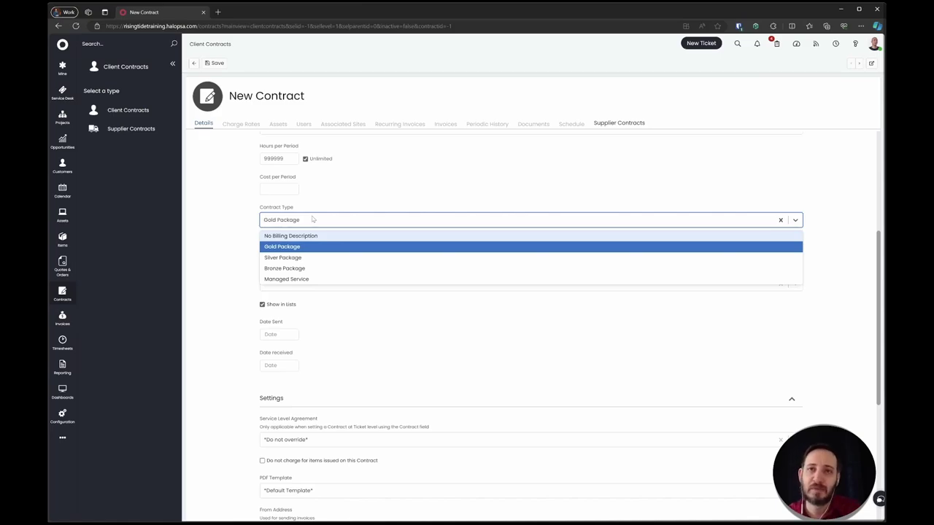
left_click(311, 220)
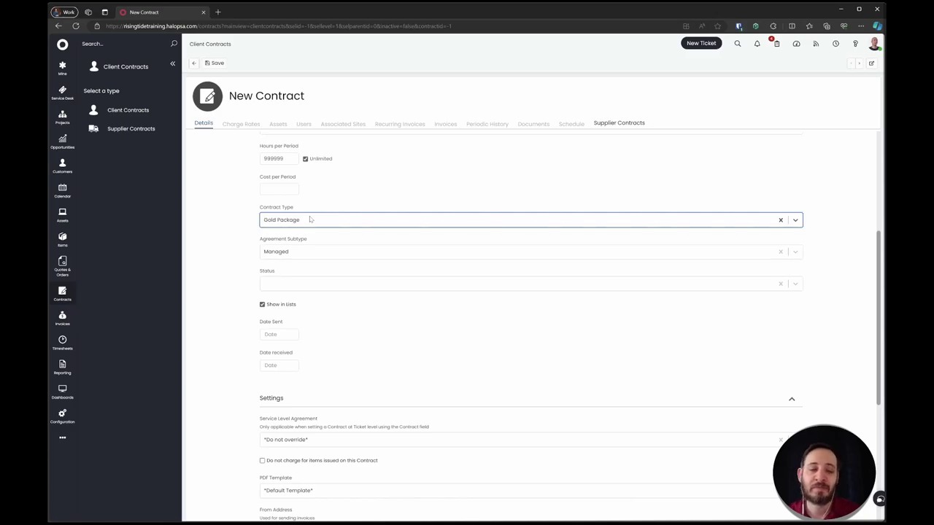
left_click(317, 248)
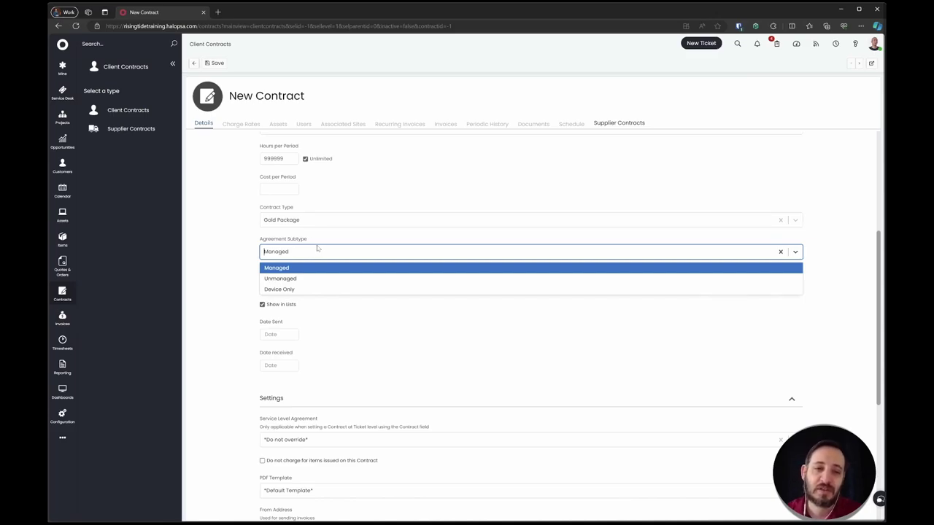
left_click(317, 249)
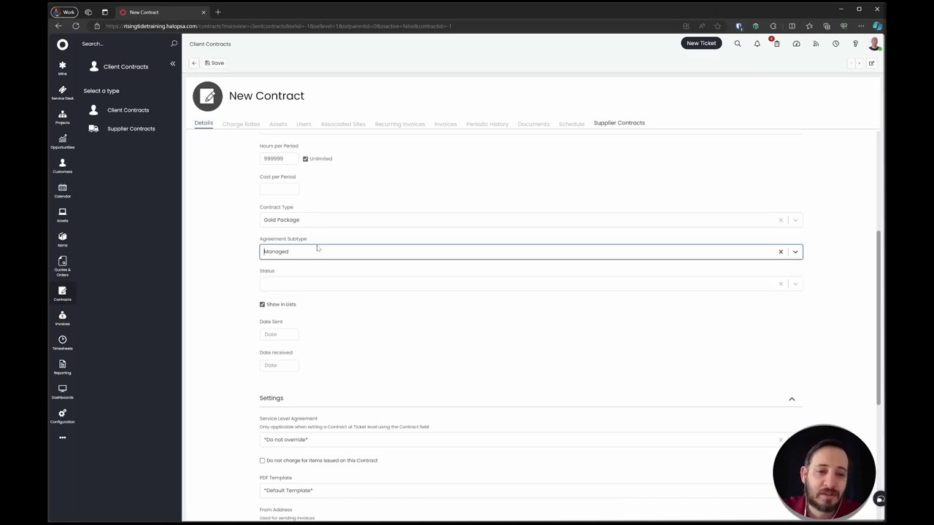
- Set the new contract's status to Live and leave it shown in lists
left_click(306, 283)
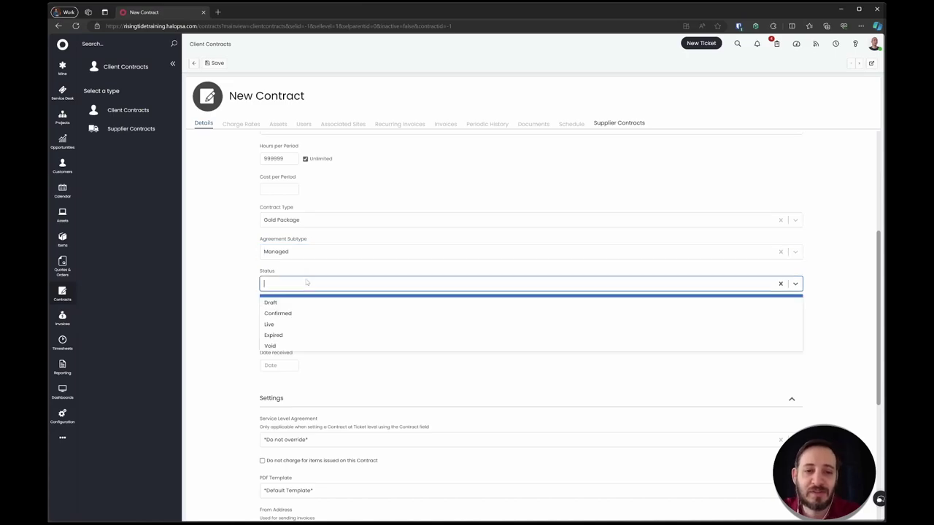
left_click(329, 323)
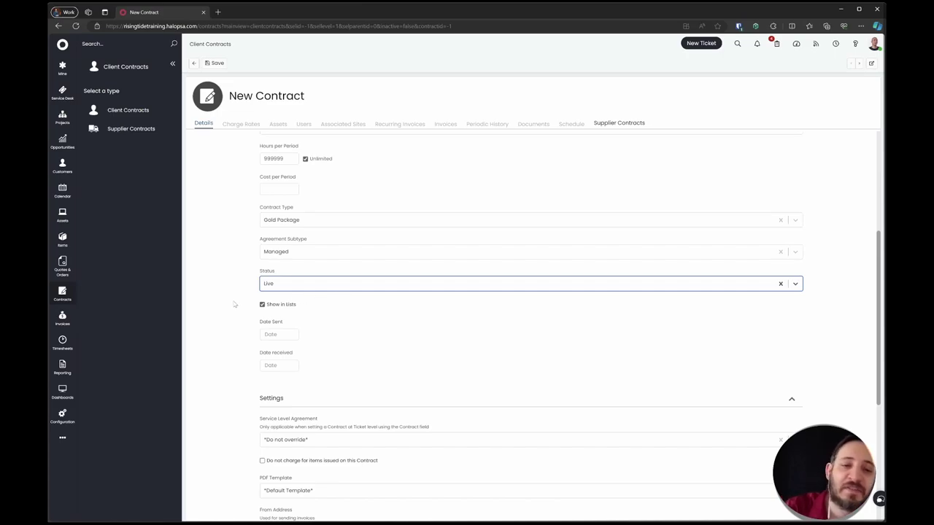
left_click_drag(234, 304, 348, 320)
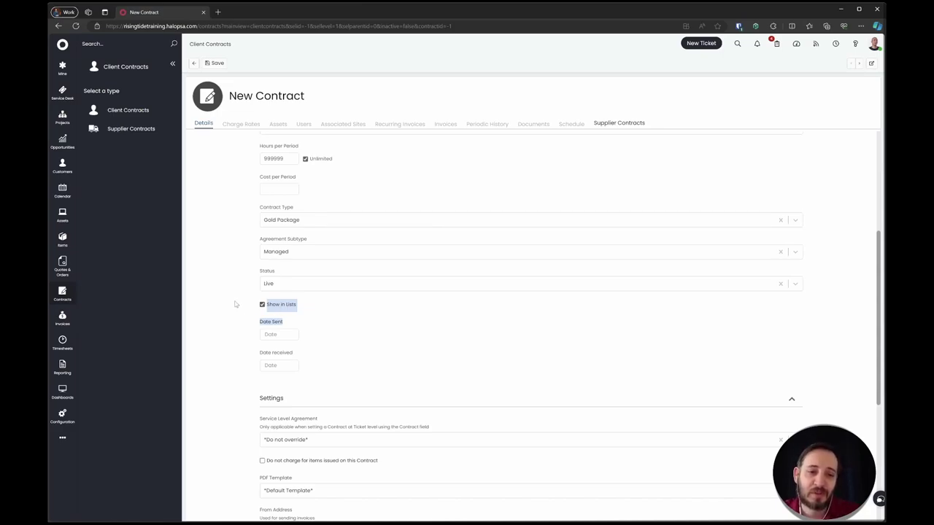
left_click(235, 304)
- Save the new Mendyonline managed services contract and check its saved details
scroll(230, 281, "up", 3)
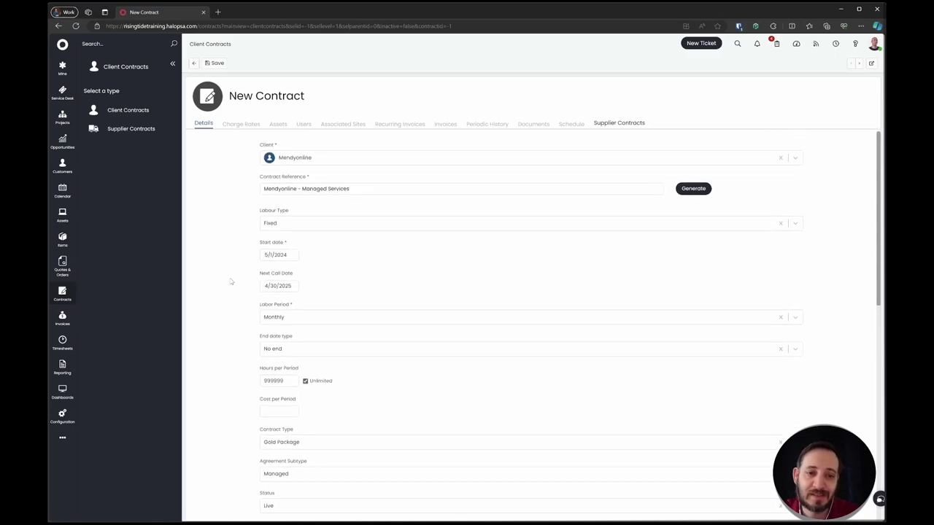
scroll(230, 282, "down", 5)
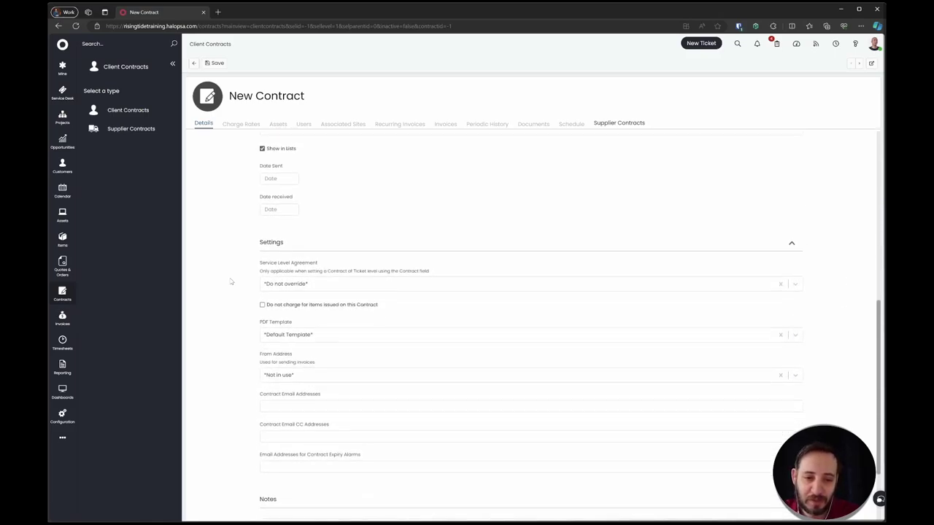
scroll(249, 313, "up", 4)
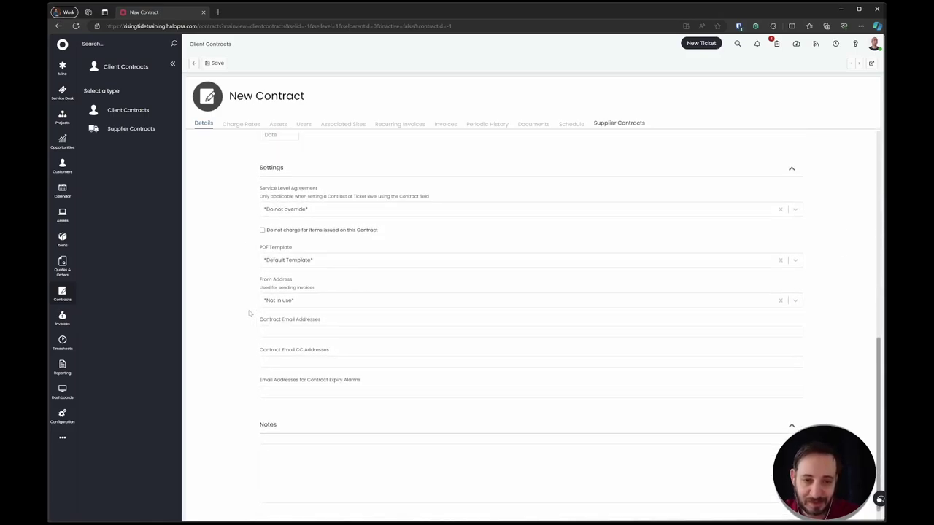
scroll(248, 312, "up", 3)
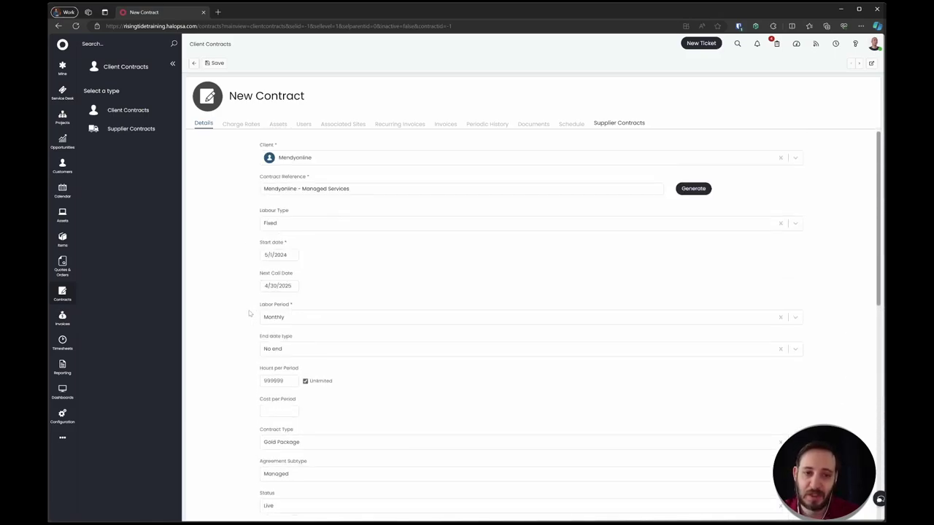
left_click(216, 64)
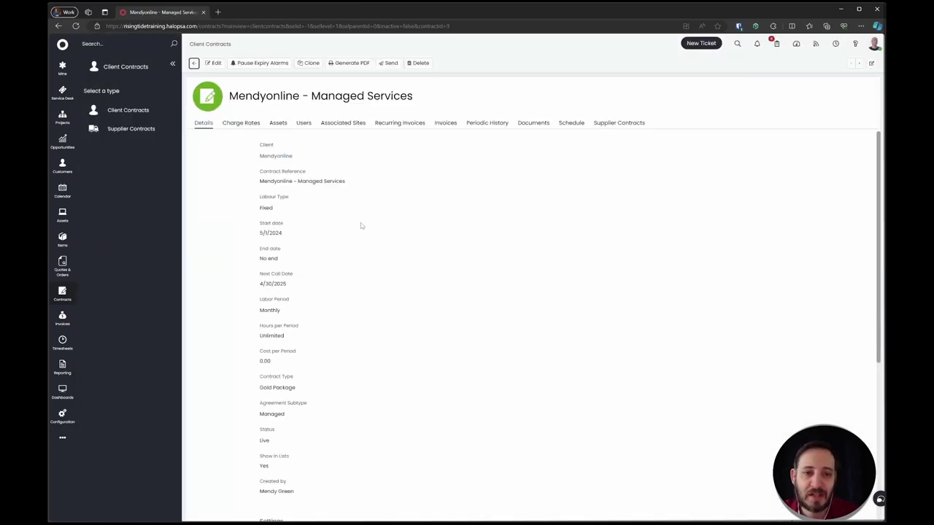
scroll(397, 204, "down", 4)
scroll(401, 212, "up", 3)
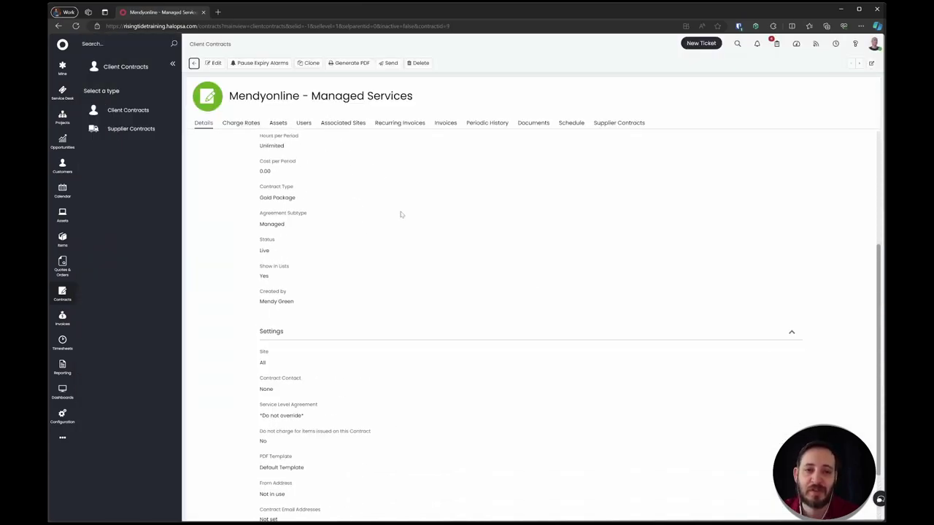
scroll(400, 212, "down", 3)
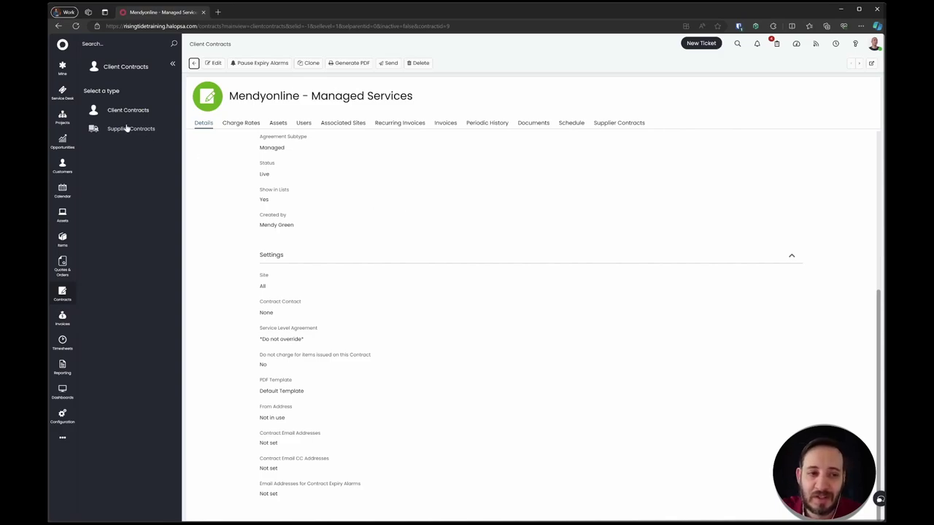
- Open the Mendyonline client record in a separate browser tab and start editing its billing settings at Billing Plan Combinations
middle_click(65, 166)
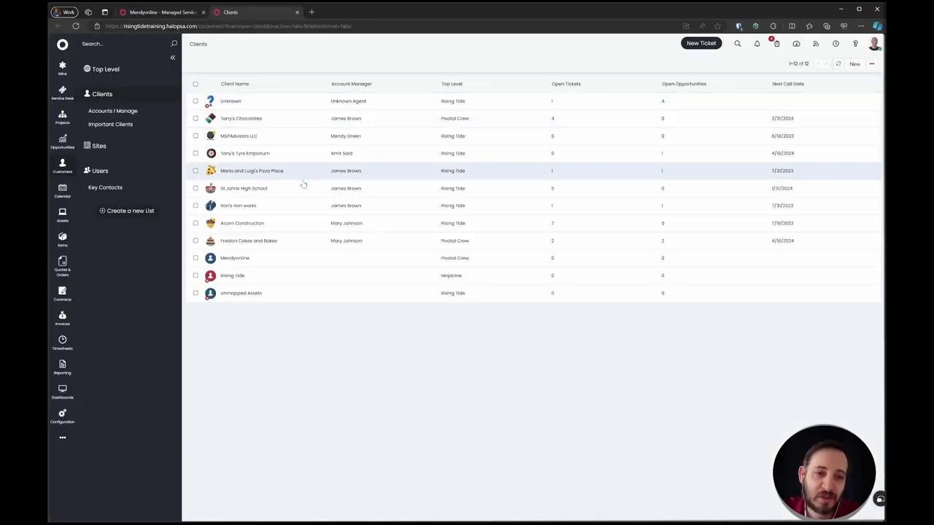
left_click(288, 258)
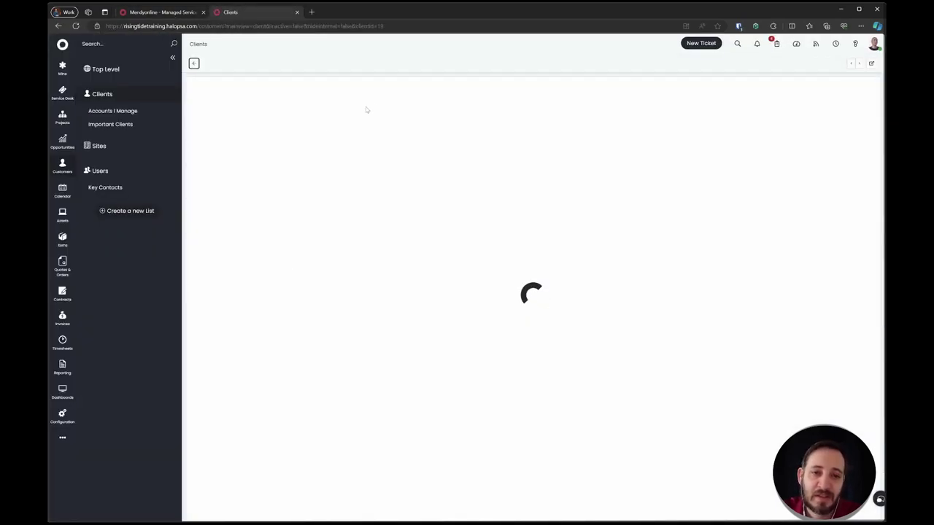
left_click(320, 123)
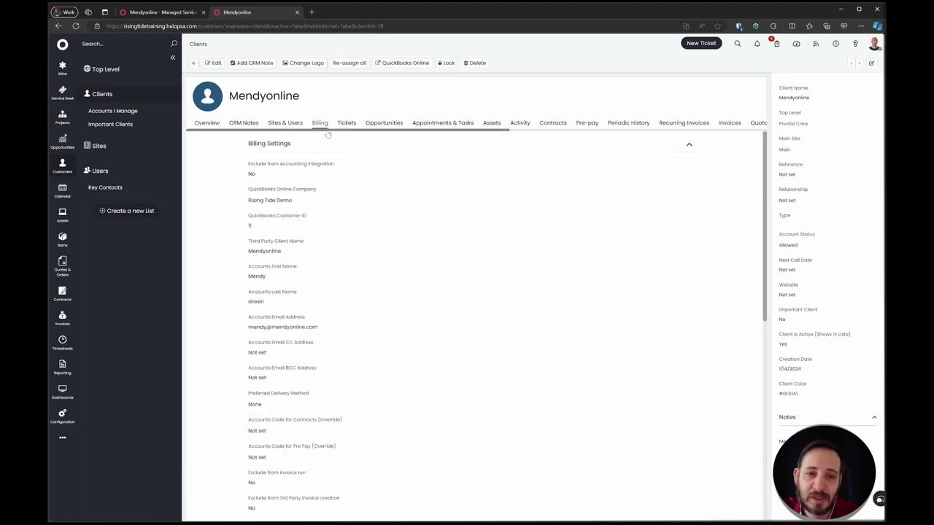
left_click(214, 63)
scroll(277, 304, "down", 15)
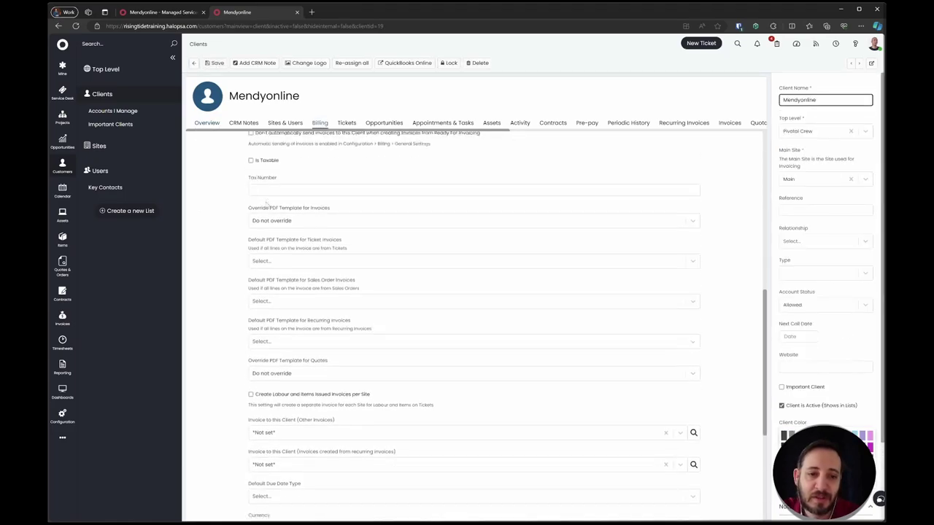
left_click(319, 400)
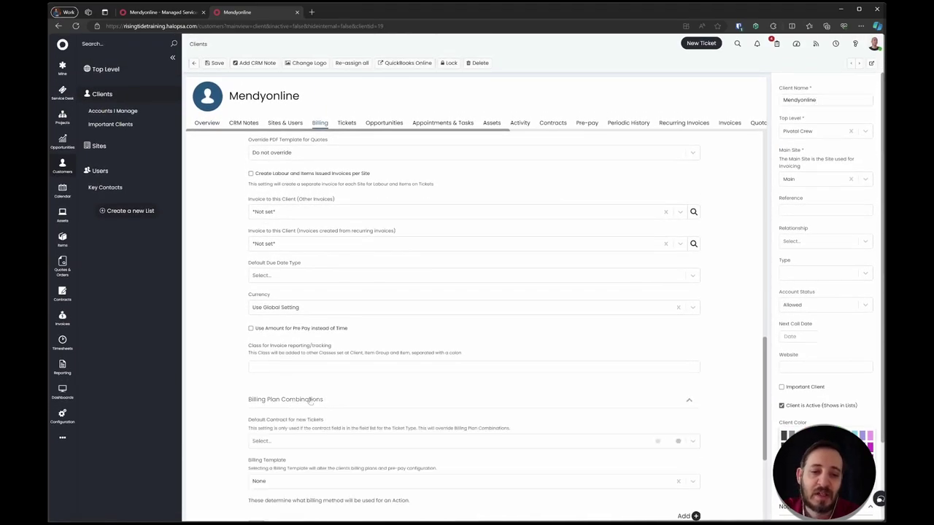
scroll(319, 403, "down", 3)
scroll(319, 403, "down", 2)
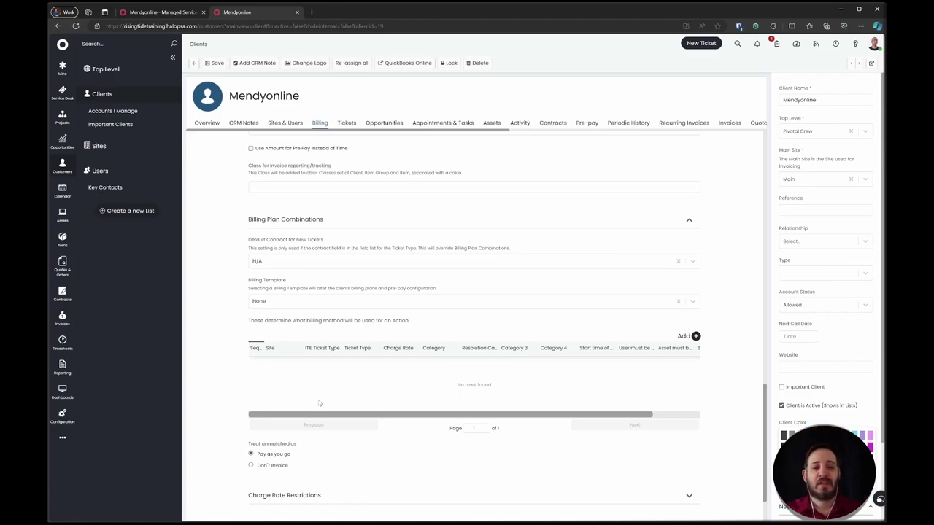
- Add a new billing plan combination for the Mendyonline client and set its sequence in lists to 10
left_click(695, 337)
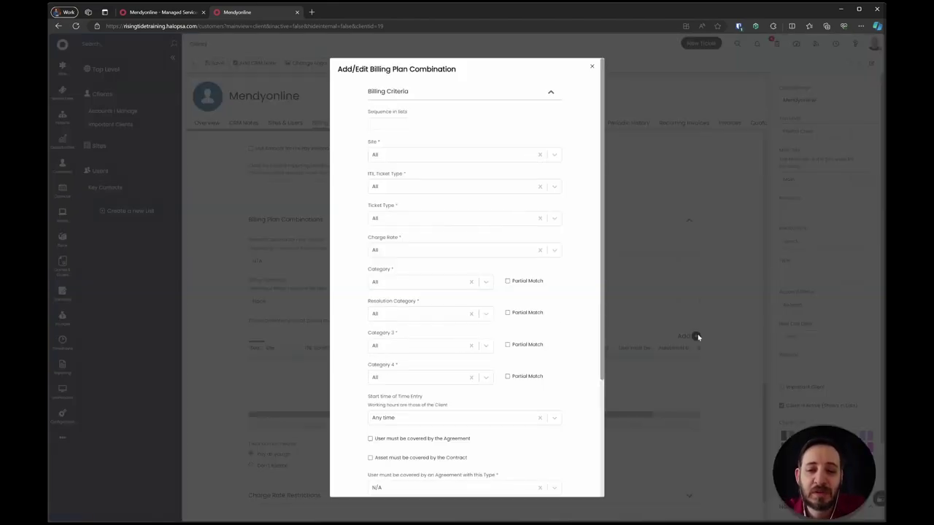
left_click(427, 100)
double_click(417, 252)
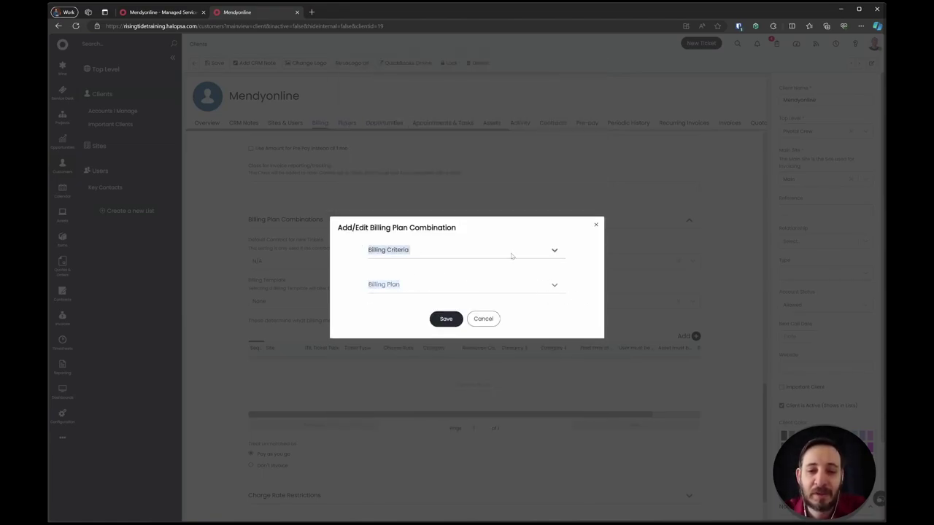
left_click(476, 253)
left_click(365, 116)
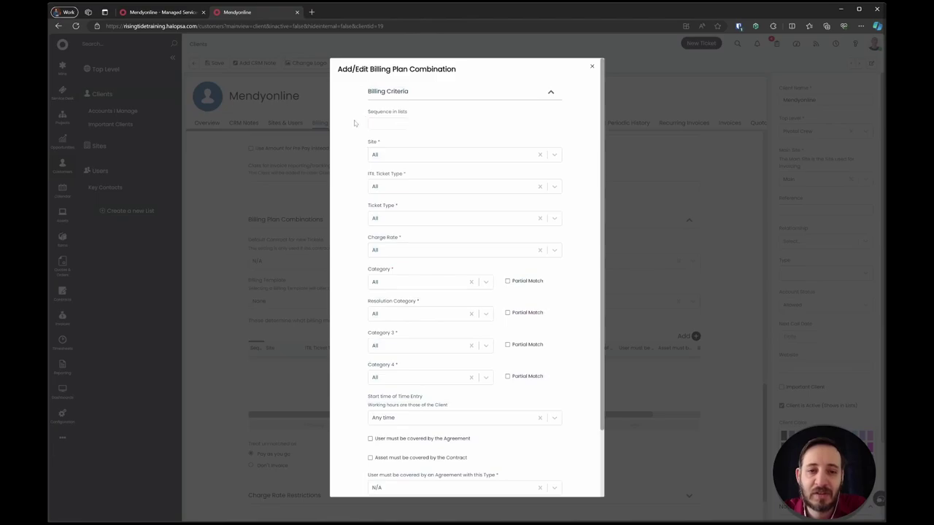
scroll(401, 169, "down", 1)
scroll(401, 169, "up", 3)
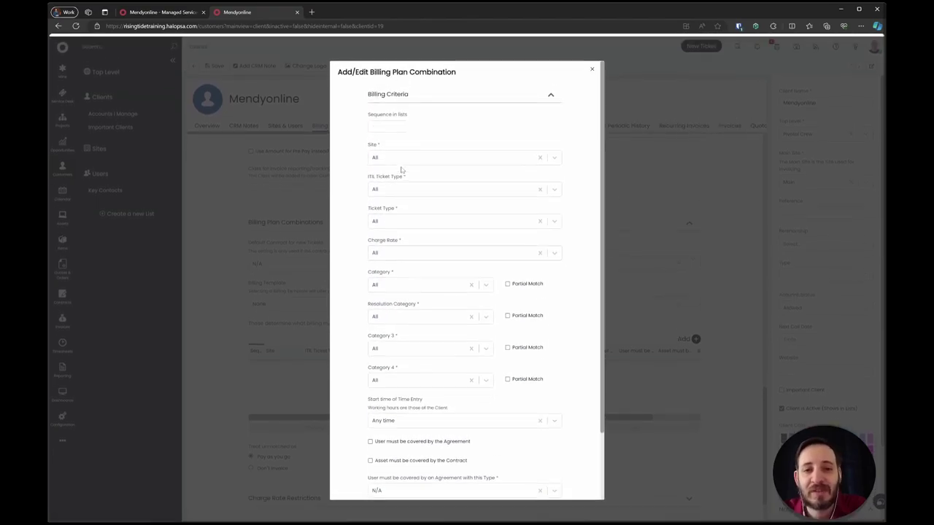
scroll(401, 169, "down", 1)
left_click(385, 123)
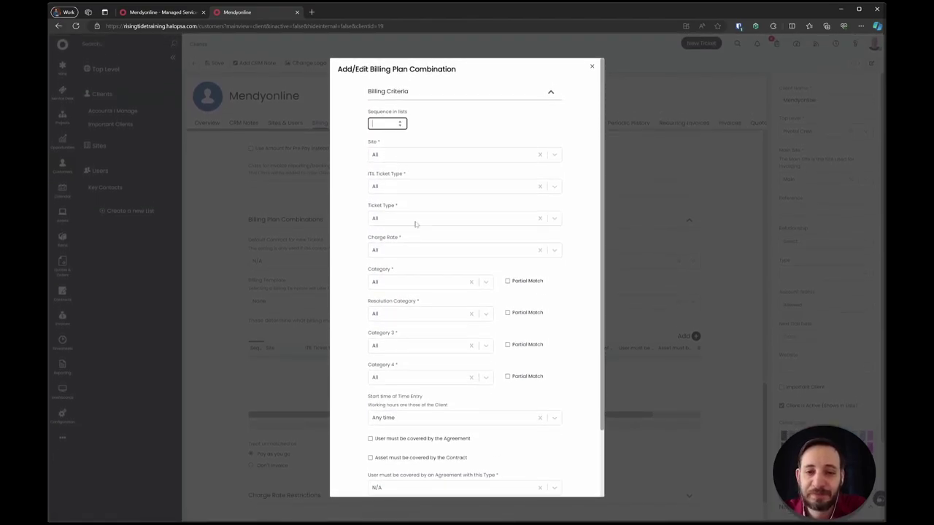
type("10")
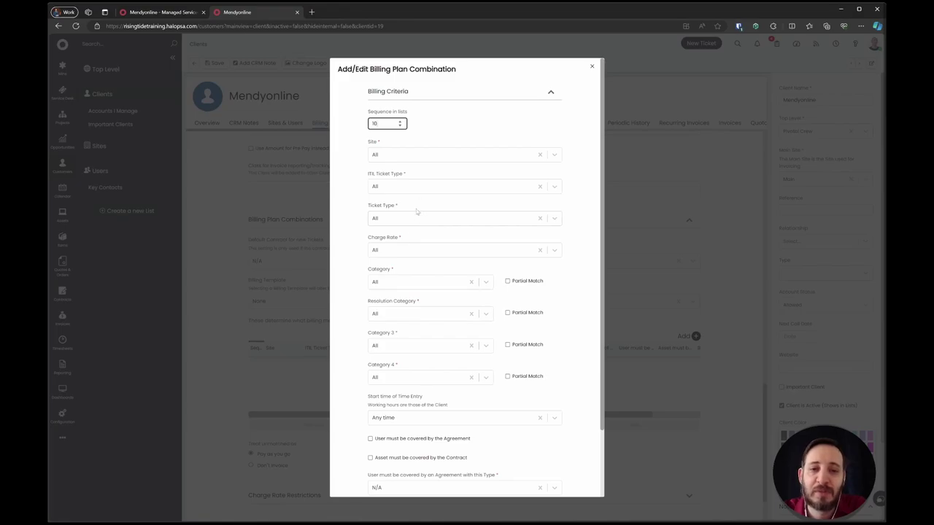
- Try Project as the combination's ticket type and set it back to All
left_click(445, 139)
left_click_drag(361, 139, 486, 282)
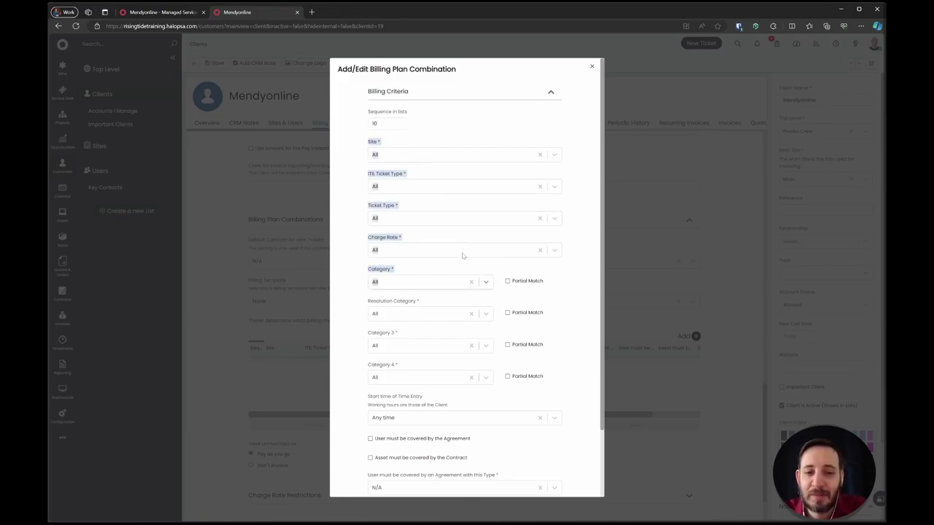
left_click(417, 236)
left_click(414, 223)
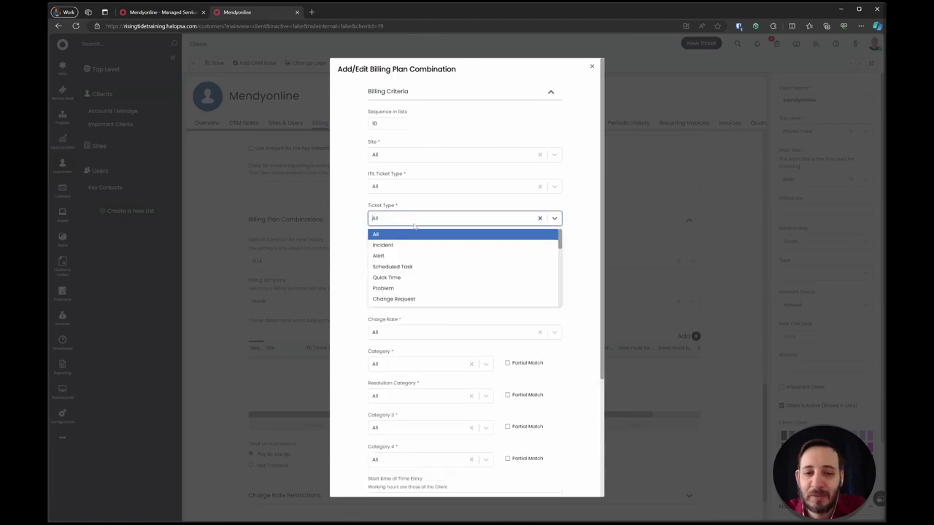
type("proj")
left_click(408, 235)
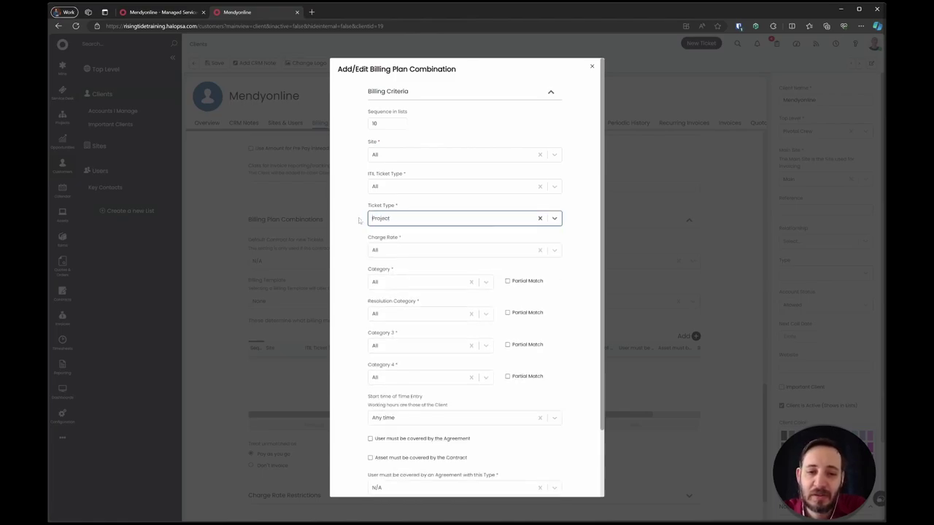
left_click(354, 218)
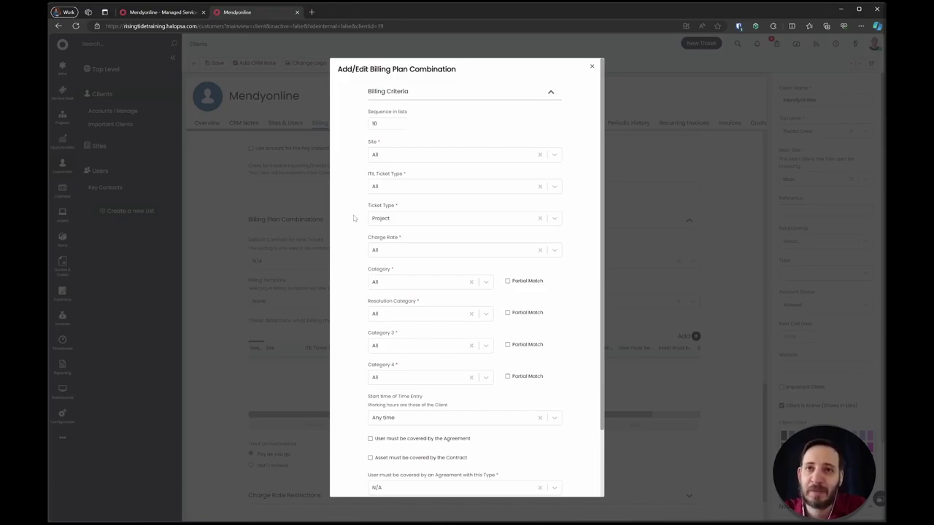
left_click(405, 220)
left_click(405, 220)
scroll(405, 232, "up", 3)
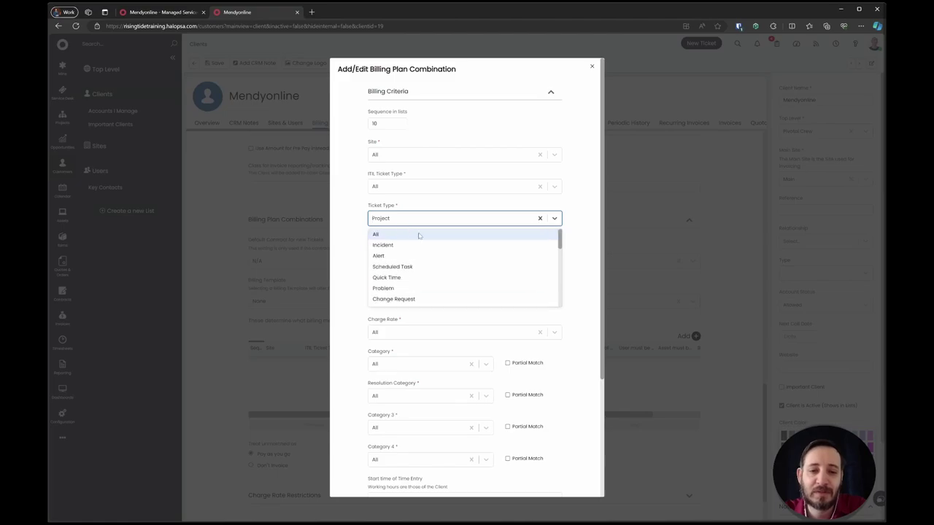
left_click(420, 236)
- Set the combination's ITIL ticket type to Projects, check the charge rate options and leave the charge rate at All
left_click(413, 186)
type("proj")
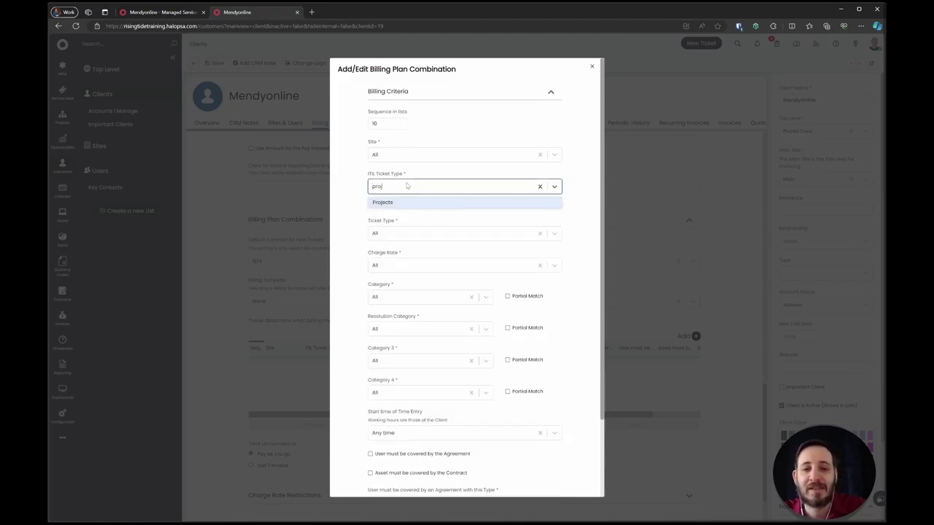
key("Return")
left_click(391, 175)
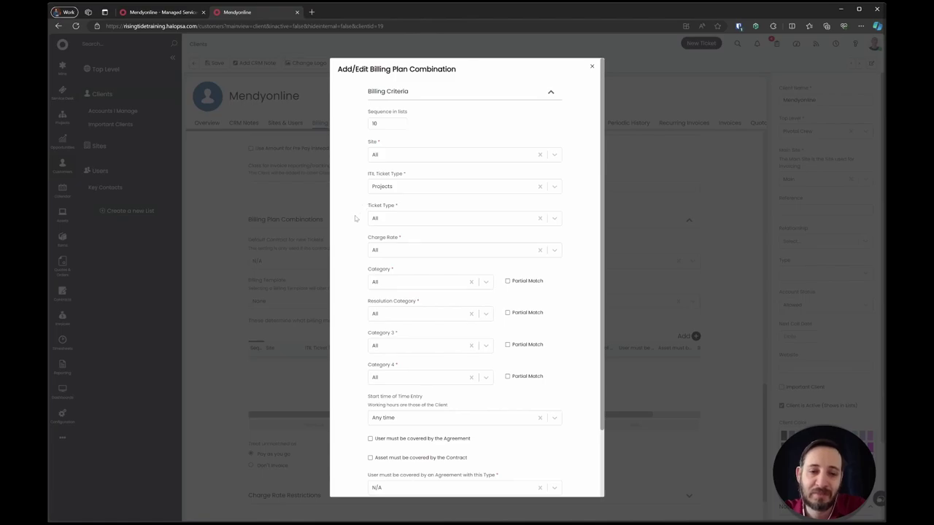
left_click(412, 249)
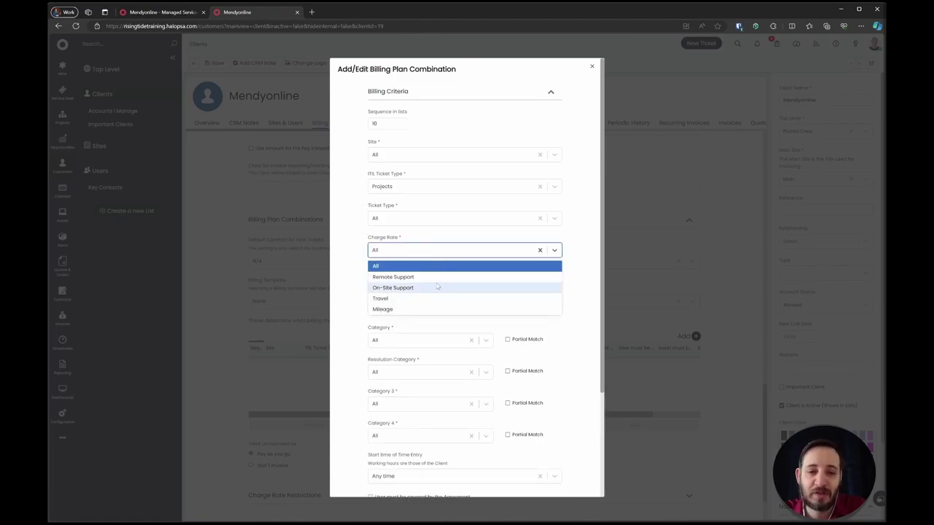
left_click(360, 212)
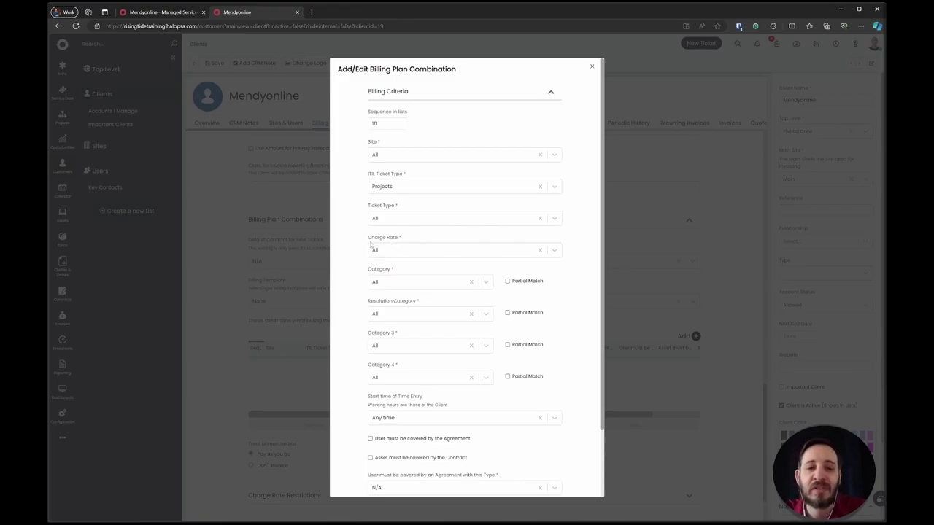
left_click(422, 250)
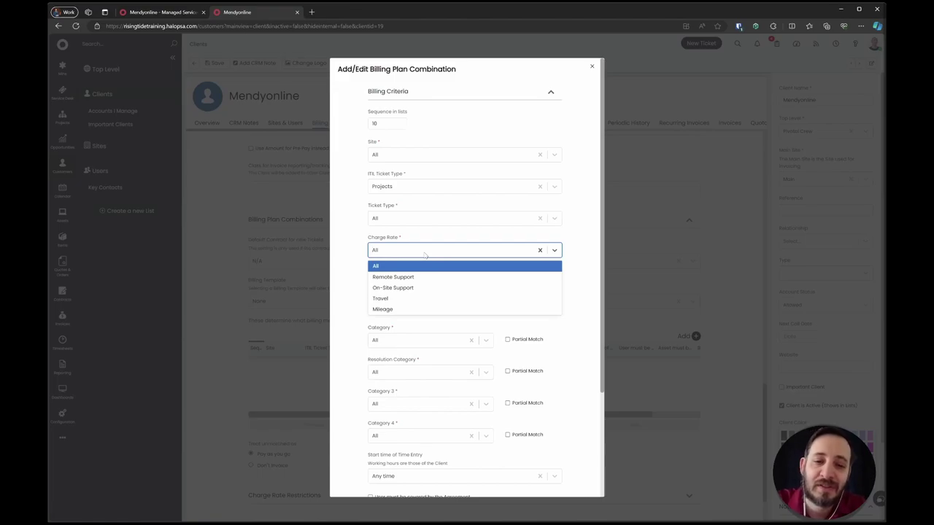
left_click(425, 254)
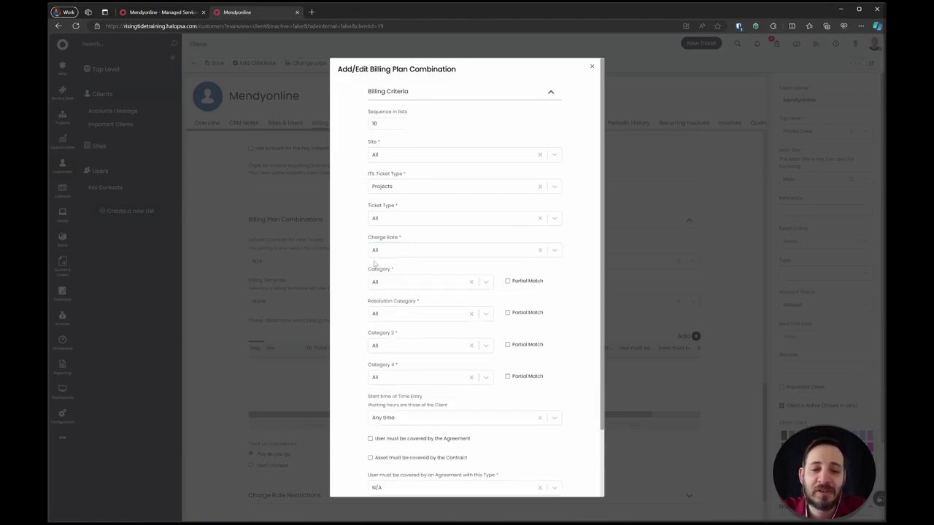
scroll(376, 264, "down", 1)
scroll(387, 212, "up", 1)
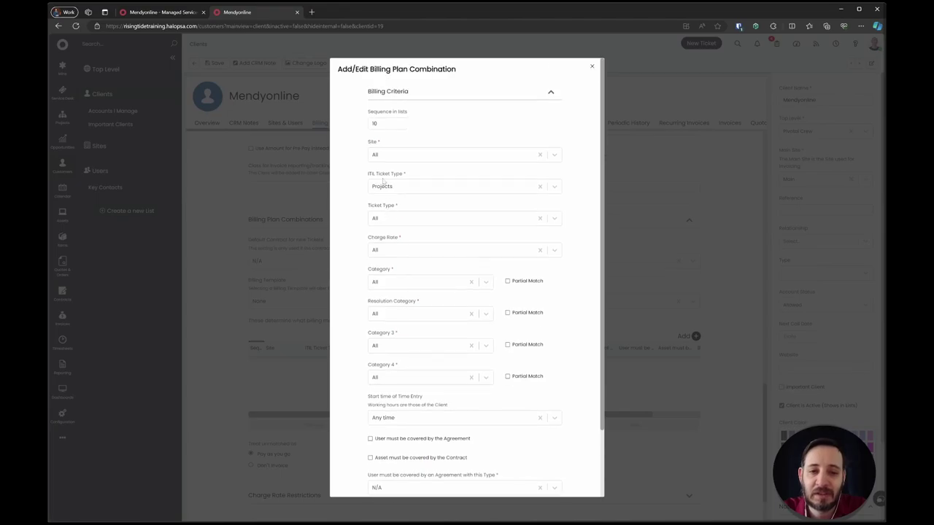
- Choose Pay as you go as the billing plan for the Projects combination and save it
left_click_drag(365, 171, 405, 186)
scroll(378, 256, "down", 1)
scroll(378, 257, "down", 2)
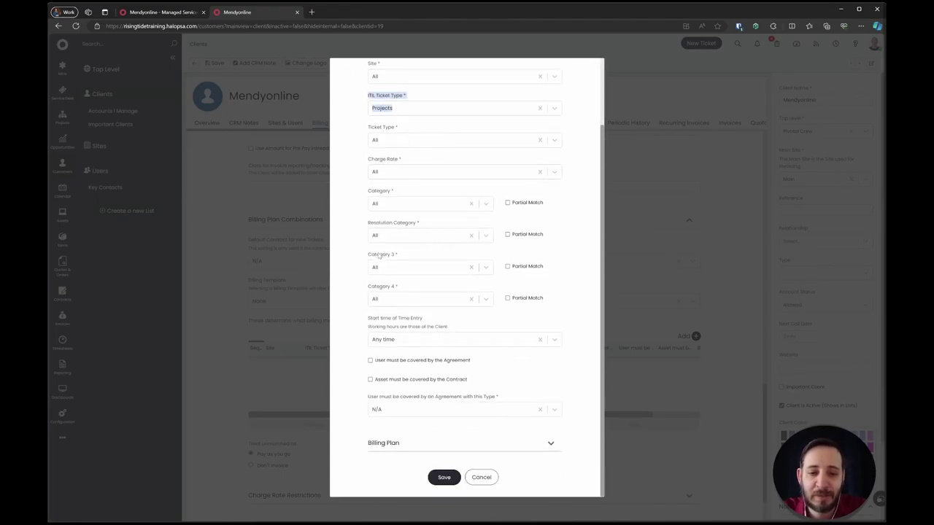
left_click(386, 440)
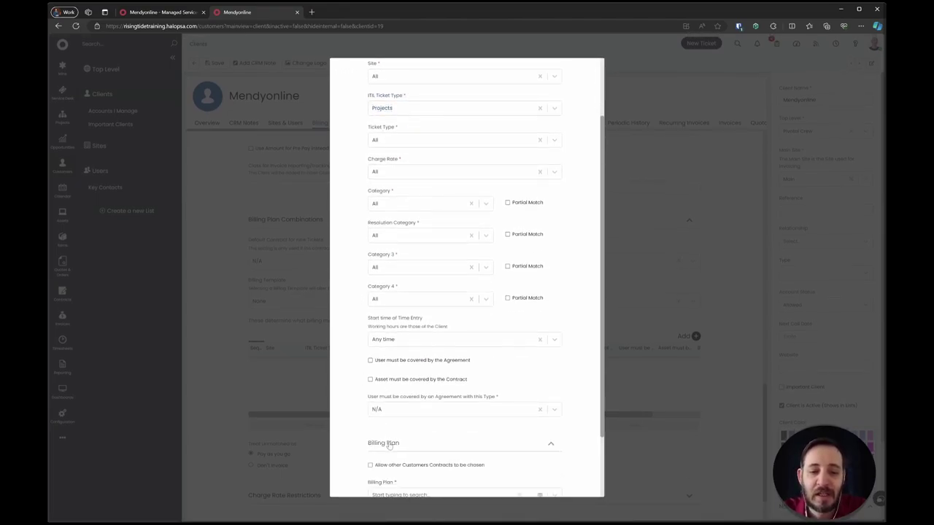
scroll(389, 438, "down", 3)
left_click(404, 413)
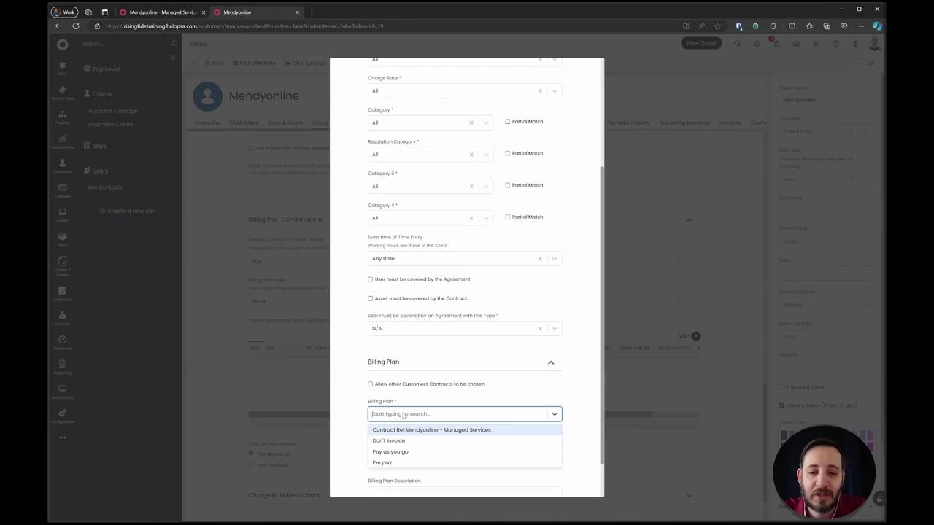
left_click(443, 452)
left_click(440, 480)
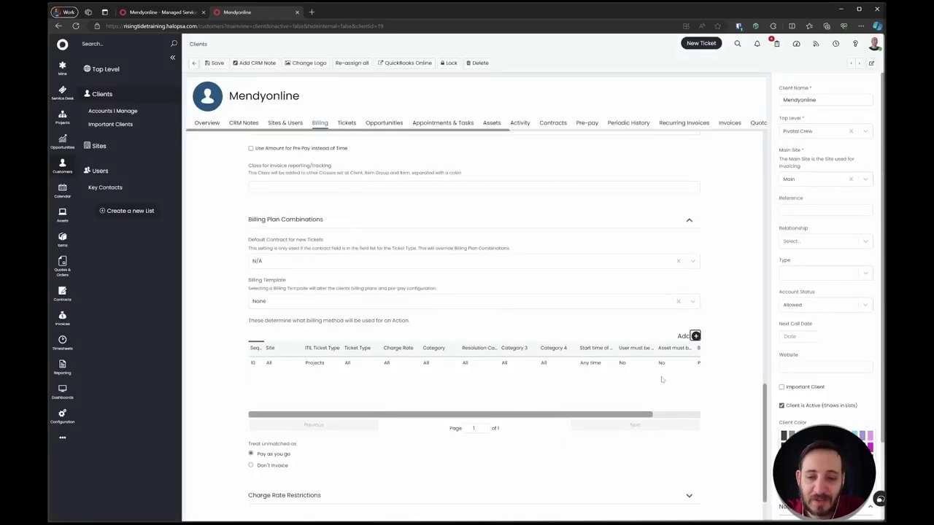
- Add a second billing plan combination with Service Request as its ticket type
left_click(695, 335)
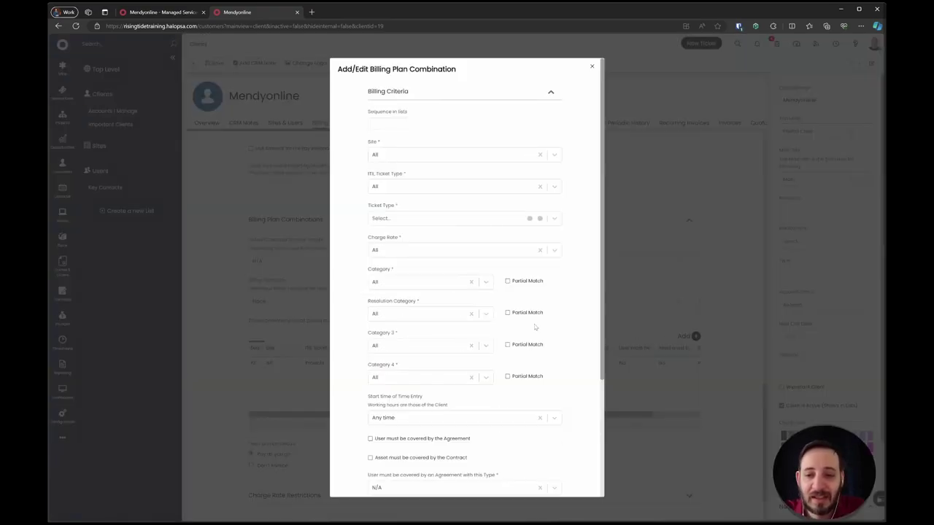
left_click(442, 217)
type("s")
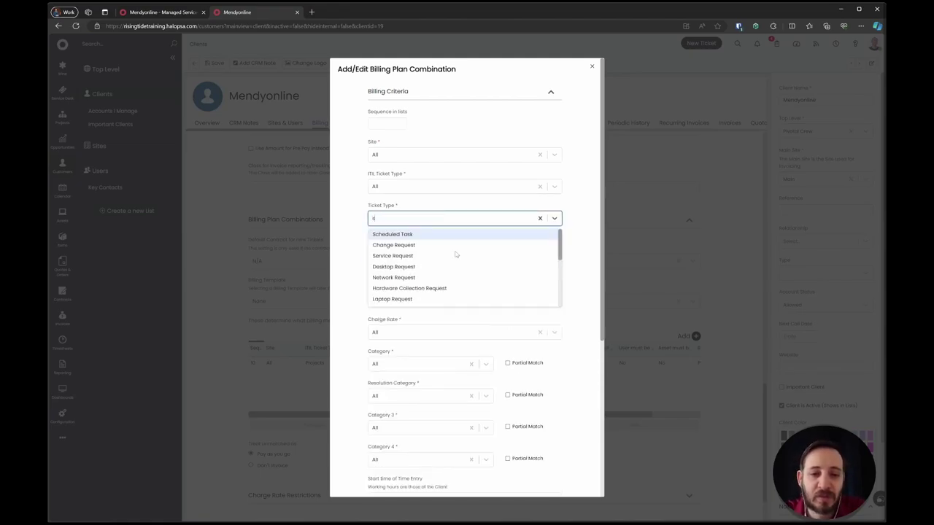
type("erv")
key("Return")
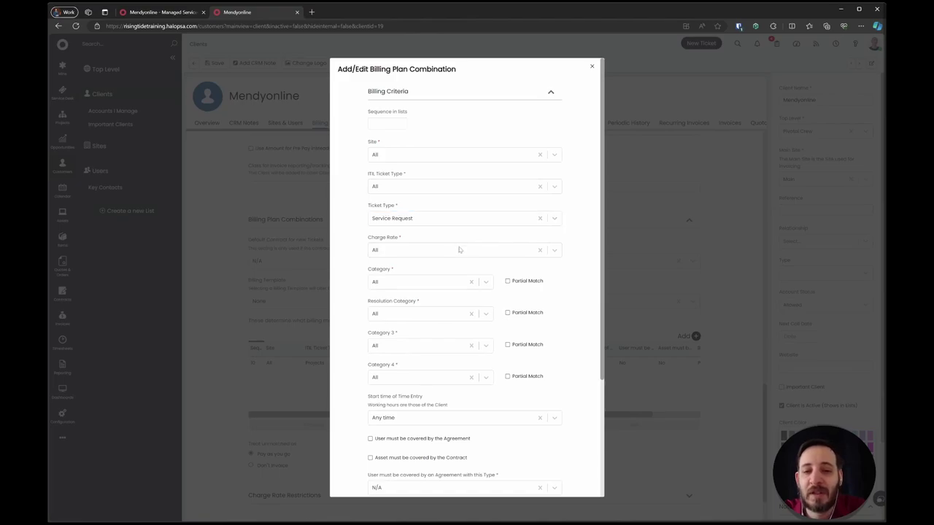
- Assign the Pre pay billing plan to the Service Request combination and save it
scroll(459, 249, "down", 3)
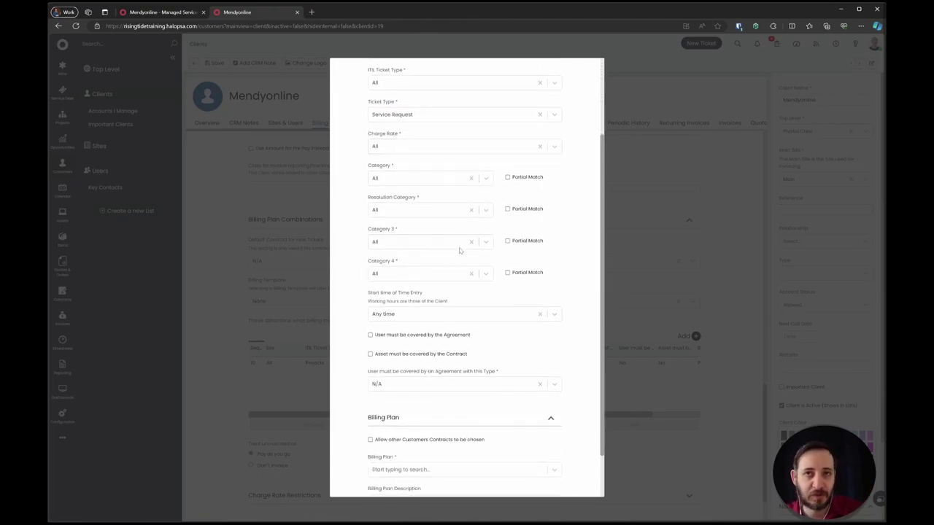
scroll(460, 250, "down", 2)
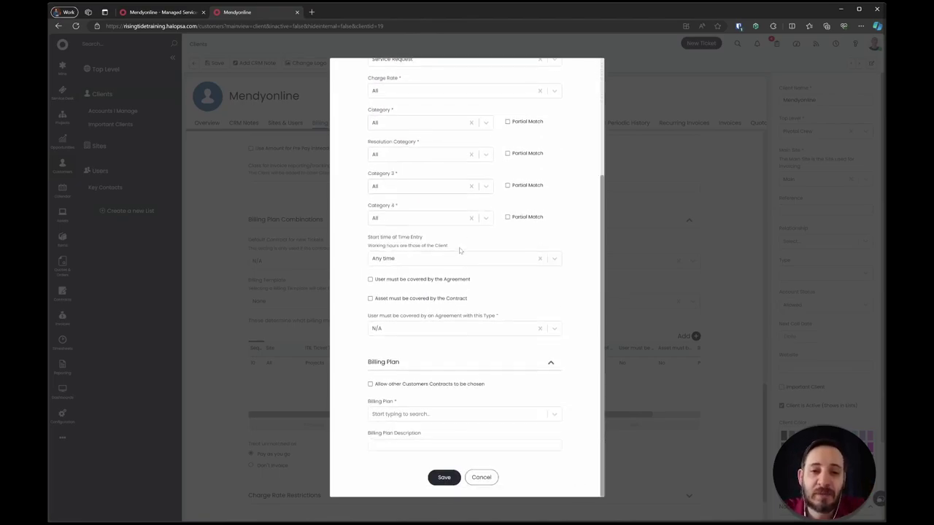
left_click(448, 415)
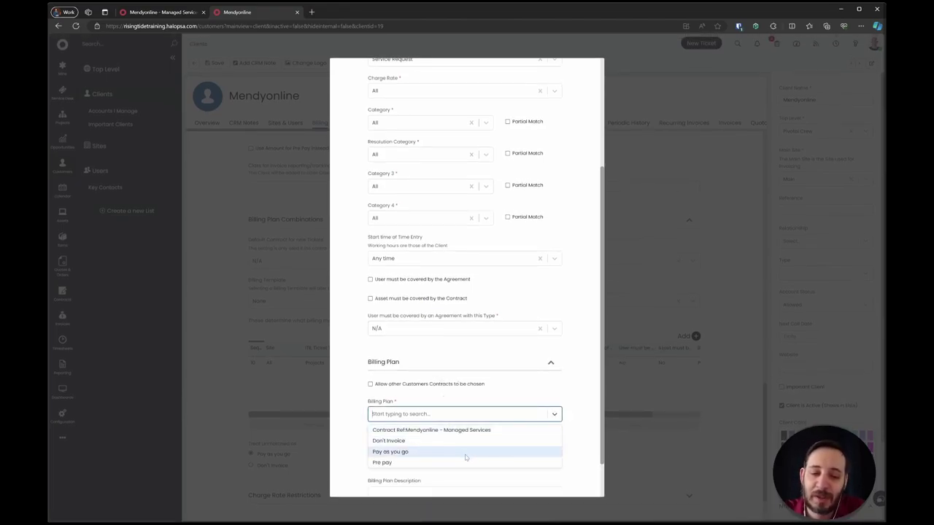
left_click(460, 462)
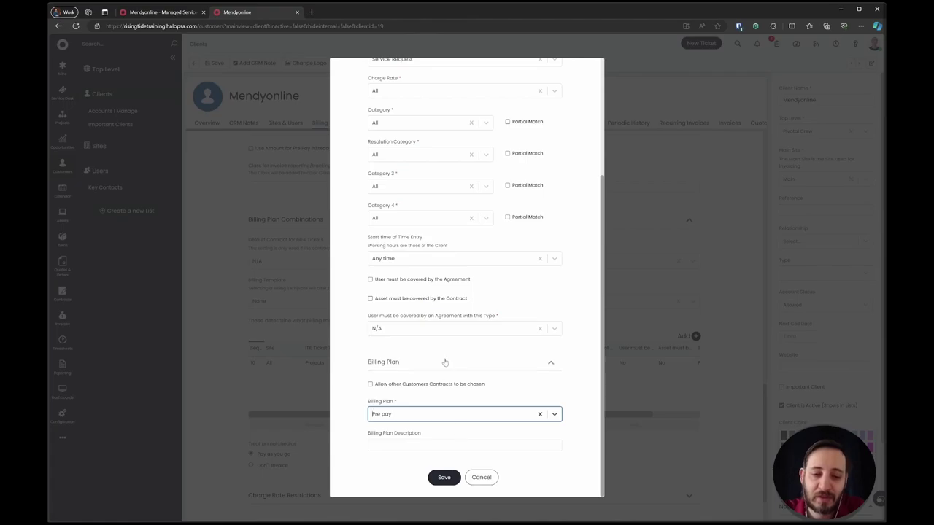
left_click(443, 476)
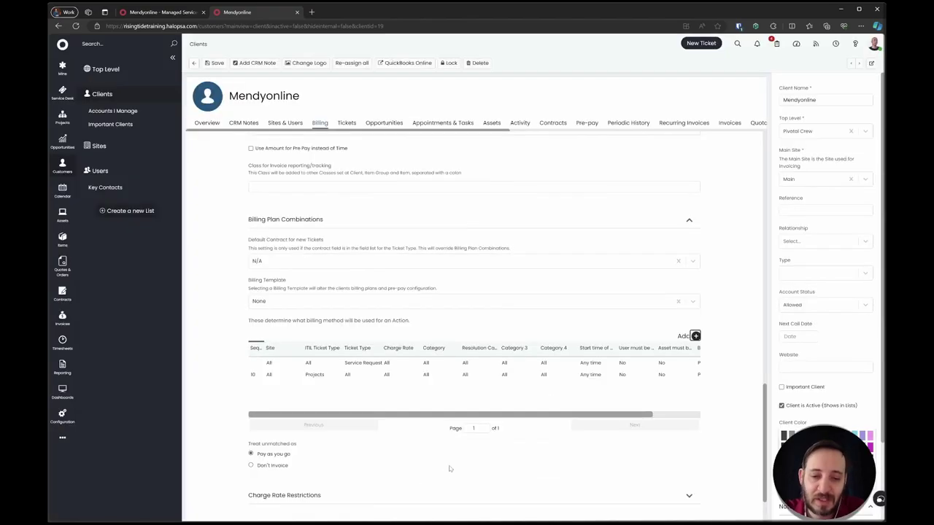
- Add a third billing plan combination with Incident as its ticket type
left_click(695, 336)
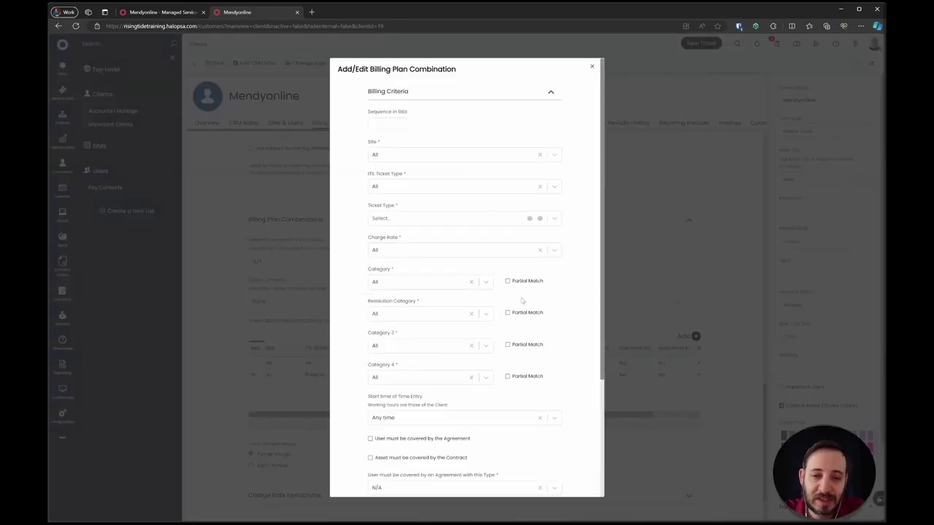
left_click(408, 218)
type("in")
key("Return")
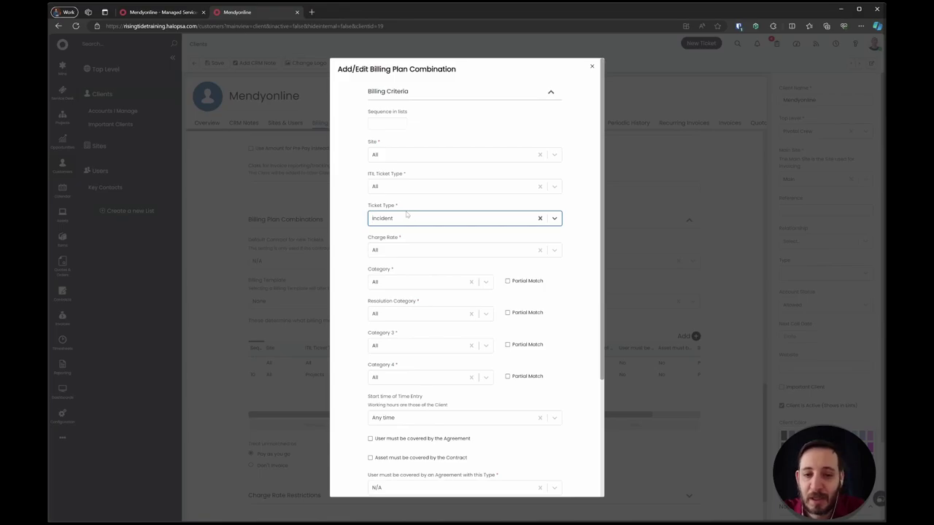
- Assign the Mendyonline - Managed Services contract as the billing plan for the Incident combination and save it
scroll(431, 254, "down", 1)
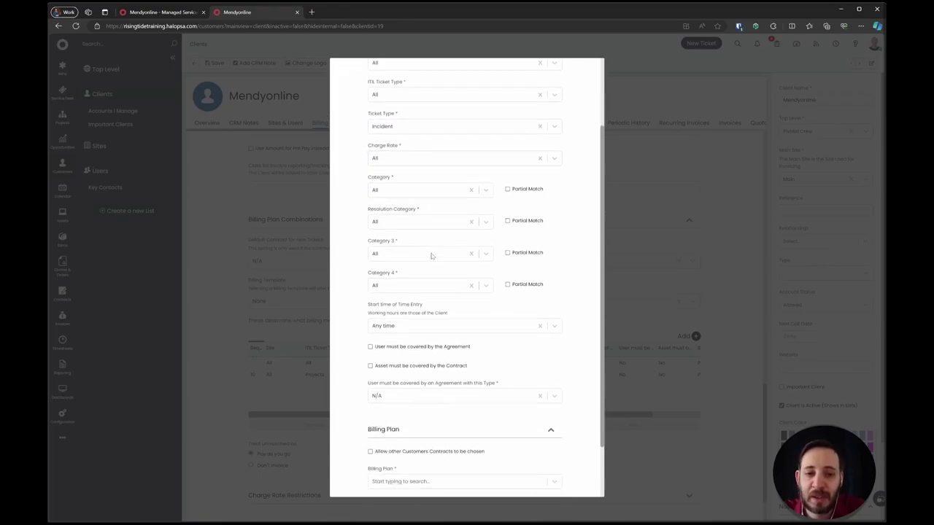
left_click(423, 444)
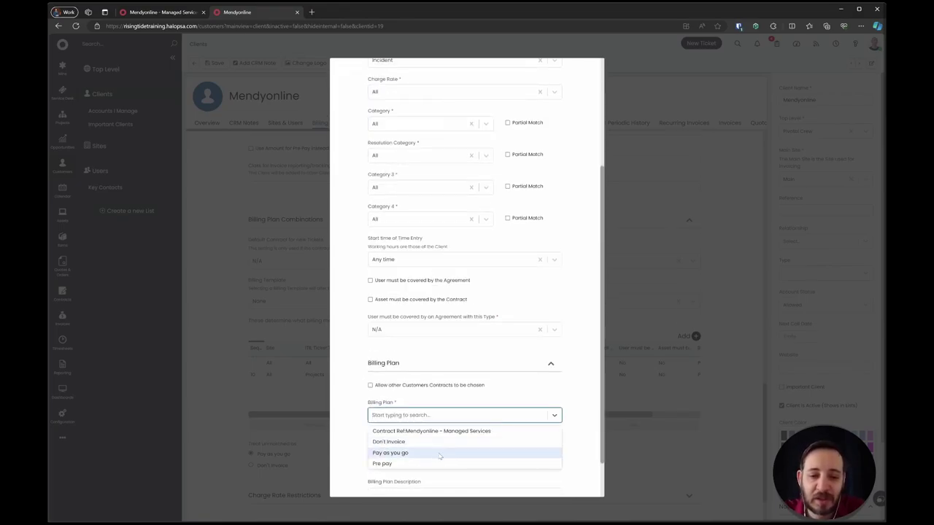
left_click(435, 432)
scroll(438, 440, "down", 1)
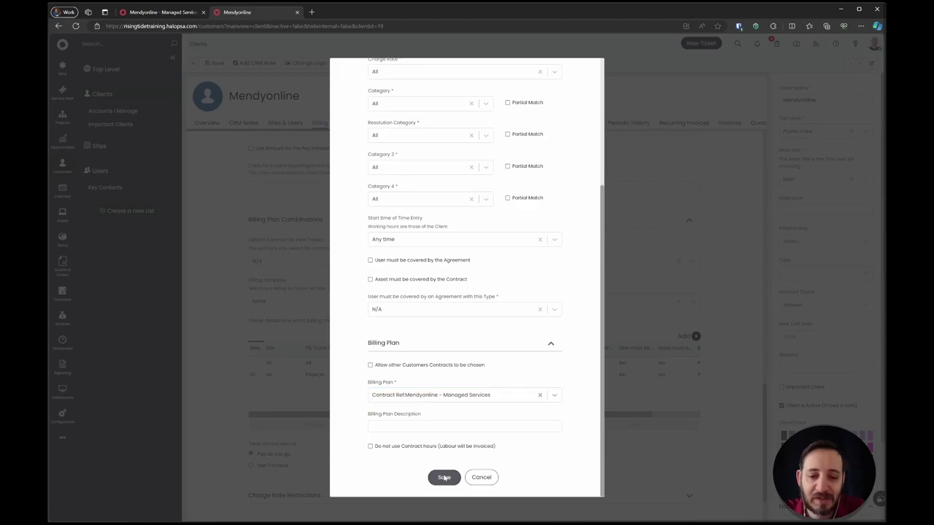
left_click(444, 478)
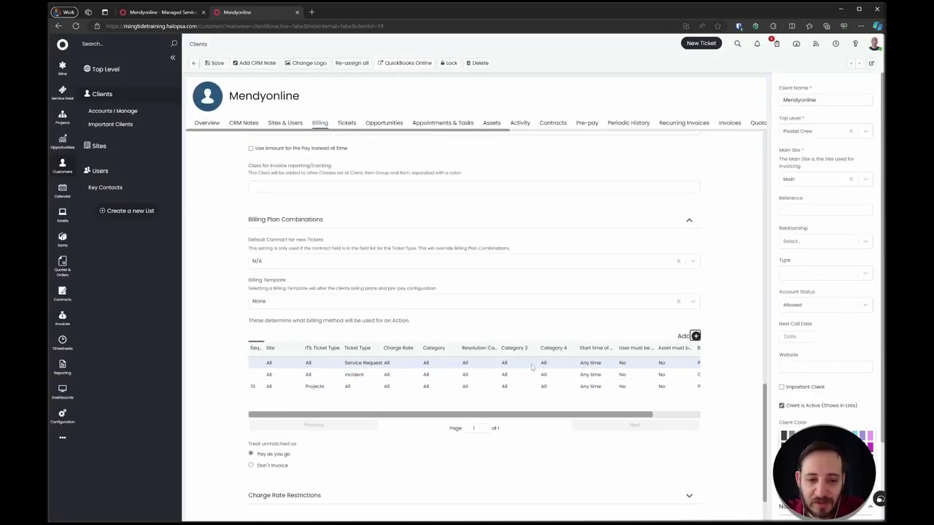
- Set the Service Request combination's sequence to 20 and save it
scroll(540, 363, "right", 1)
scroll(541, 363, "right", 3)
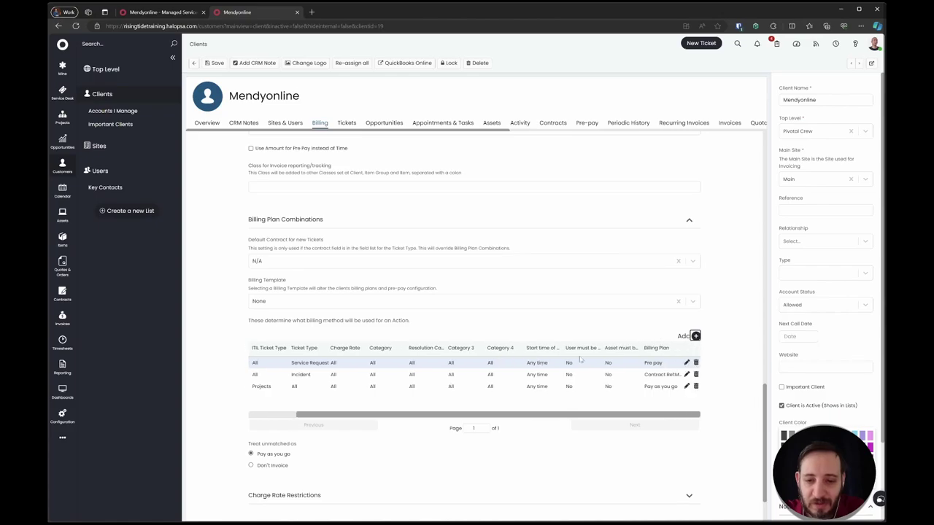
left_click(686, 362)
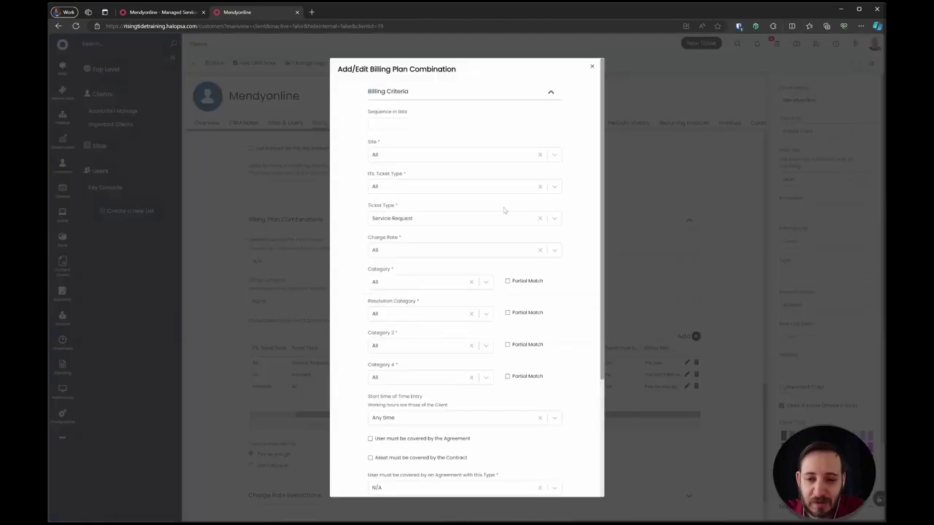
left_click(387, 124)
key("Return")
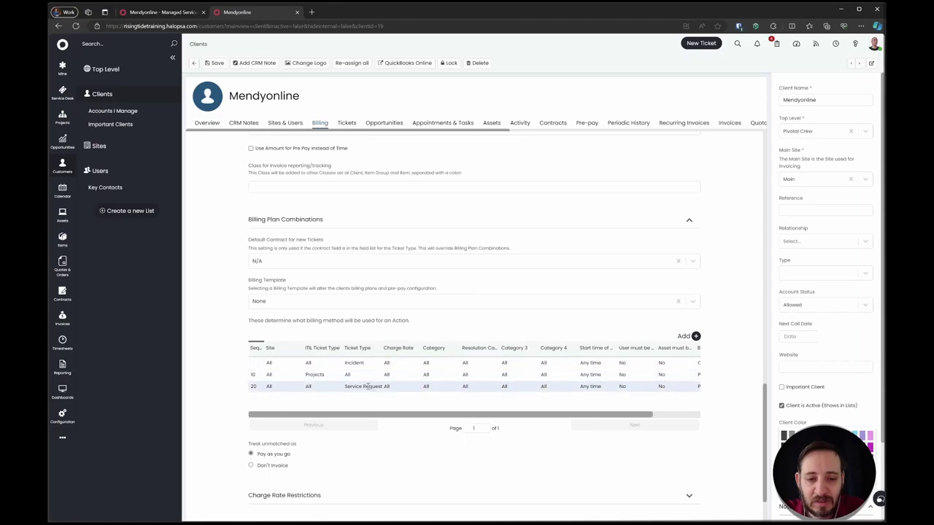
- Set the Incident combination's sequence to 30 and save it
scroll(485, 362, "right", 3)
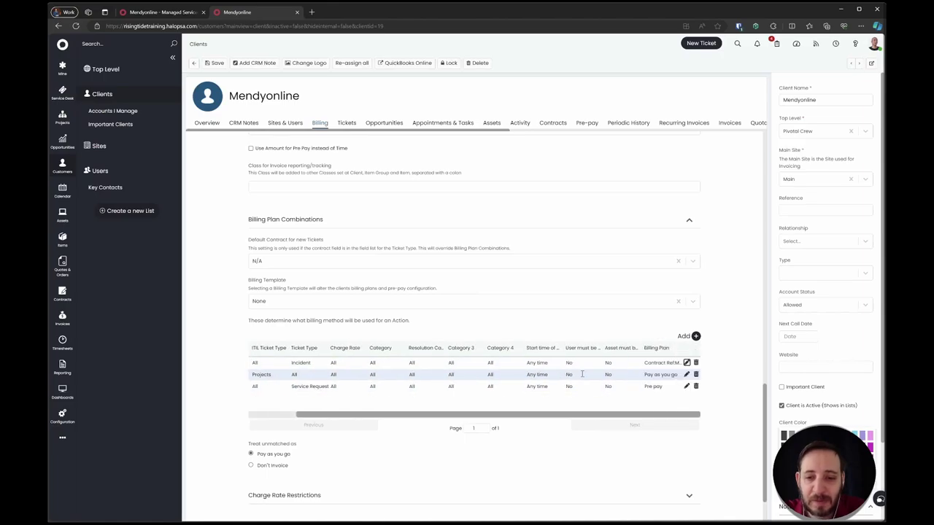
left_click(686, 362)
left_click(383, 124)
key("Return")
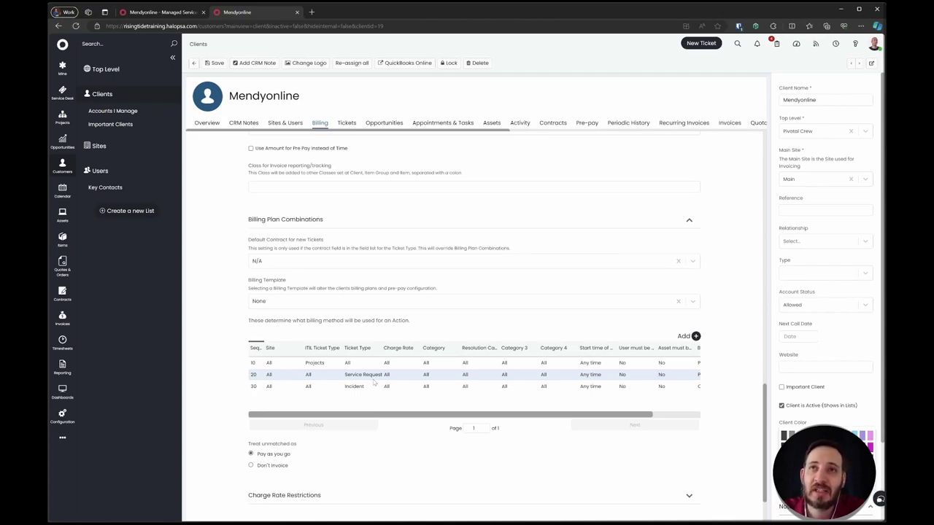
- Save the client with unmatched time left as Pay as you go, and check the billing plan of each combination
scroll(373, 380, "right", 3)
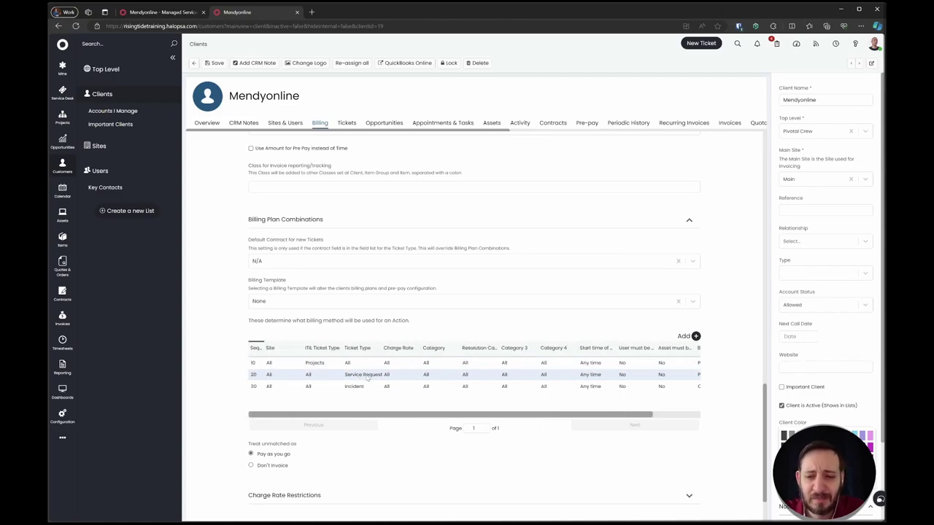
left_click_drag(332, 395, 340, 452)
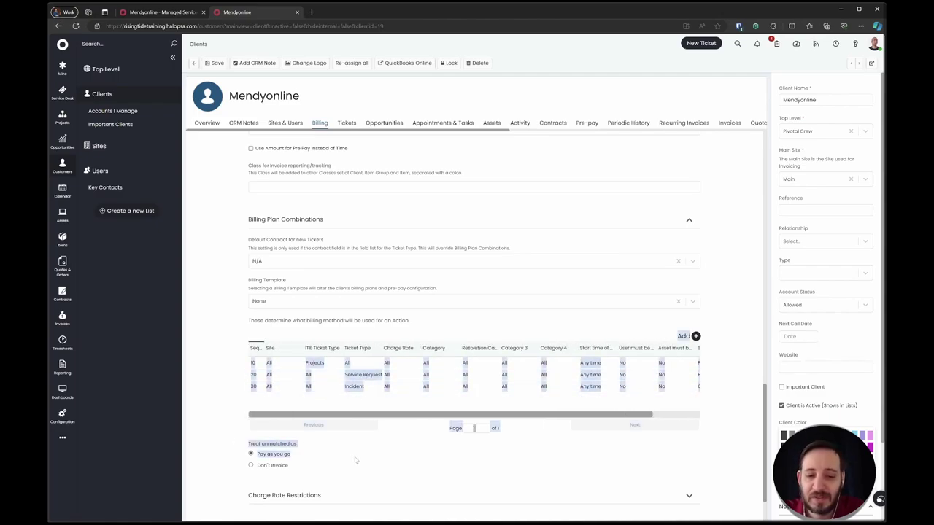
left_click(326, 469)
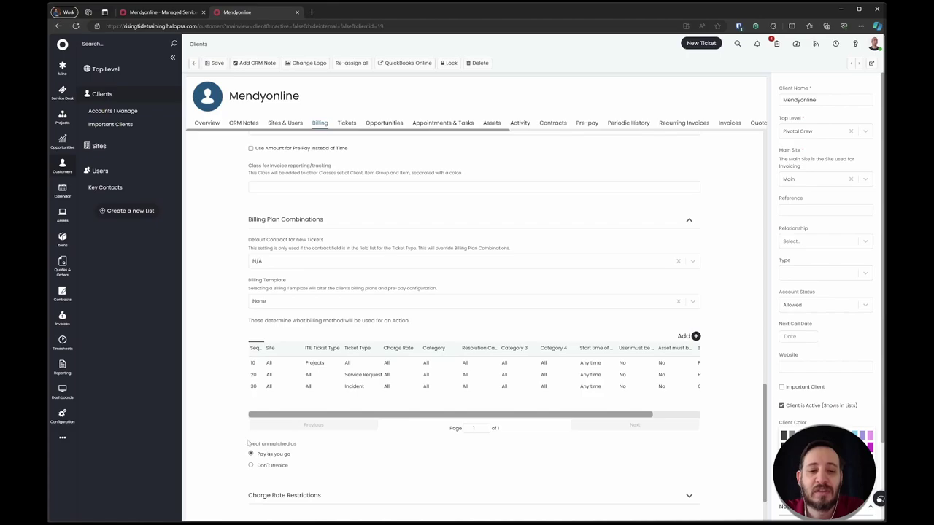
left_click_drag(248, 442, 347, 467)
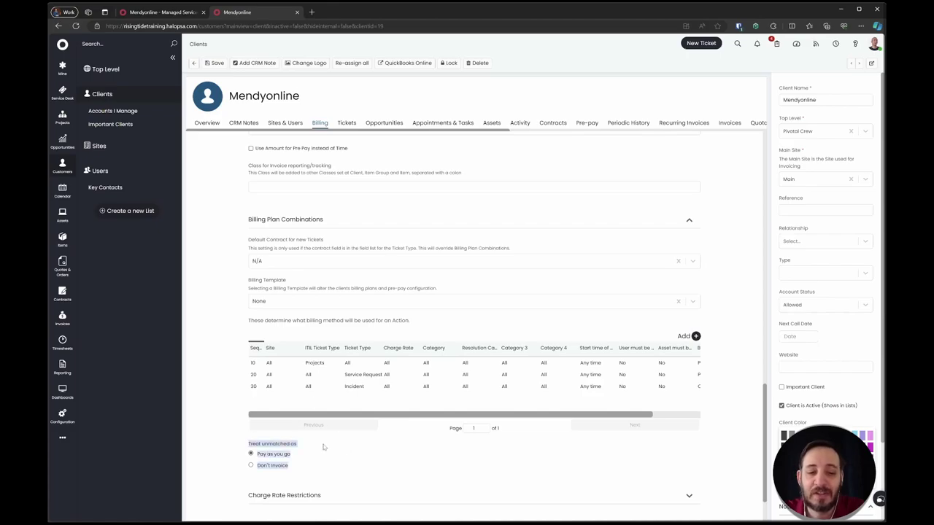
left_click(324, 475)
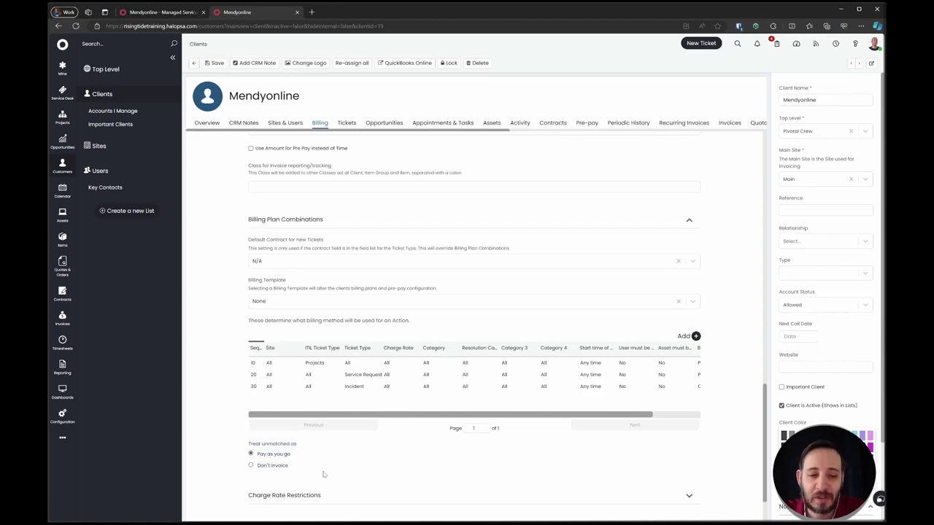
left_click(214, 62)
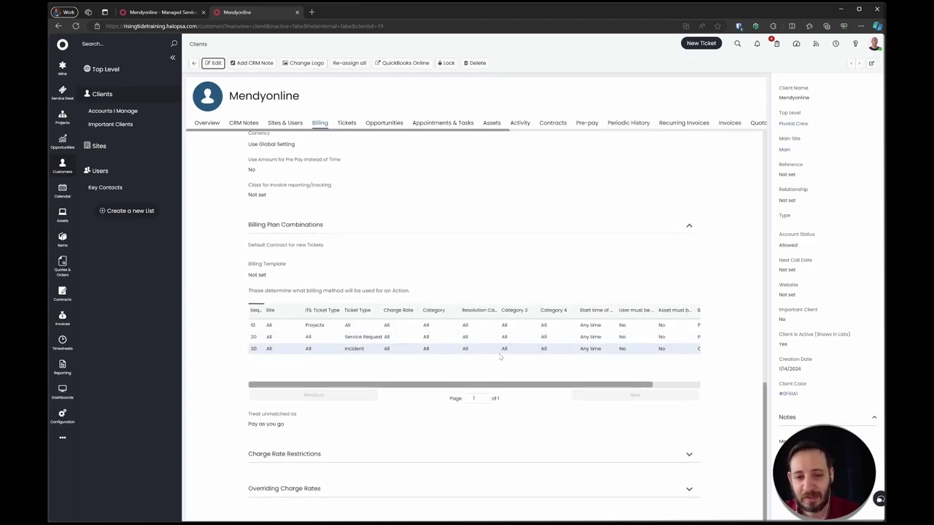
scroll(500, 356, "right", 3)
scroll(500, 356, "left", 3)
scroll(510, 356, "up", 1)
scroll(528, 355, "right", 3)
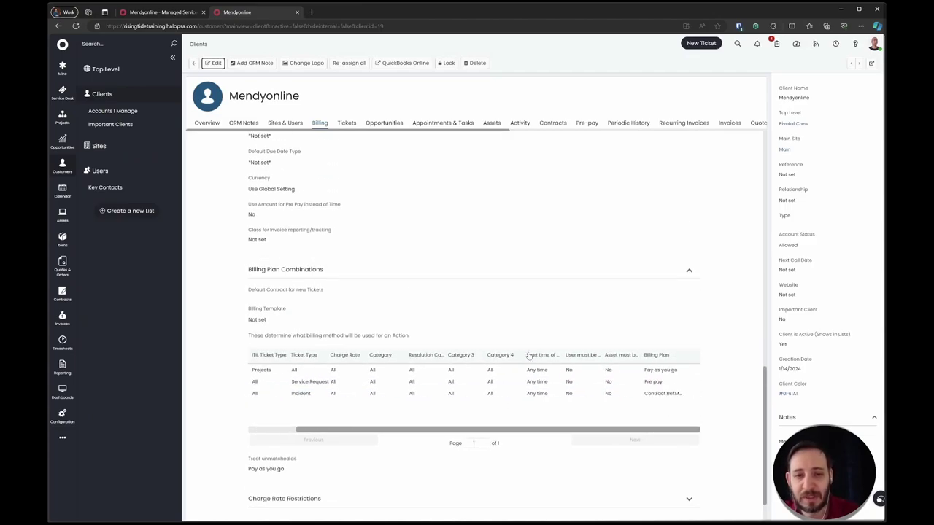
- Add a pre-pay record to the Mendyonline client with 100 pre-pay hours and an amount of 1000
left_click(587, 123)
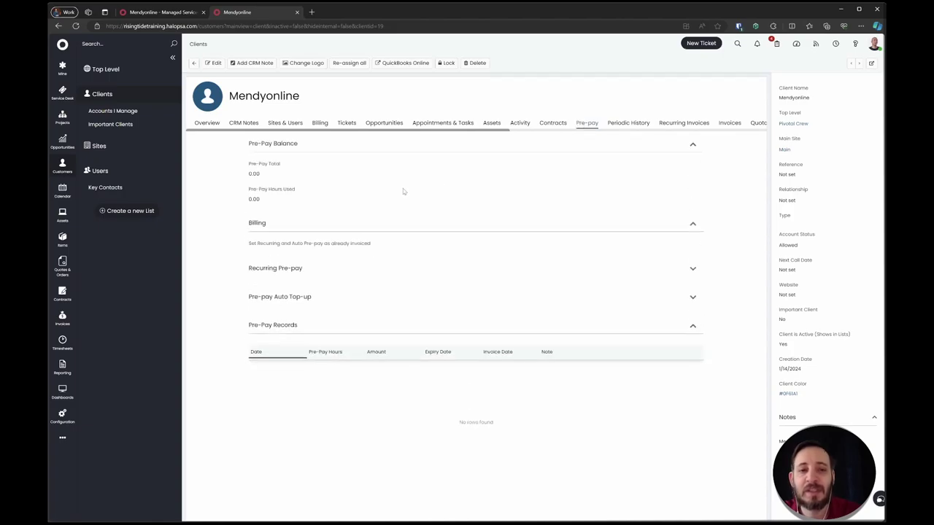
left_click(213, 63)
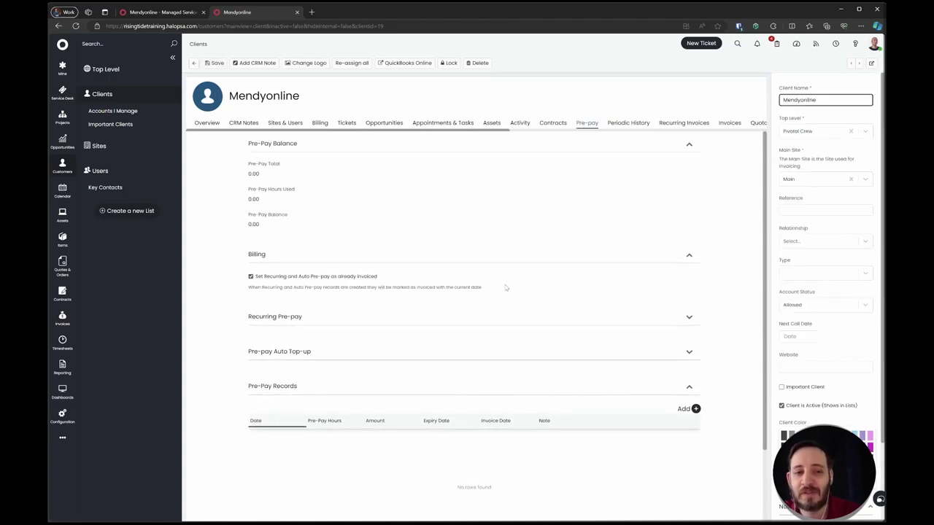
left_click(694, 409)
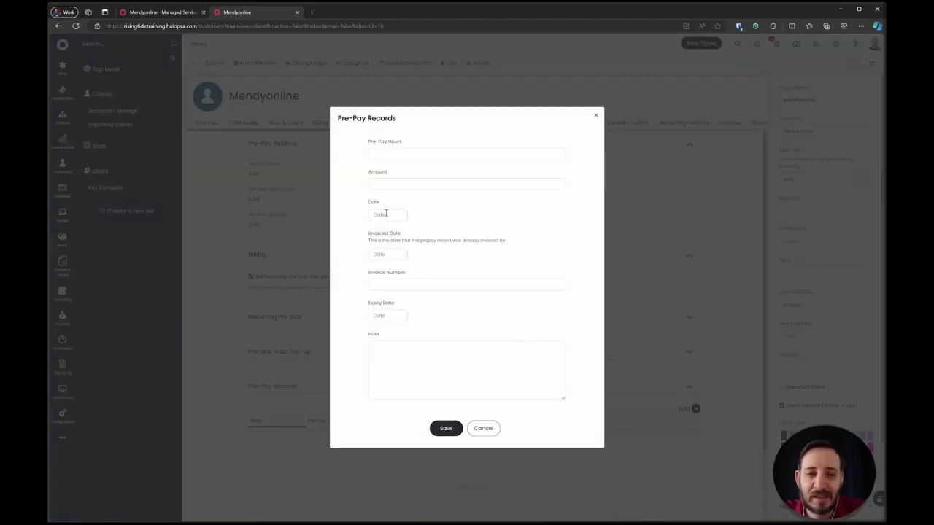
left_click(401, 154)
type("100")
key("Tab")
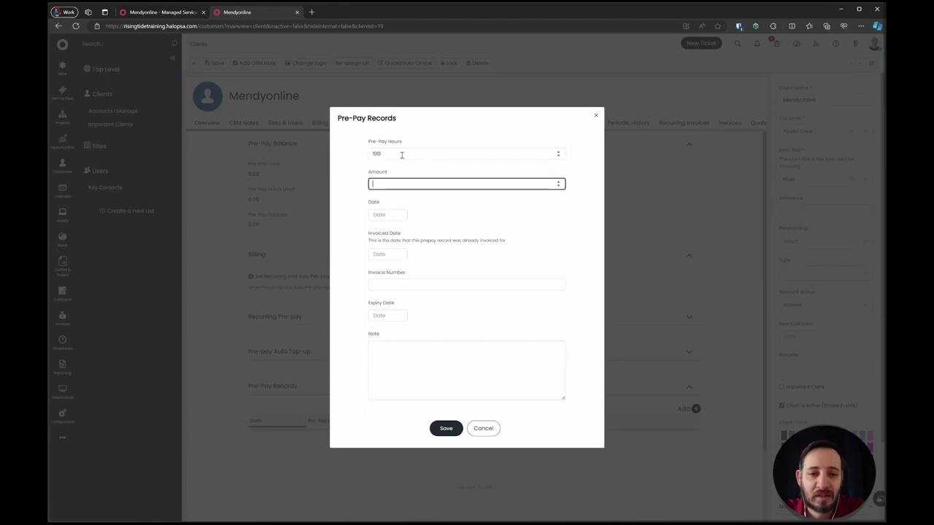
- Set the pre-pay record's date and invoiced date to 6/7/2024, then save the record and the client
left_click(386, 215)
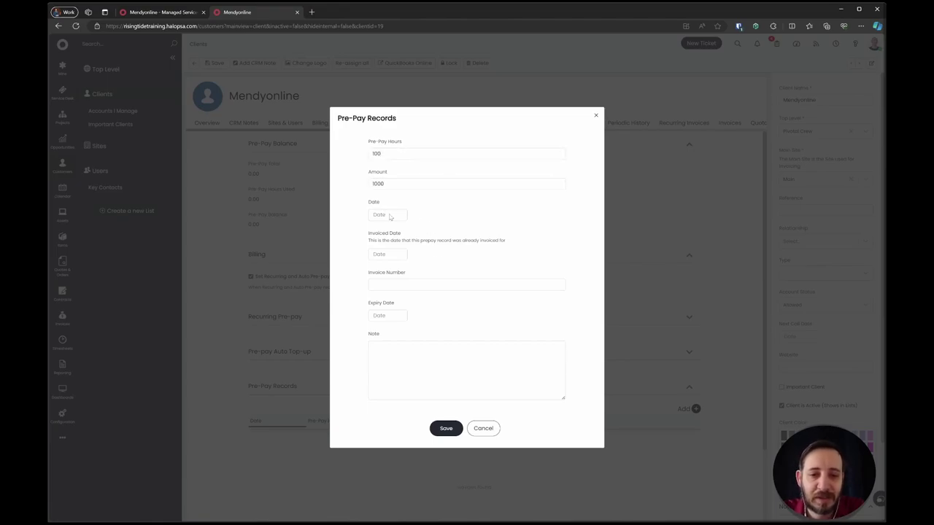
left_click(495, 274)
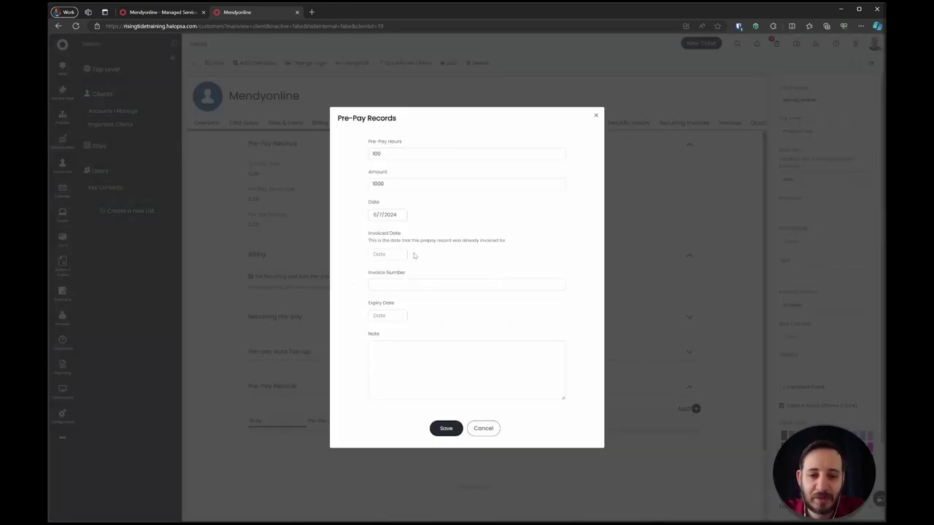
left_click(392, 216)
left_click(389, 214)
left_click(389, 215)
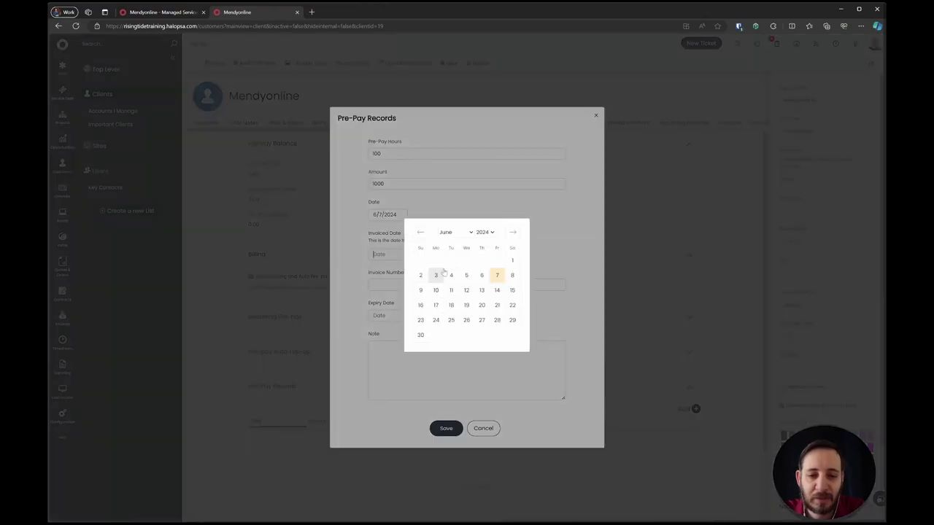
left_click(494, 281)
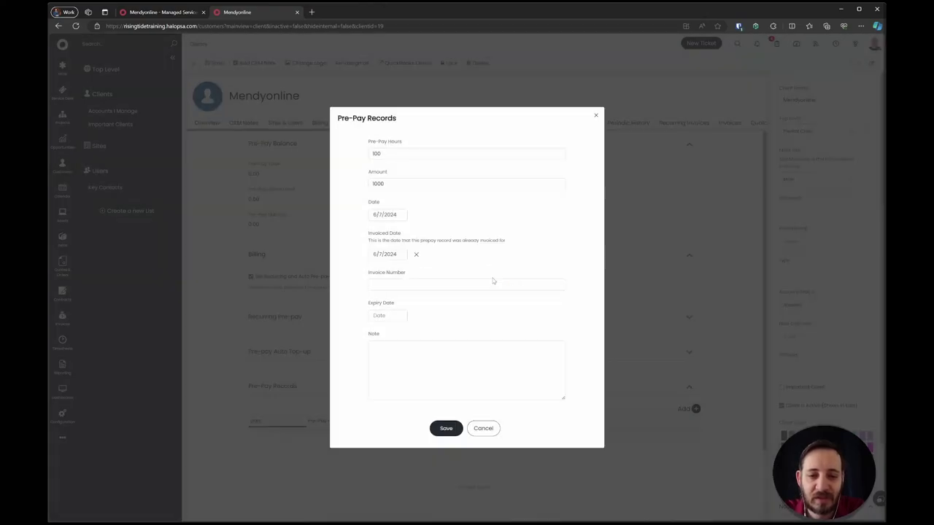
left_click(447, 430)
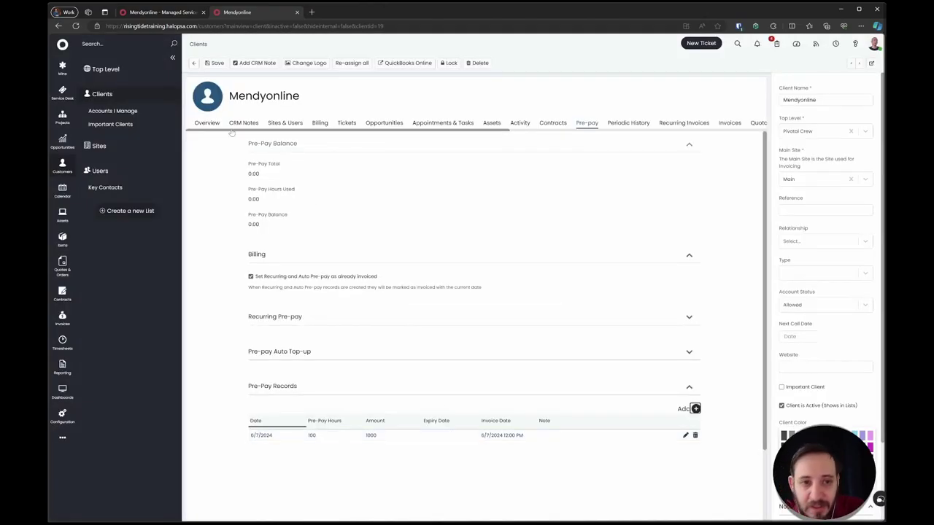
left_click(214, 63)
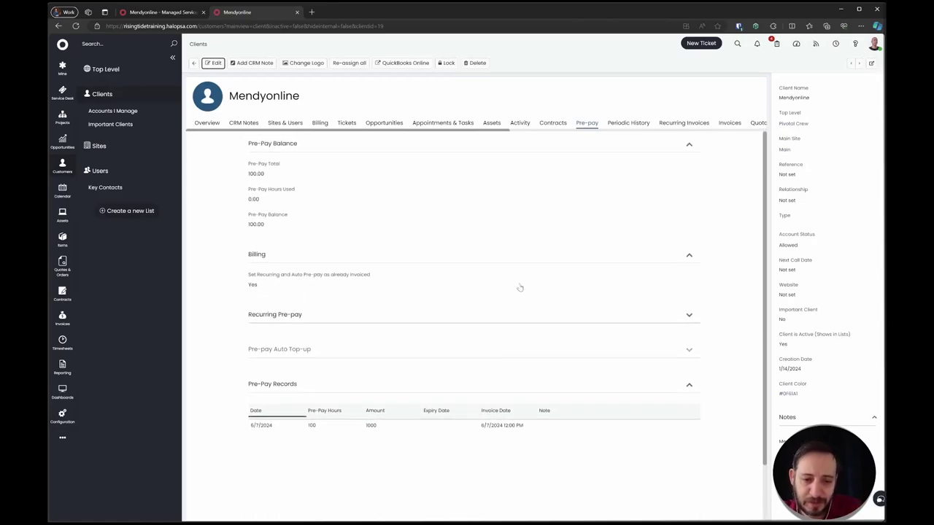
- Create a new Incident ticket for Mendyonline's General User with the summary "Test incident time (contract)"
left_click(694, 44)
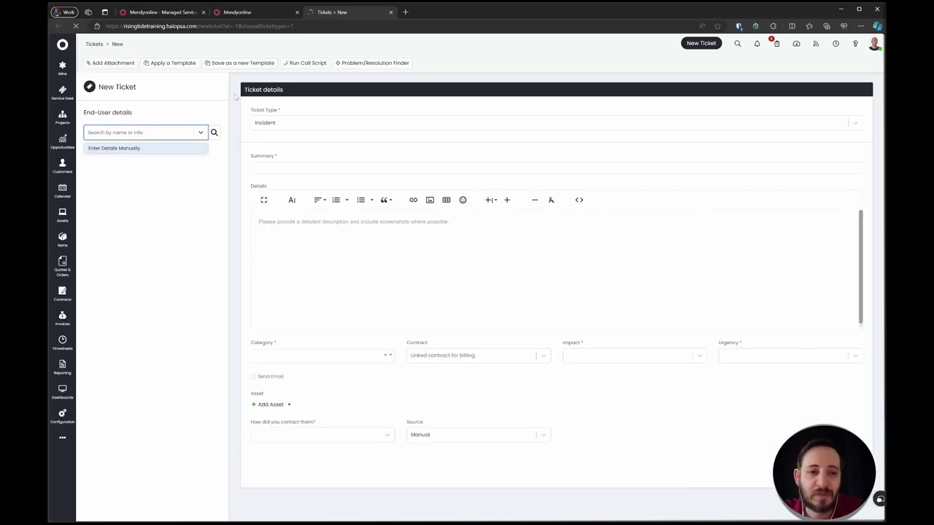
type("mendyonline")
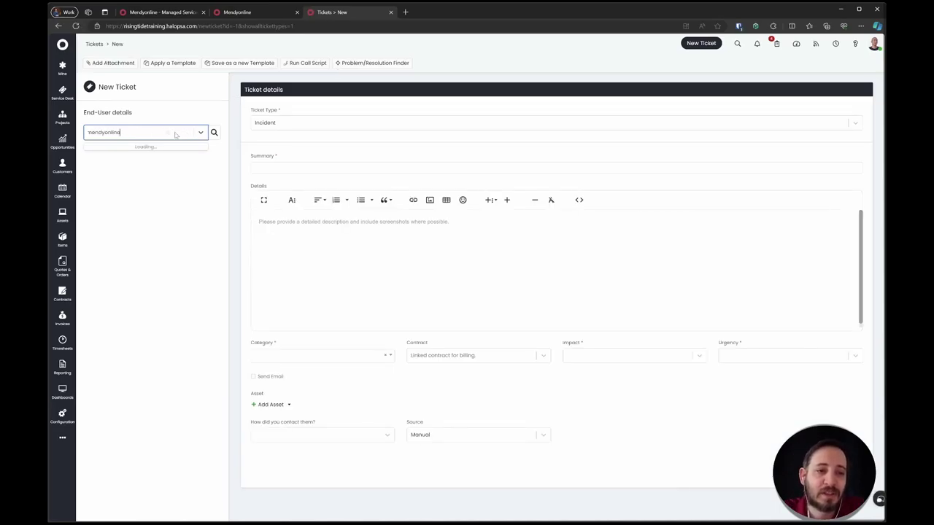
left_click(157, 152)
left_click(301, 166)
type("Test incident time (contract")
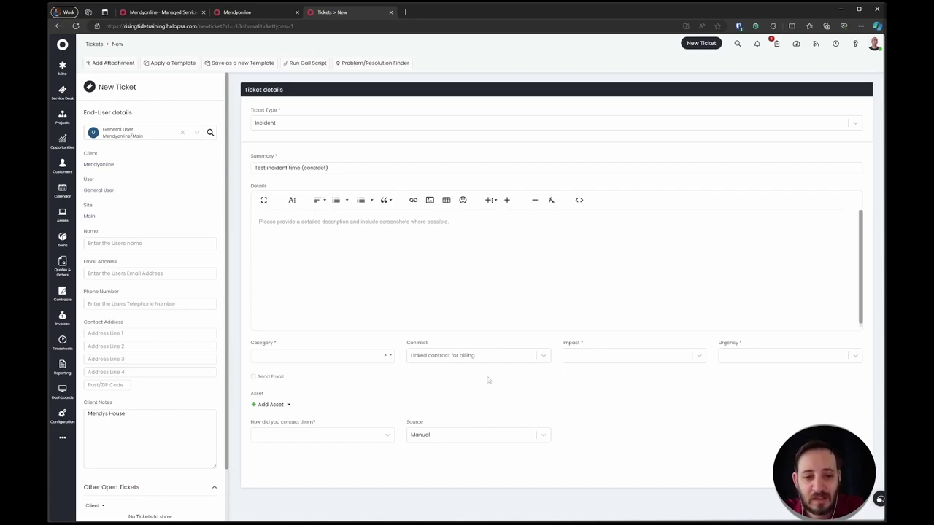
- Set the ticket's category to Business Applications, impact to Single User Affected and urgency to Low, leave the contract unset, and submit it
left_click(296, 355)
left_click(273, 385)
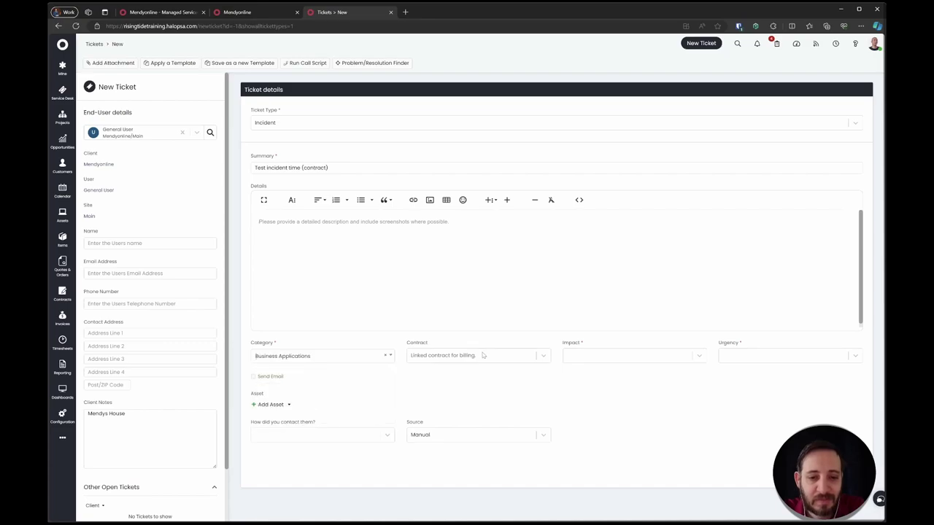
left_click(545, 356)
left_click(587, 356)
left_click(632, 392)
left_click(730, 355)
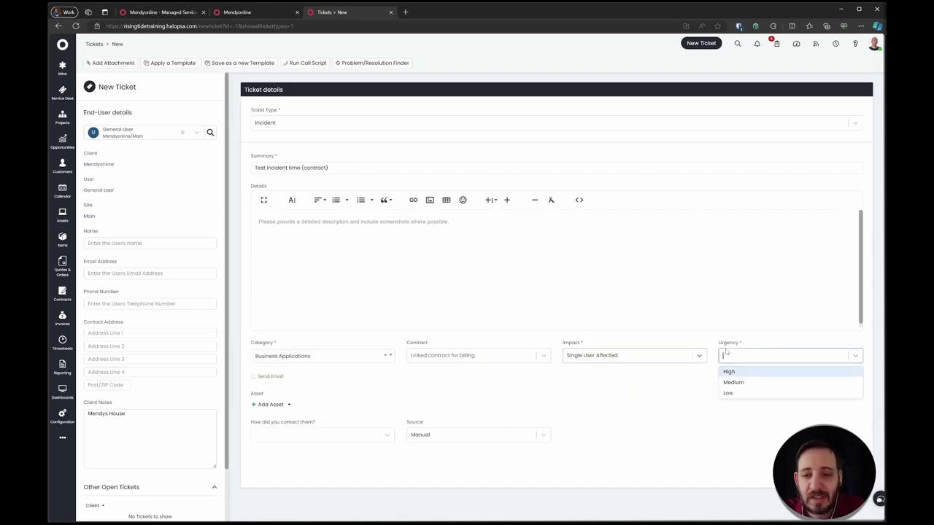
left_click(729, 393)
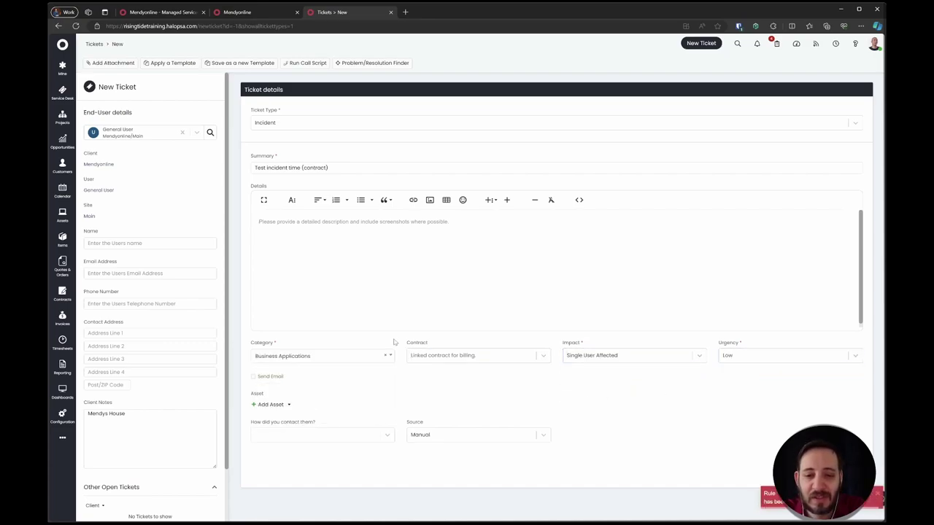
left_click_drag(397, 343, 469, 353)
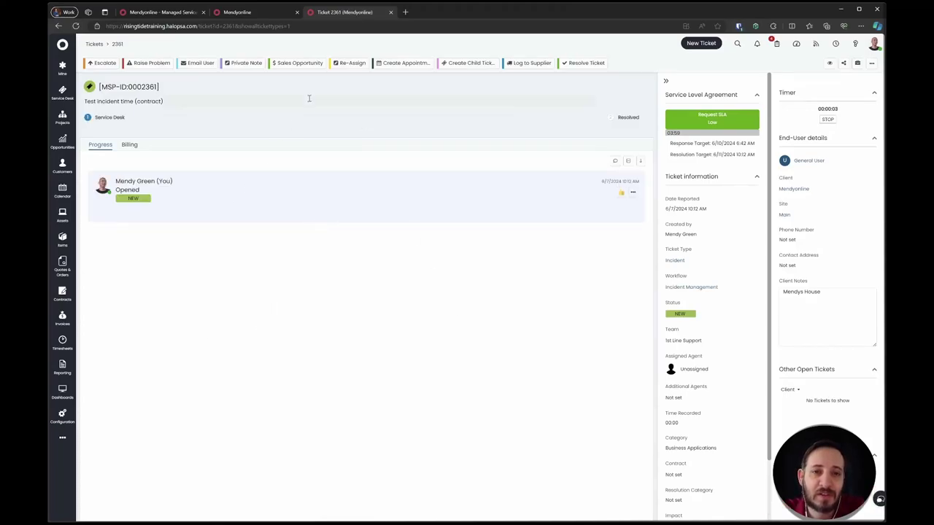
- Add a private note to the incident ticket with status In Progress, 1 hour taken and charge rate Remote Support, and save it
left_click(244, 62)
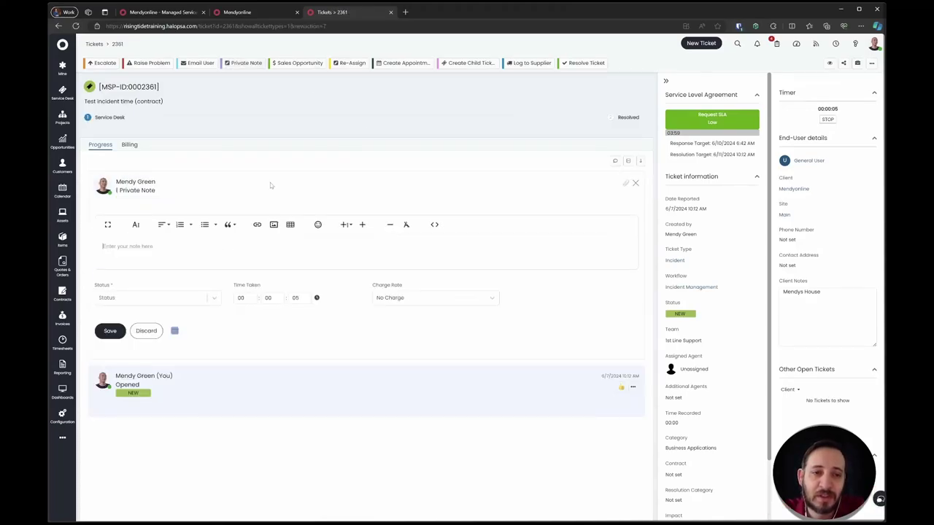
left_click(192, 302)
left_click(148, 334)
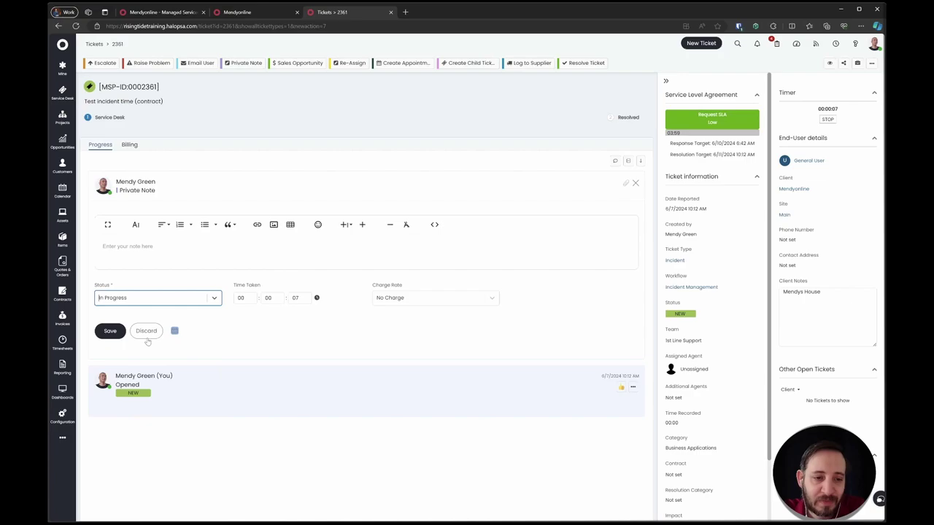
left_click(270, 299)
left_click(248, 298)
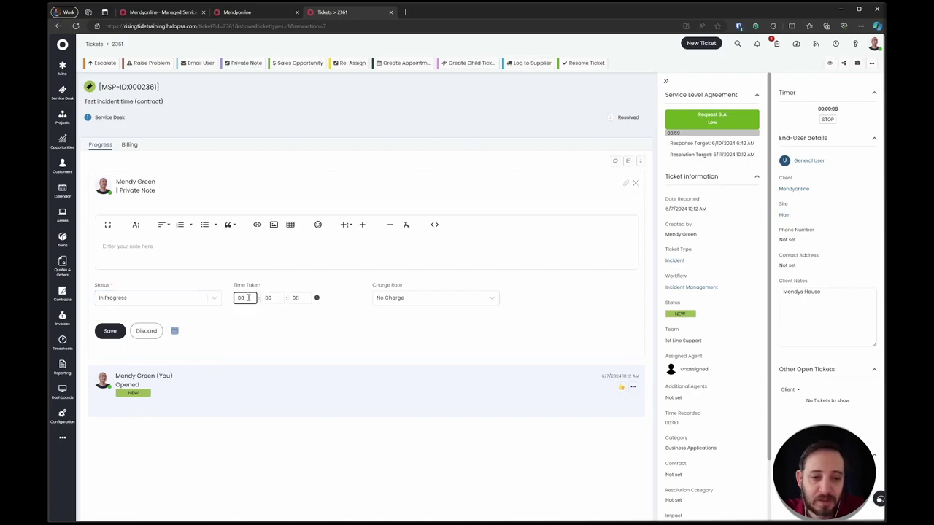
left_click(387, 299)
left_click(408, 326)
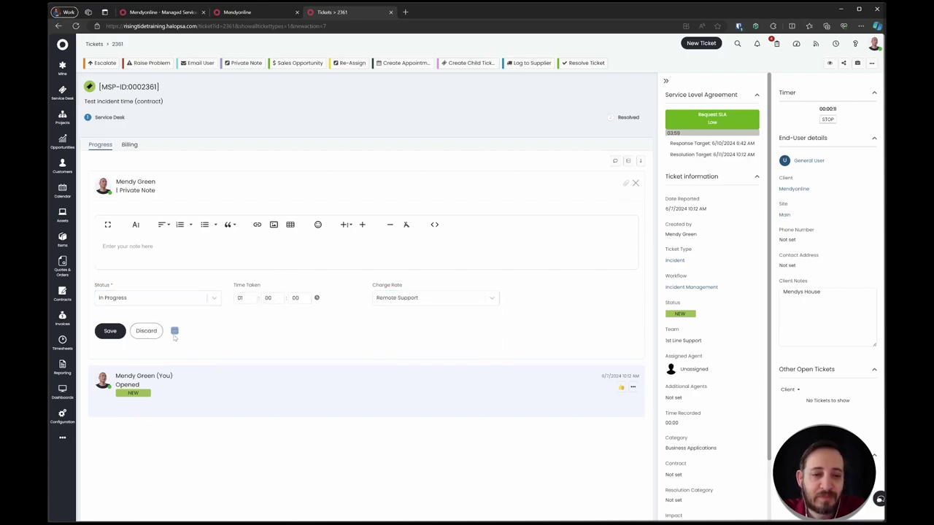
left_click(110, 331)
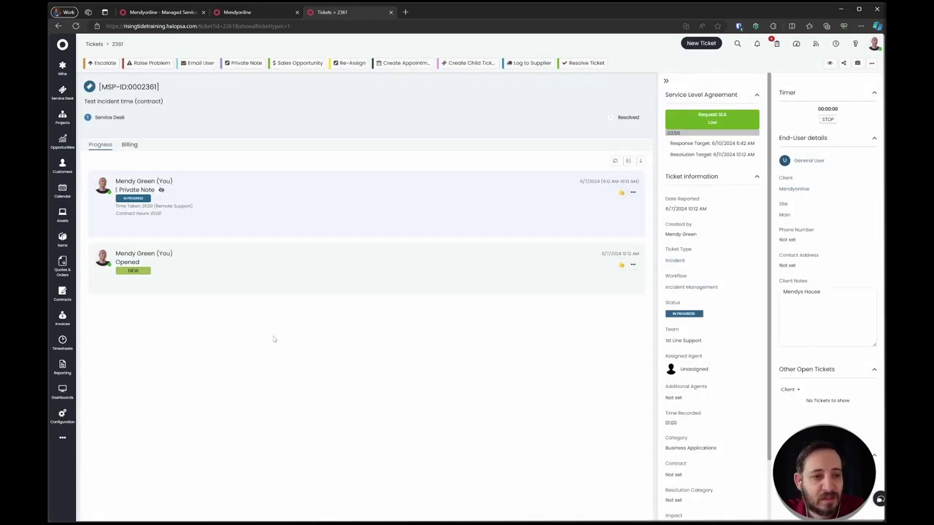
- Examine the incident's private note and its time tracking details for the contract hours and the billing plan applied
scroll(134, 208, "up", 5)
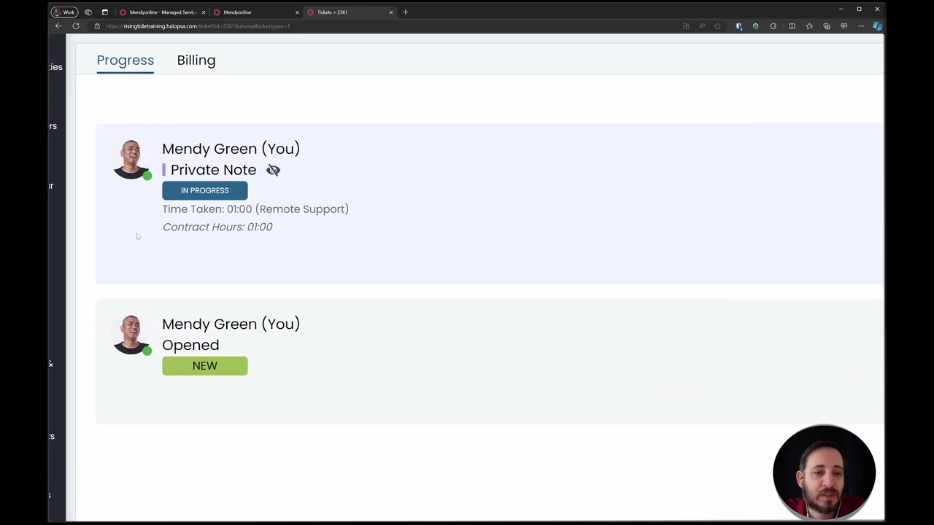
left_click_drag(138, 236, 279, 239)
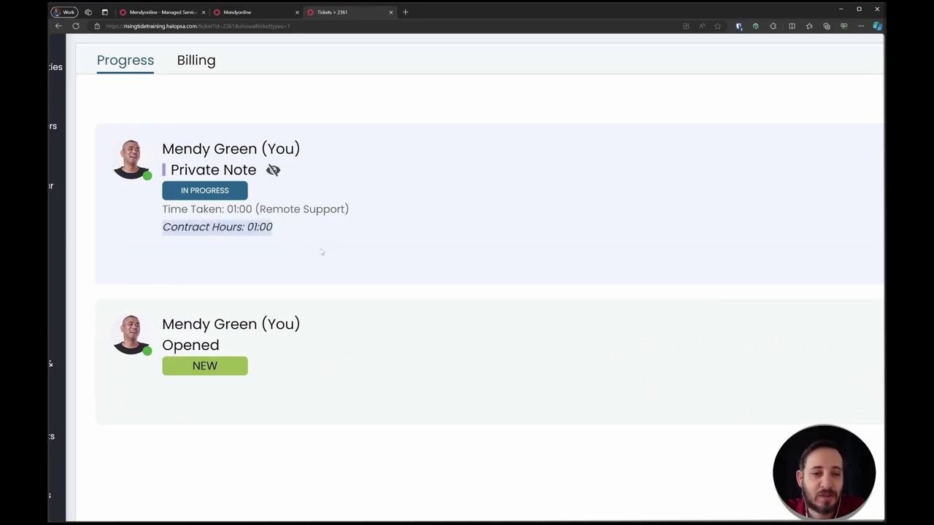
scroll(320, 252, "down", 5)
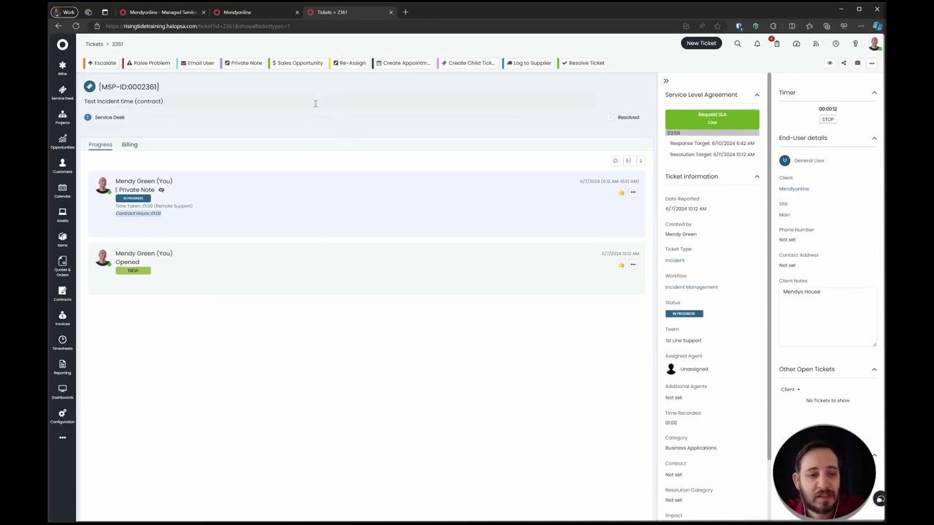
left_click(260, 191)
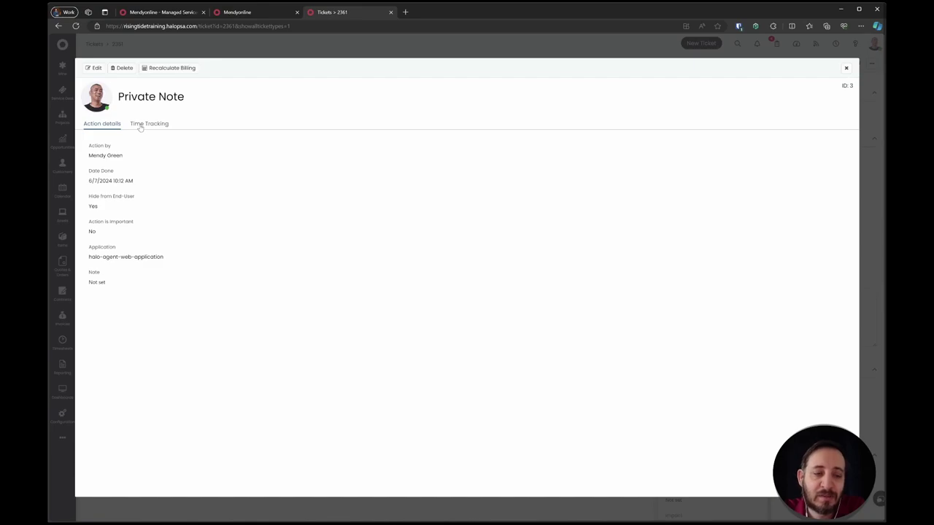
left_click(140, 125)
scroll(146, 250, "down", 2)
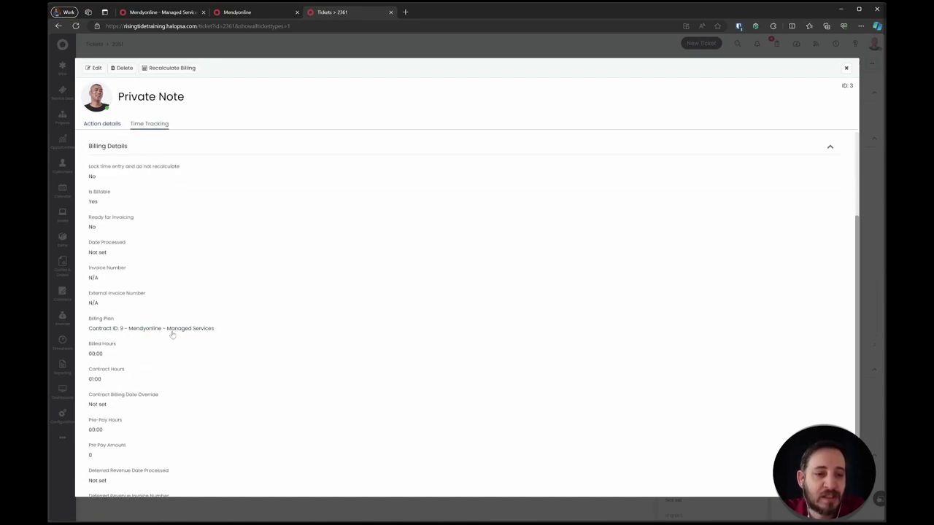
left_click_drag(165, 312, 223, 329)
left_click_drag(154, 313, 223, 329)
left_click(191, 306)
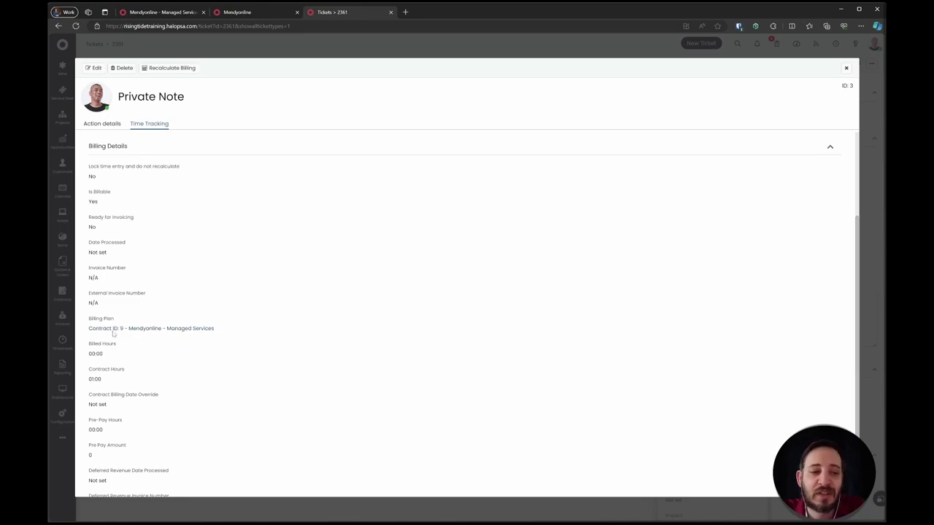
- Open the contract linked as the note's billing plan and examine the current period's usage and tickets in its periodic history
left_click(115, 328)
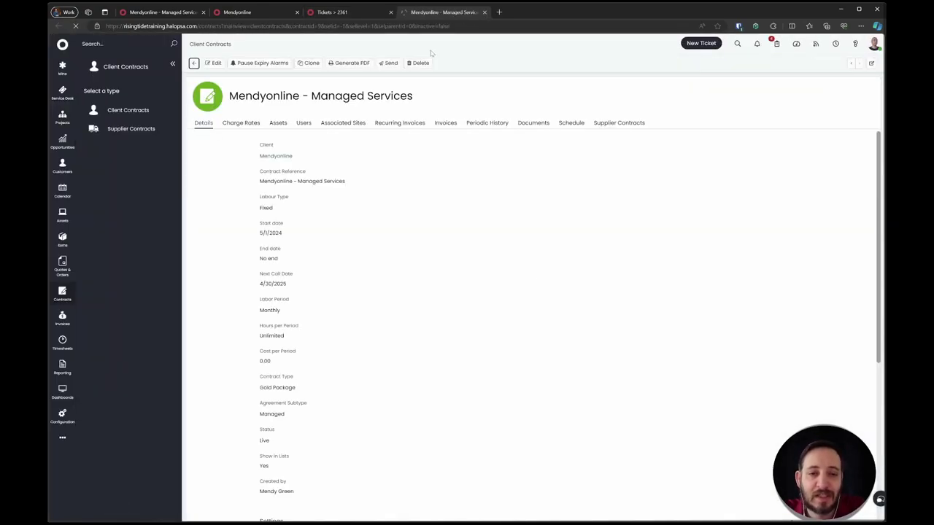
left_click(485, 123)
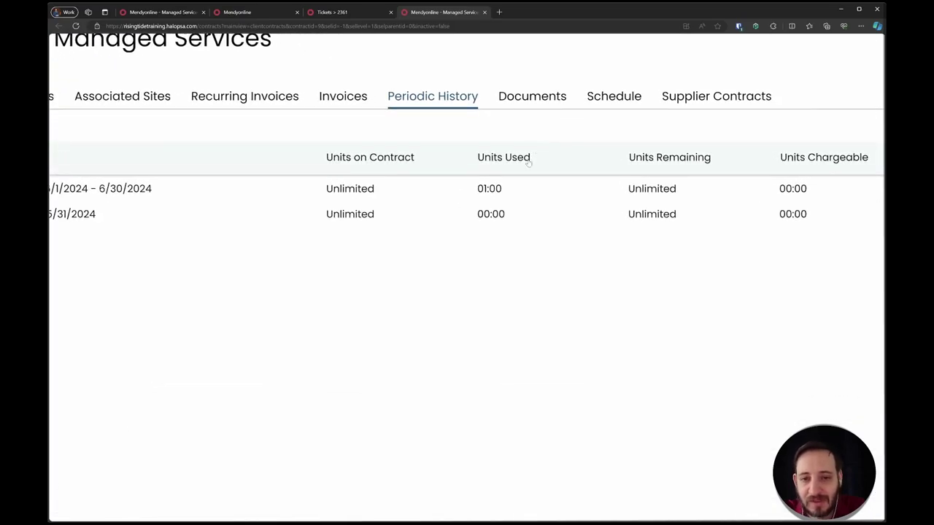
scroll(539, 182, "right", 5)
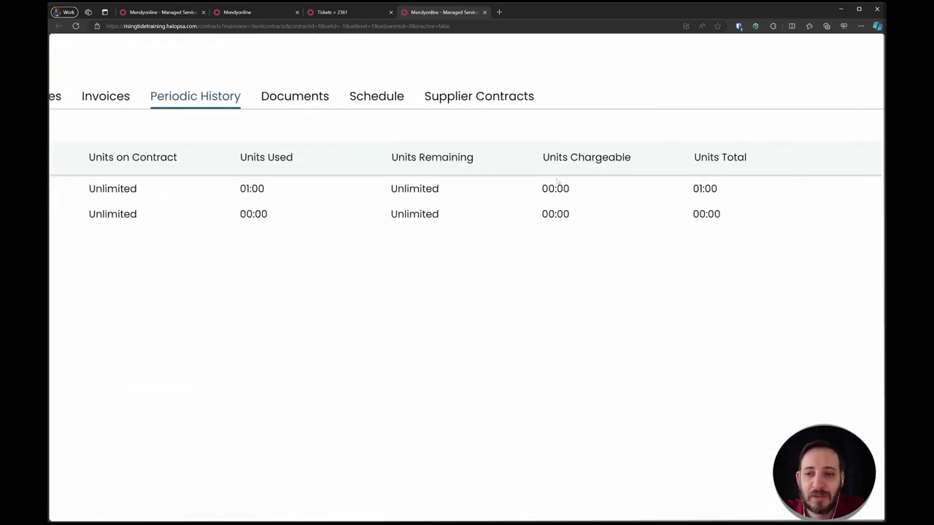
scroll(629, 191, "left", 6)
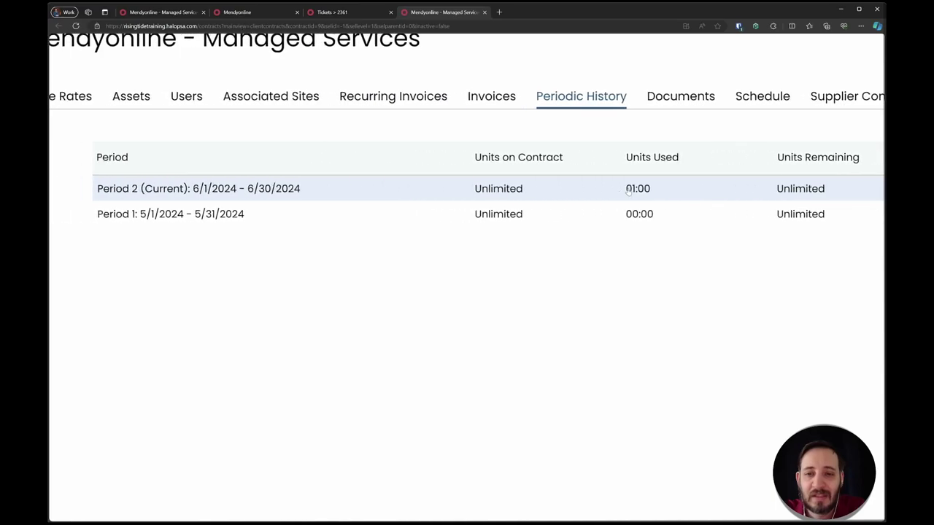
left_click(384, 194)
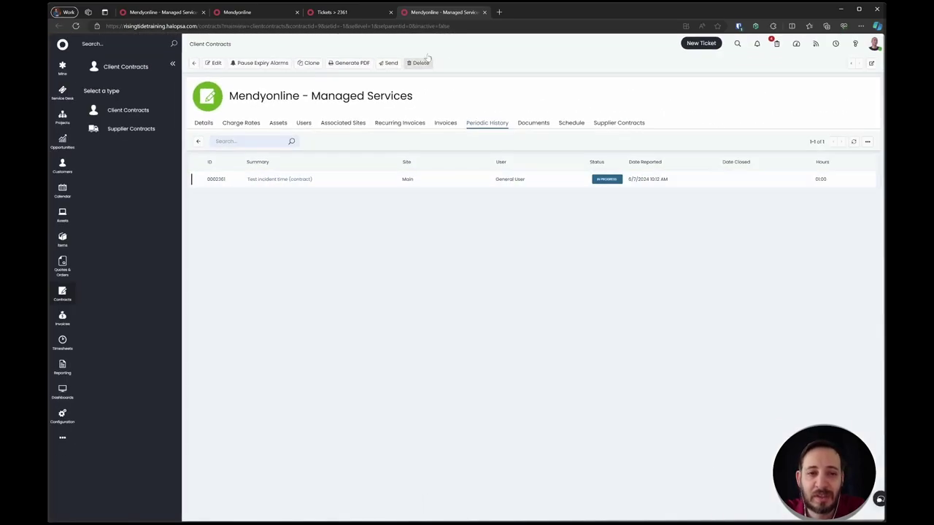
left_click(329, 12)
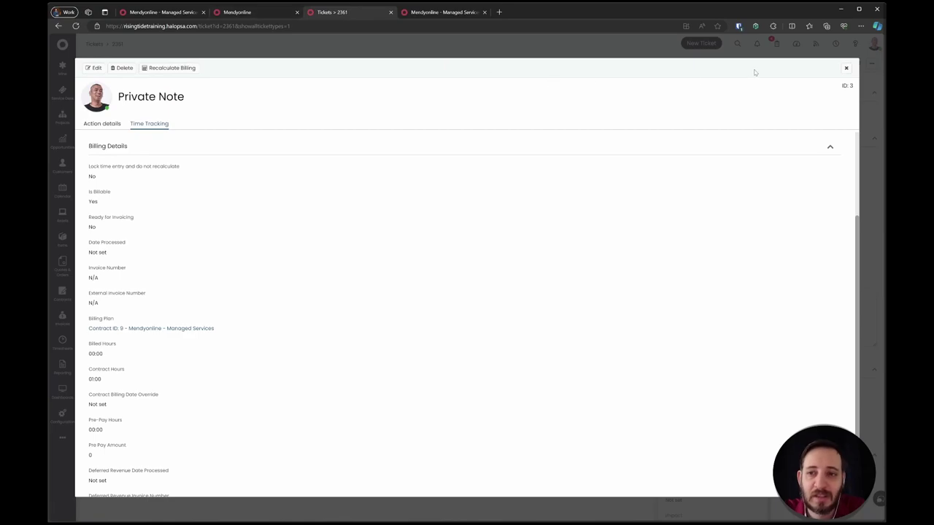
left_click(845, 67)
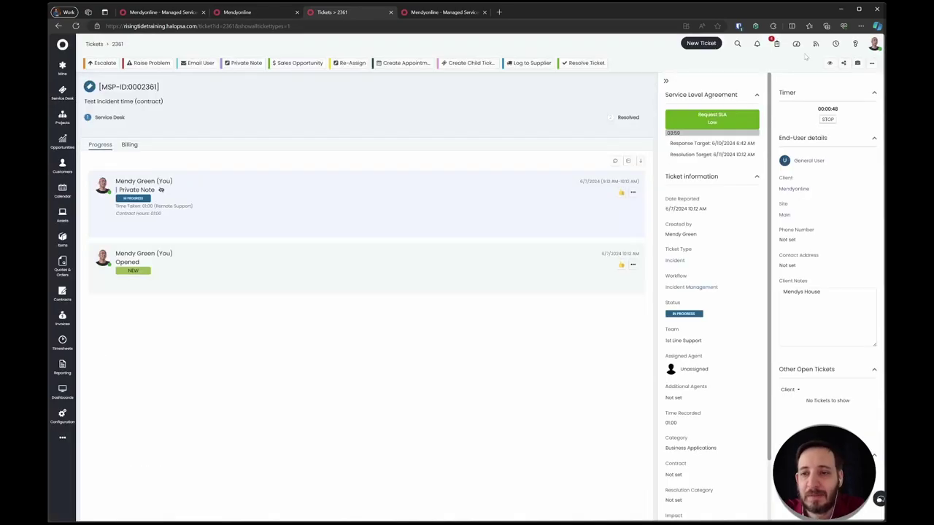
- Create a Service Request ticket for Mendyonline's General User with the summary "Test prepay time" and submit it
left_click(701, 43)
left_click(328, 126)
type("servi")
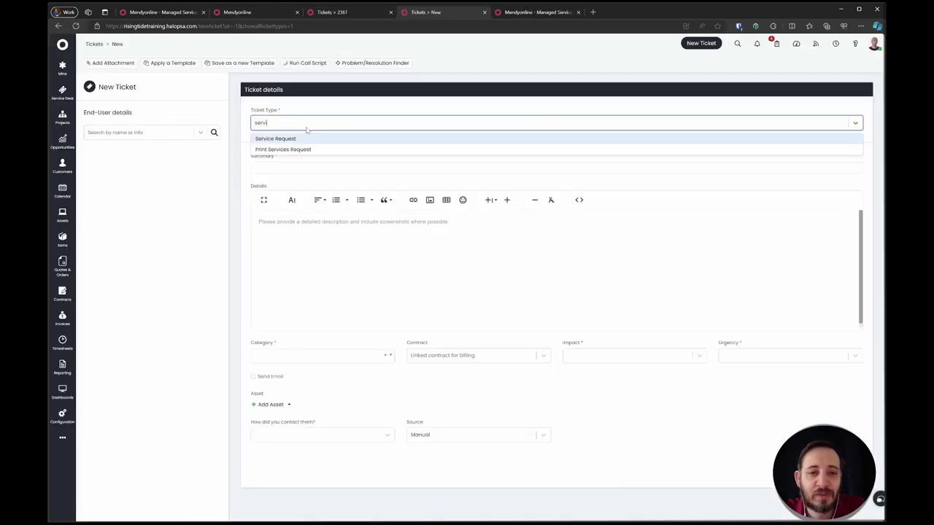
key("Return")
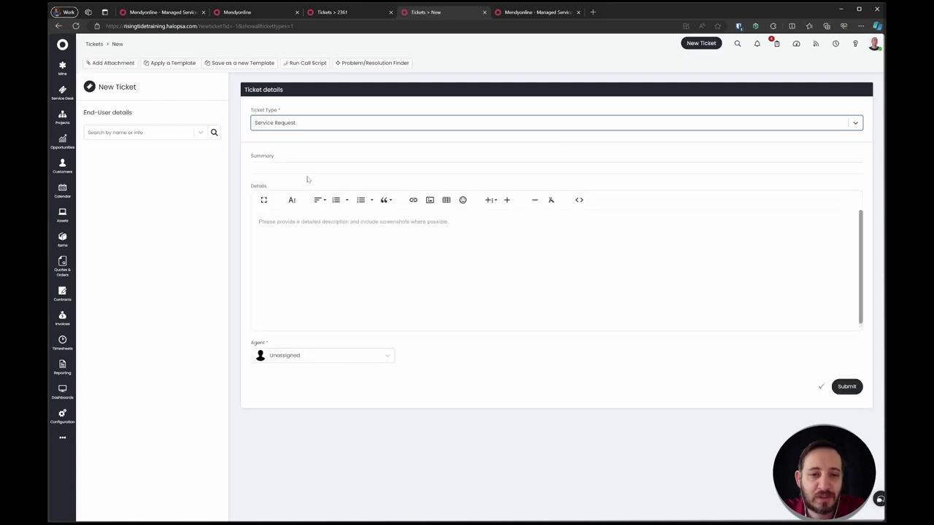
left_click(183, 131)
type("mendy")
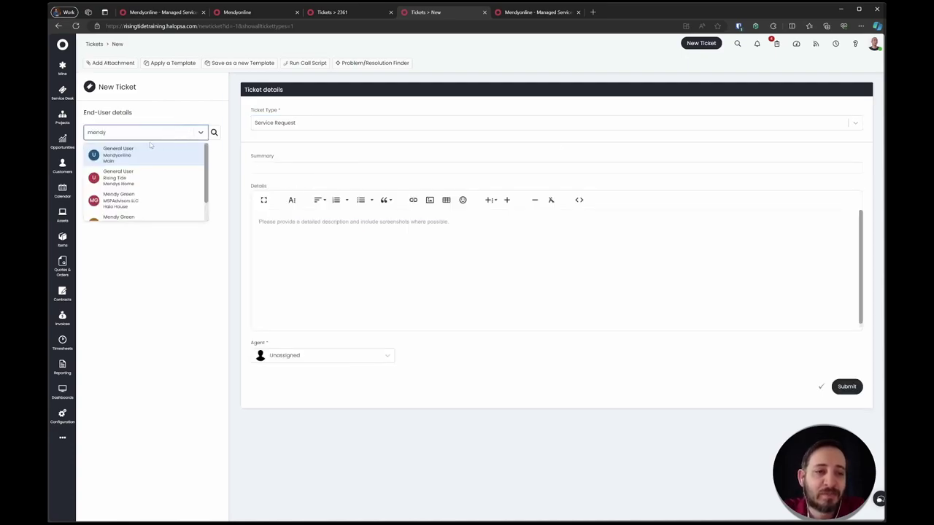
left_click(150, 148)
left_click(311, 165)
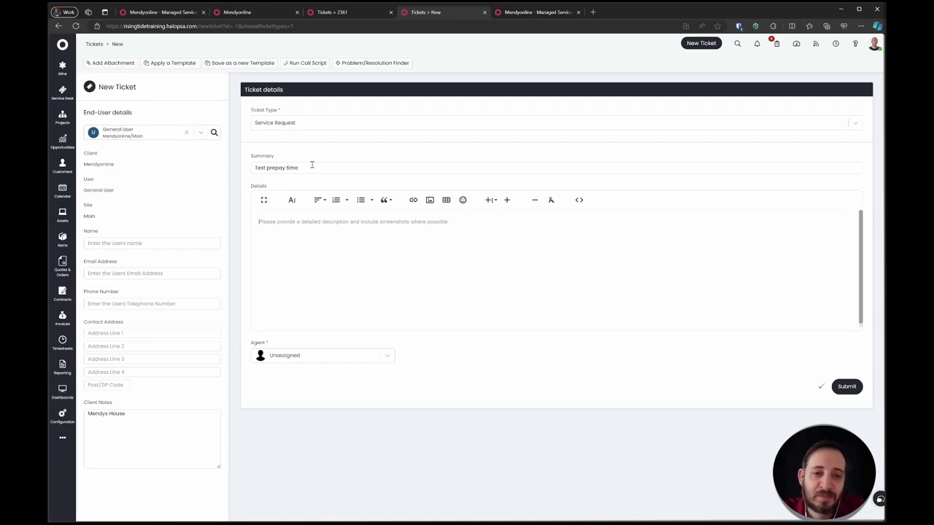
left_click(846, 387)
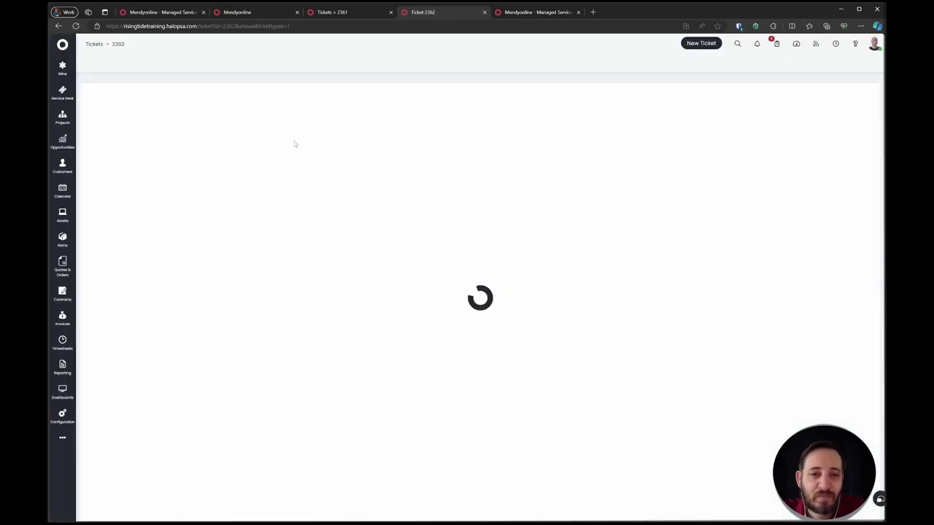
- Add a private note to the service request with status In Progress, 1 hour taken and charge rate Remote Support, and save it
left_click(313, 63)
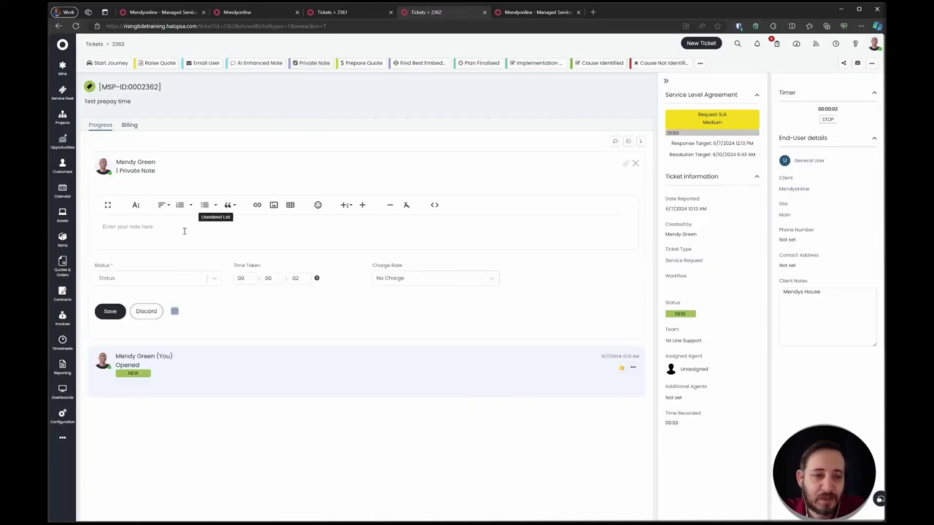
left_click(146, 277)
left_click(113, 315)
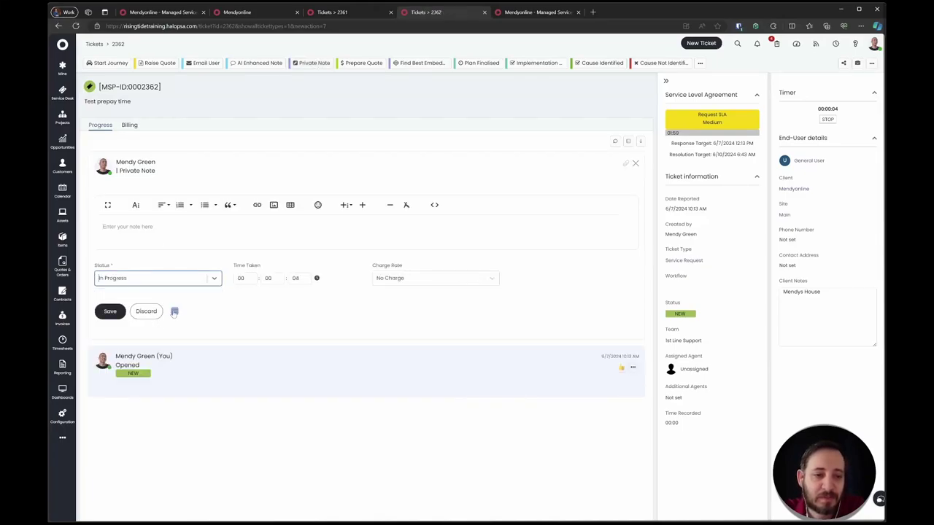
left_click(245, 279)
type("1")
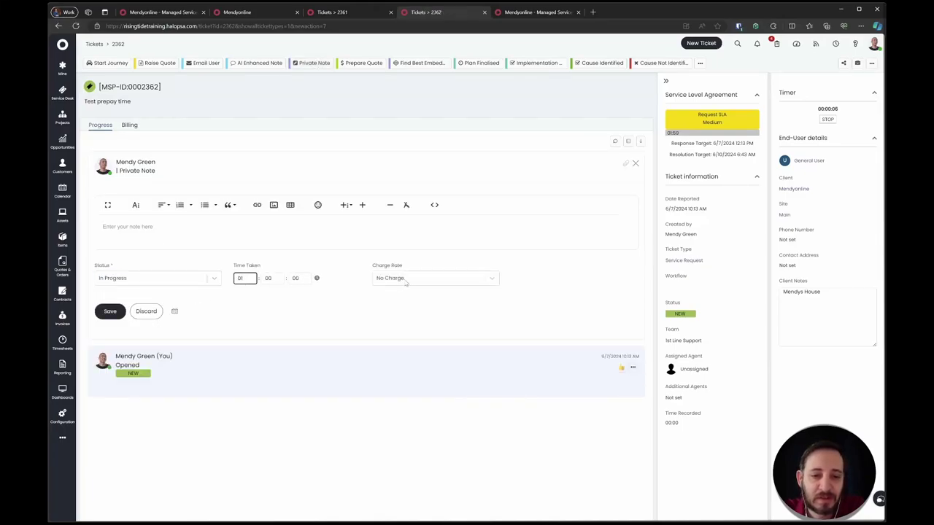
left_click(407, 277)
left_click(414, 305)
left_click(110, 311)
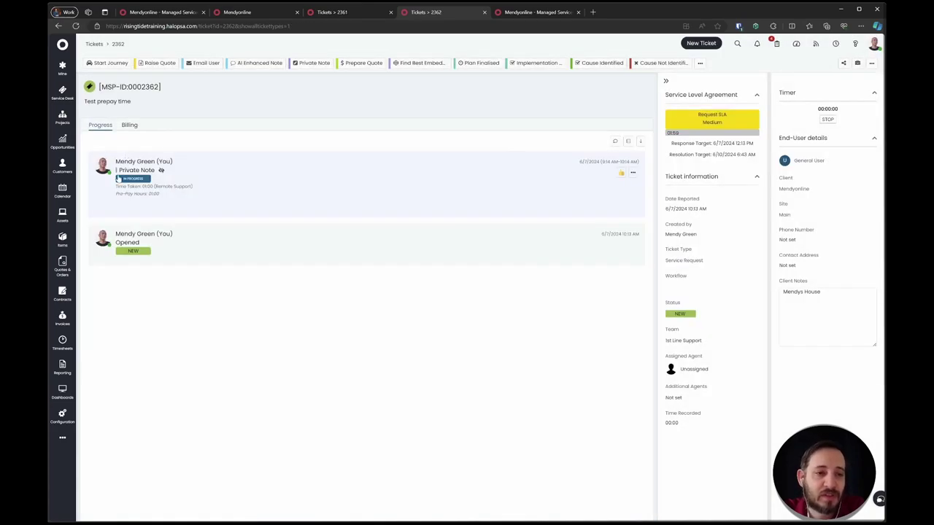
- Examine the service request note's time tracking details for the billing plan and pre-pay hours
scroll(118, 180, "up", 5)
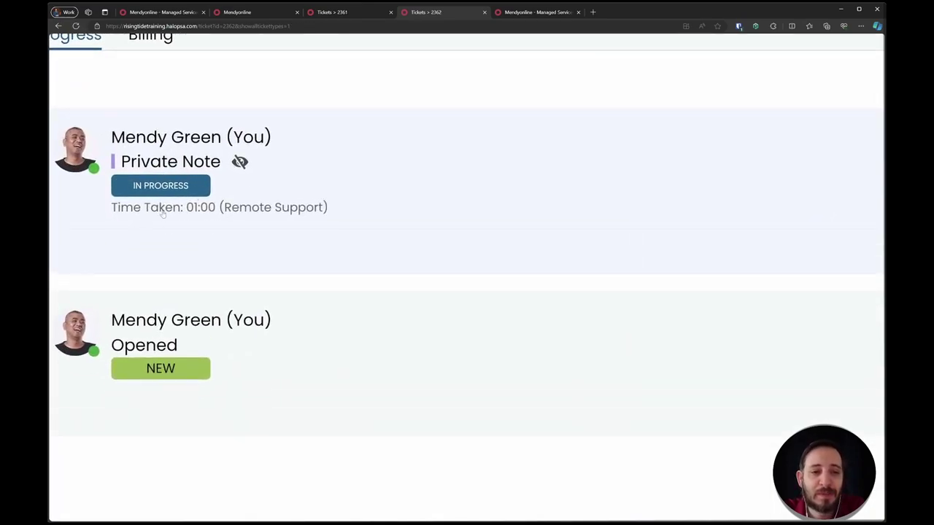
scroll(296, 186, "down", 5)
right_click(283, 168)
left_click(299, 178)
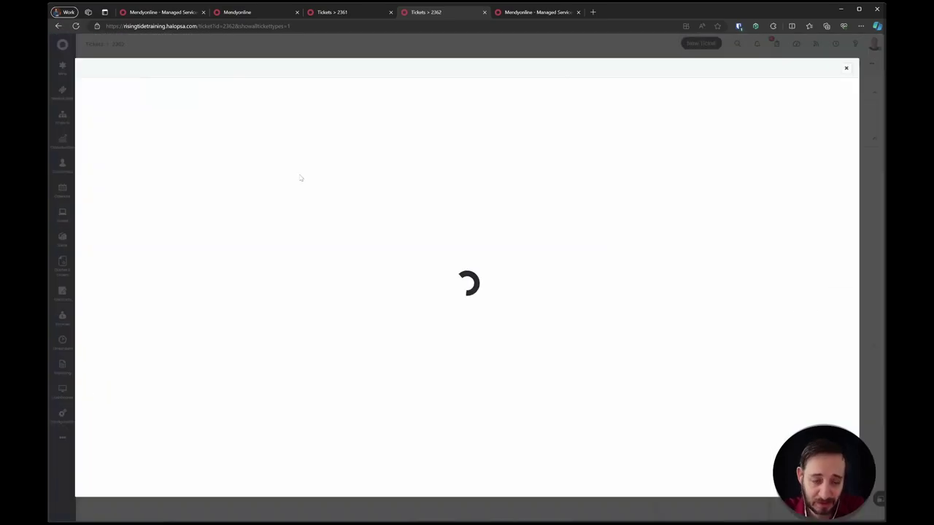
left_click(155, 124)
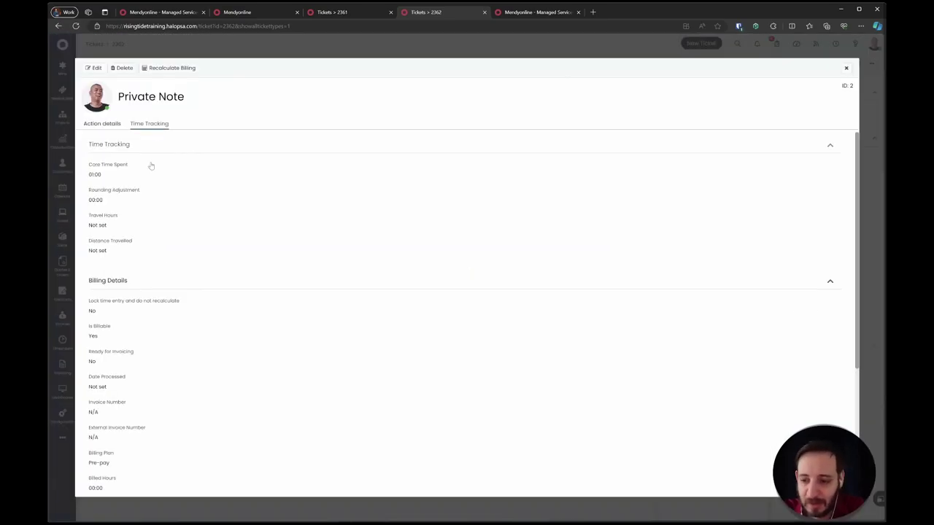
scroll(128, 241, "down", 5)
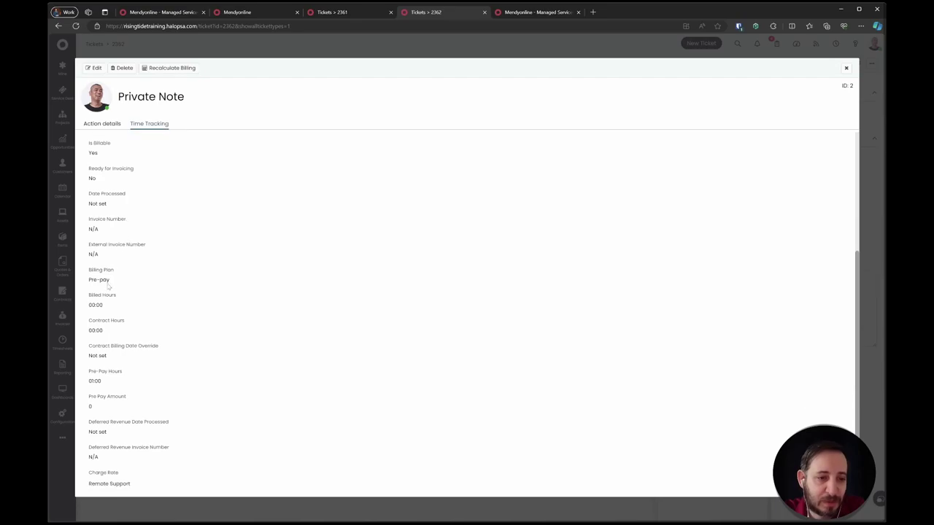
scroll(108, 285, "up", 3, "ctrl")
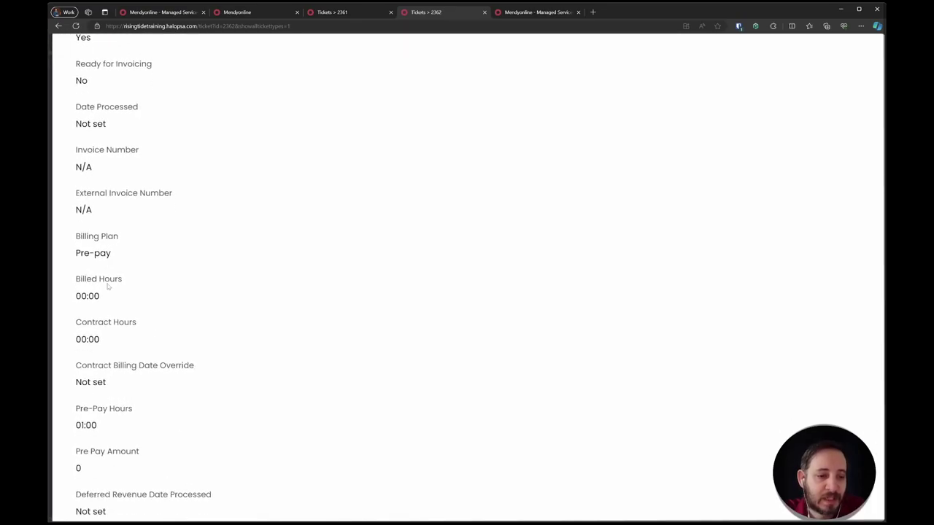
left_click_drag(84, 416, 123, 431)
scroll(123, 431, "down", 3, "ctrl")
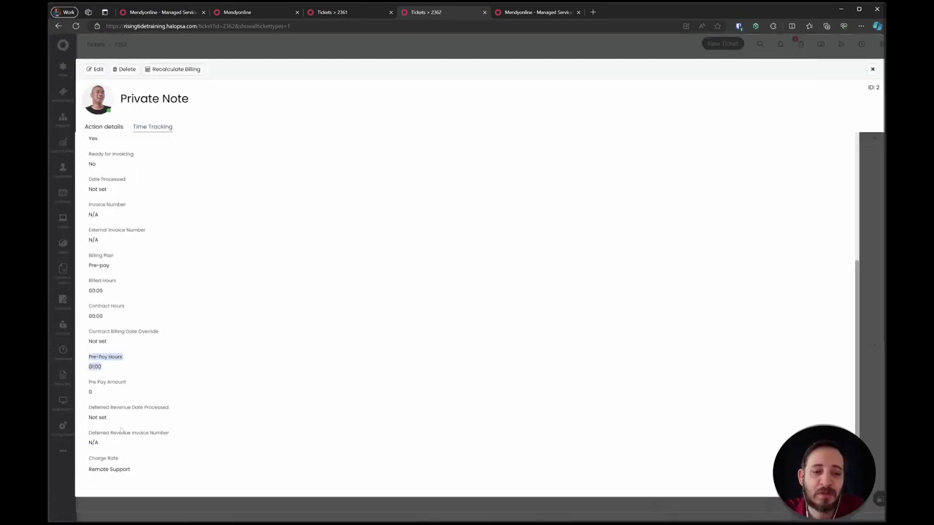
- Return to the Mendyonline client record and refresh its pre-pay details to check the hours used and the balance
left_click(251, 12)
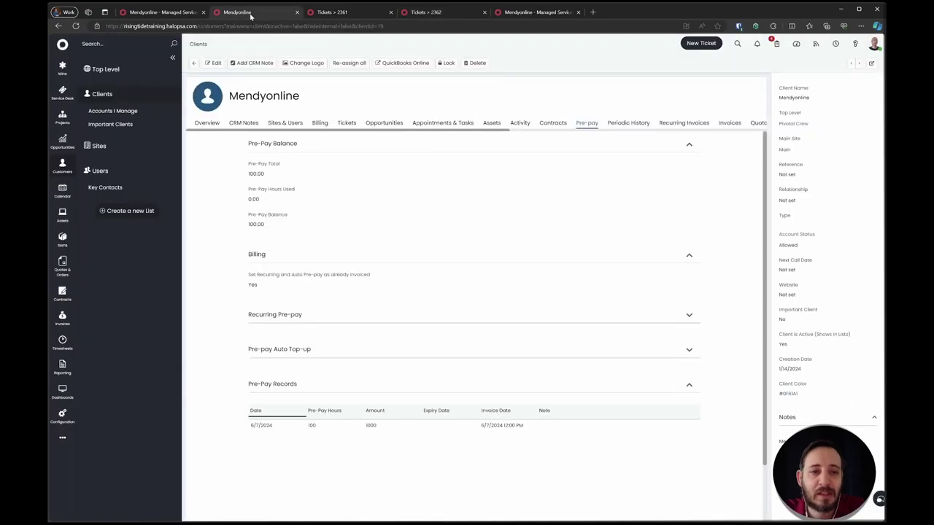
left_click(560, 125)
left_click(586, 122)
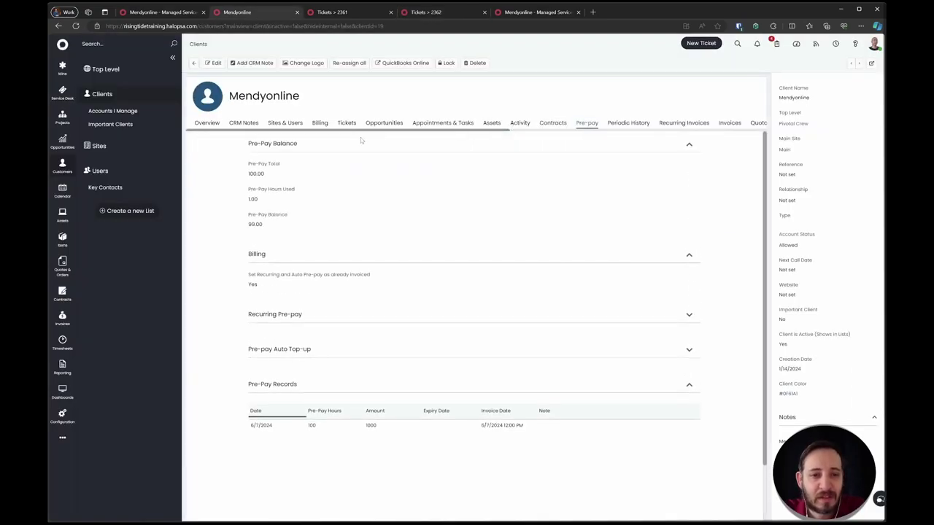
- Check Mendyonline's pre-pay hours used and balance, and examine which billing plan each of its billing plan combinations assigns
left_click_drag(237, 189, 287, 224)
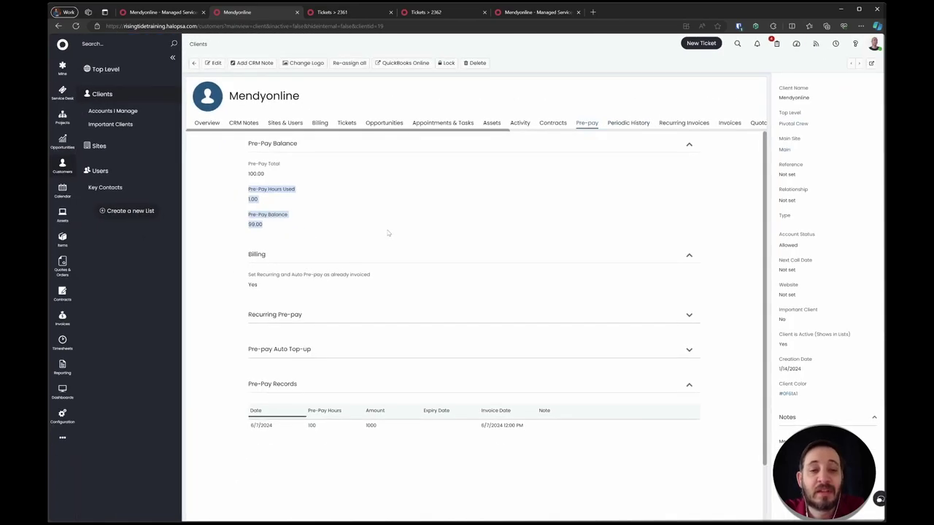
left_click(388, 233)
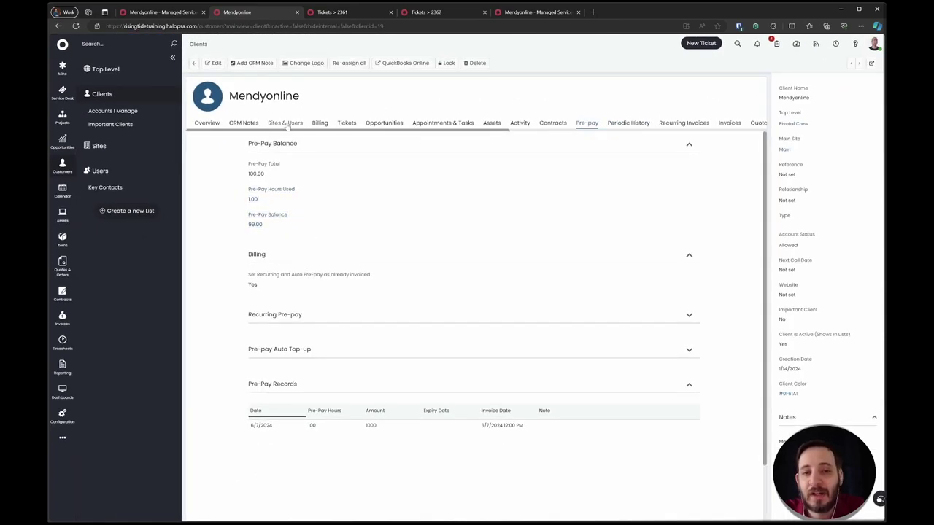
left_click(319, 123)
scroll(291, 209, "down", 10)
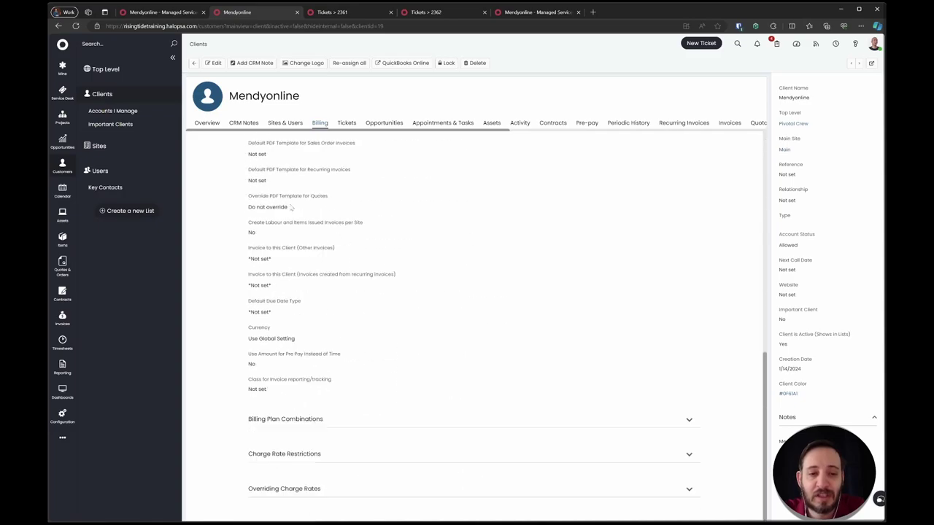
scroll(309, 419, "down", 3)
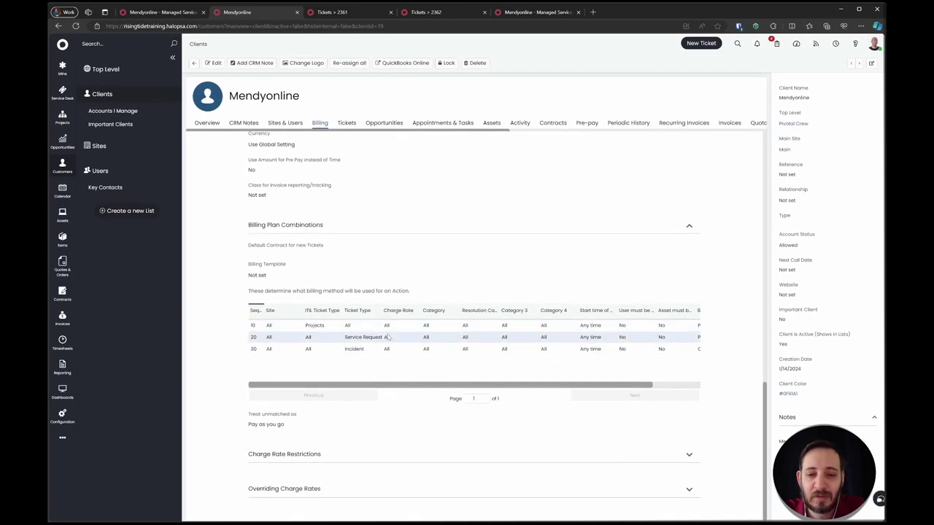
left_click_drag(487, 387, 557, 380)
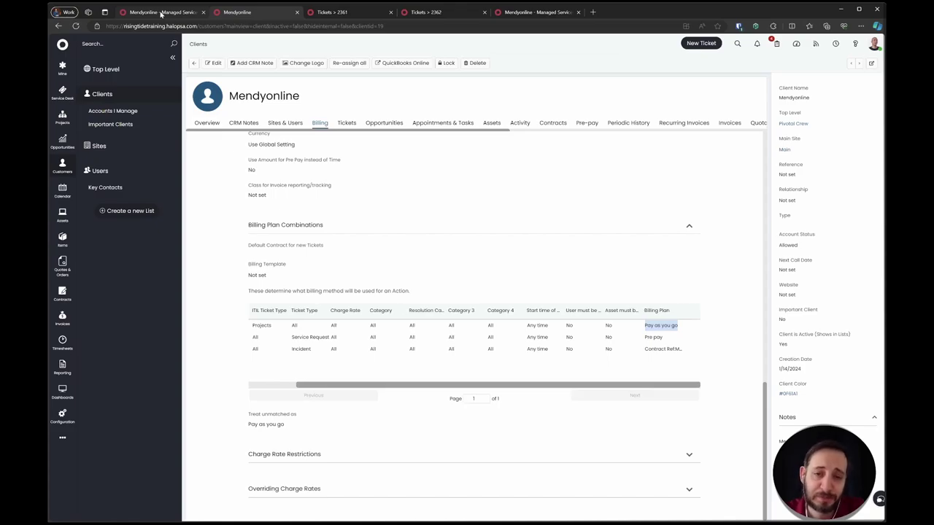
- Open Configuration in a new browser tab, search for the Contracts settings and bring up the list of contract types
middle_click(62, 416)
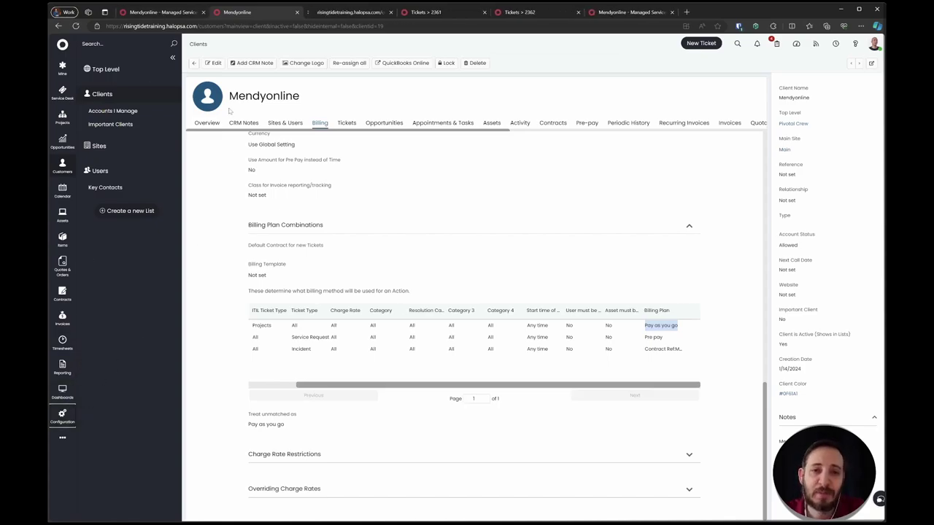
left_click(351, 9)
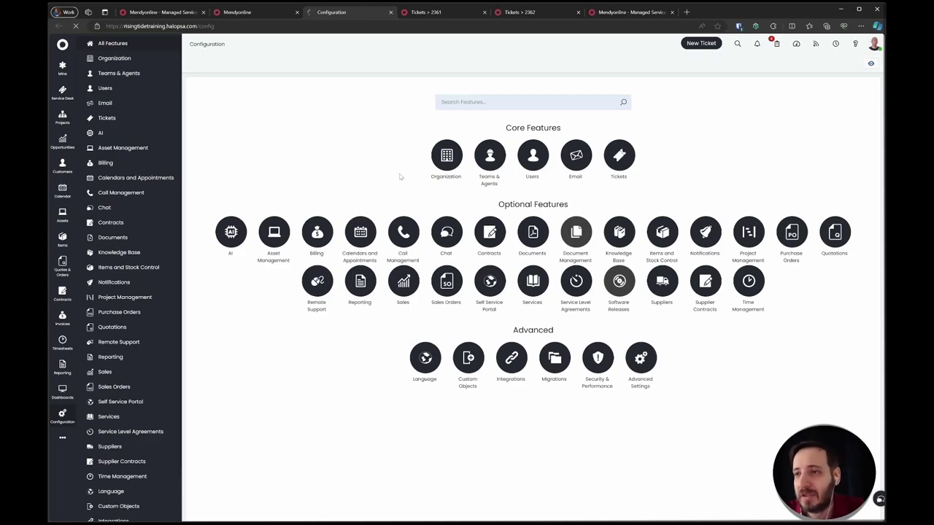
left_click(477, 102)
type("contra")
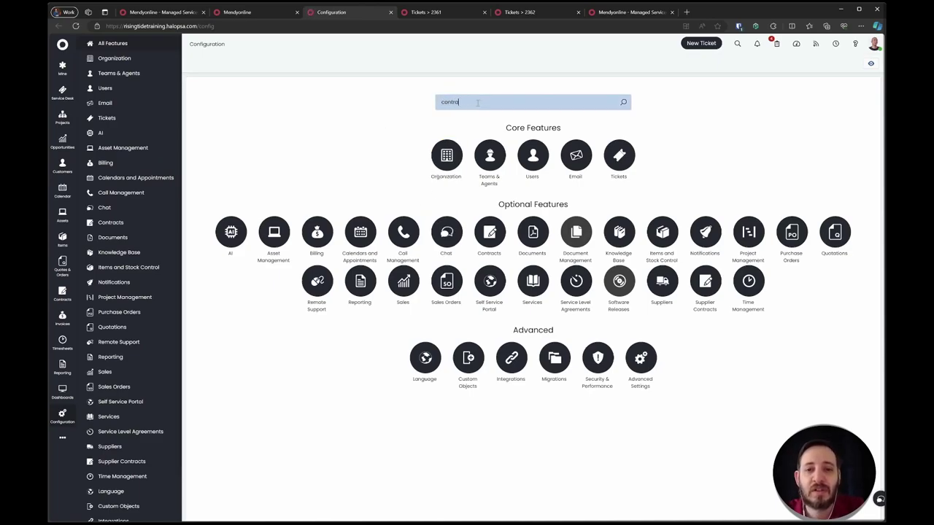
left_click(533, 154)
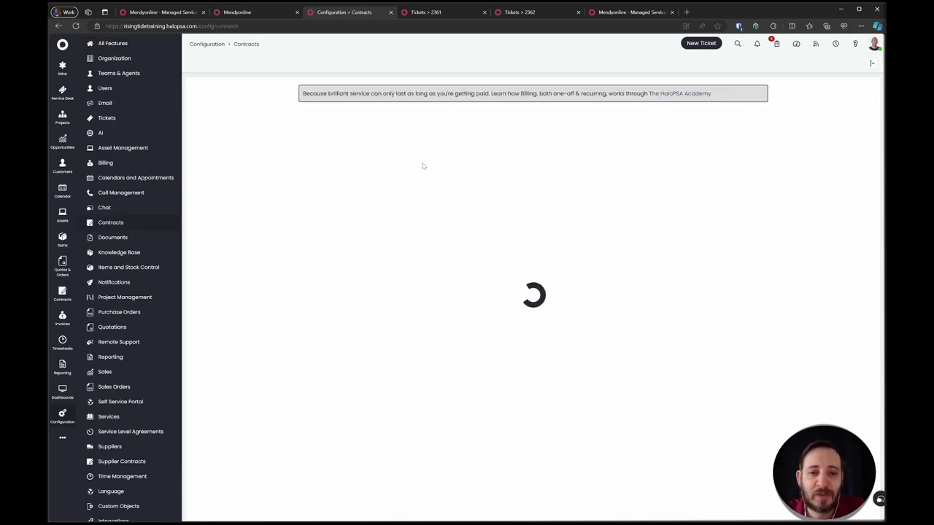
scroll(300, 167, "down", 3)
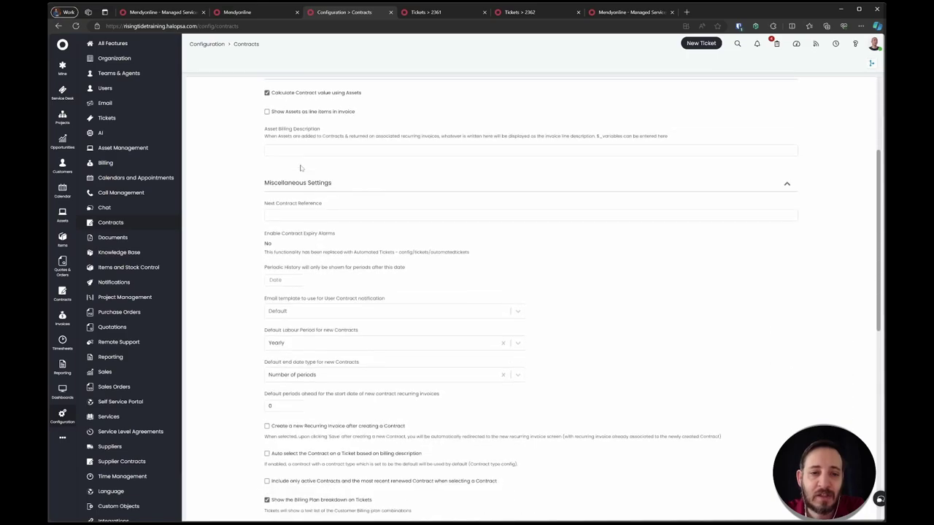
scroll(300, 168, "down", 6)
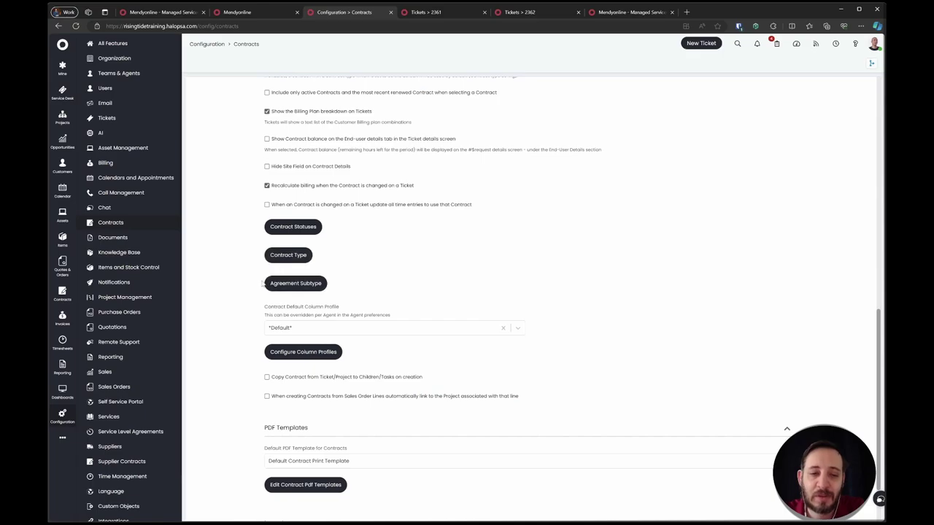
left_click(290, 255)
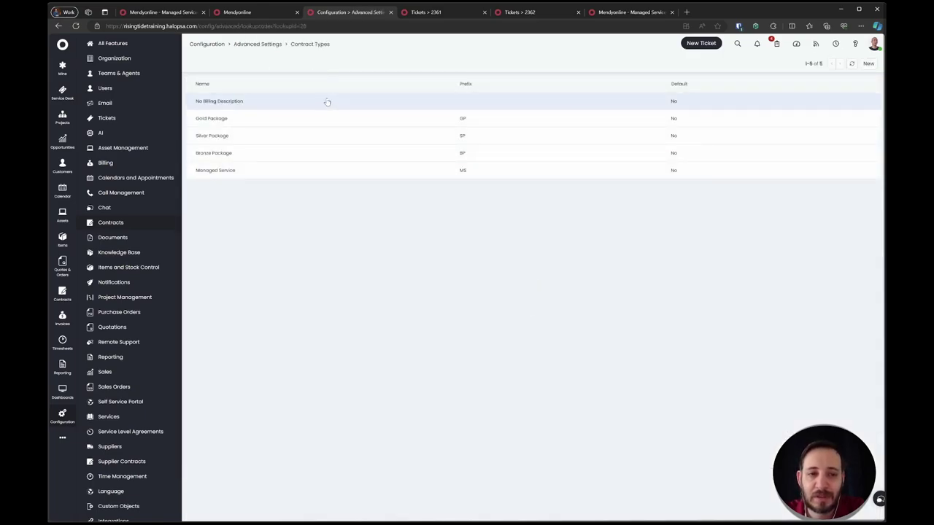
- Rename the Gold Package contract type to "Unlimited Enterprise" and save it
left_click(251, 118)
left_click(301, 149)
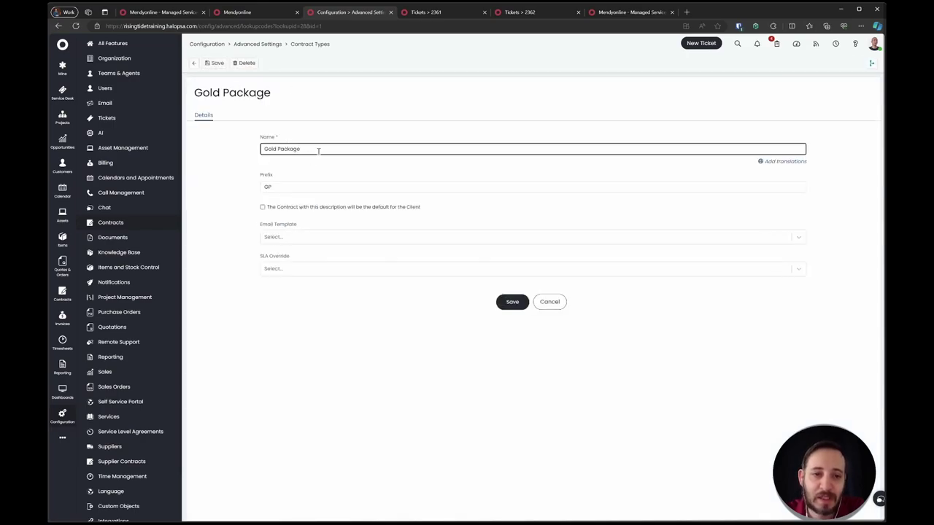
key("ctrl+a")
type("U")
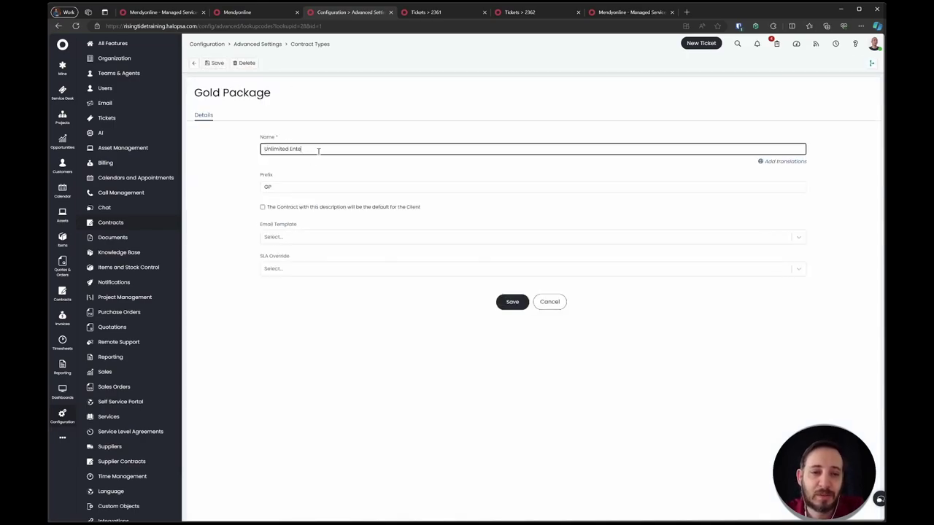
type("nlimited Enterprise")
key("Return")
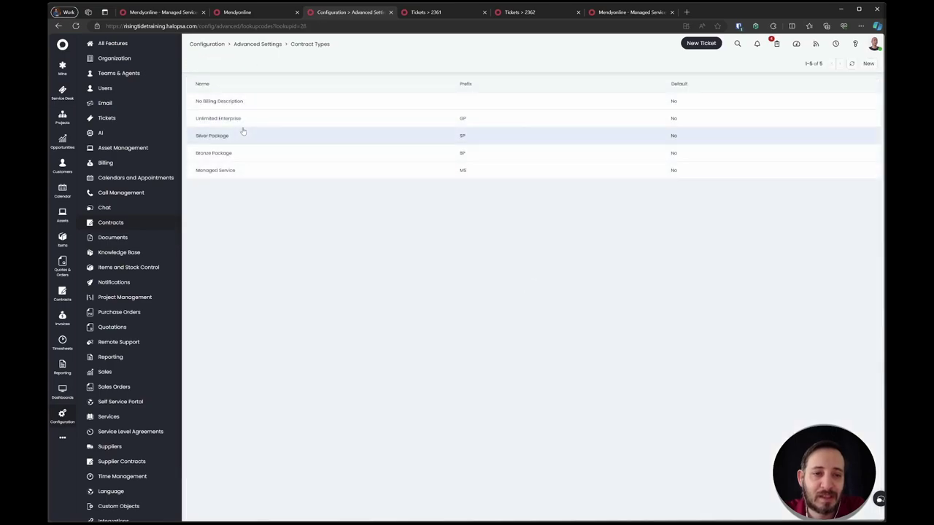
- Rename the Silver Package contract type to "Unlimited Professional", save it and return to the contract types list
left_click(243, 137)
left_click(287, 150)
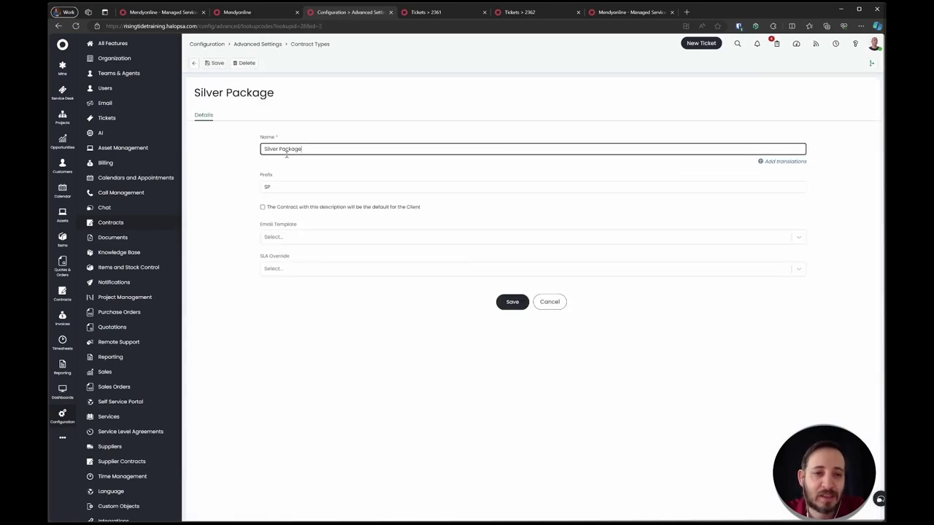
key("ctrl+a")
type("Un")
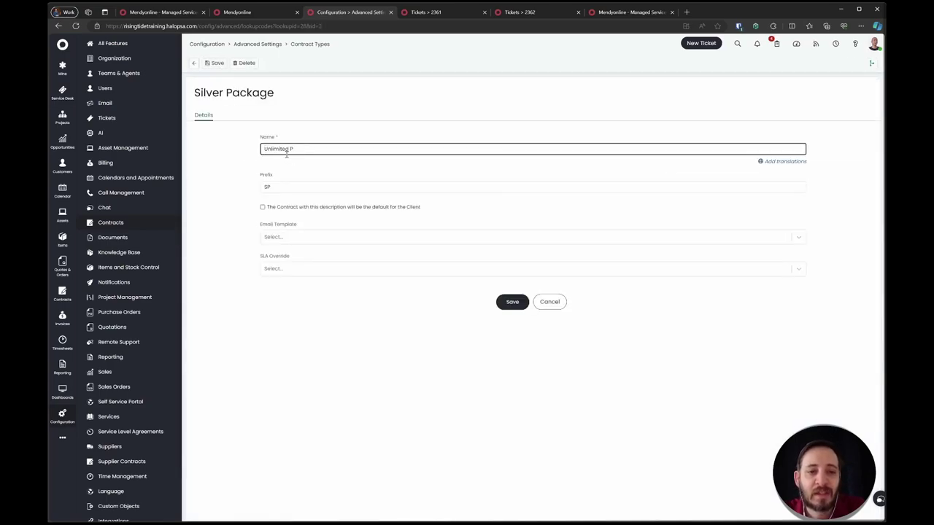
type("limited Professional")
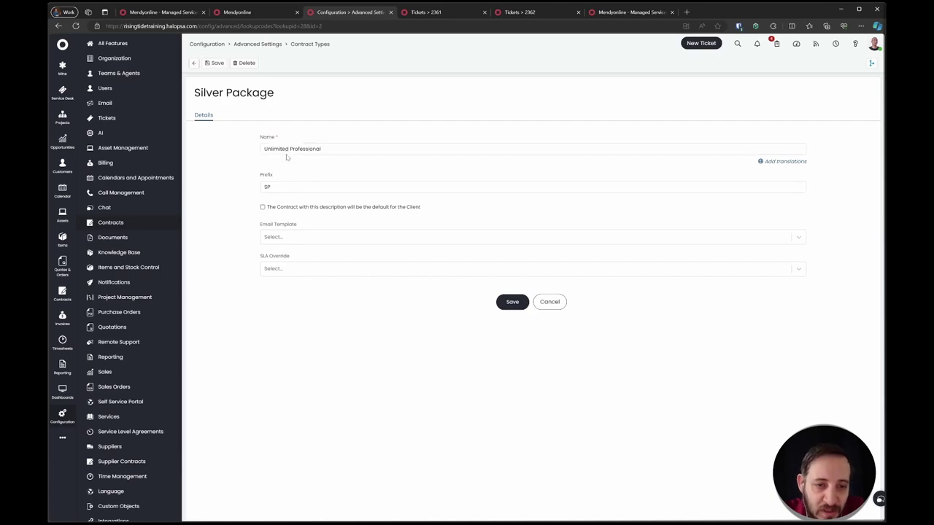
key("Return")
left_click(194, 64)
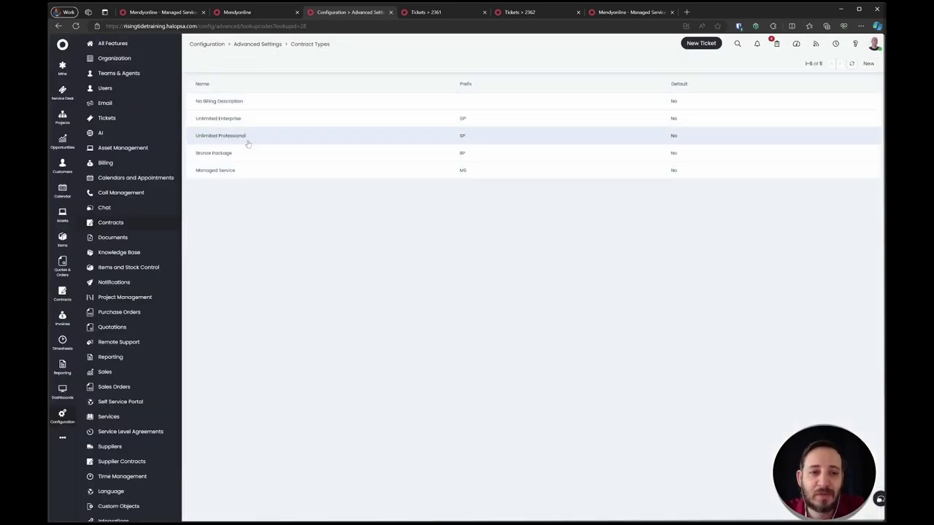
- Edit the Bronze Package contract type and replace its name with one beginning with "Unlimit"
left_click(255, 157)
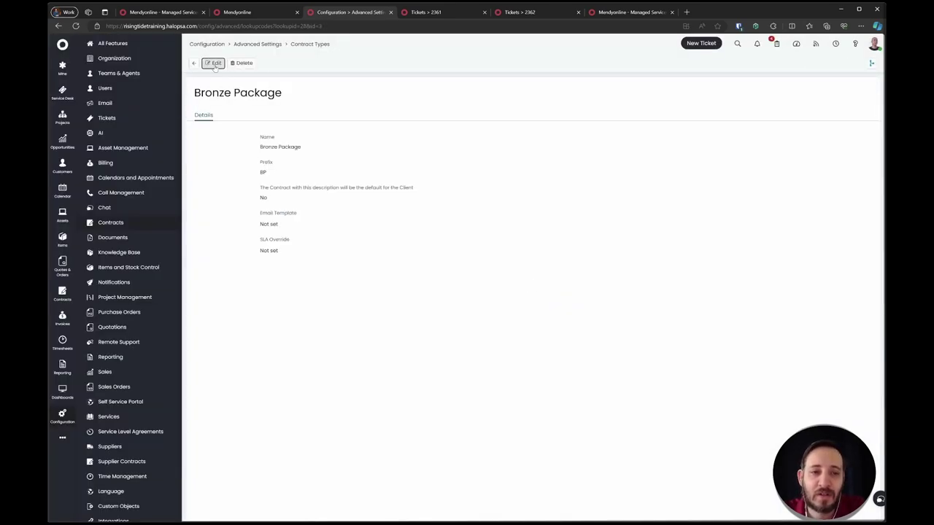
left_click(212, 63)
triple_click(314, 151)
type("Unlimit")
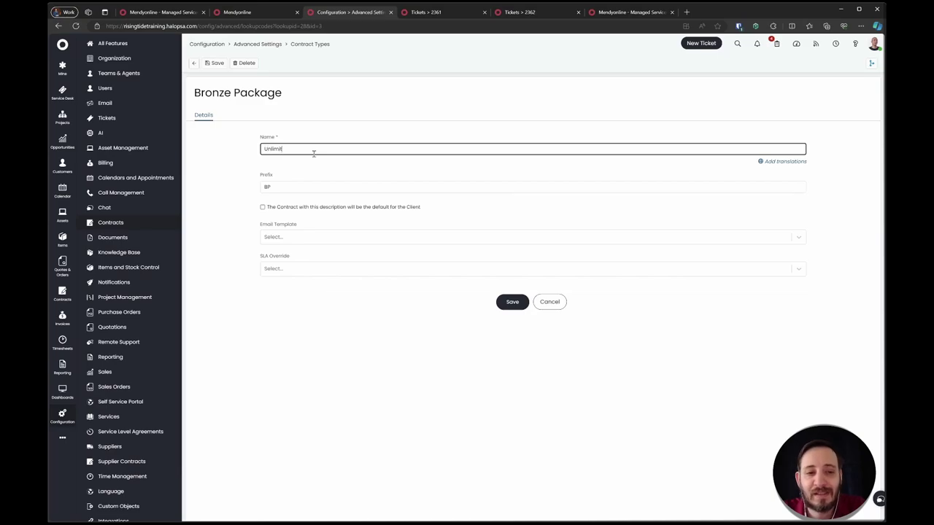
- Rename the Bronze Package contract type as Unlimited RMM, save it and return to the contract types list
type("ed RMM")
key("Return")
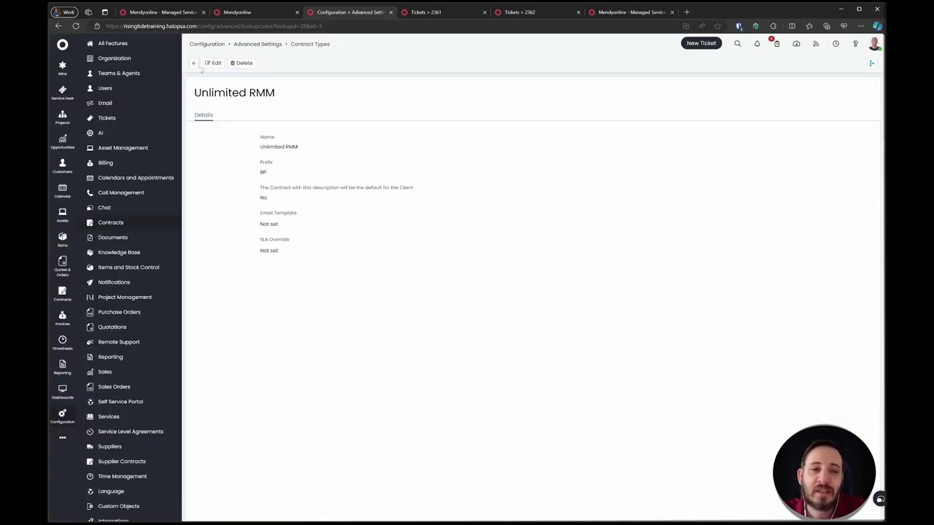
left_click(194, 63)
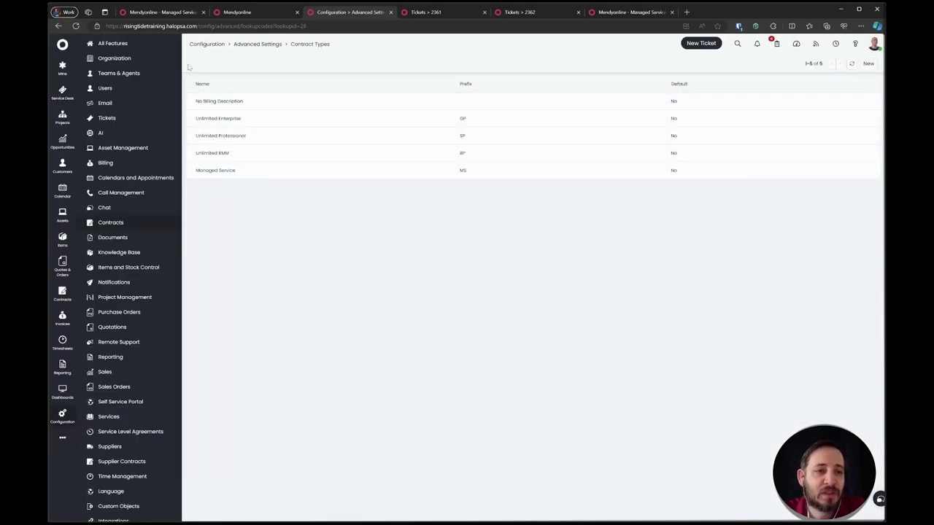
- Open the values list for Category 1 in the ticket categorisation settings
left_click(249, 45)
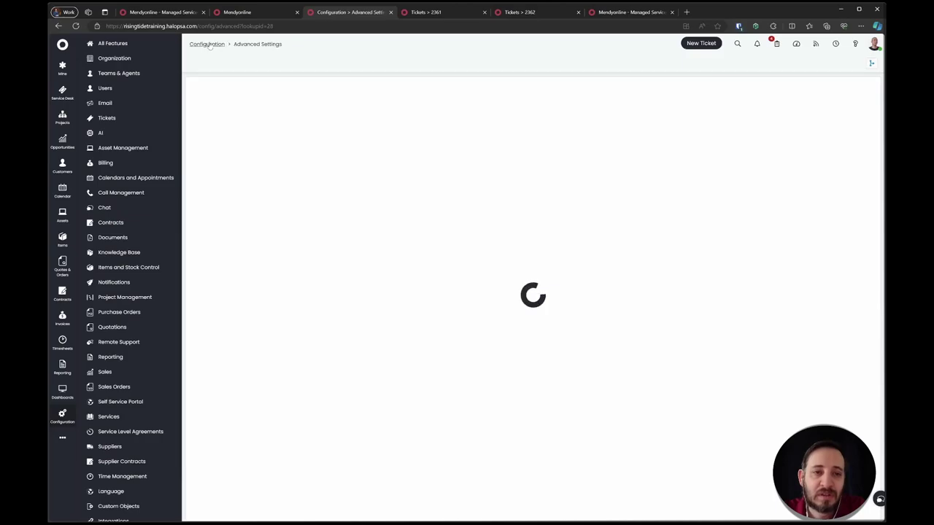
left_click(130, 117)
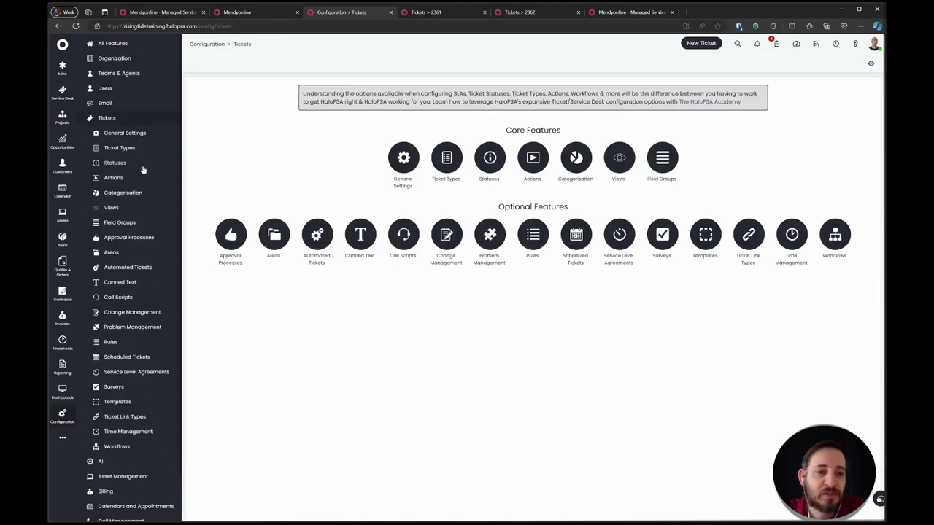
left_click(138, 193)
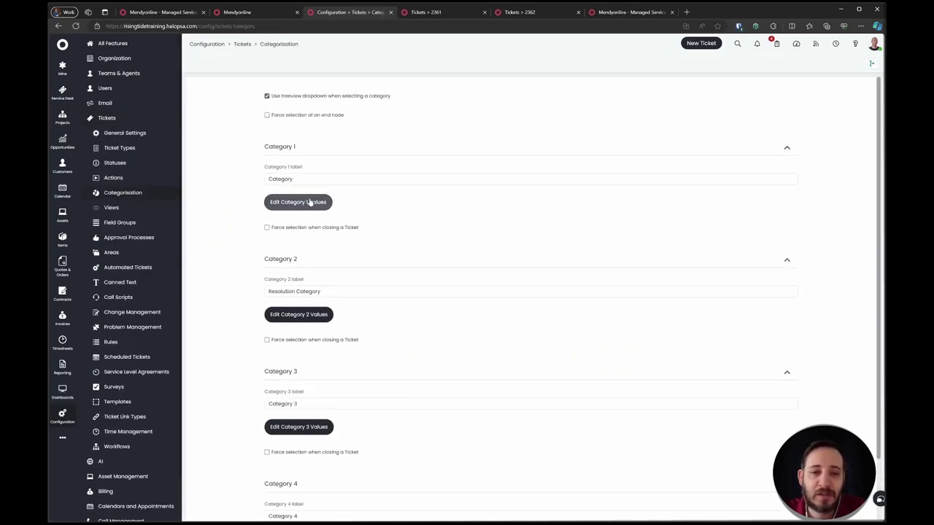
left_click(308, 202)
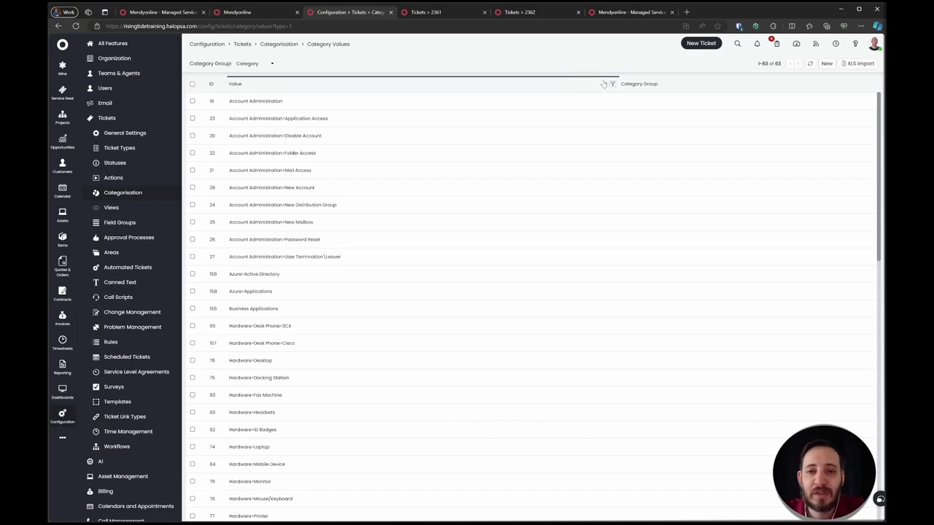
- Filter the category values for "security", "third" and "app" to check for existing entries, and clear the filter
left_click(611, 85)
type("security")
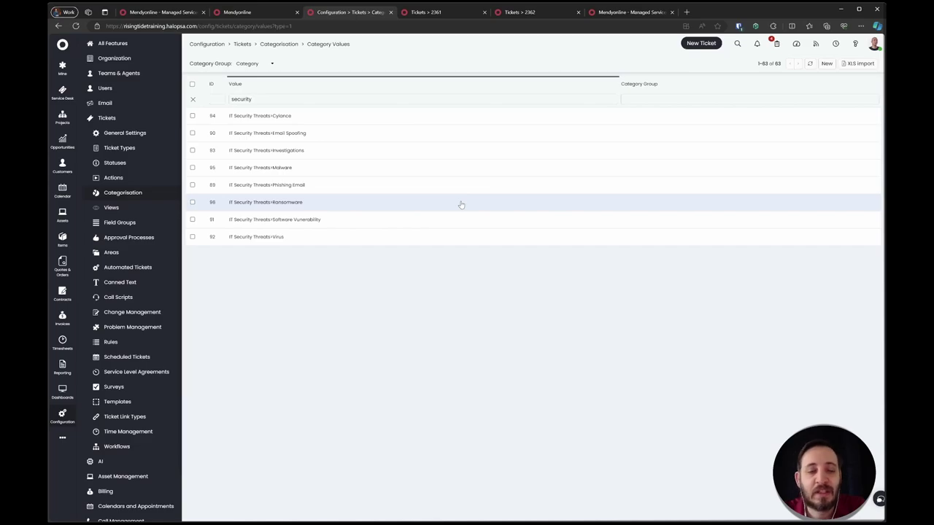
key("ctrl+a")
type("3d")
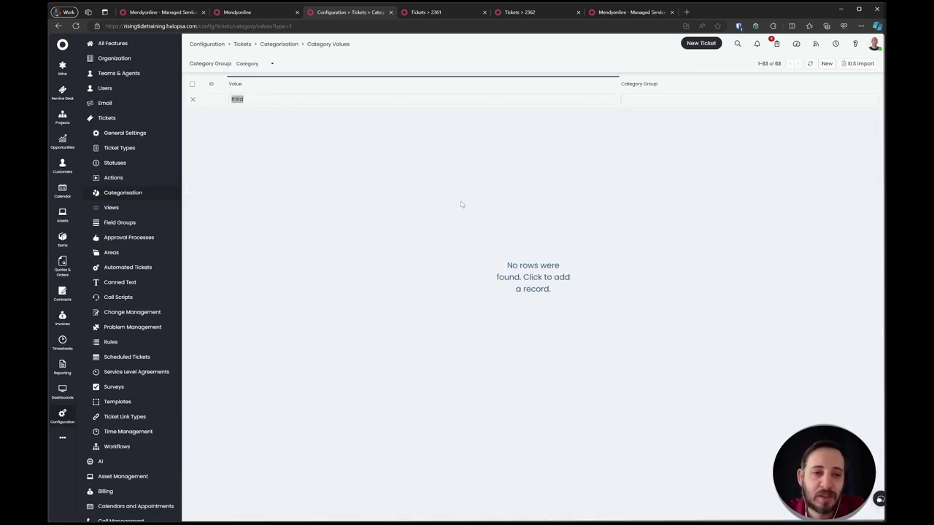
key("BackSpace")
key("BackSpace")
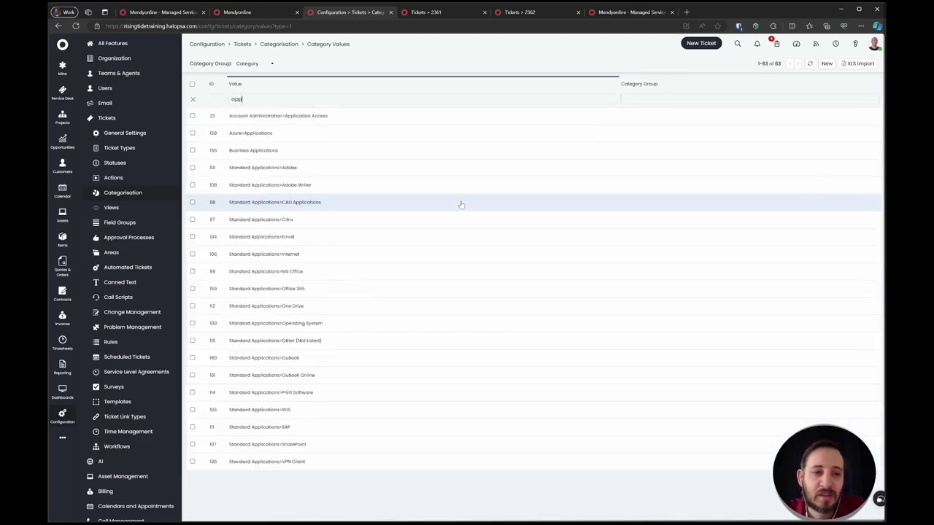
type("party")
key("ctrl+a")
key("BackSpace")
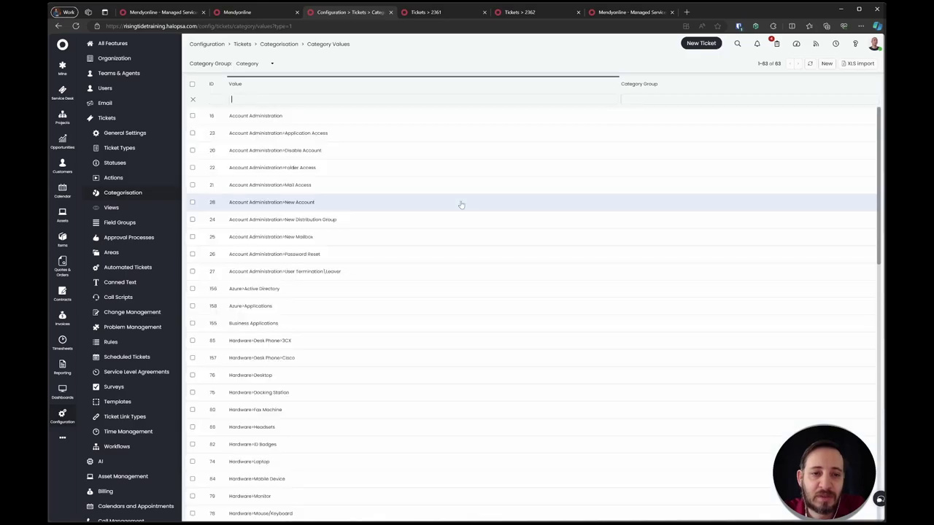
- Create a category value with level 1 "Third Party Applications" and level 2 "Vendor Liason", save it and return to the values list
left_click(826, 63)
type("Third Par")
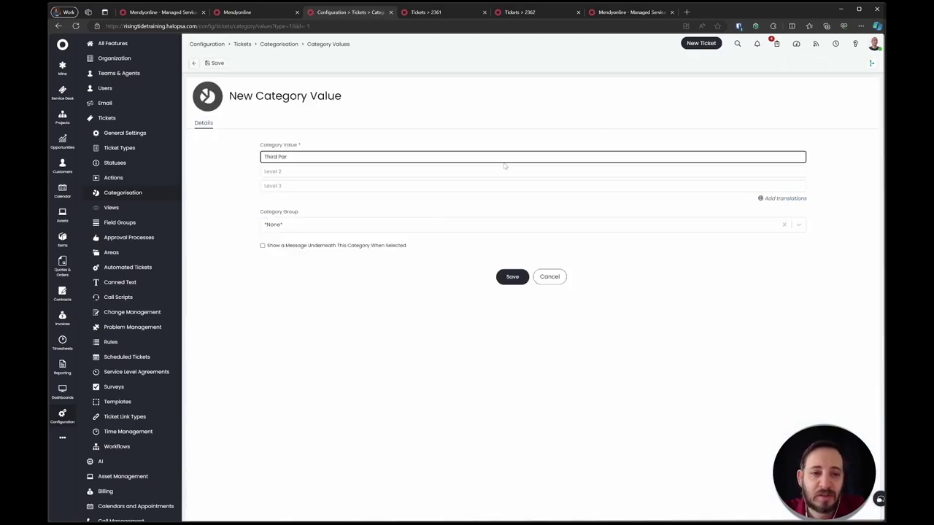
type("ty Applicatio")
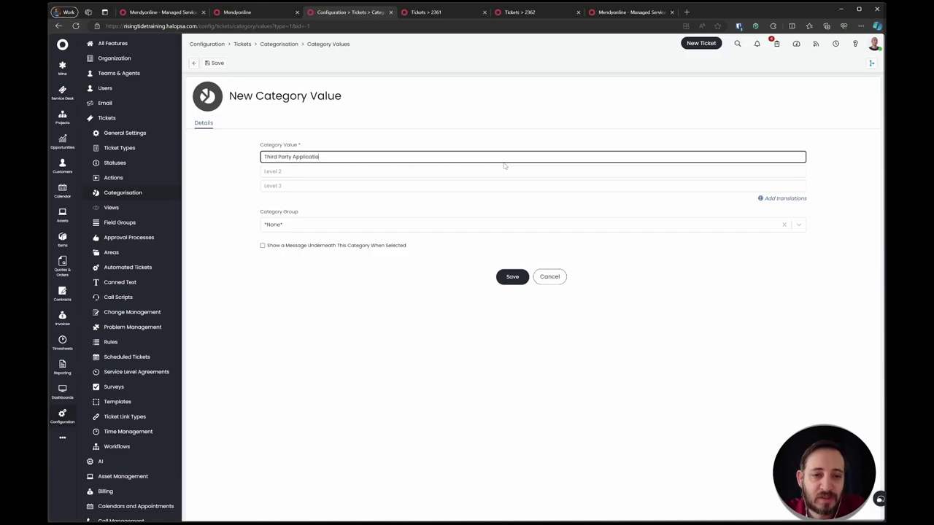
type("ns")
key("Tab")
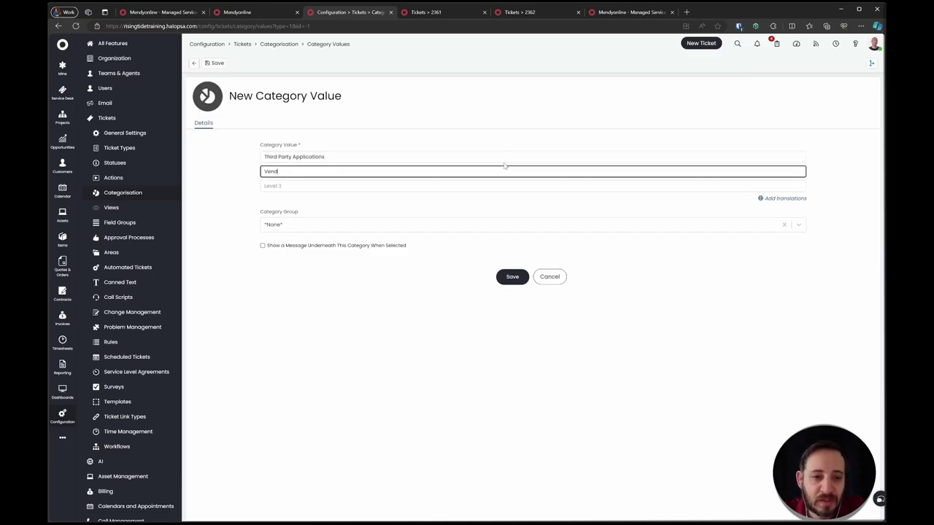
type("Vendor Liason")
key("Return")
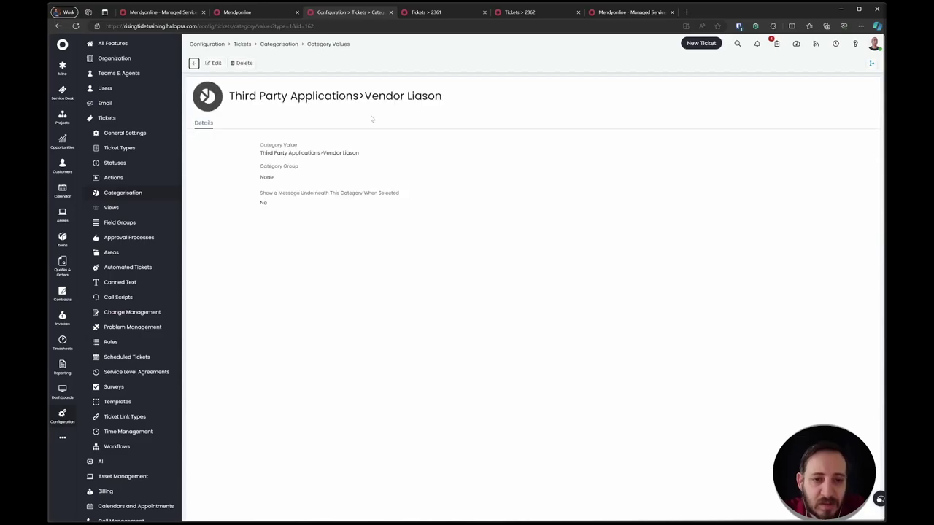
left_click(194, 64)
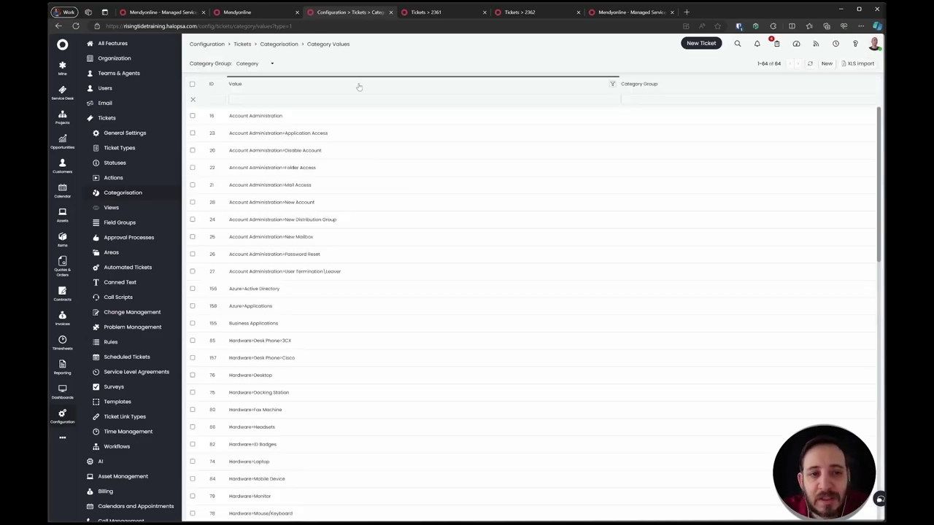
- Add a category value with level 1 "Third Party Applications" and level 2 "User Management", save it and return to the values list
left_click(821, 65)
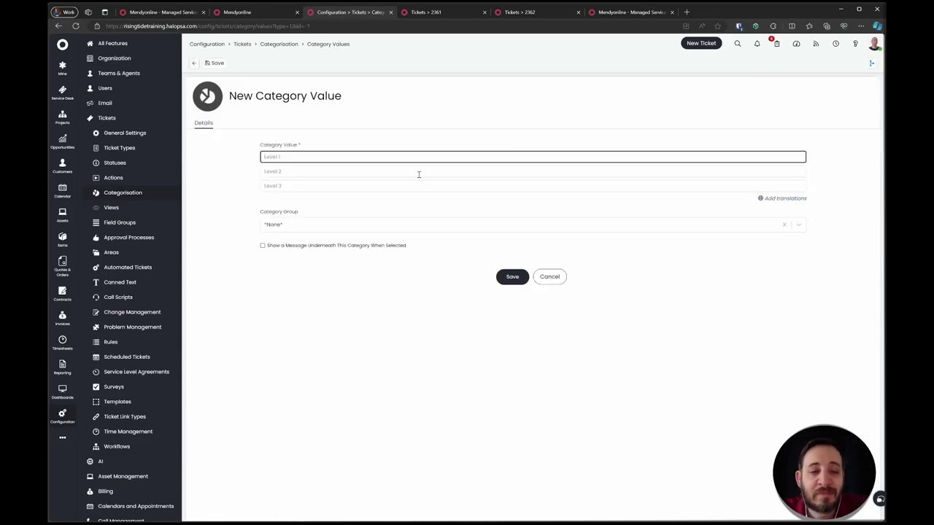
type("Third Party Applic")
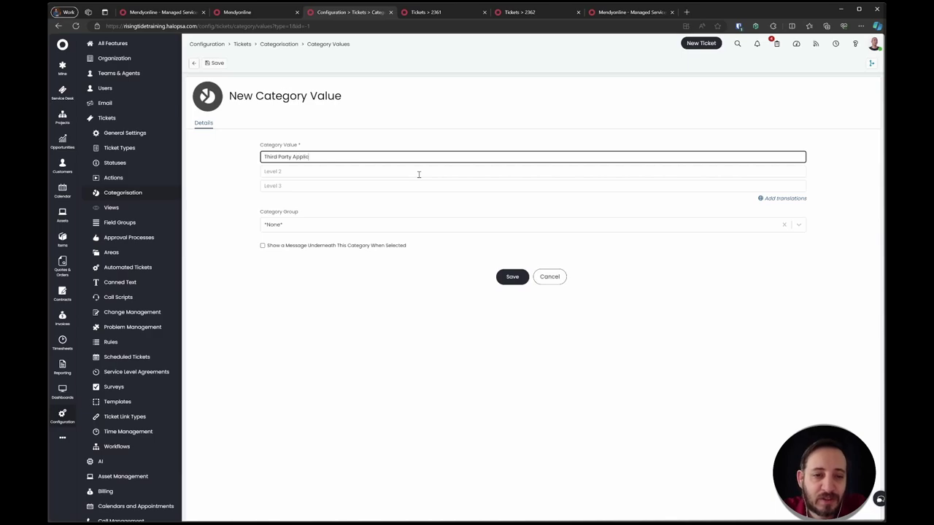
type("ations")
left_click(418, 173)
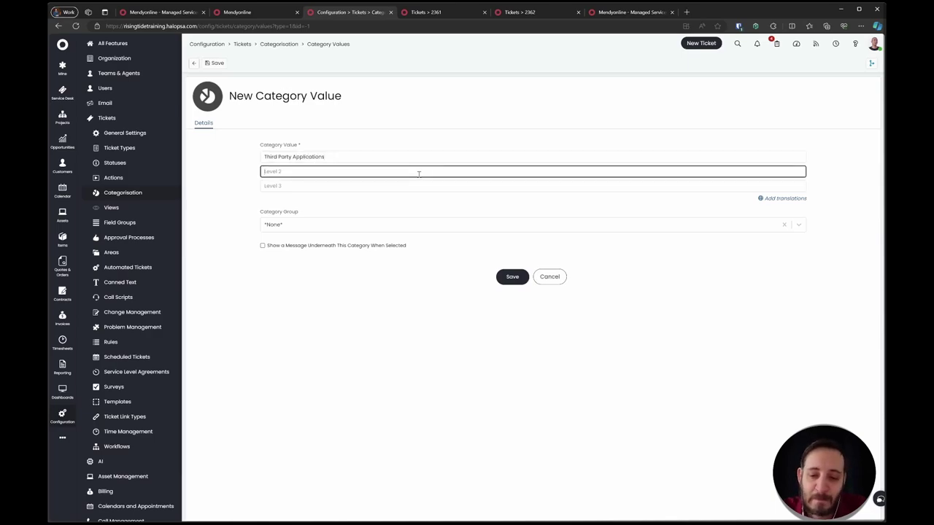
type("Repo")
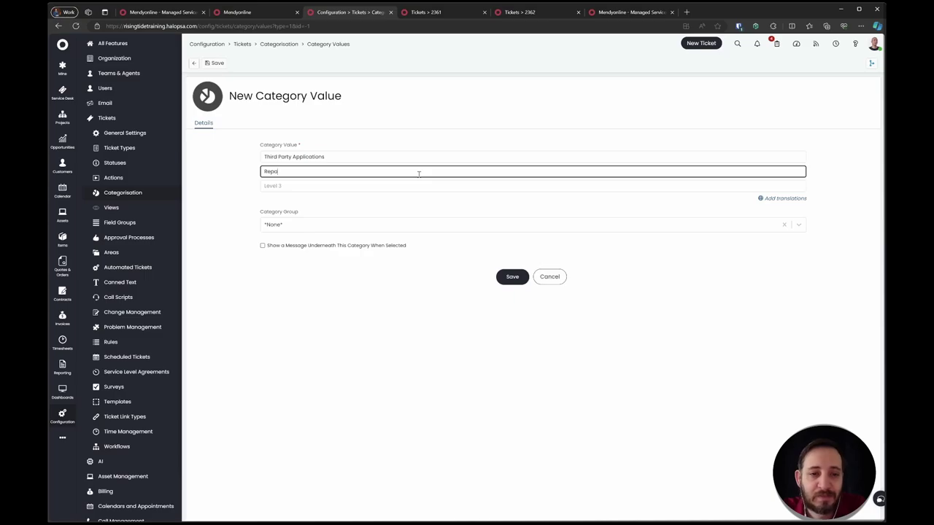
key("ctrl+a")
type("User Management")
key("Return")
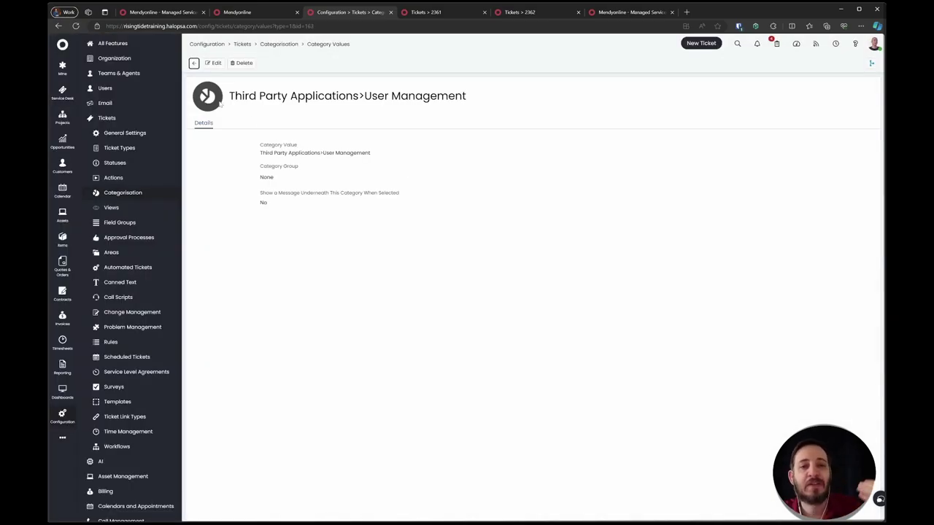
left_click(193, 63)
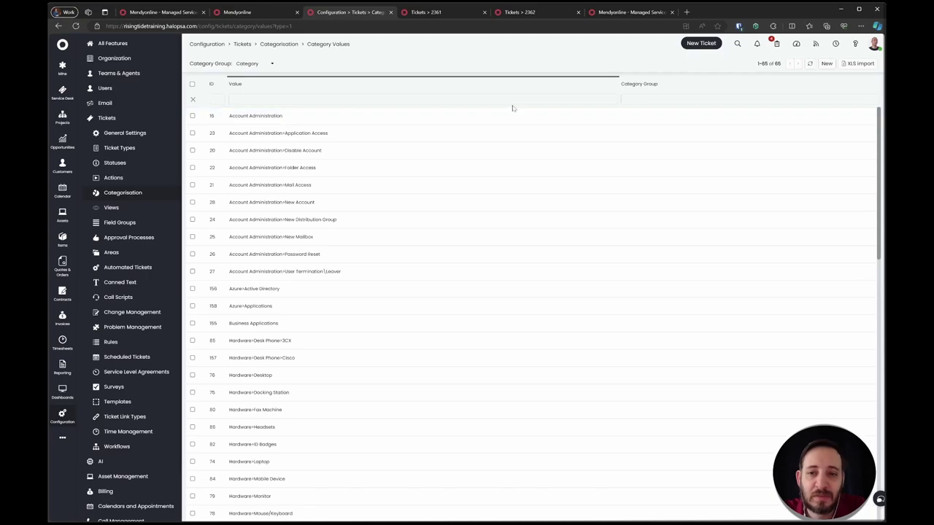
- Filter the category values for "third", "patch", "rmm" and "mai" to check for existing entries, and clear the filter
left_click(513, 100)
type("third")
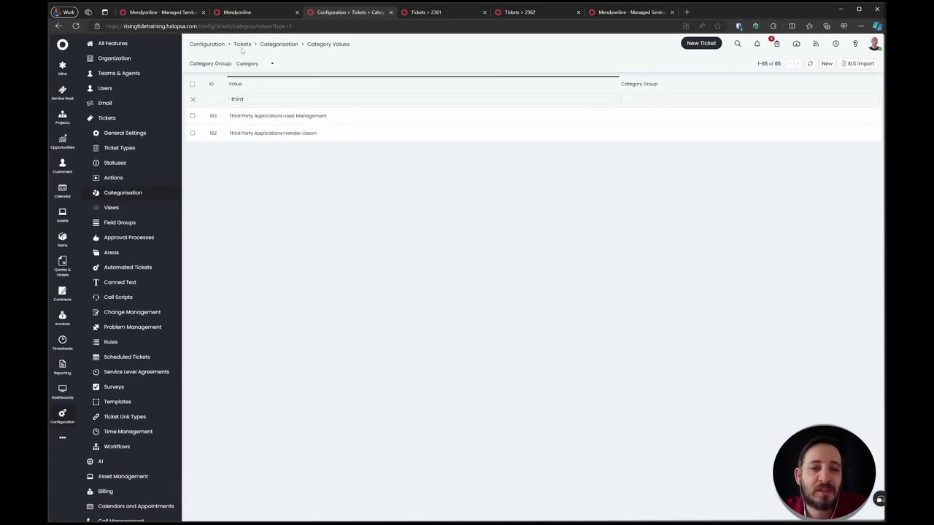
left_click(282, 98)
key("ctrl+a")
key("BackSpace")
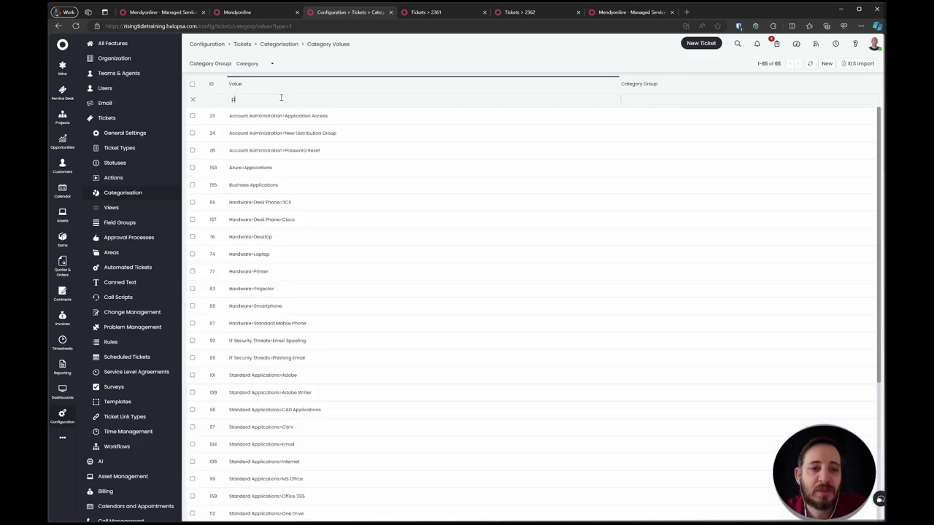
type("patch")
key("ctrl+a")
key("BackSpace")
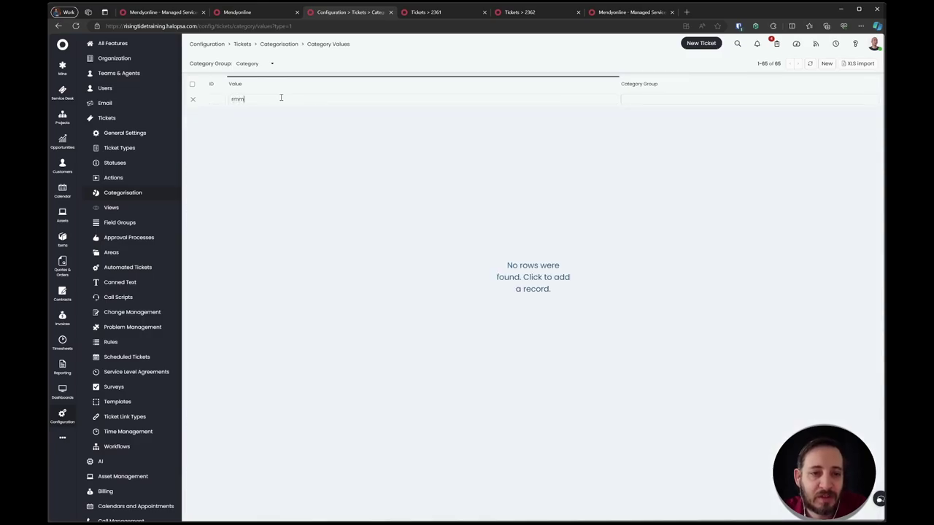
type("Hr")
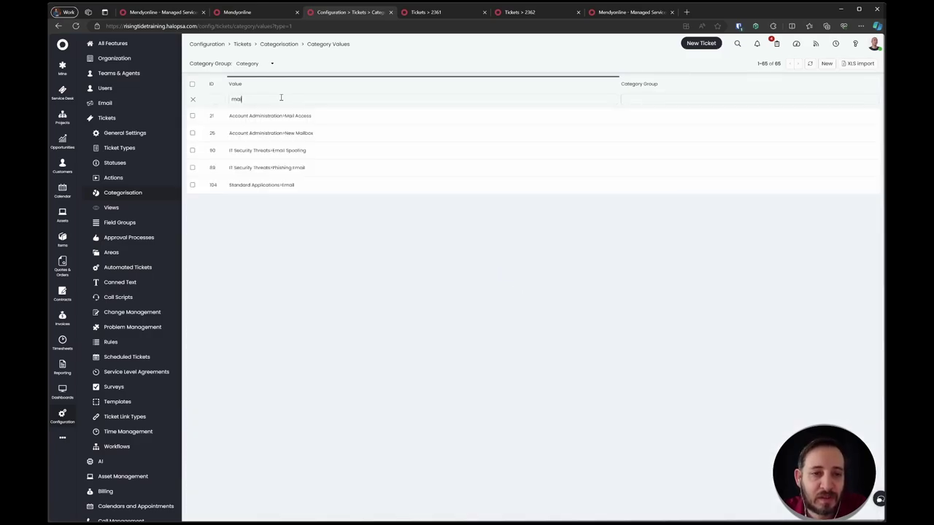
key("ctrl+a")
key("BackSpace")
- Create a category value with level 1 "RMM Monitoring" and level 2 "Alert Handling", save it and return to the values list
left_click(826, 64)
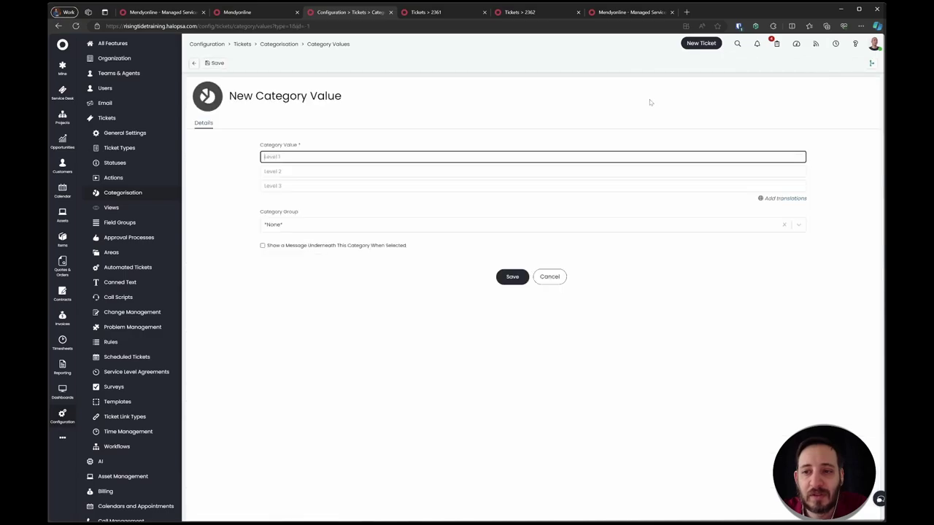
type("RMM Monitoring")
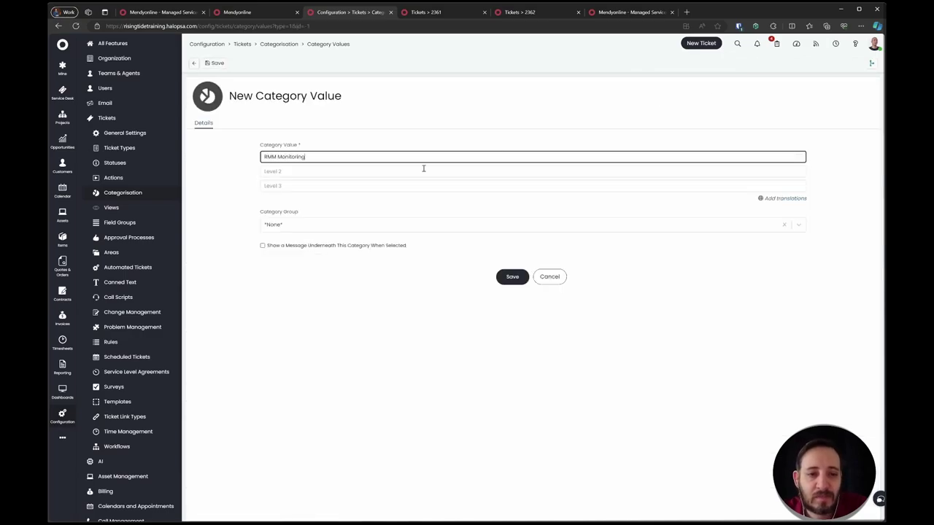
left_click(423, 168)
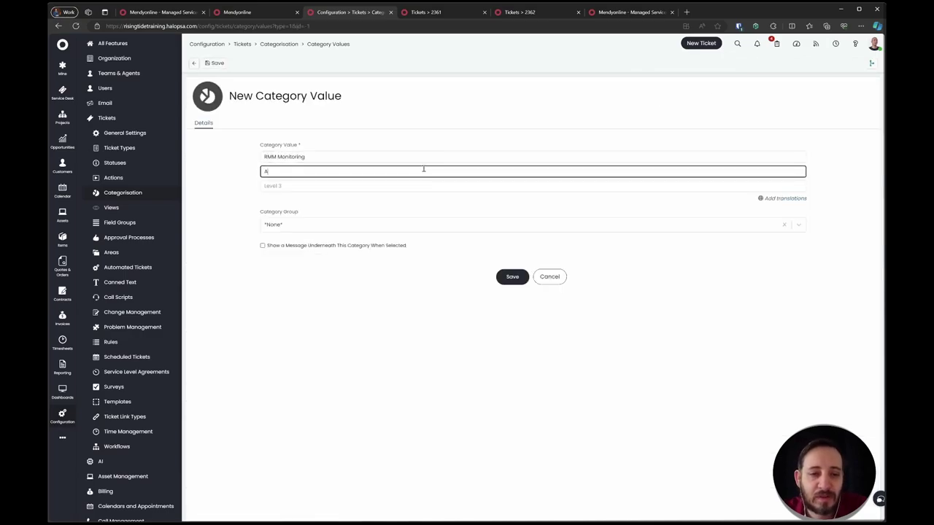
key("Return")
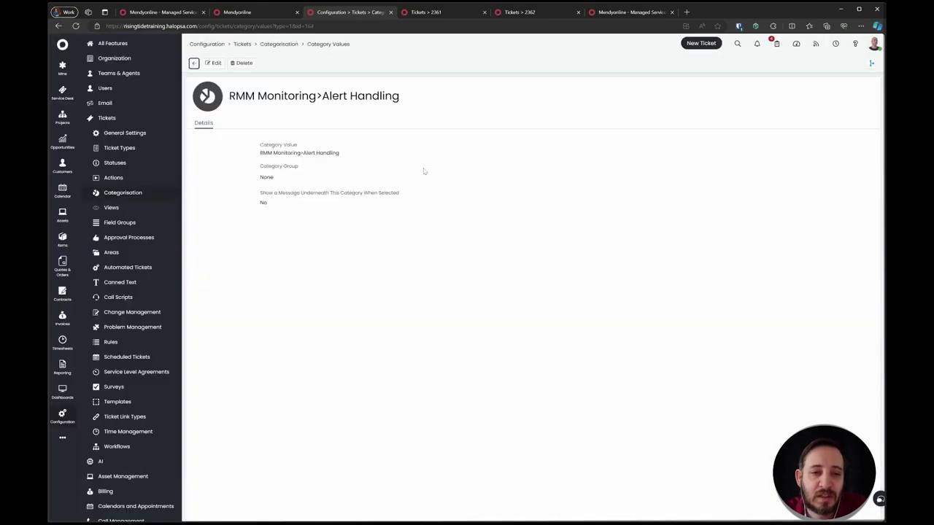
left_click(195, 63)
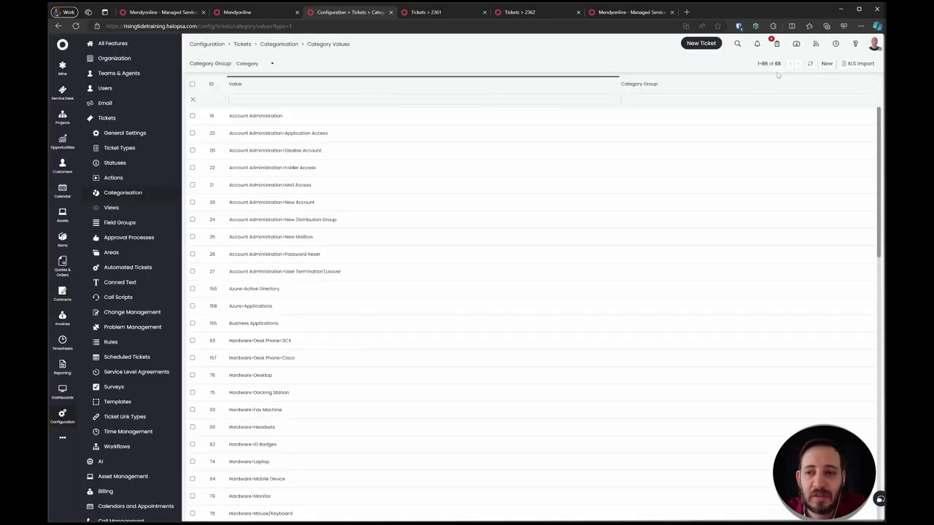
- Add a category value with level 1 "RMM Monitoring" and level 2 "Patching", and save it
left_click(826, 64)
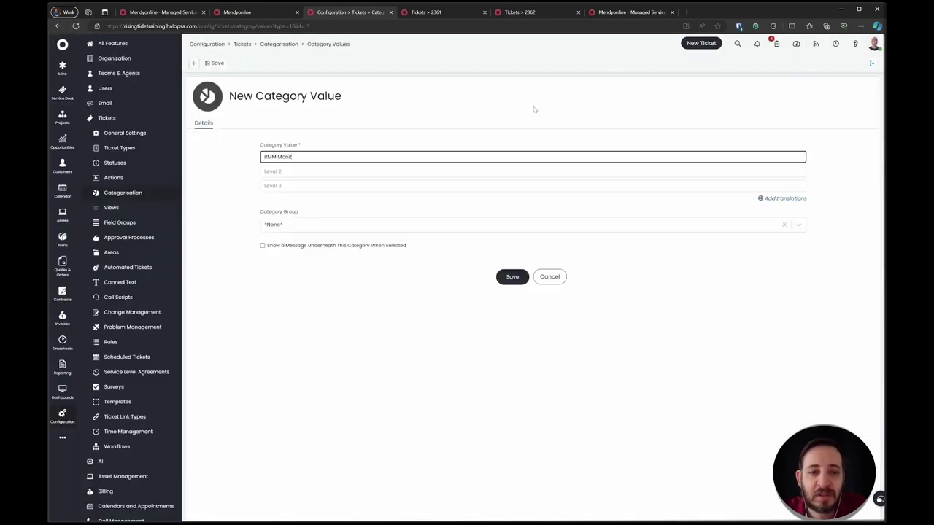
type("RMM Monitoring")
key("Tab")
type("Pat")
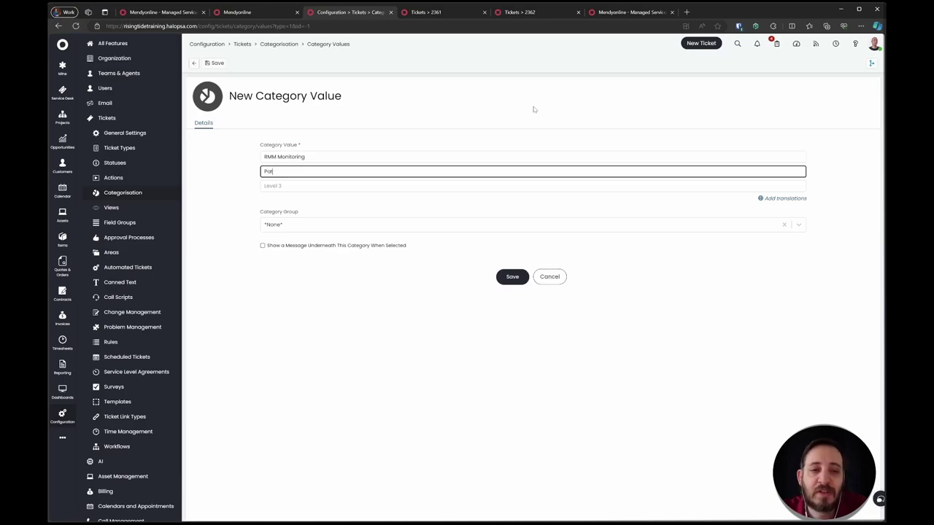
key("Return")
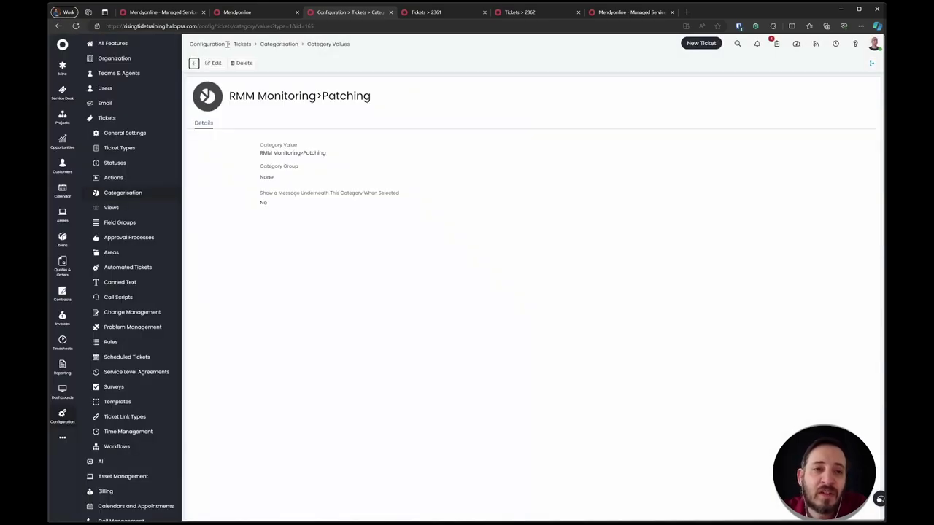
- Search the configuration features for "billing", open the Billing configuration, and decline disabling the Billing Templates module
left_click(219, 44)
left_click(493, 102)
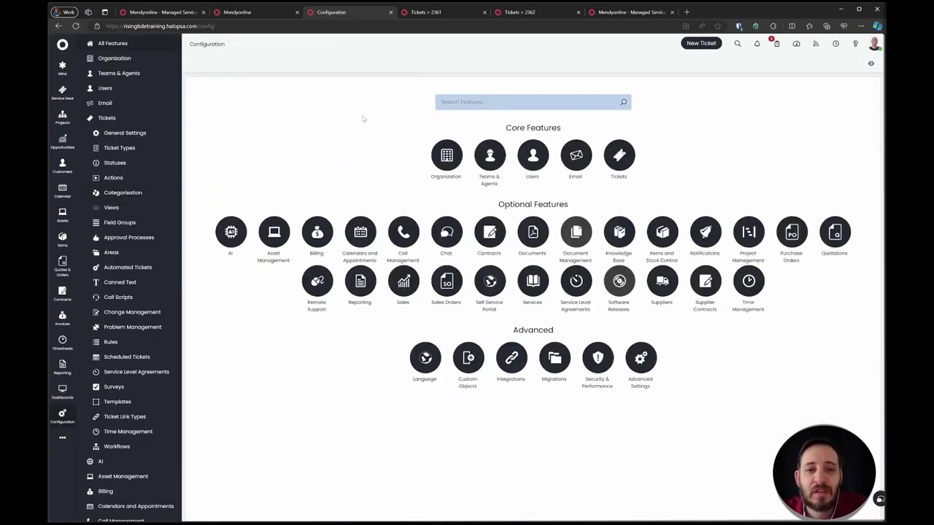
type("billing")
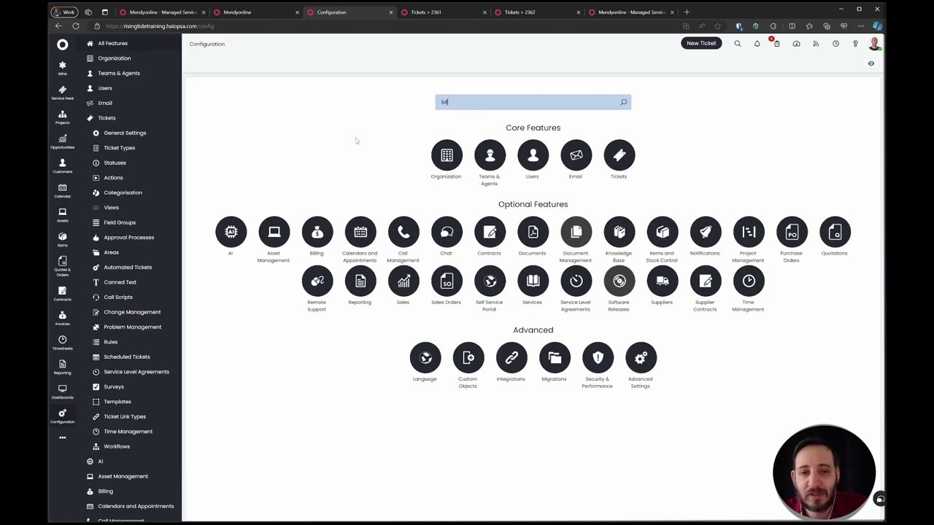
left_click(526, 173)
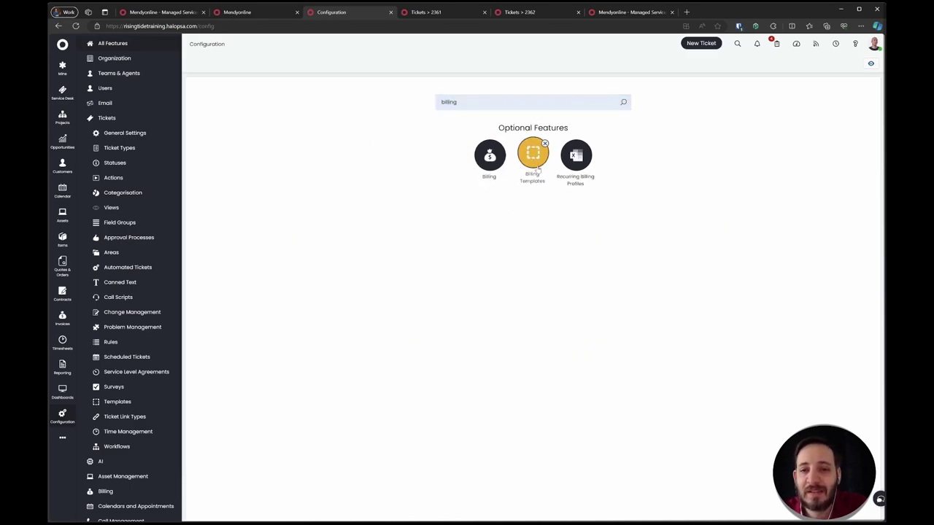
left_click(241, 44)
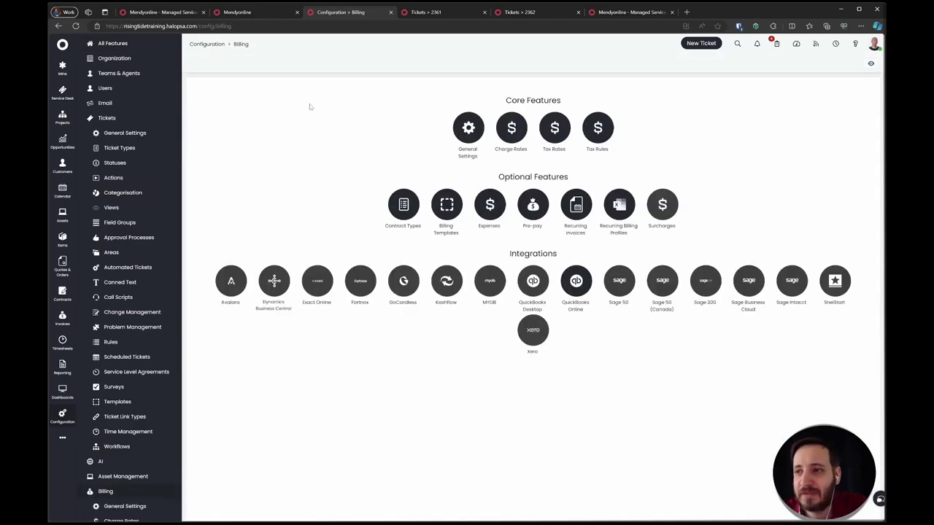
left_click(460, 194)
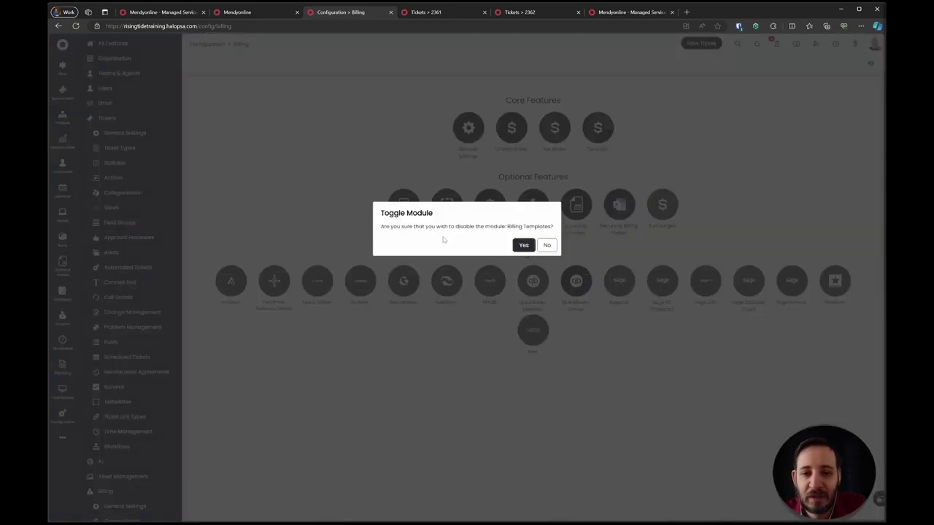
left_click(547, 245)
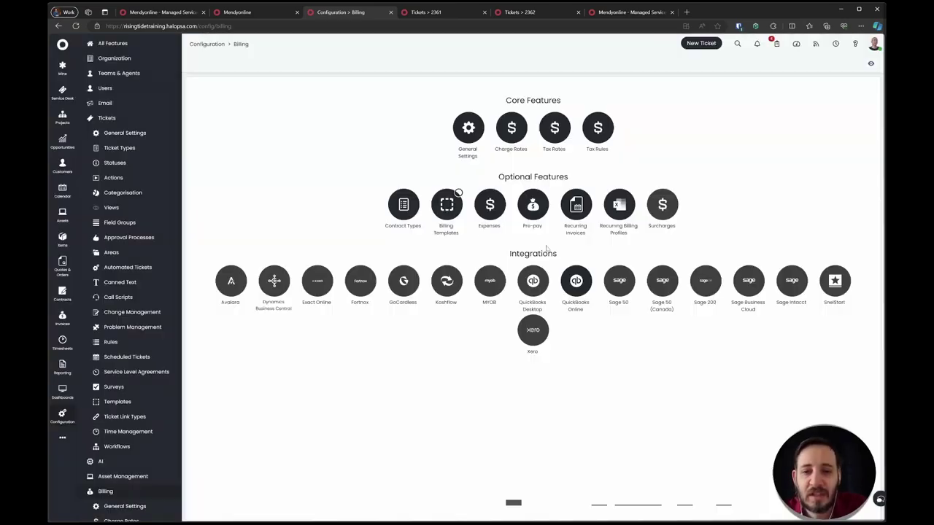
- Open Billing Templates and start a new template named "MSP Billing Plan"
left_click(447, 206)
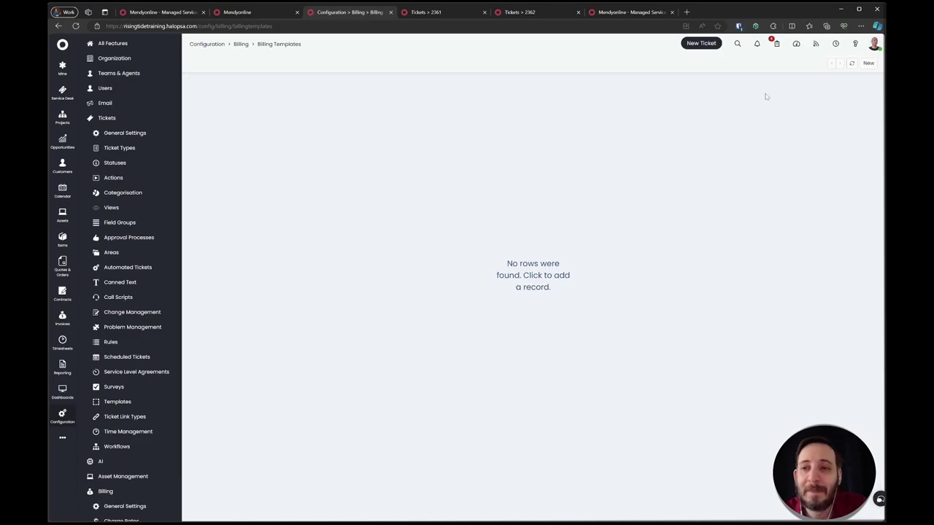
left_click(869, 64)
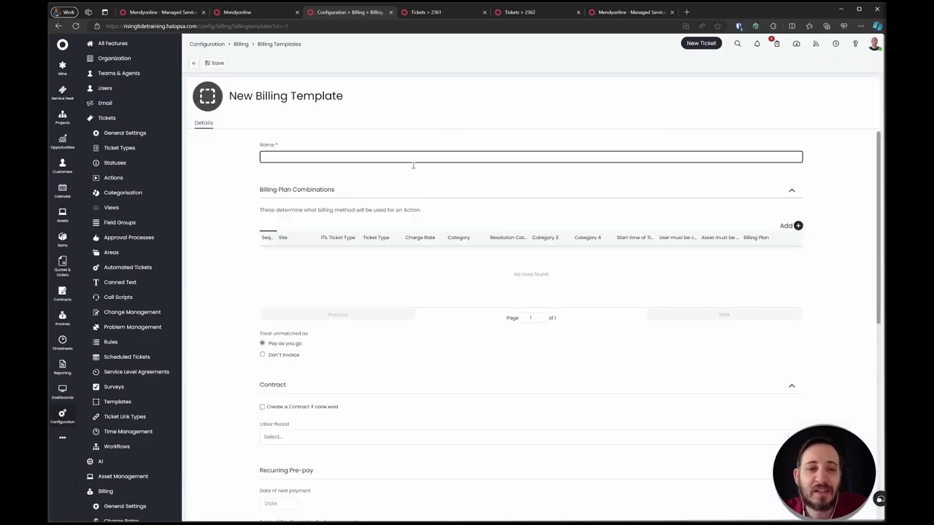
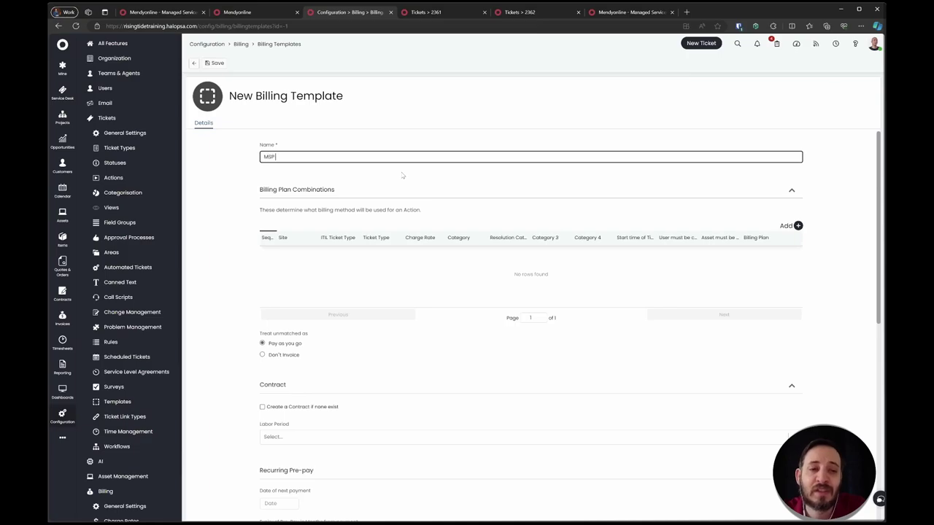
type("Plan")
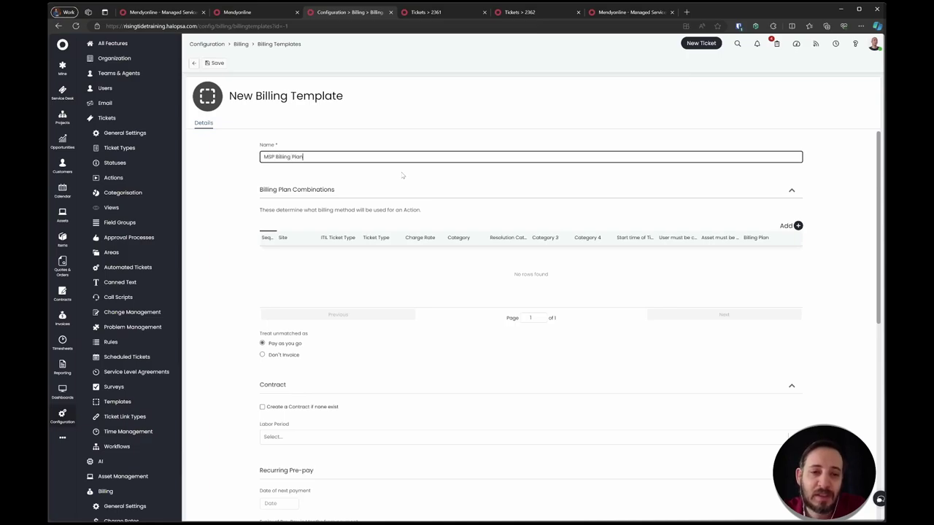
- Start a billing plan combination with sequence 10 and the ITIL ticket type Projects
left_click(797, 225)
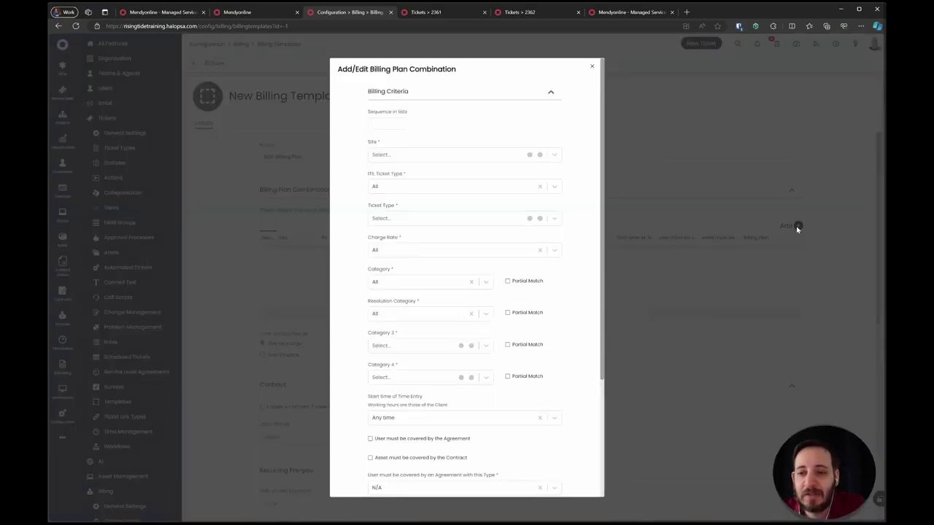
left_click(370, 119)
type("10")
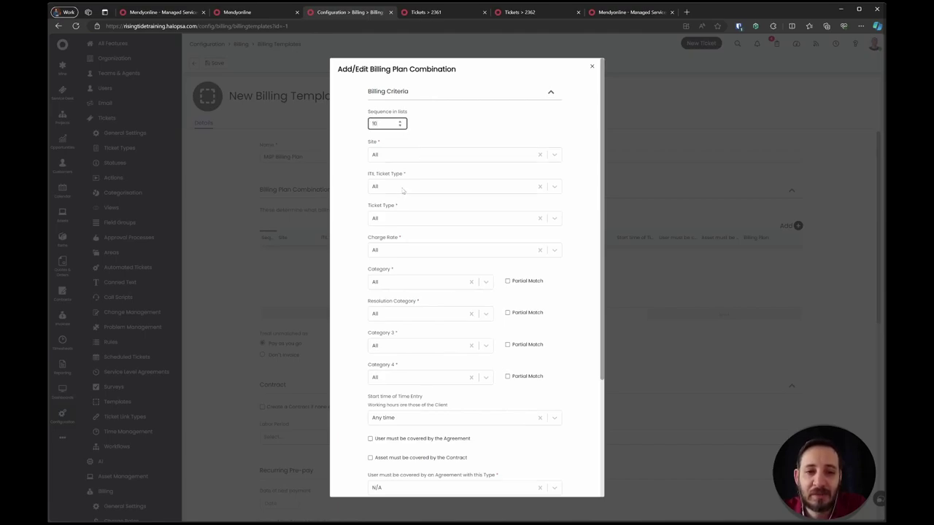
left_click(402, 187)
type("proj")
key("Return")
- Set the Projects combination's billing plan to "Pay as you go" and save the combination
scroll(378, 207, "down", 2)
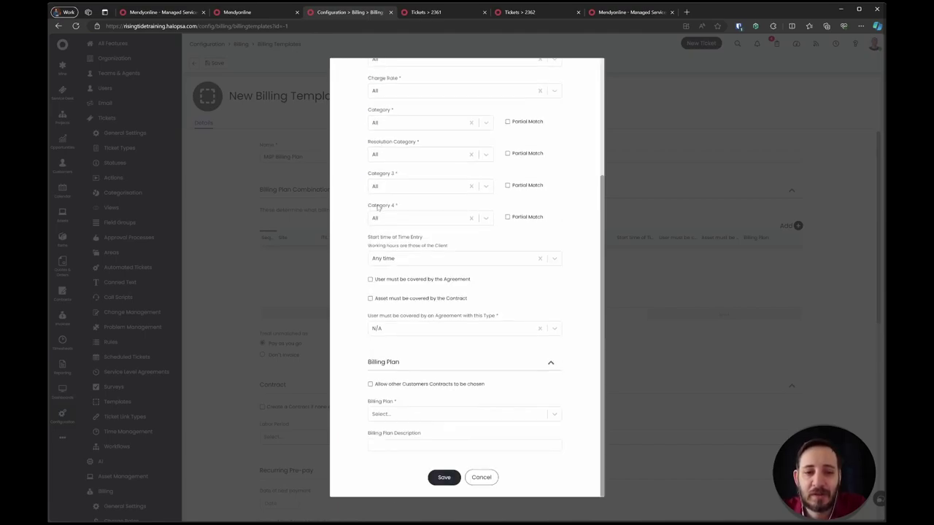
left_click(406, 414)
key("Return")
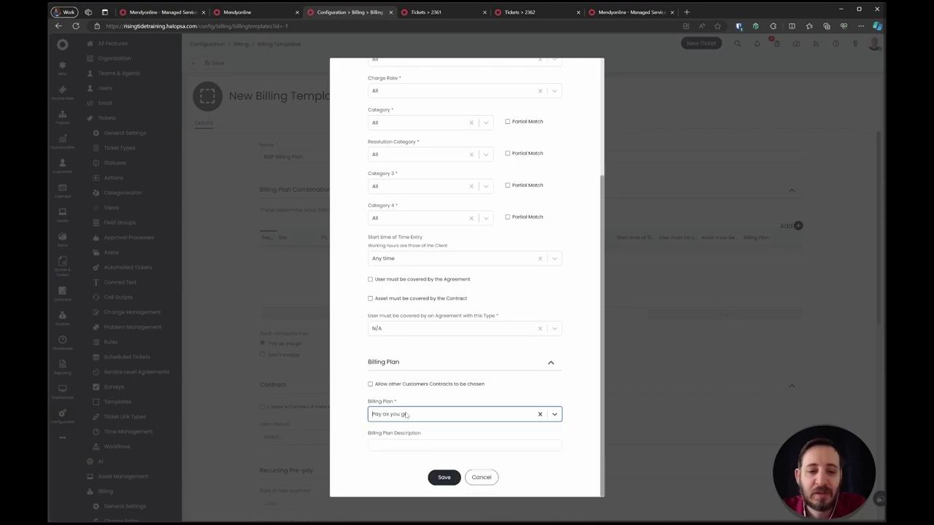
left_click(402, 441)
left_click(443, 477)
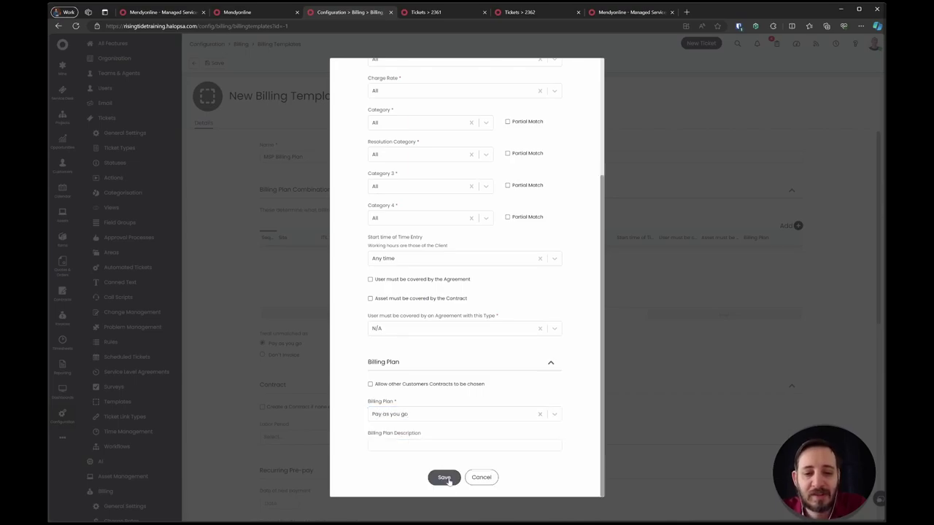
- Start a second billing plan combination with sequence 20 and the category "IT Security Threats>Cylance"
left_click(798, 225)
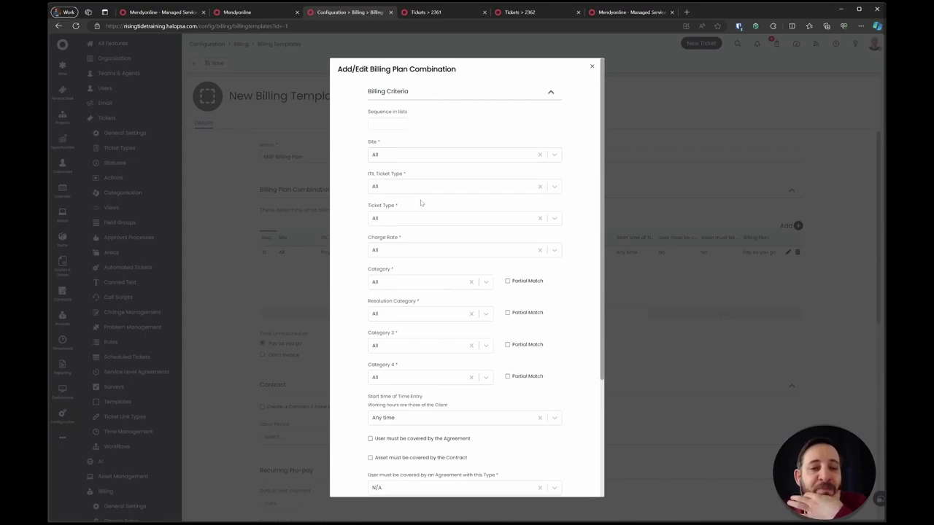
left_click(382, 121)
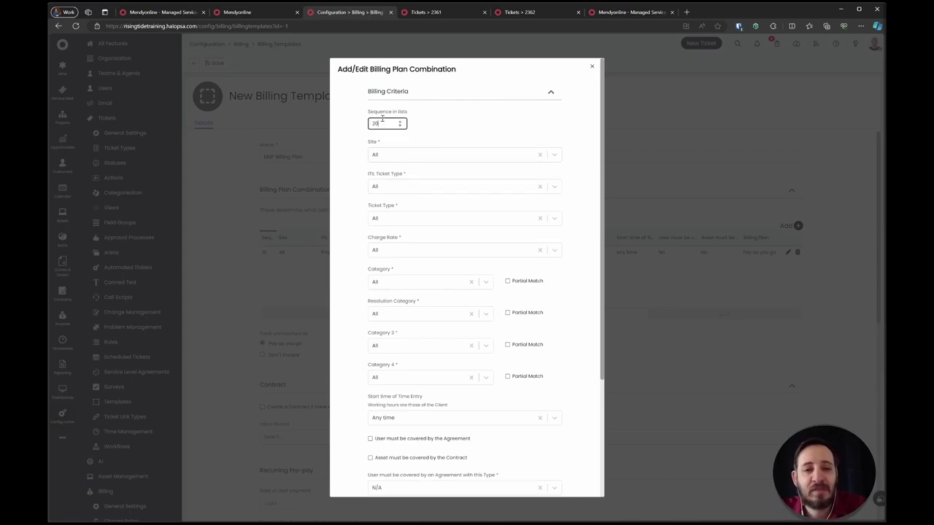
scroll(433, 165, "down", 2)
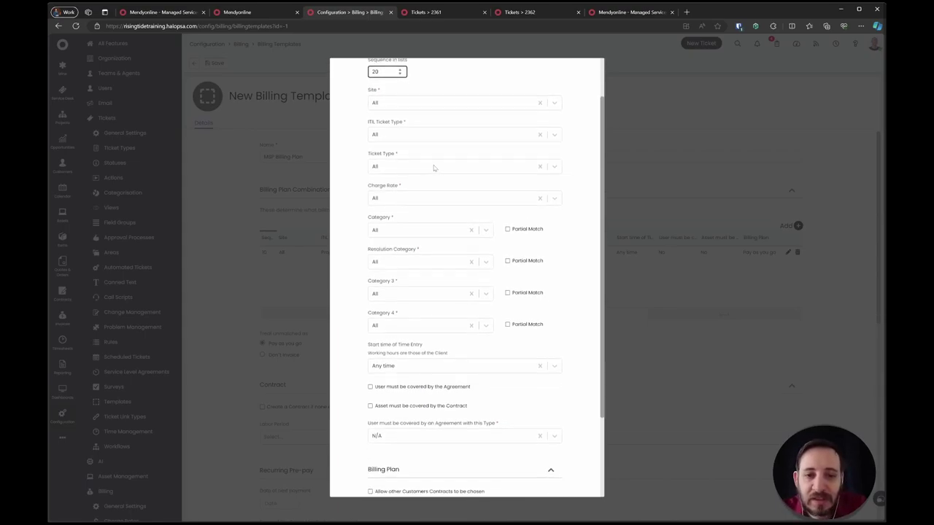
scroll(433, 164, "up", 1)
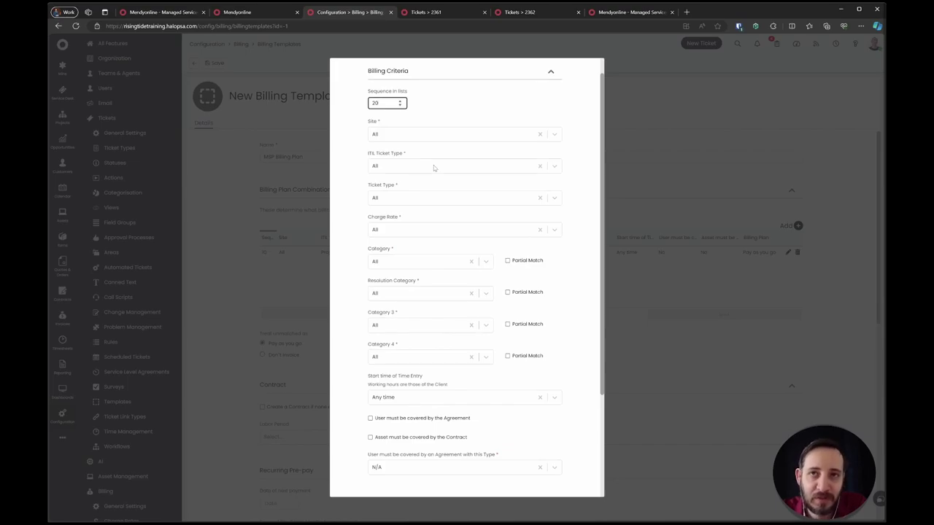
scroll(433, 165, "down", 1)
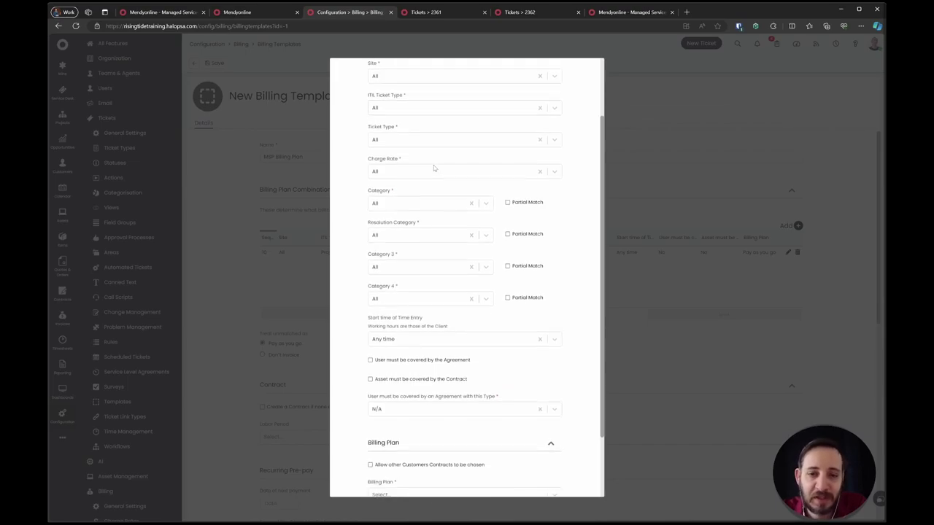
left_click(382, 191)
left_click(427, 207)
type("secur")
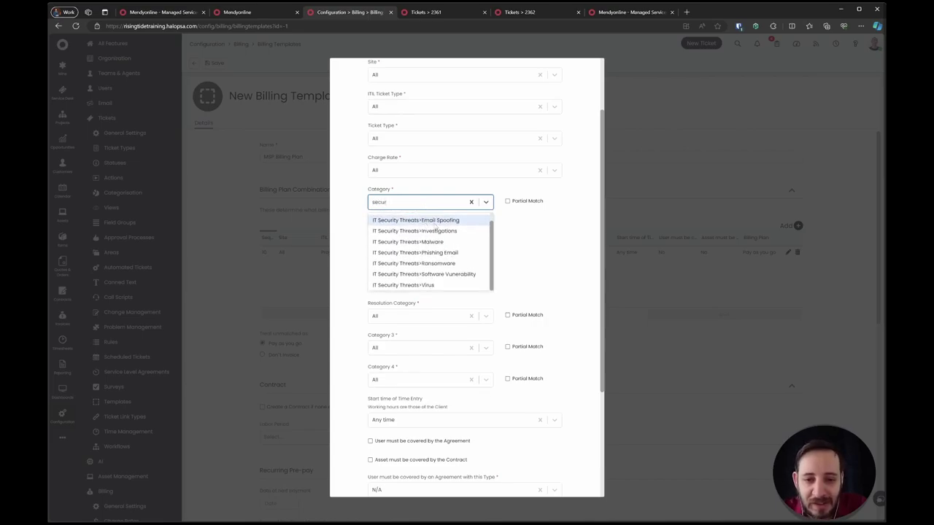
left_click(416, 217)
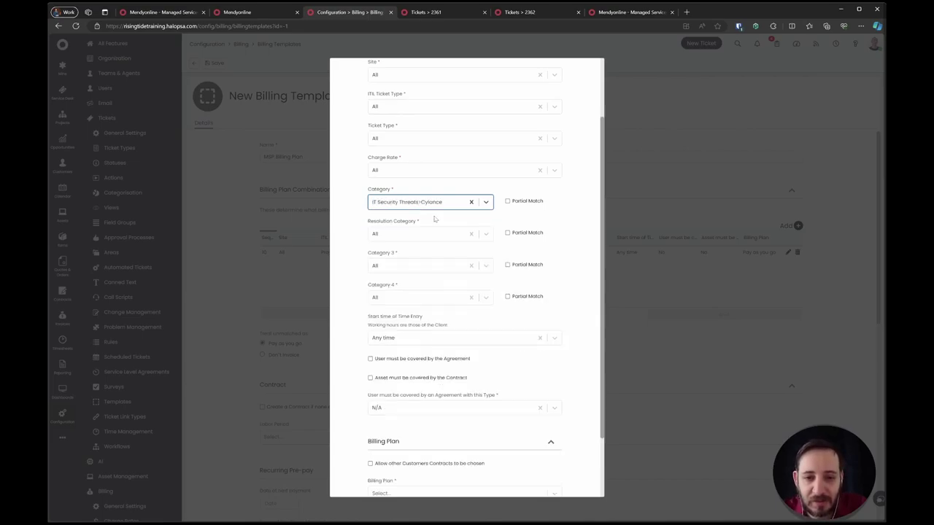
- Enable partial matching for the category and shorten its text to "IT Security Threats>"
left_click(518, 204)
double_click(427, 201)
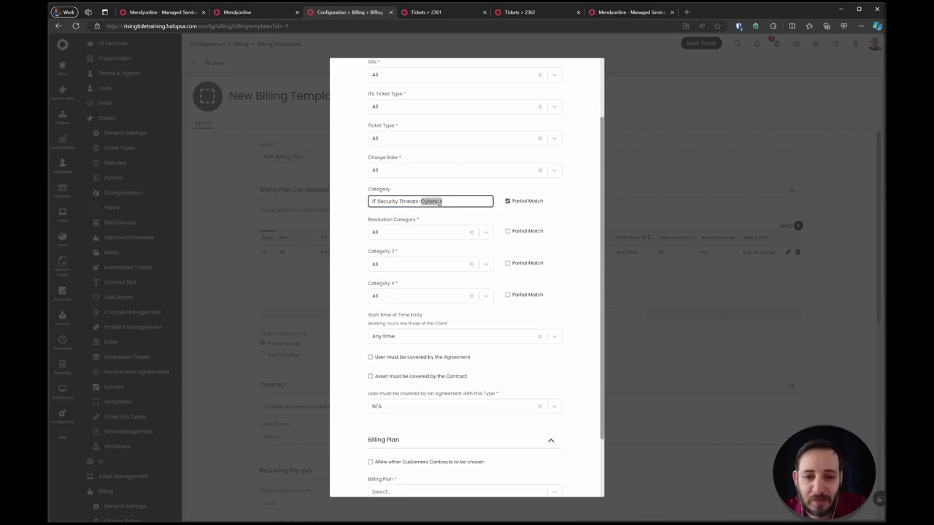
key("BackSpace")
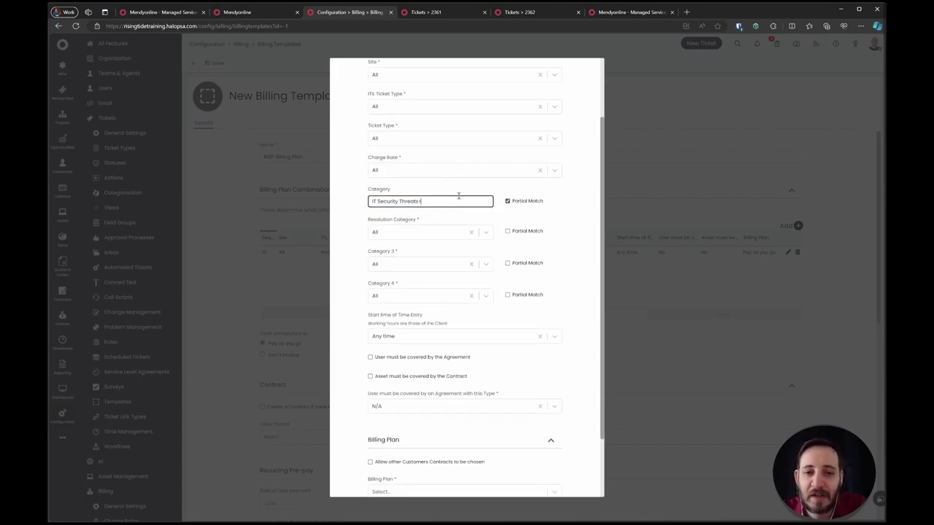
left_click_drag(458, 196, 362, 200)
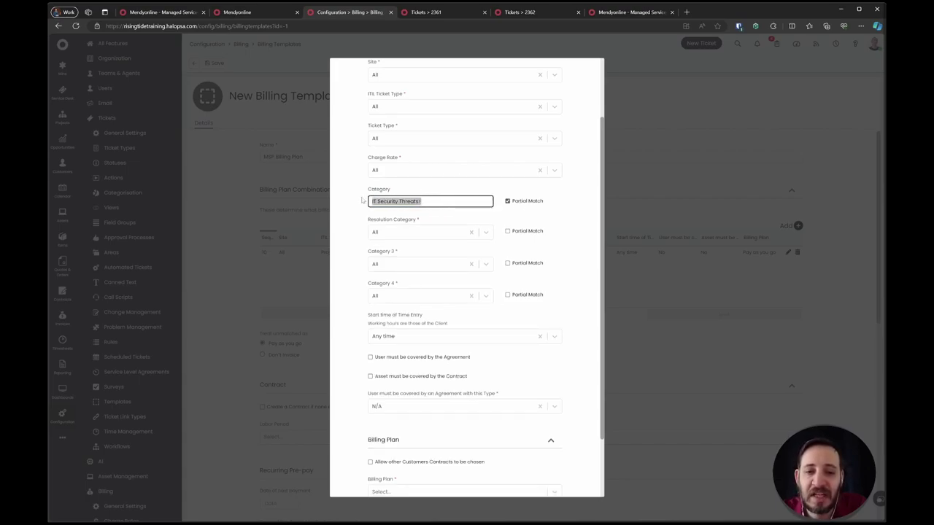
left_click(438, 213)
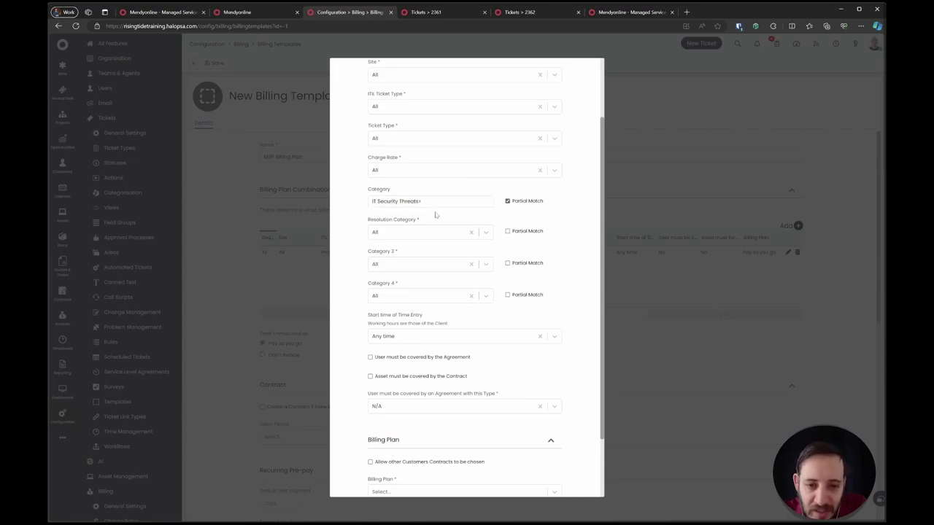
- Set the billing plan to Contract with contract type "Unlimited Enterprise" and save the IT Security Threats combination
scroll(435, 214, "down", 2)
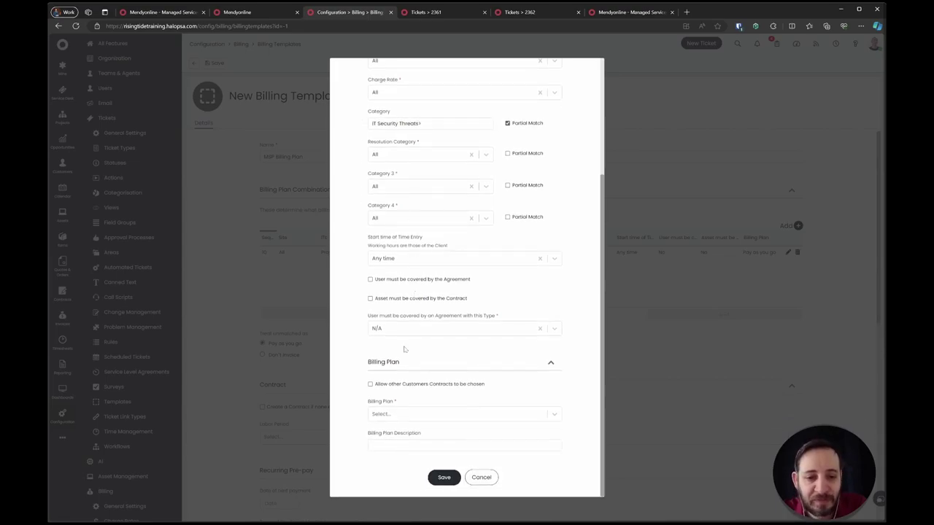
left_click(408, 414)
left_click(416, 451)
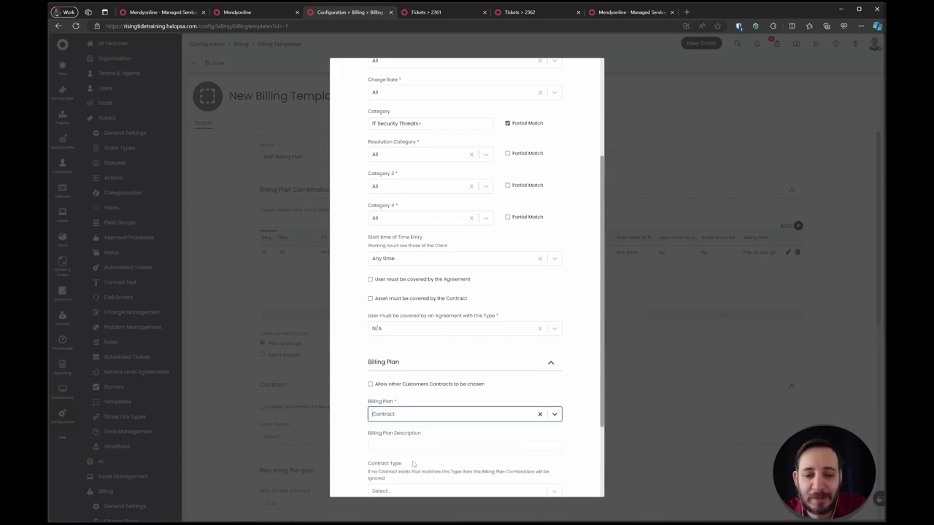
scroll(440, 446, "down", 2)
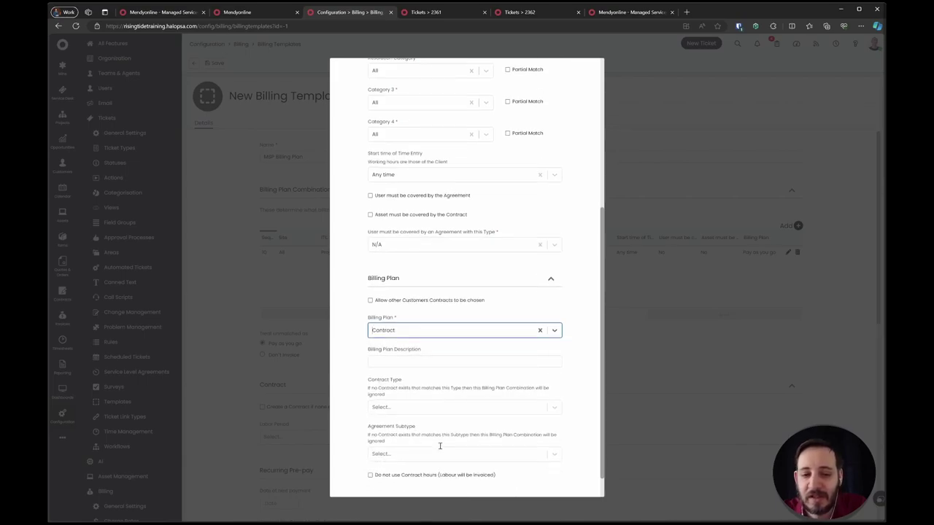
left_click(448, 409)
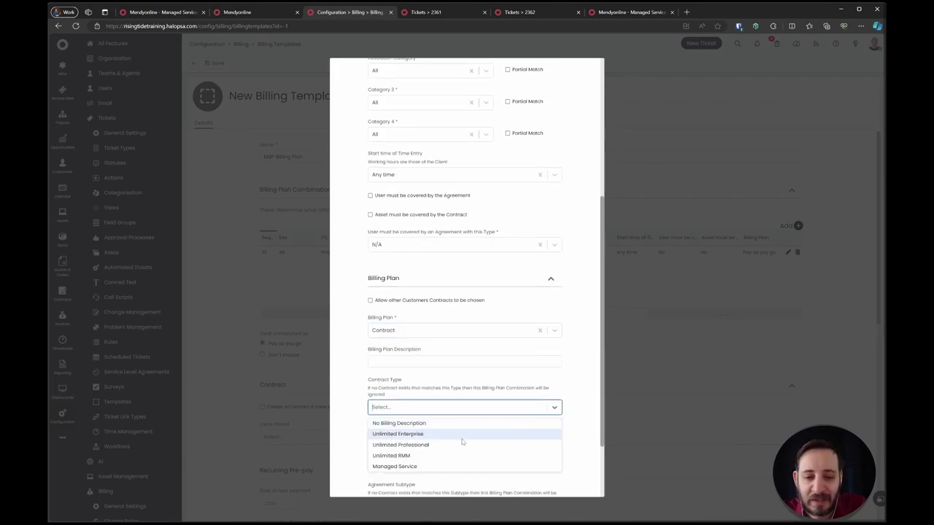
left_click(459, 435)
scroll(458, 438, "down", 1)
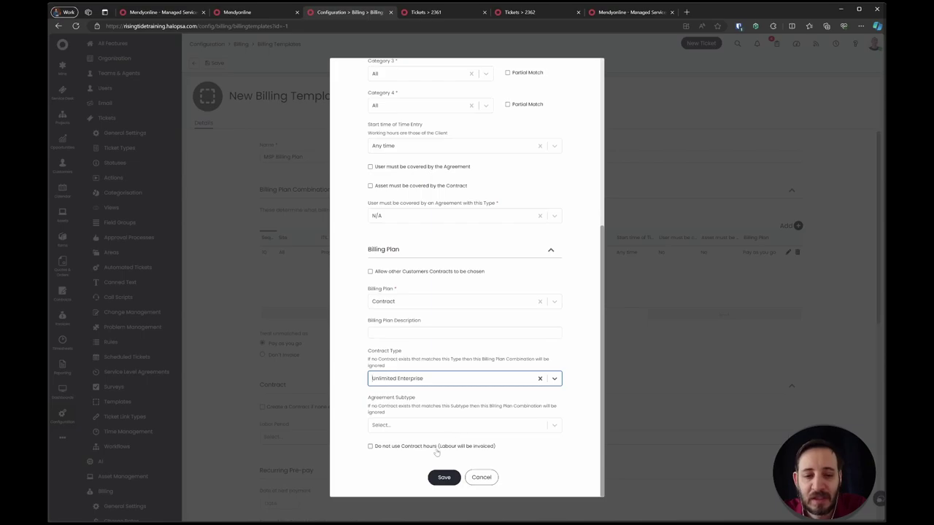
left_click(442, 478)
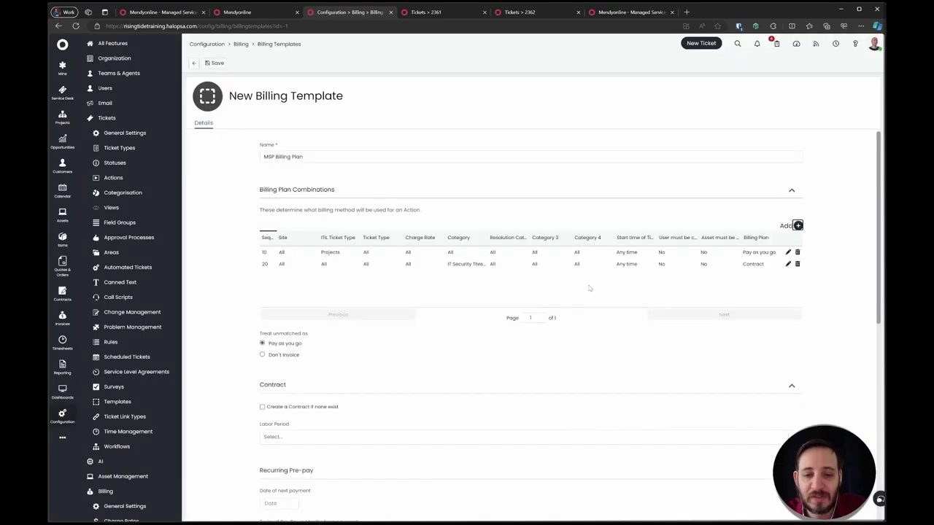
- Start a third billing plan combination with sequence 21 and the category "IT Security Threats>Cylance"
left_click(798, 226)
left_click(379, 122)
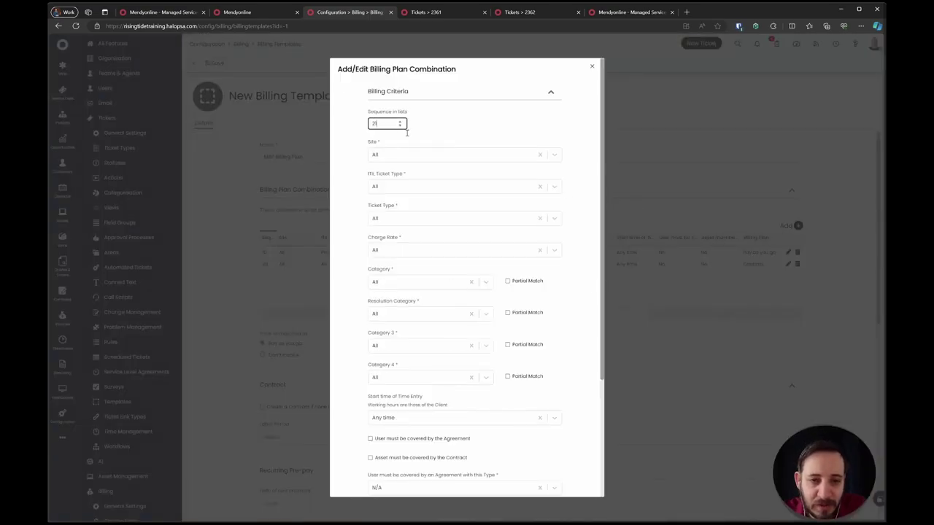
scroll(441, 138, "down", 1)
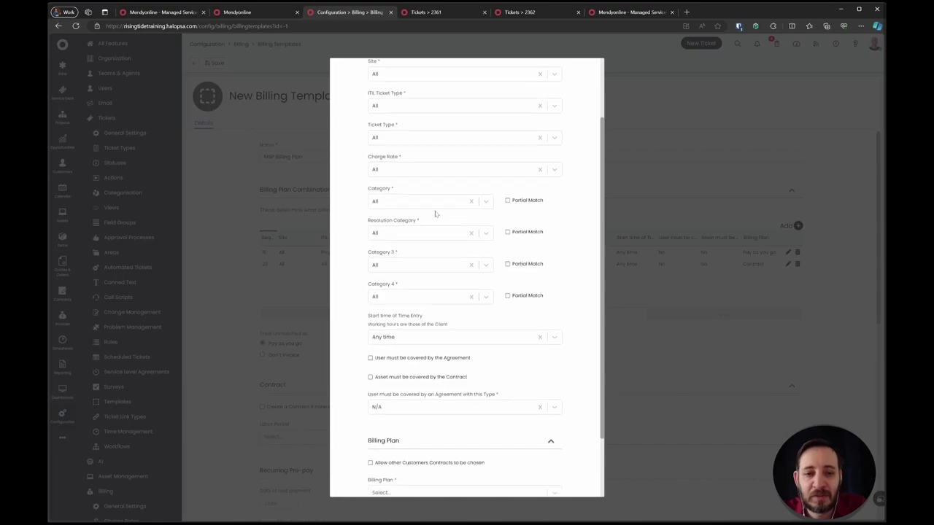
left_click(436, 202)
type("it")
key("Return")
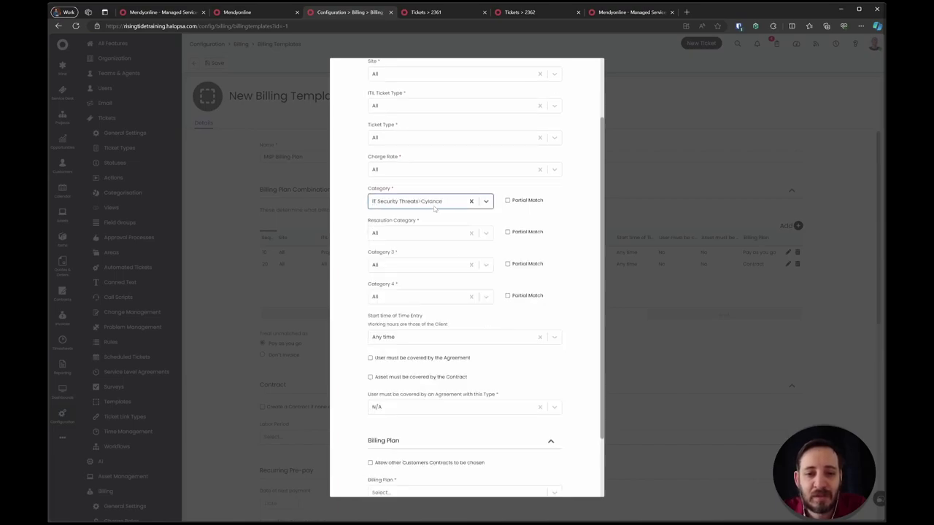
- Enable partial matching for the category and shorten its text to "IT Security Threats>"
left_click(507, 200)
left_click(469, 199)
key("BackSpace")
key("BackSpace")
key("BackSpace")
key("BackSpace")
key("BackSpace")
key("BackSpace")
key("BackSpace")
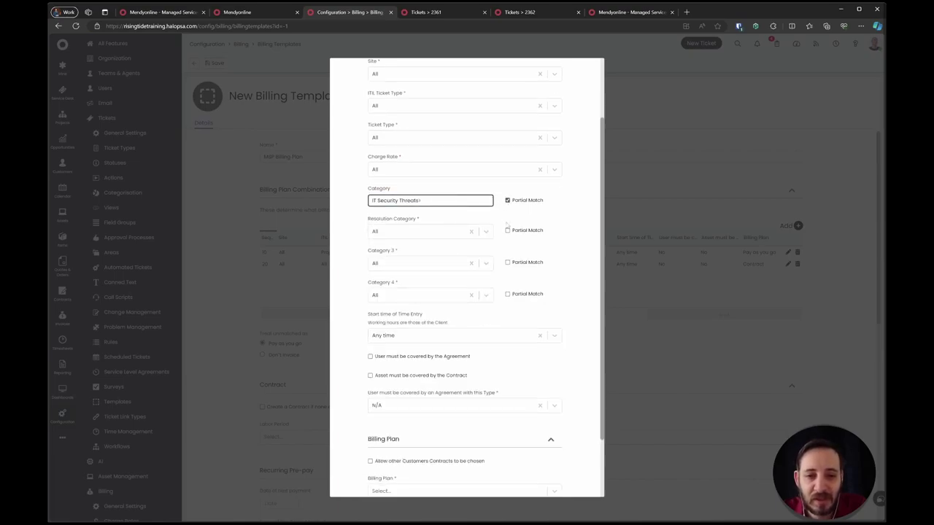
- Set the billing plan to "Pay as you go" and save this IT Security Threats combination
left_click(533, 231)
scroll(542, 229, "down", 1)
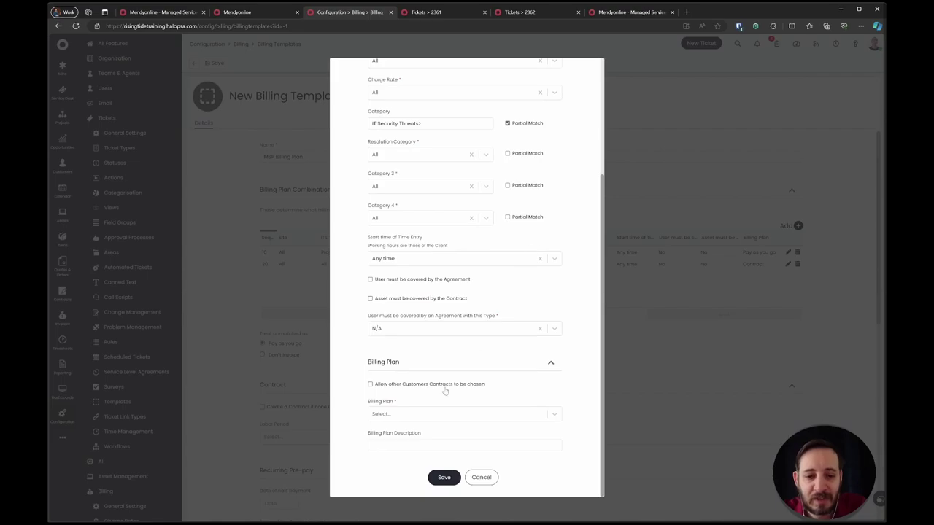
left_click(425, 413)
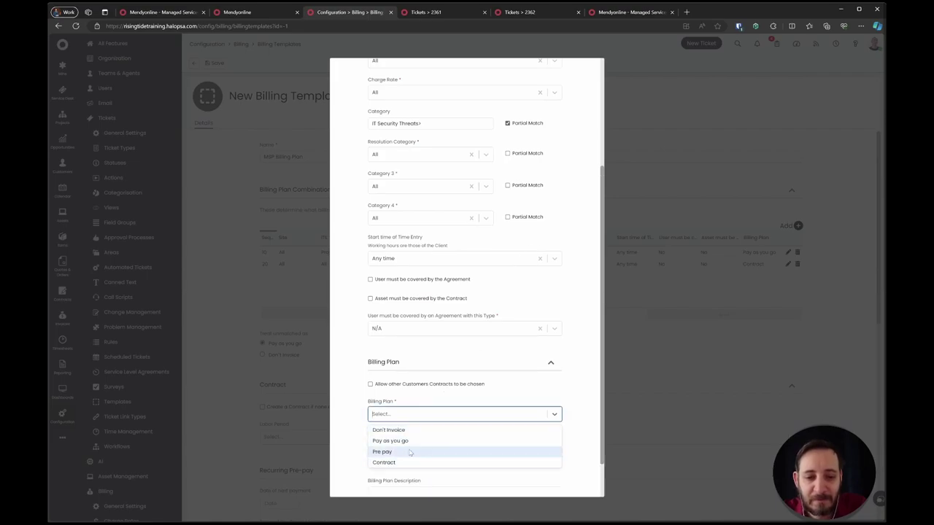
left_click(413, 442)
left_click(444, 476)
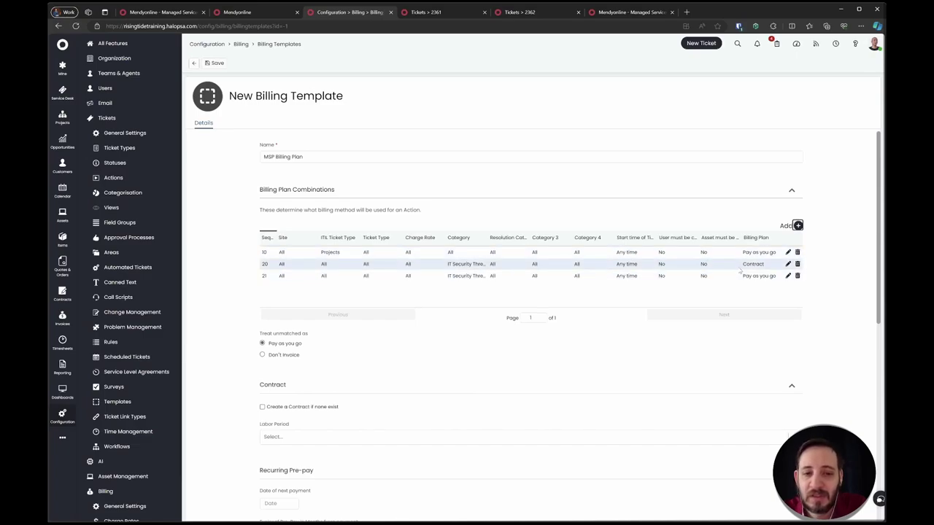
- Start a fourth billing plan combination with sequence 29 and the category "Third Party Applications>User Management"
left_click(798, 226)
left_click(385, 127)
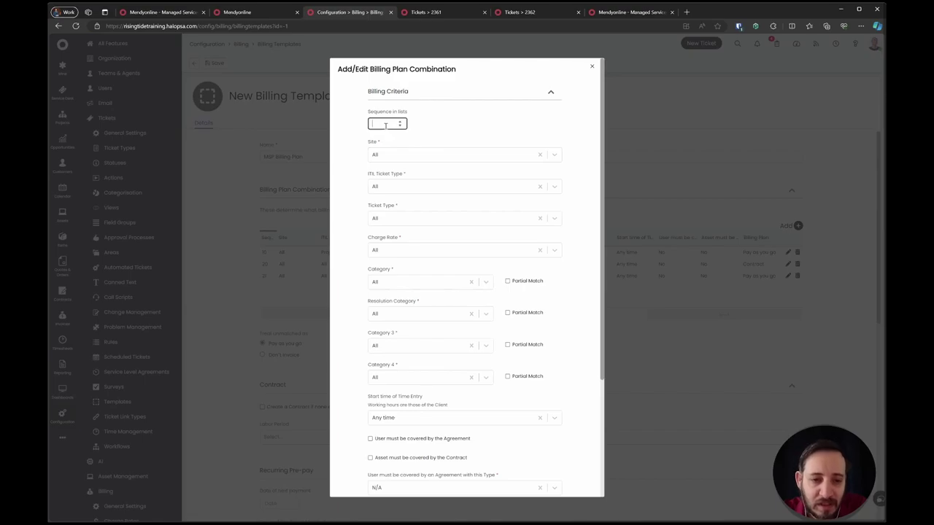
scroll(386, 126, "down", 2)
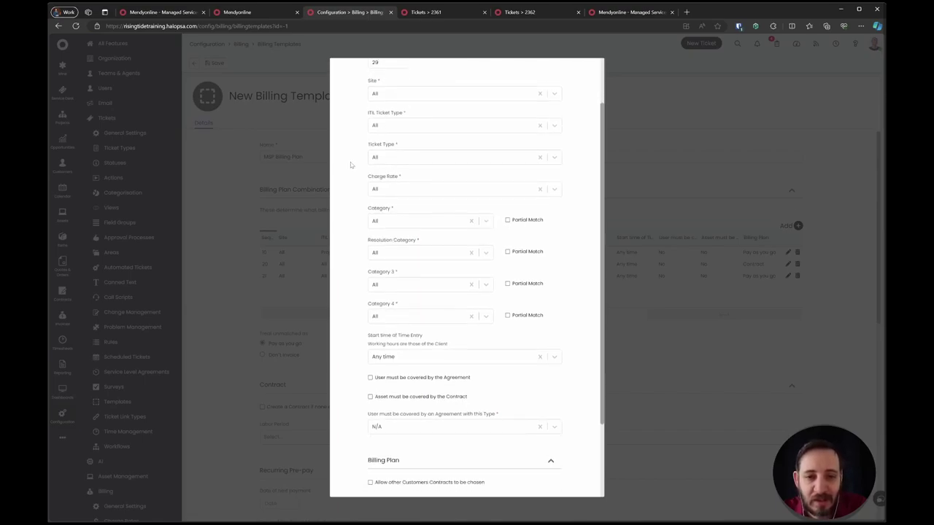
left_click(423, 205)
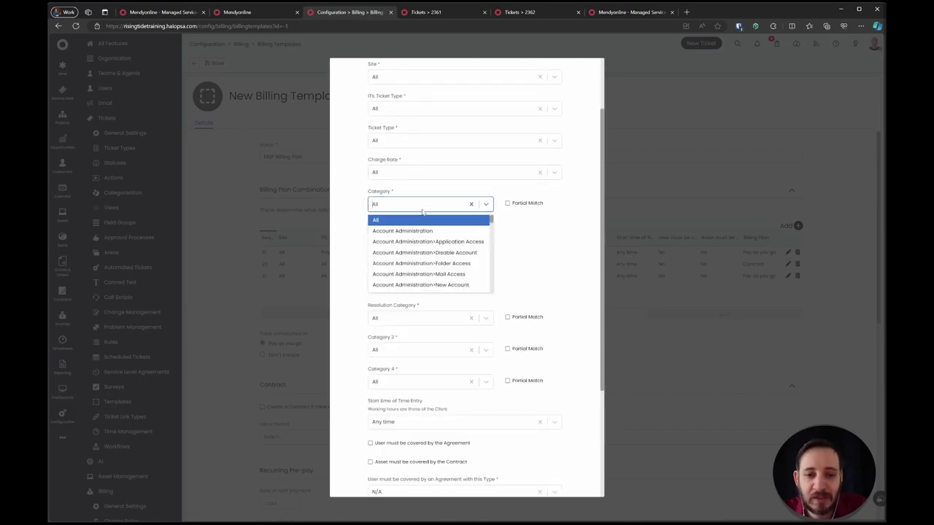
type("third")
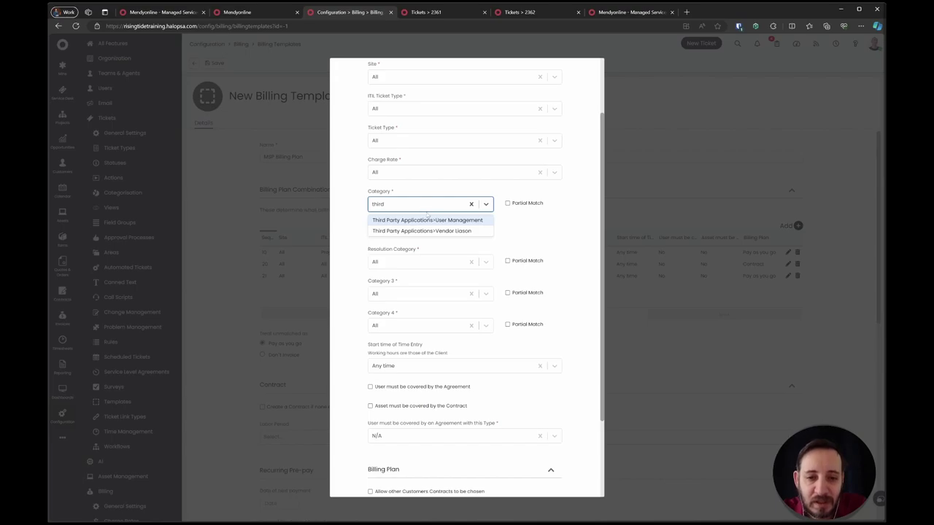
left_click(436, 221)
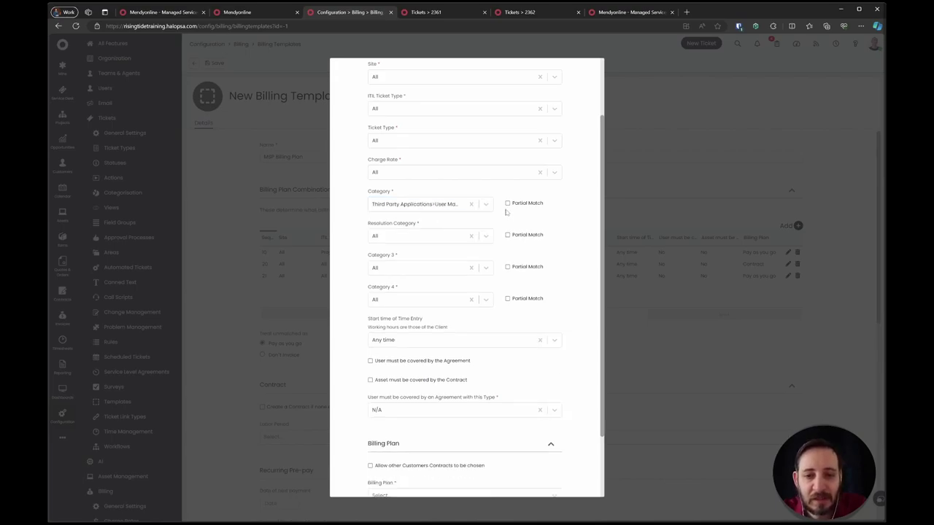
- Turn on partial match for the category and cut its text down to "Third Party Applications>"
left_click(508, 205)
left_click_drag(436, 203, 484, 203)
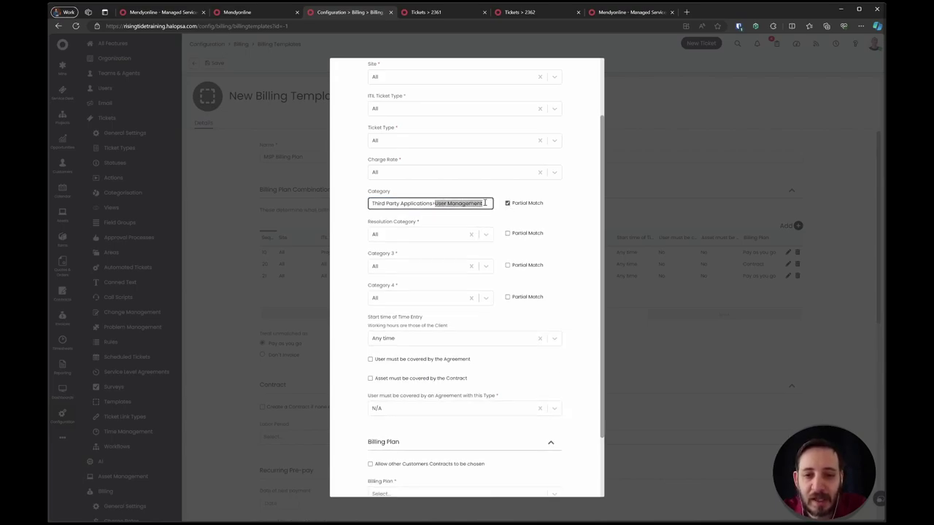
key("BackSpace")
- Set the billing plan to Contract with contract type "Unlimited Enterprise" and save the Third Party Applications combination
scroll(485, 202, "down", 2)
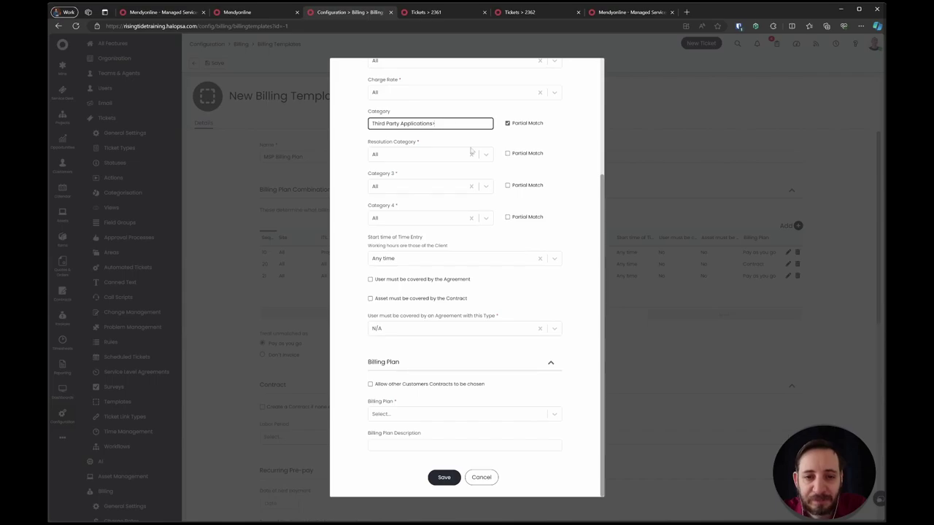
left_click(421, 414)
type("cont")
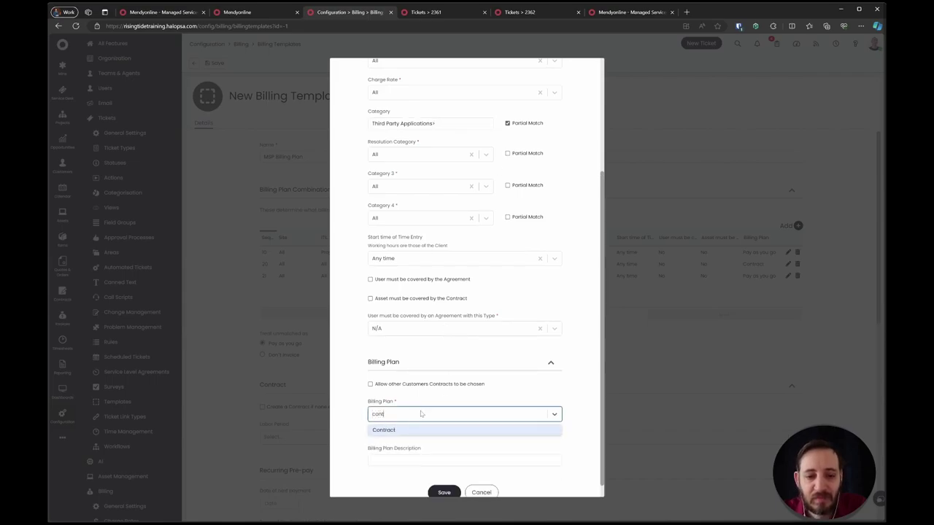
key("Return")
key("Tab")
scroll(421, 412, "down", 1)
left_click(410, 403)
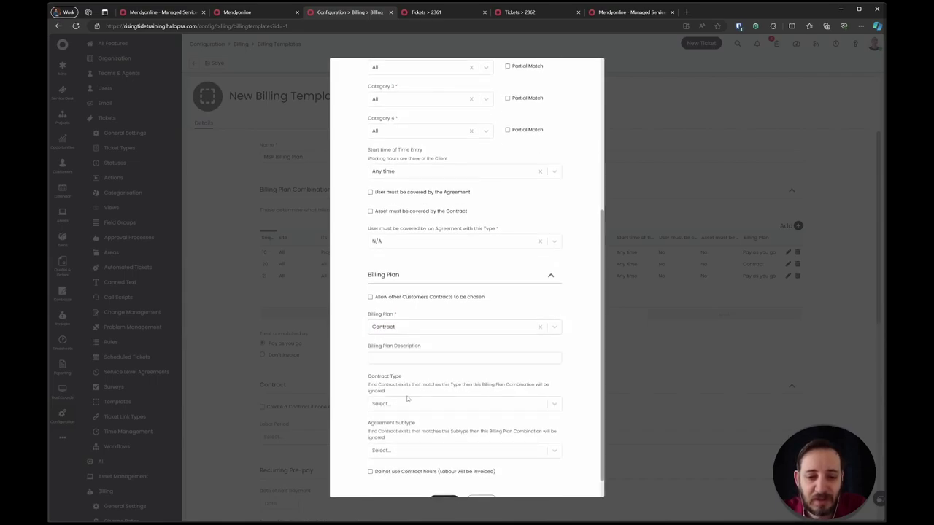
left_click(425, 430)
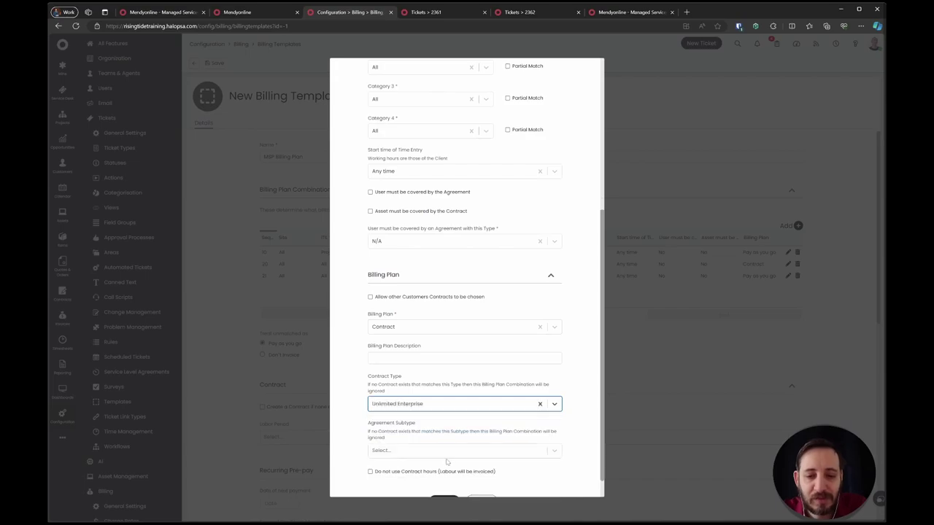
scroll(436, 477, "down", 1)
left_click(438, 478)
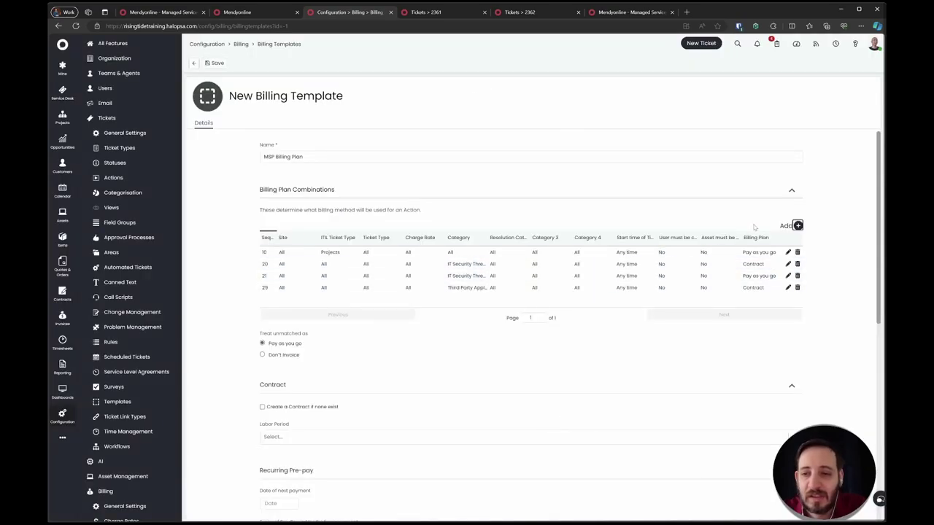
- Start a fifth billing plan combination with sequence 31
triple_click(483, 287)
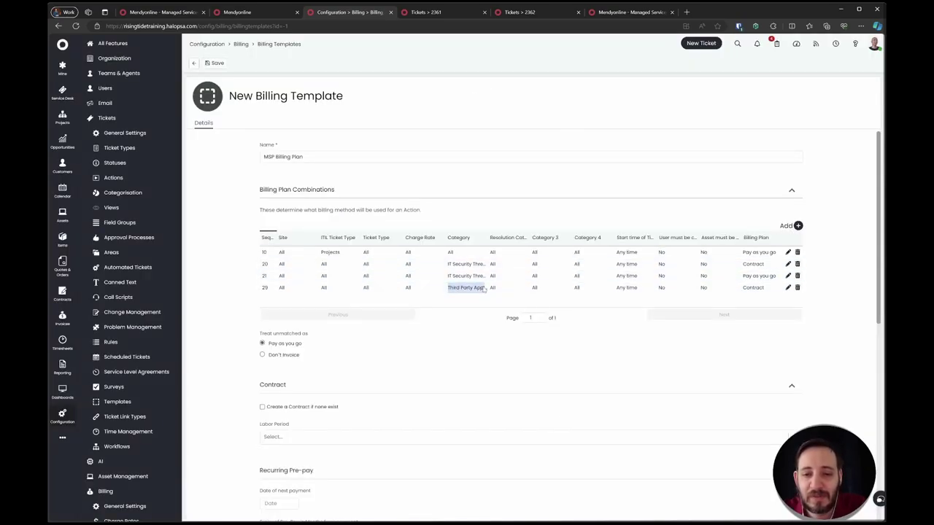
left_click(788, 226)
left_click(381, 123)
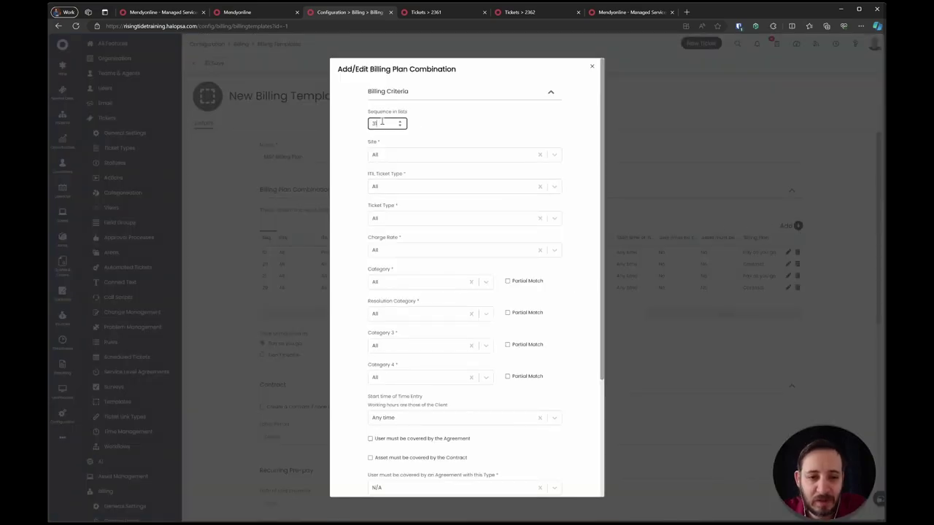
scroll(381, 122, "down", 3)
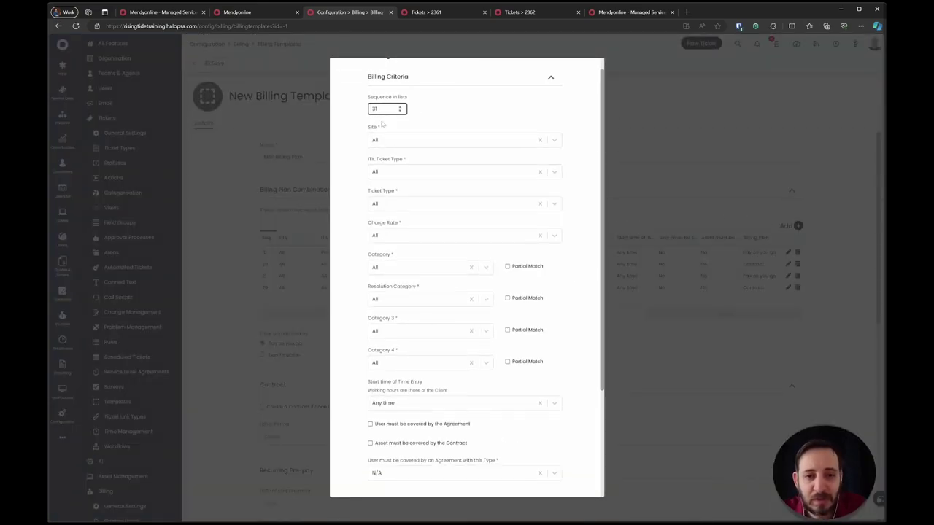
- Set the combination's category to a partial match on "Third Party Applications>"
scroll(382, 124, "down", 3)
left_click(400, 222)
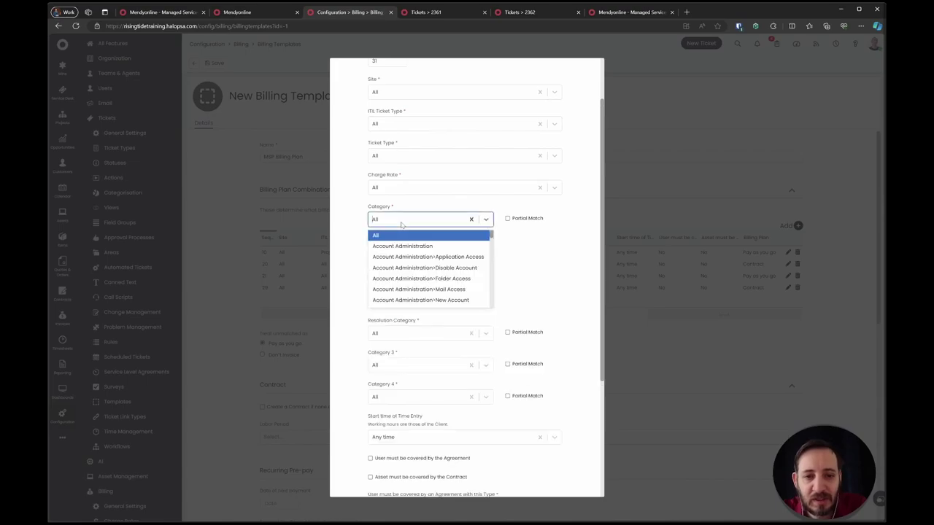
scroll(423, 270, "down", 10)
left_click(445, 235)
left_click(509, 228)
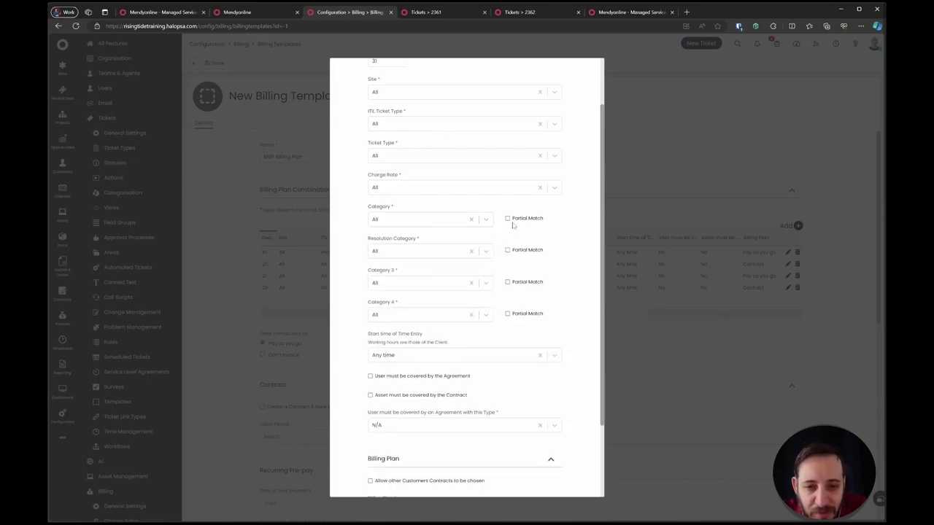
left_click(511, 220)
left_click(452, 223)
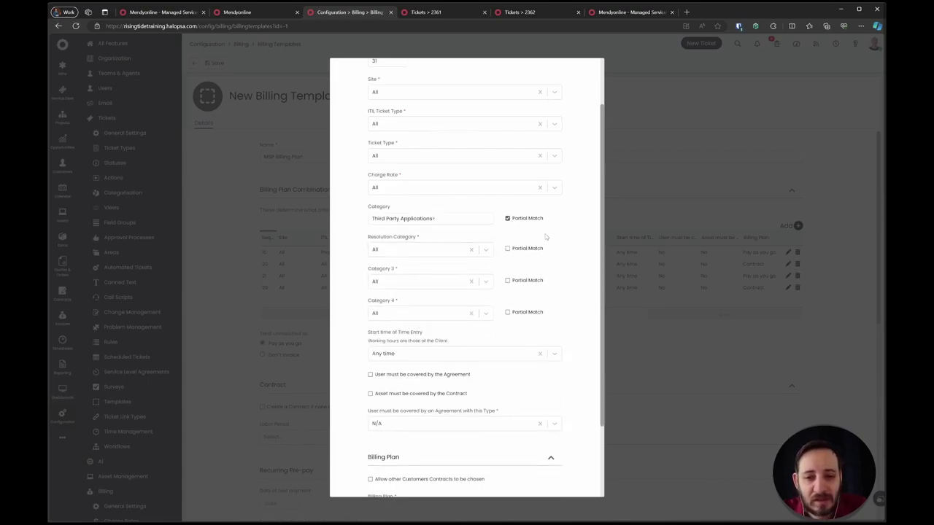
- Choose the Contract billing plan with contract type "Unlimited Enterprise" and save the combination with sequence 31
scroll(545, 237, "down", 2)
left_click(438, 412)
type("cont")
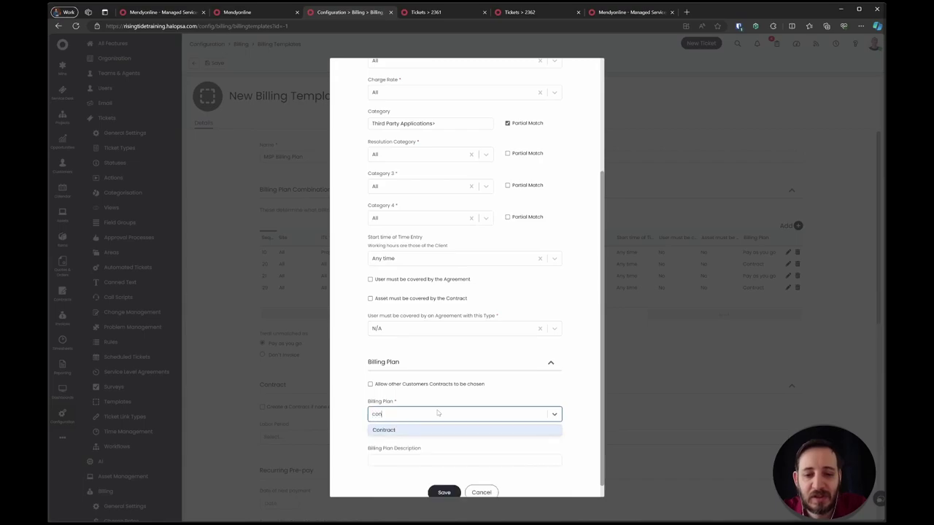
key("Return")
key("Tab")
key("Tab")
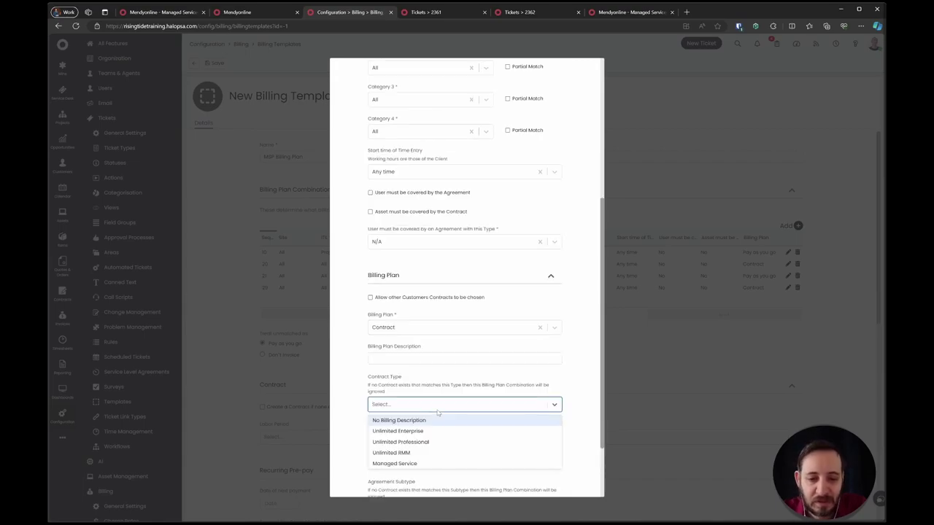
type("ent")
key("Return")
key("Return")
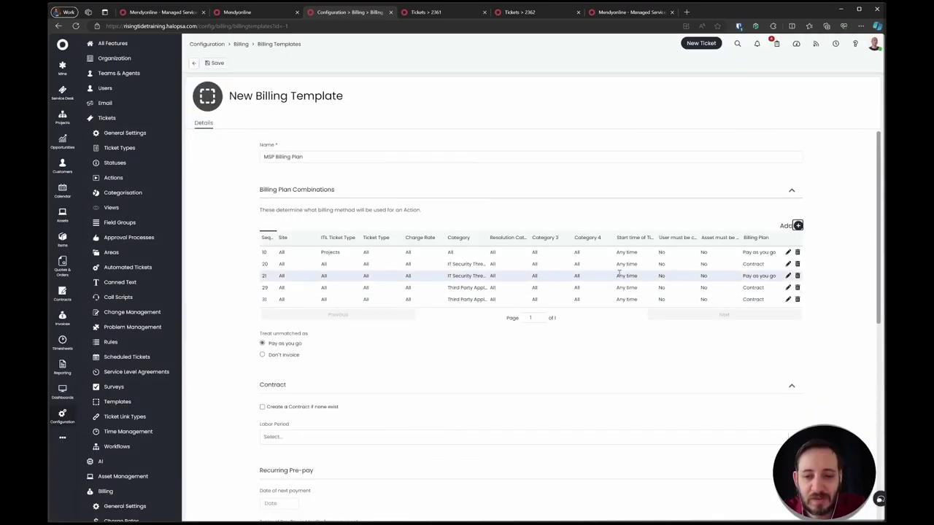
- Start a sixth billing plan combination with sequence 32 and a partial-match category of "Third Party Applications>"
scroll(618, 274, "down", 2)
left_click(797, 160)
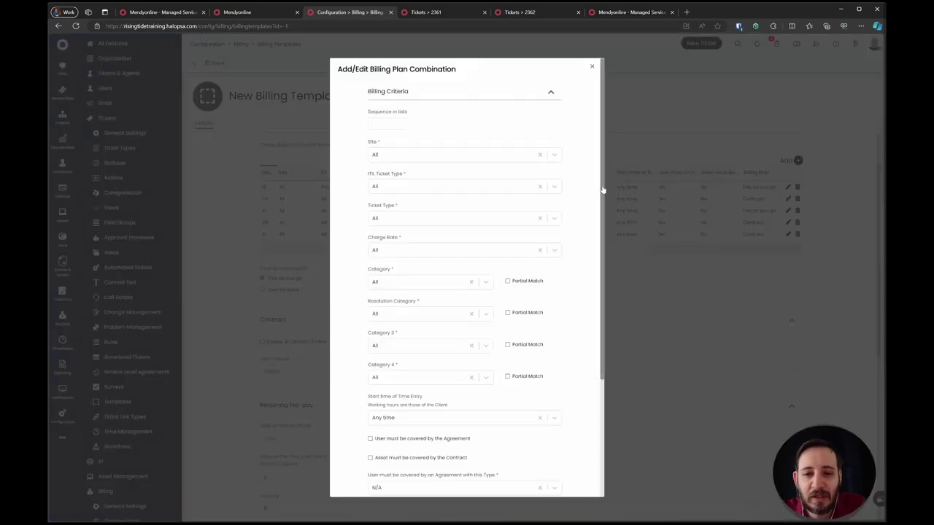
left_click(388, 123)
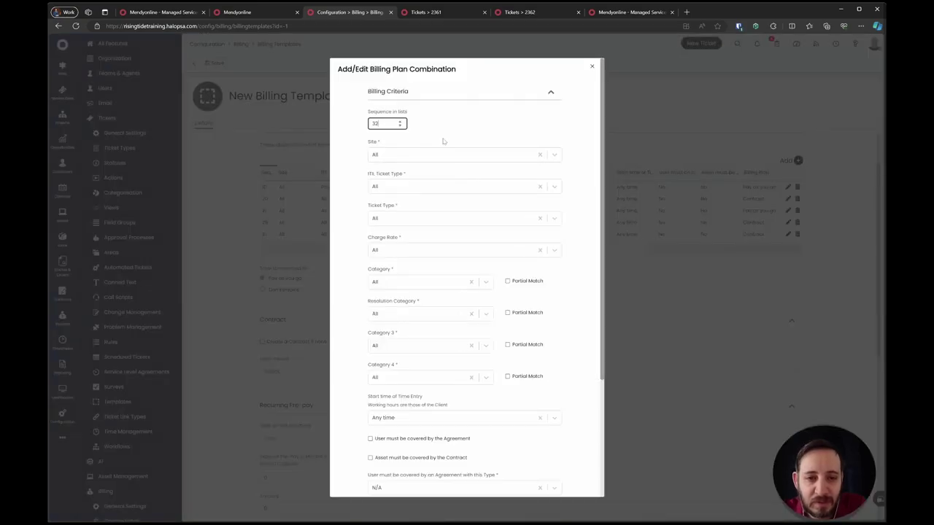
scroll(437, 146, "down", 3)
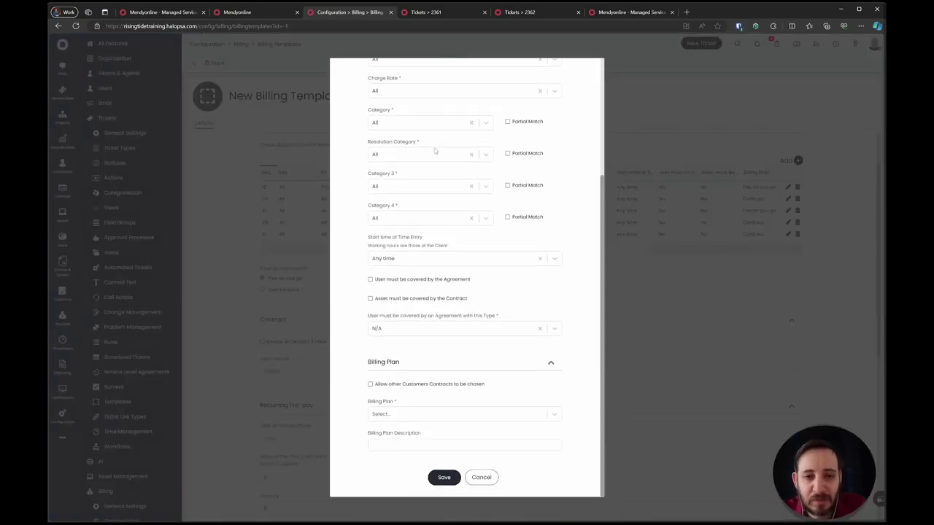
left_click(507, 123)
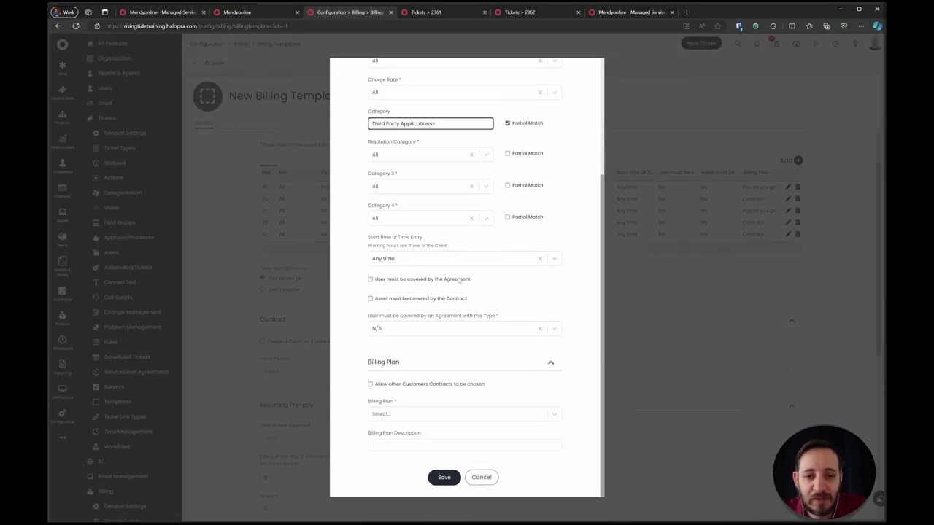
- Set the billing plan to "Pay as you go" and save the combination with sequence 32
left_click(436, 414)
left_click(421, 441)
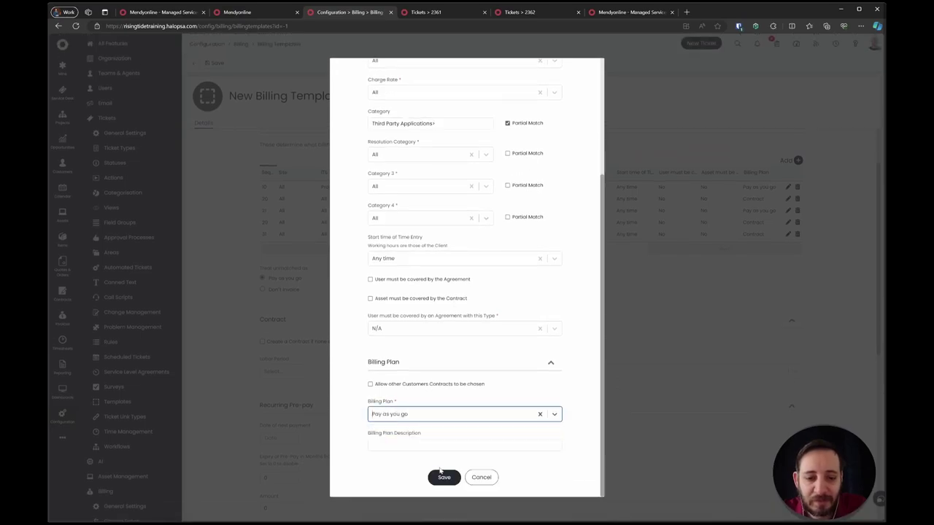
left_click(442, 477)
scroll(584, 219, "down", 1)
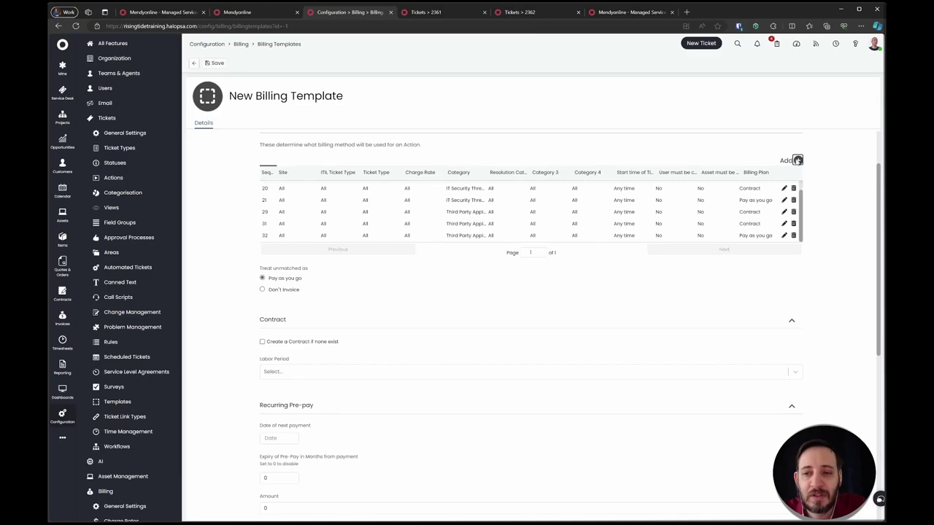
- Start a seventh billing plan combination in the billing template
left_click(797, 160)
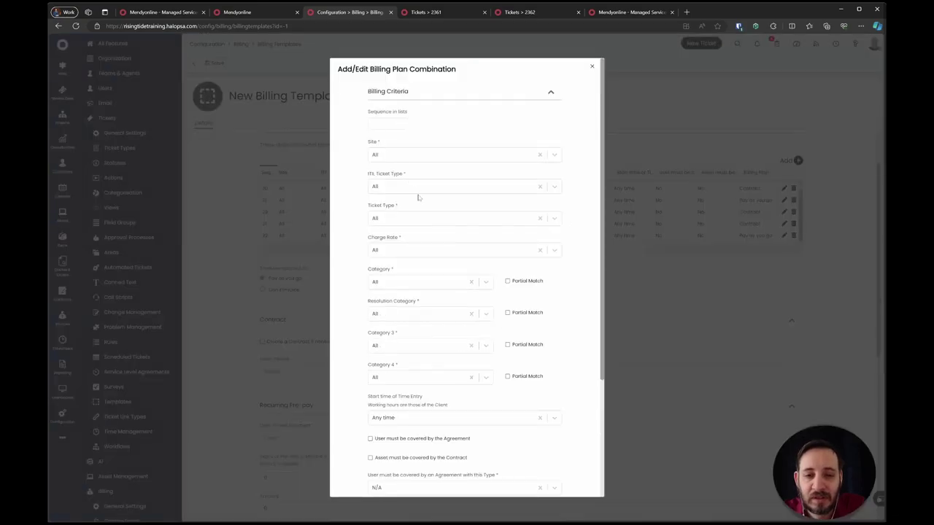
scroll(430, 219, "down", 2)
scroll(440, 244, "up", 2)
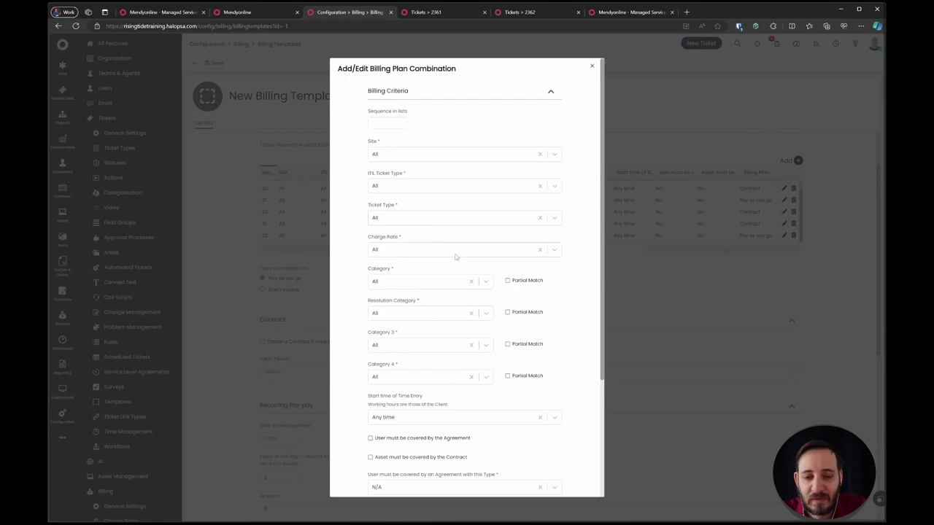
scroll(455, 257, "down", 3)
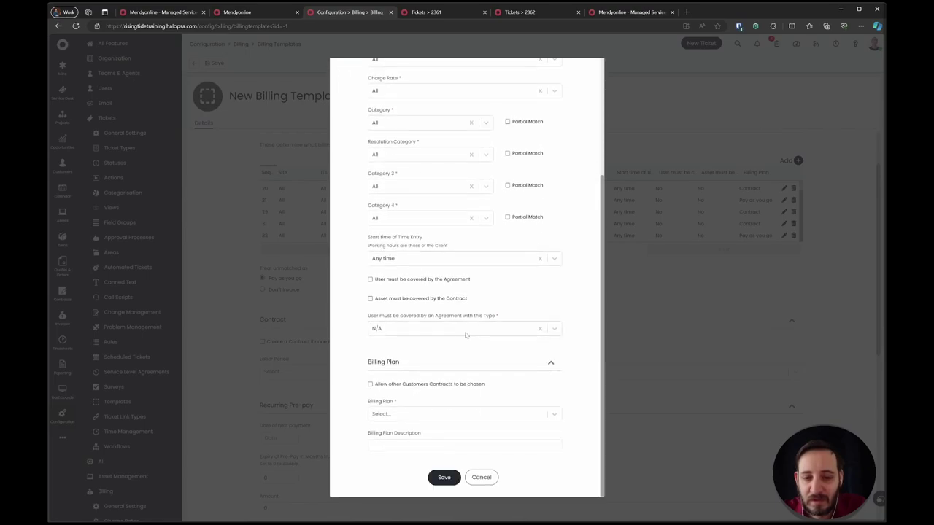
scroll(465, 335, "up", 1)
scroll(467, 294, "up", 2)
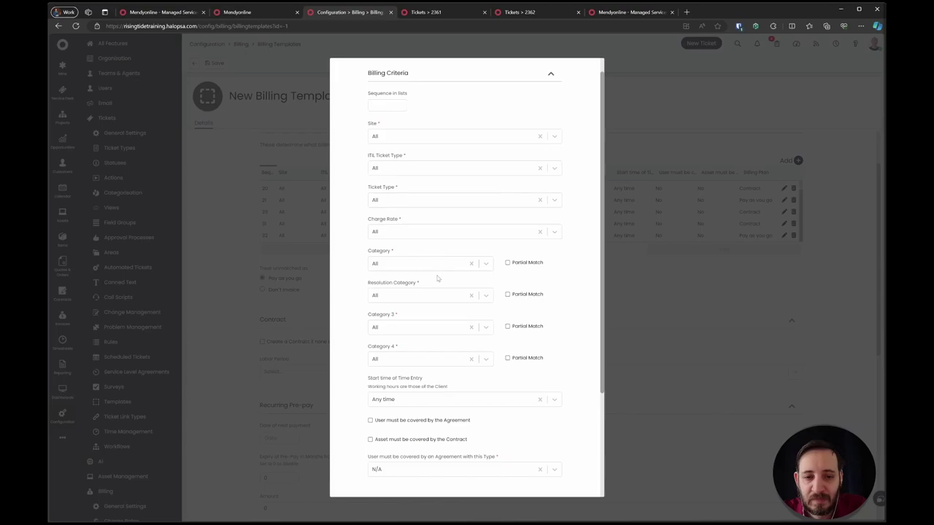
scroll(432, 201, "down", 1)
- Set the combination's ticket type to Incident
left_click(436, 191)
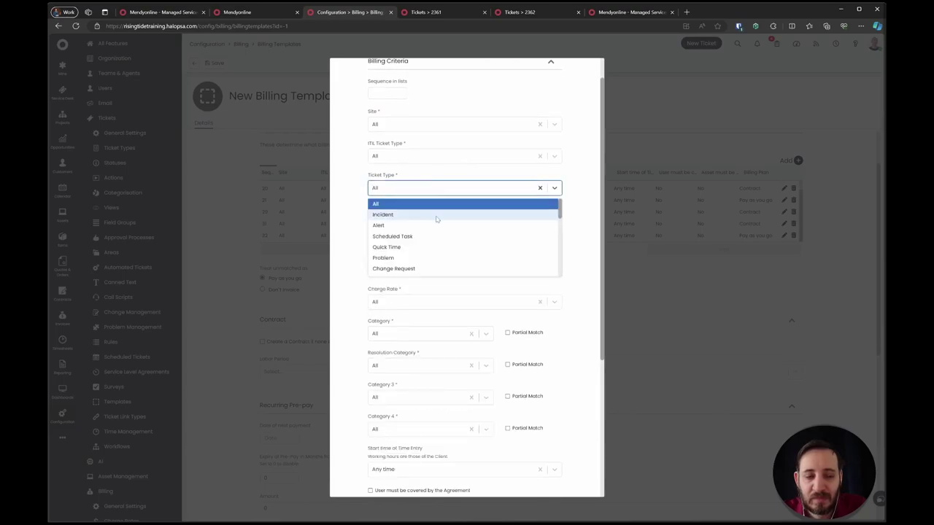
left_click(436, 216)
scroll(439, 210, "down", 3)
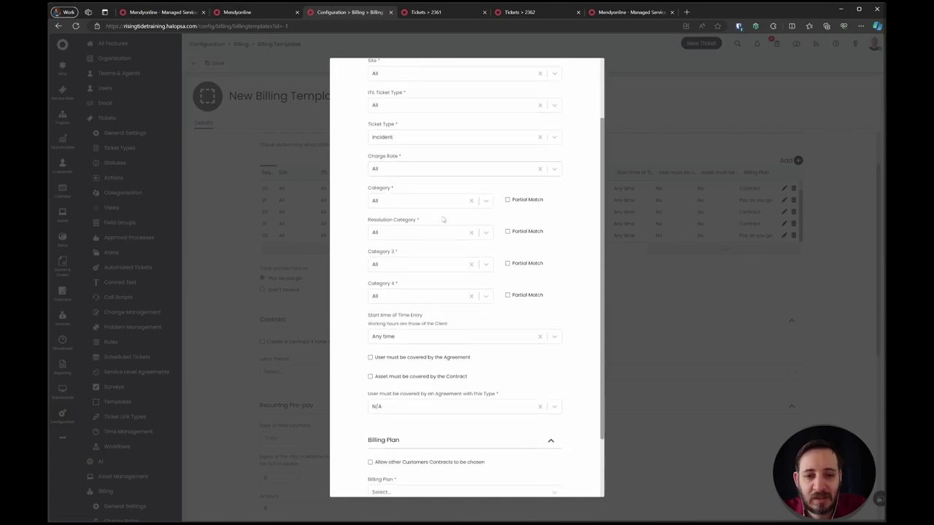
- Set the combination's billing plan to Contract
scroll(407, 194, "down", 4)
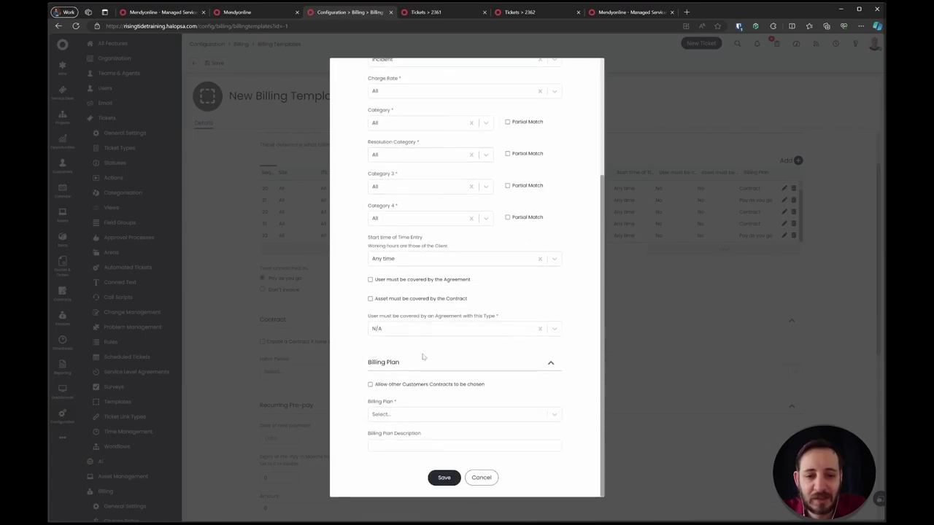
left_click(424, 414)
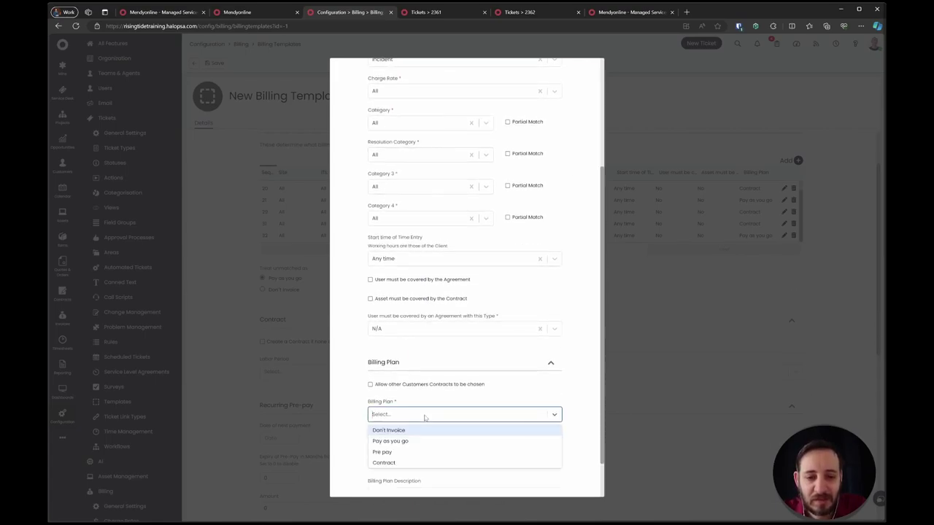
left_click(425, 462)
left_click(424, 436)
scroll(424, 436, "down", 3)
left_click(434, 406)
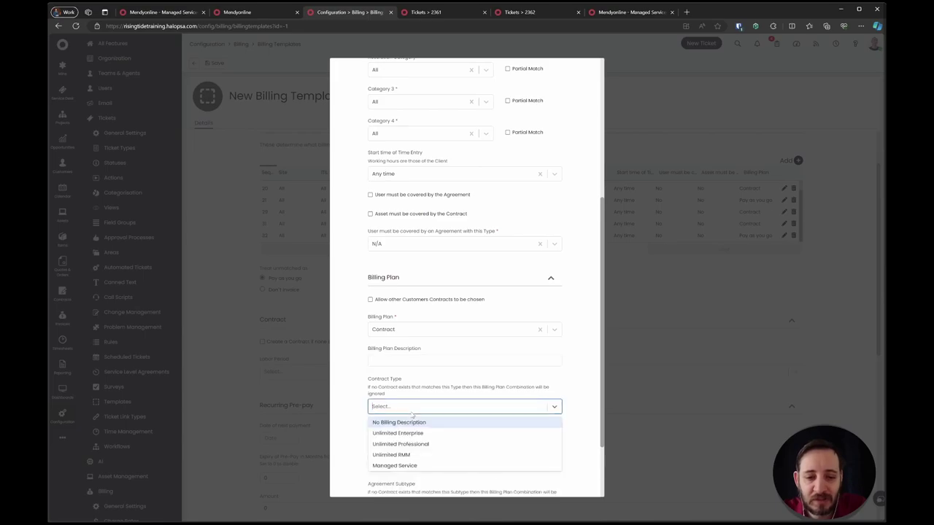
left_click(431, 387)
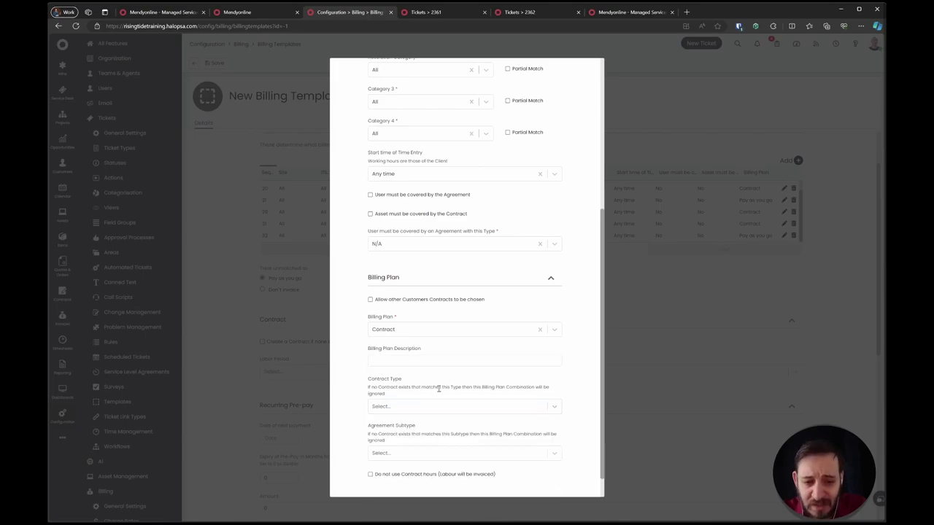
scroll(439, 390, "down", 1)
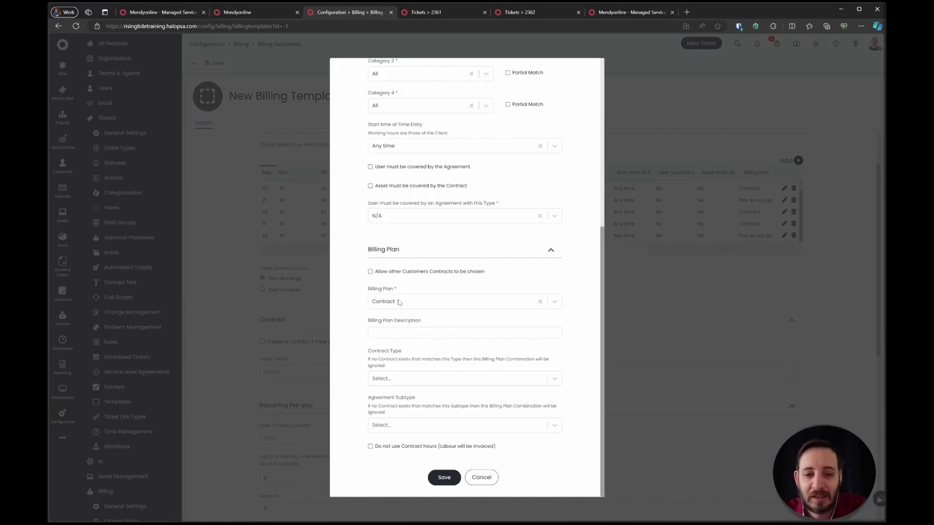
- Set the combination's agreement subtype to Managed
left_click(420, 424)
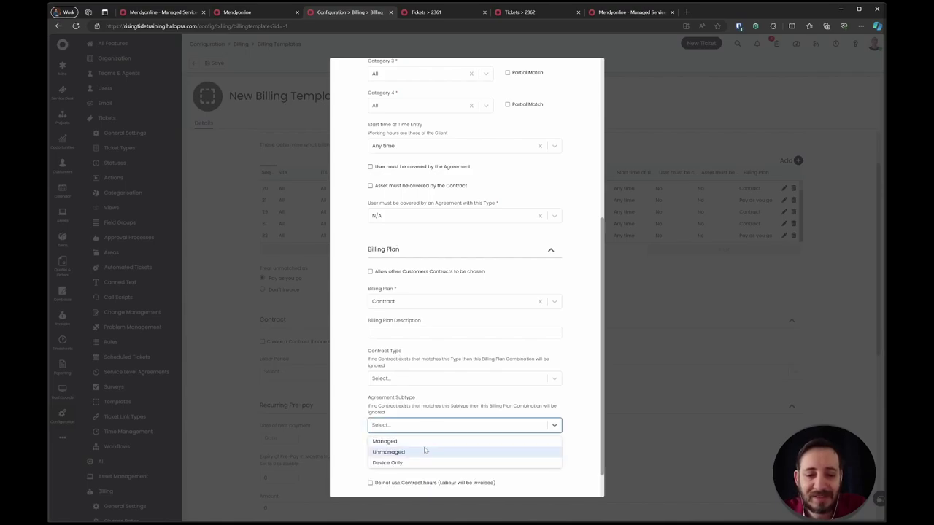
left_click(423, 440)
left_click(425, 406)
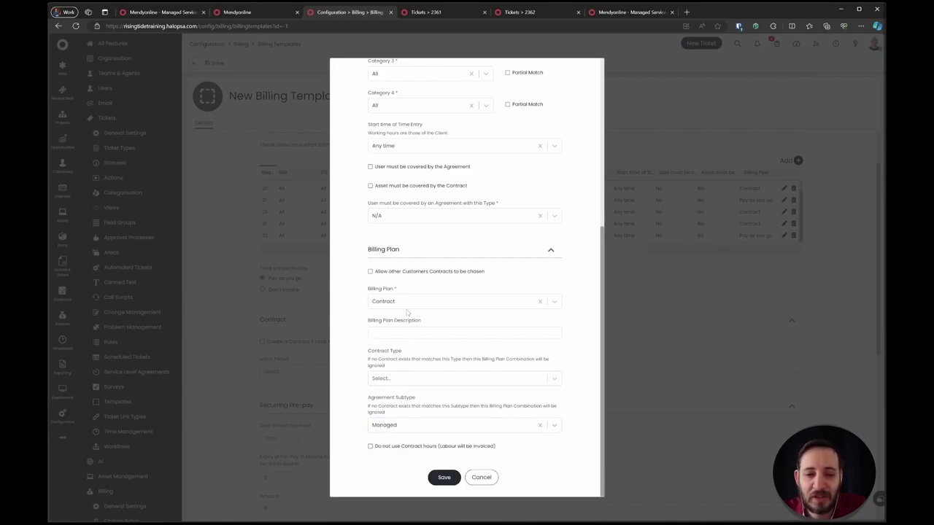
- Set the combination's ticket type back to All
scroll(448, 320, "up", 5)
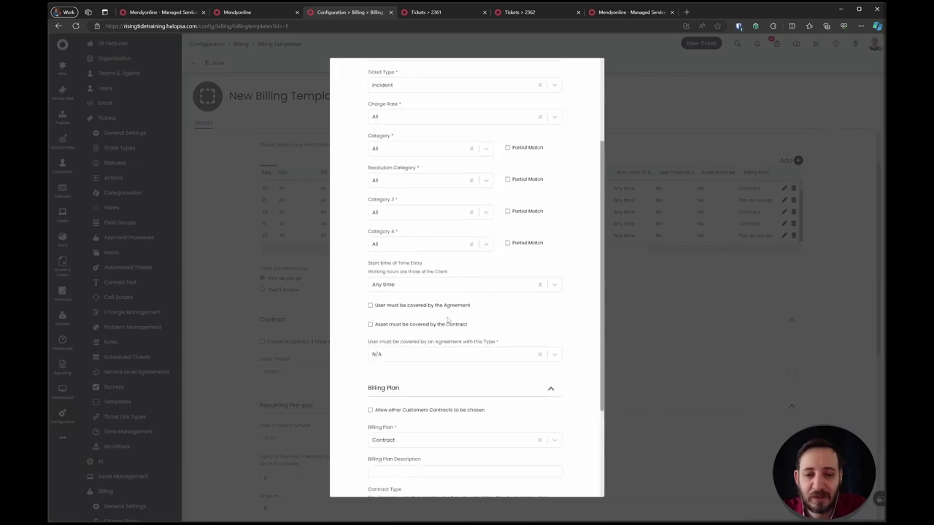
scroll(448, 320, "up", 1)
scroll(448, 319, "down", 1)
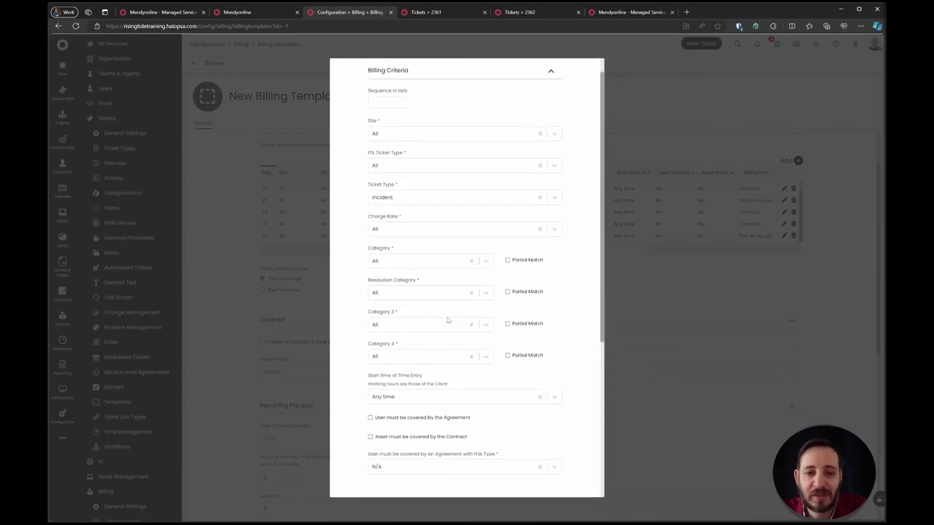
left_click(432, 194)
left_click(413, 211)
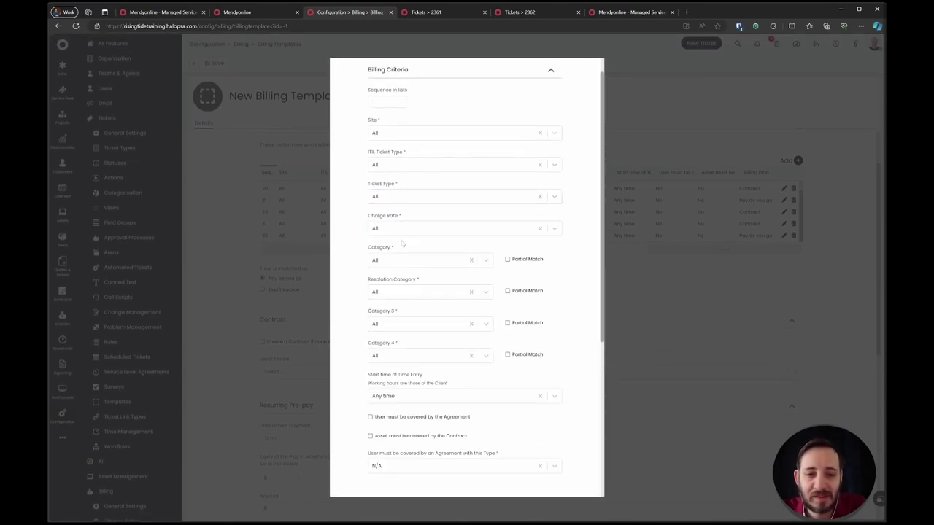
- Set the contract type to "Unlimited RMM" and clear the agreement subtype
scroll(409, 242, "down", 3)
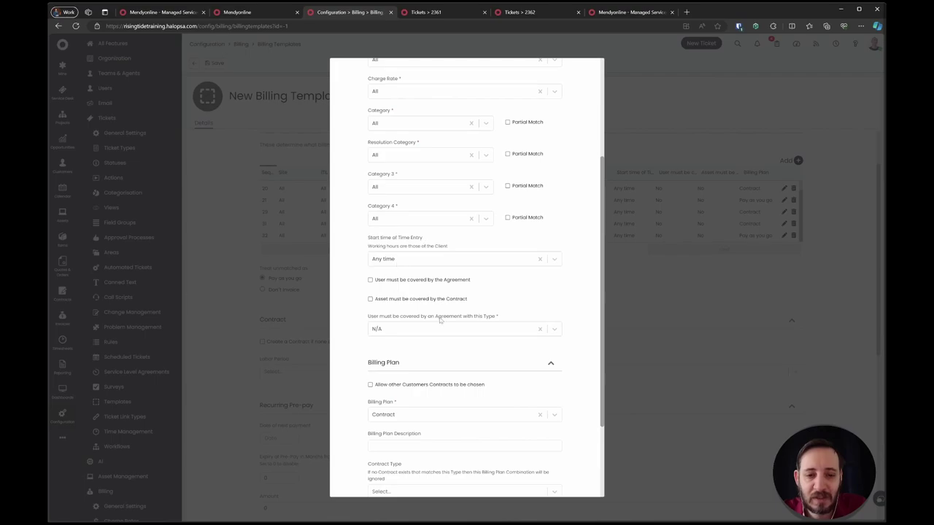
scroll(431, 337, "down", 3)
scroll(431, 339, "up", 1)
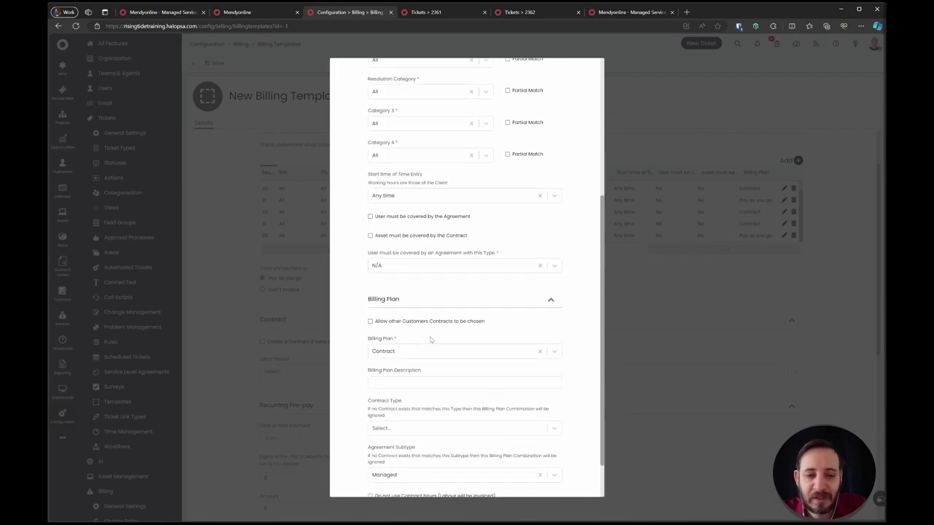
left_click(420, 428)
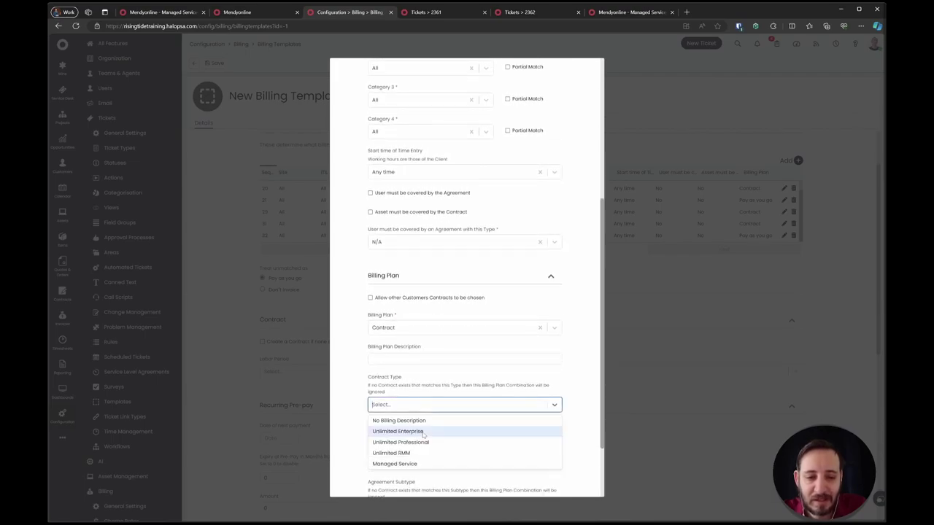
left_click(433, 454)
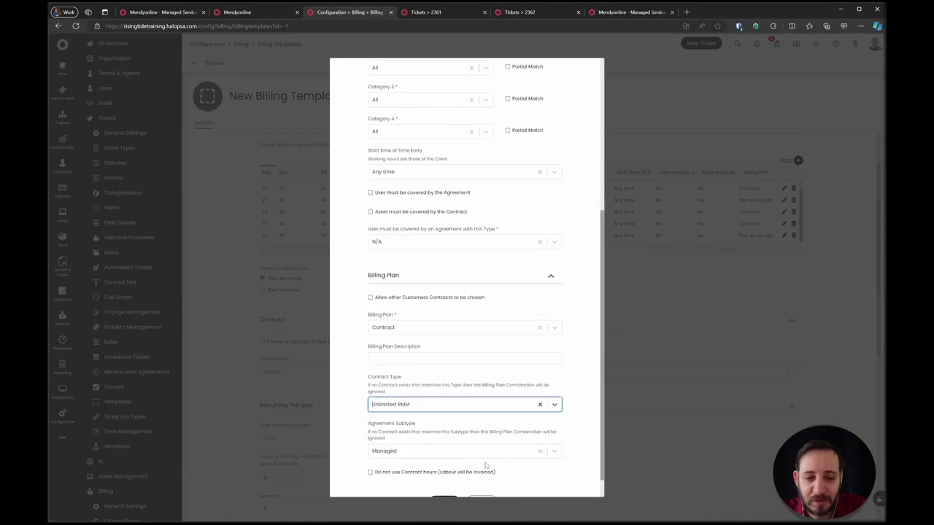
left_click(542, 451)
left_click(574, 438)
scroll(574, 437, "up", 5)
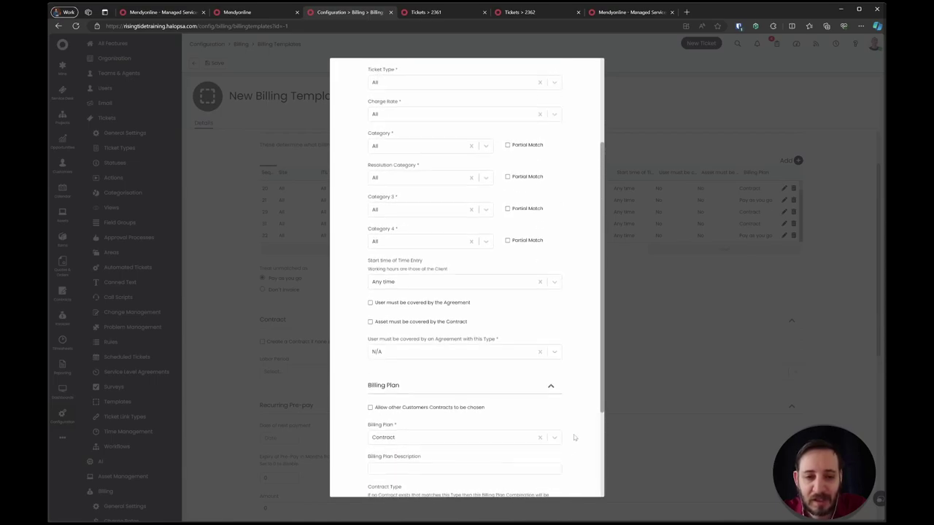
- Set the combination's category to a partial match on "RMM Monitoring>"
left_click(420, 202)
type("RMM")
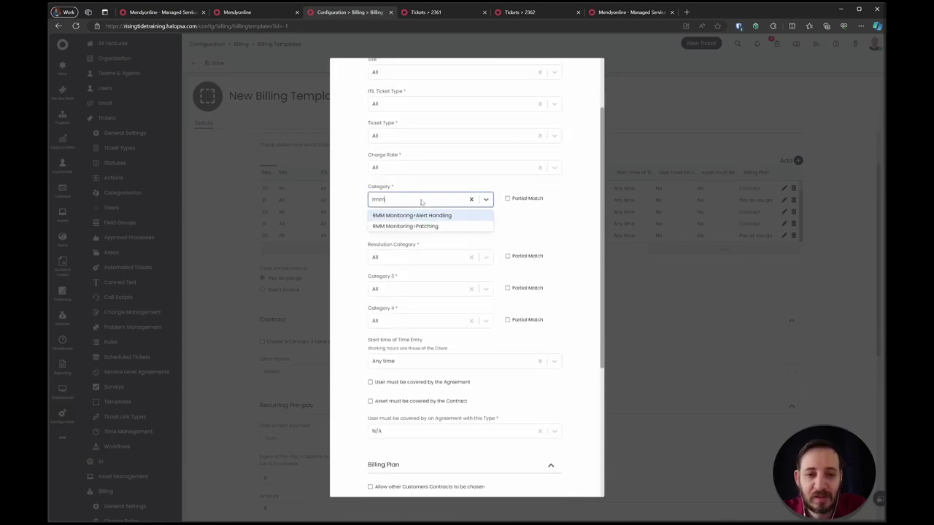
left_click(426, 218)
left_click(513, 199)
left_click(455, 197)
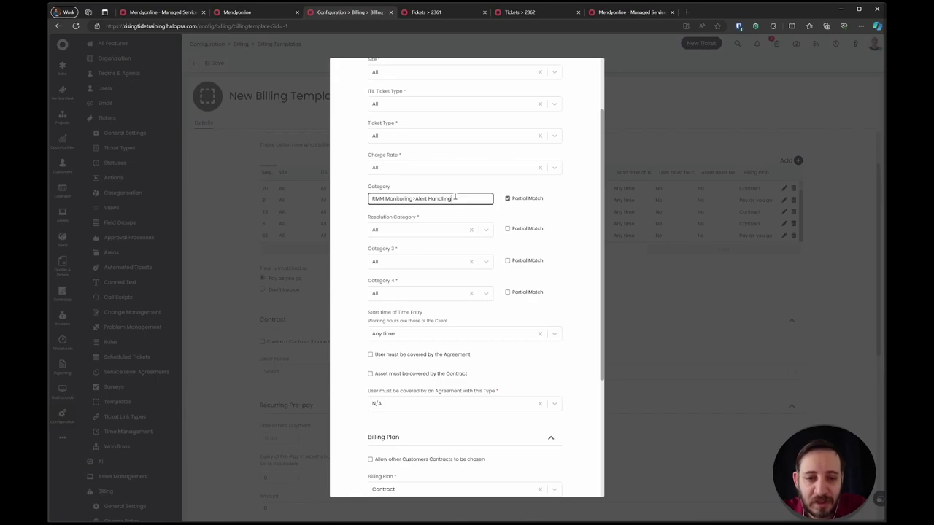
key("ctrl+BackSpace")
key("ctrl+BackSpace")
scroll(452, 191, "down", 1)
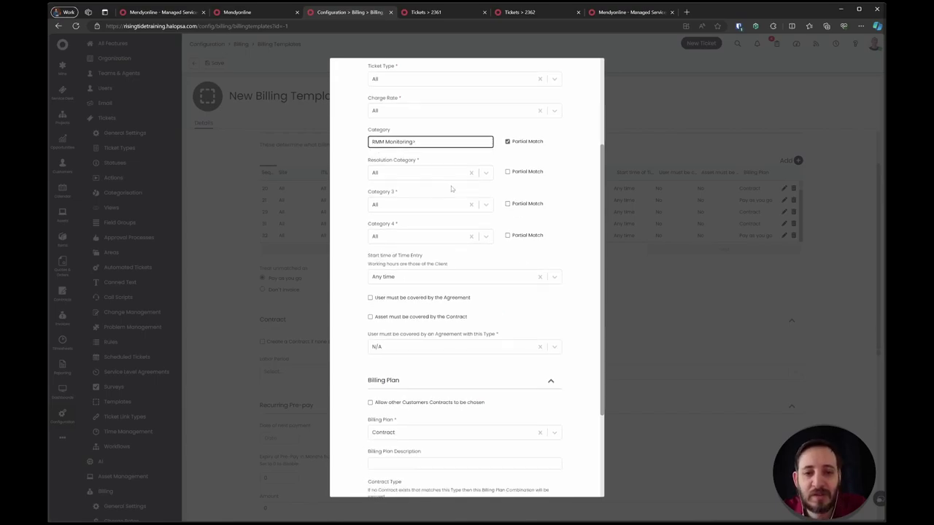
- Set the combination's sequence to 40 and save it
scroll(524, 208, "up", 3)
left_click(388, 122)
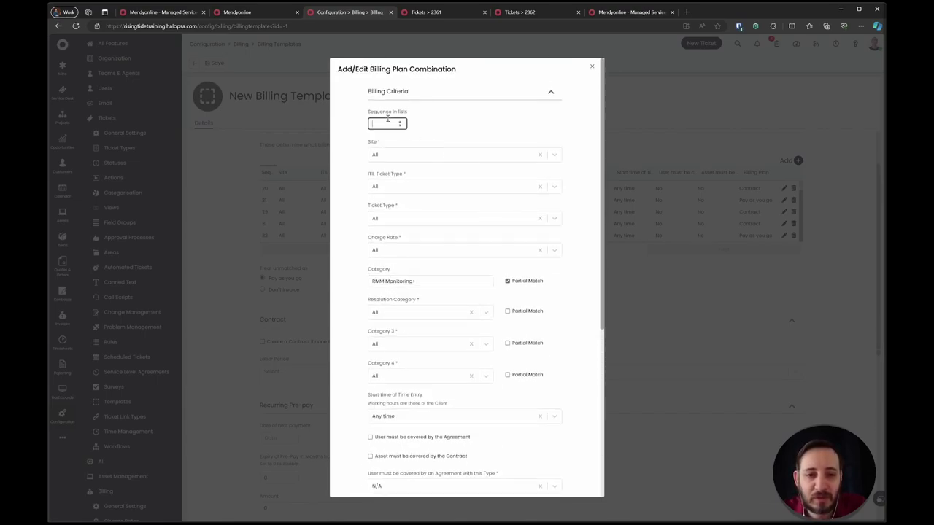
scroll(442, 204, "down", 5)
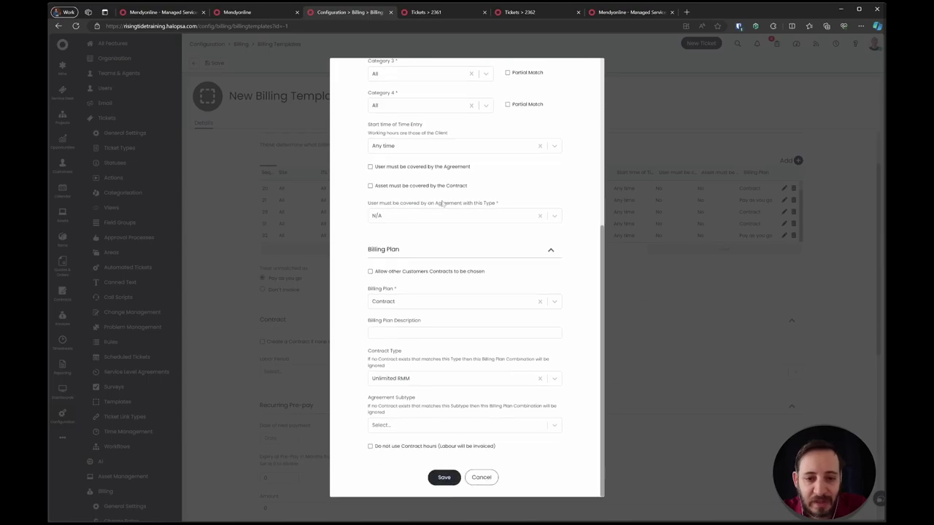
left_click(443, 476)
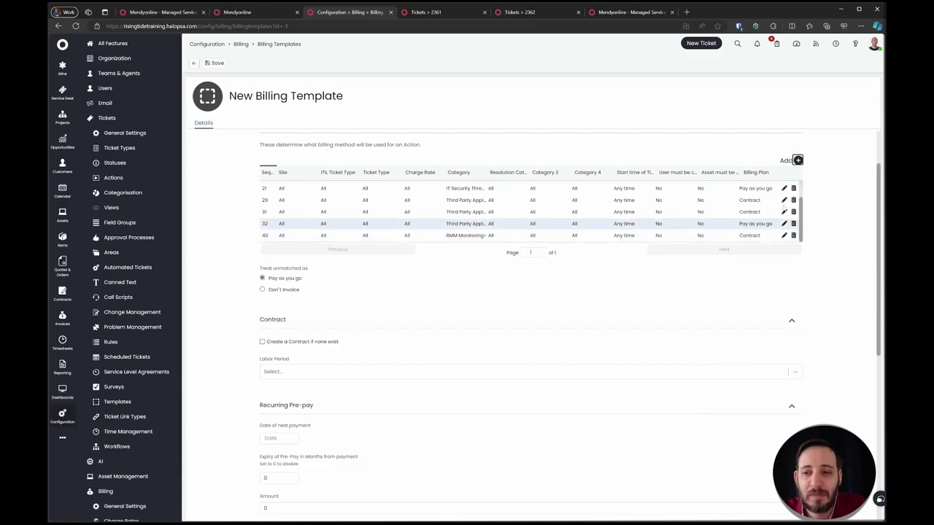
- Start an eighth billing plan combination
left_click(798, 161)
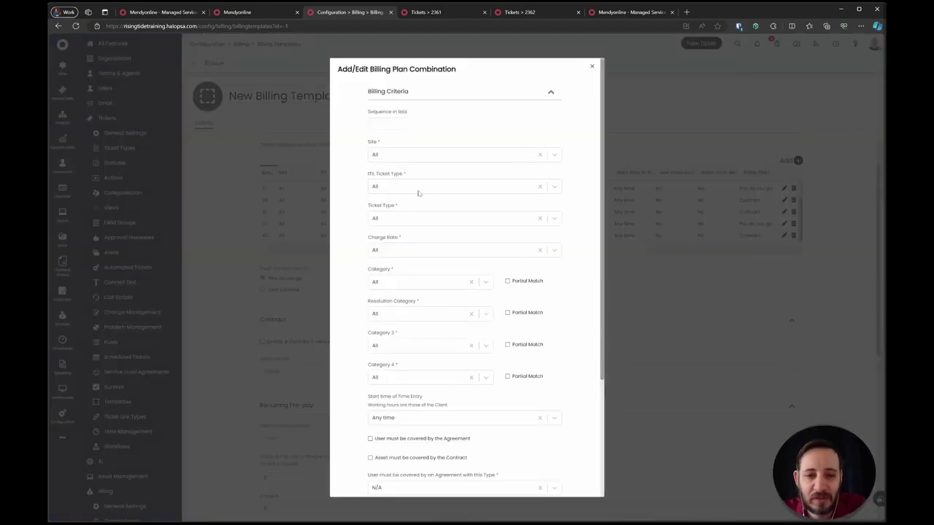
left_click(431, 217)
left_click(419, 246)
left_click(438, 223)
left_click(438, 223)
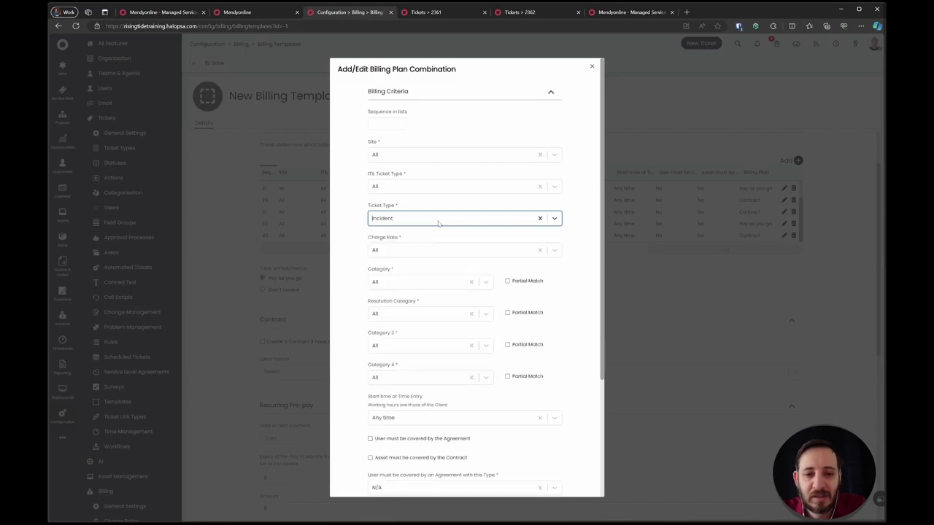
scroll(426, 233, "down", 5)
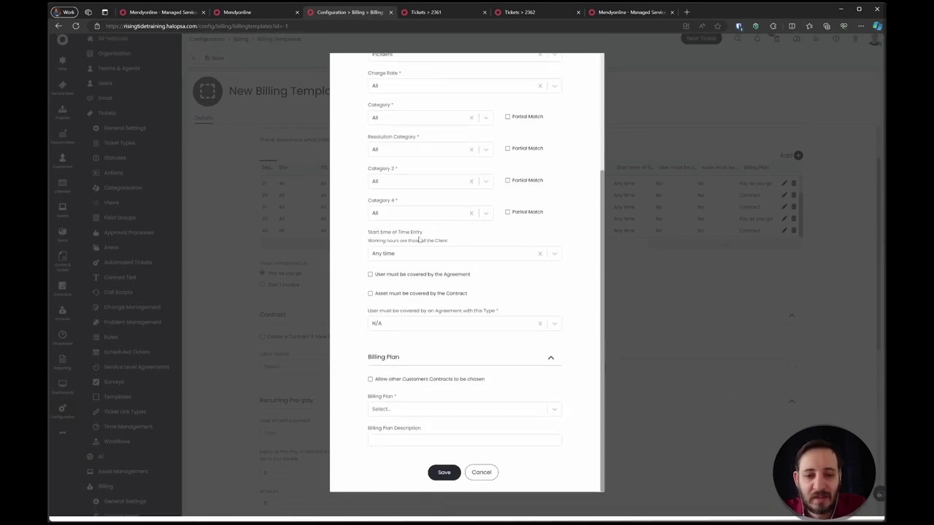
scroll(419, 239, "up", 5)
left_click(421, 214)
left_click(409, 233)
scroll(426, 251, "down", 2)
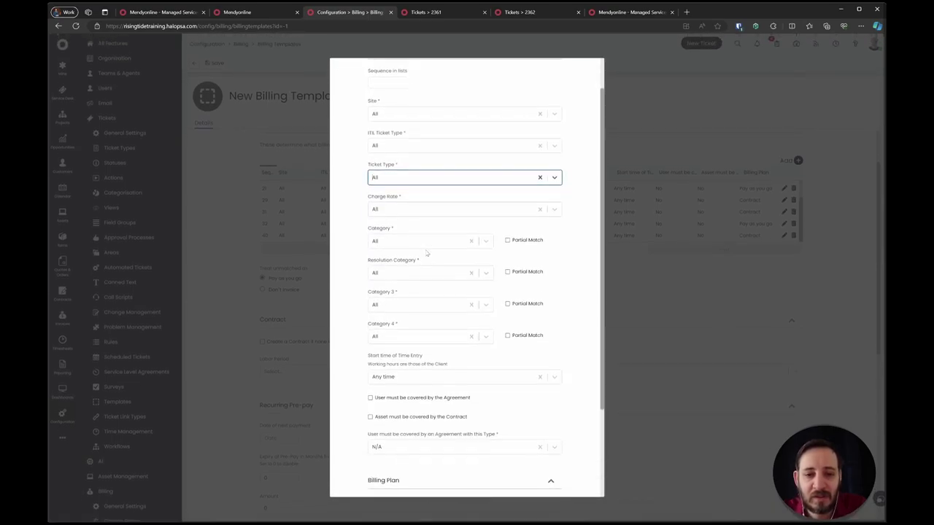
scroll(427, 252, "up", 2)
scroll(427, 234, "down", 1)
left_click(425, 206)
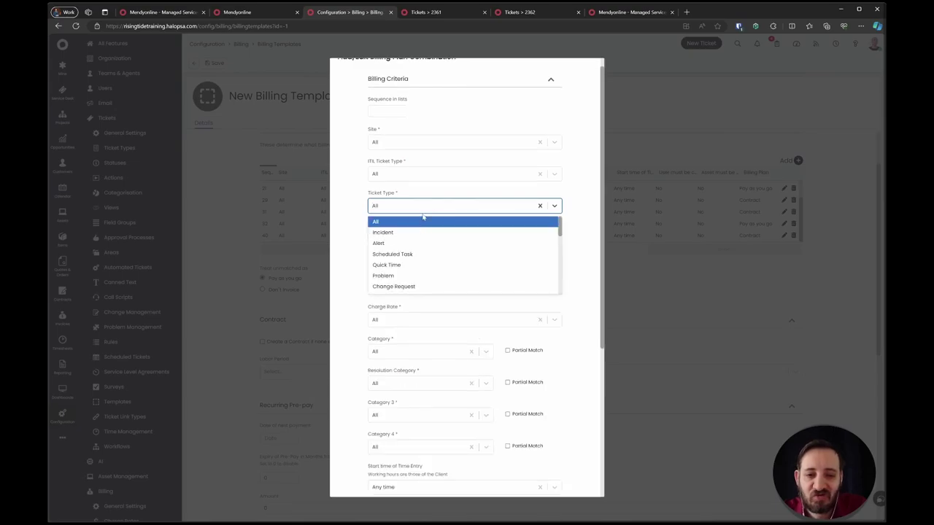
left_click(423, 221)
- Set the new combination's billing plan to Contract with the agreement subtype "Managed" and save it
scroll(428, 221, "down", 5)
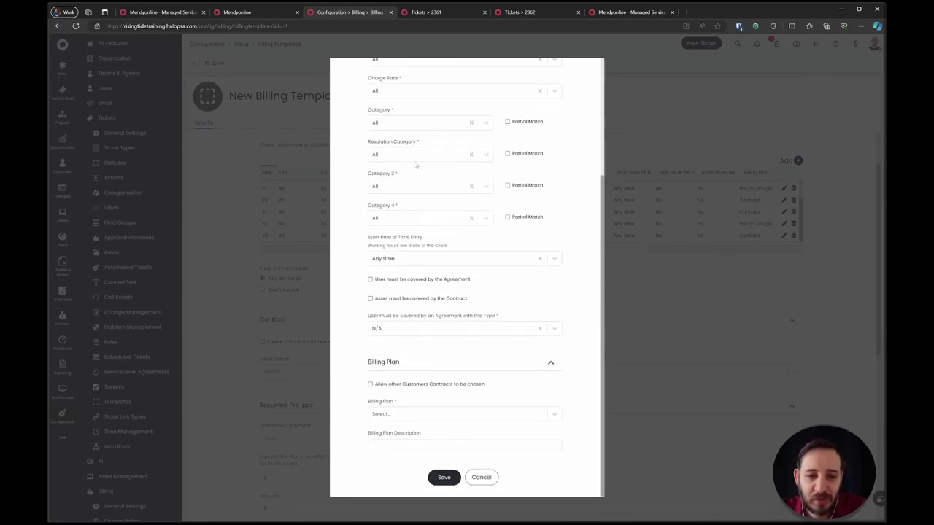
left_click(406, 413)
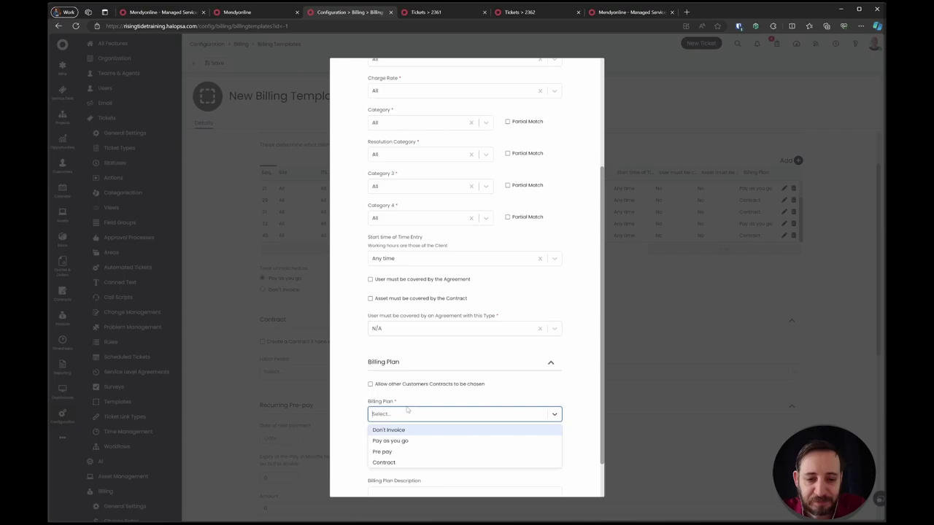
left_click(403, 462)
scroll(404, 466, "down", 1)
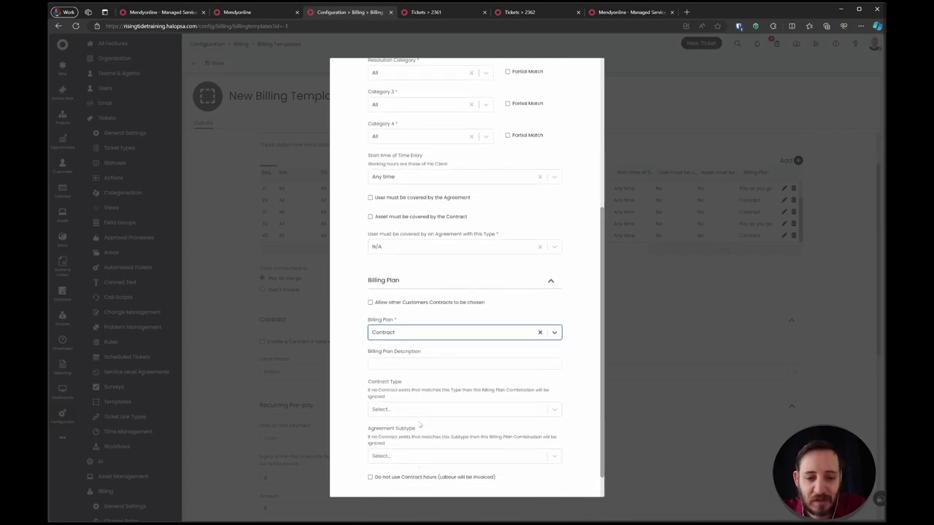
left_click(410, 454)
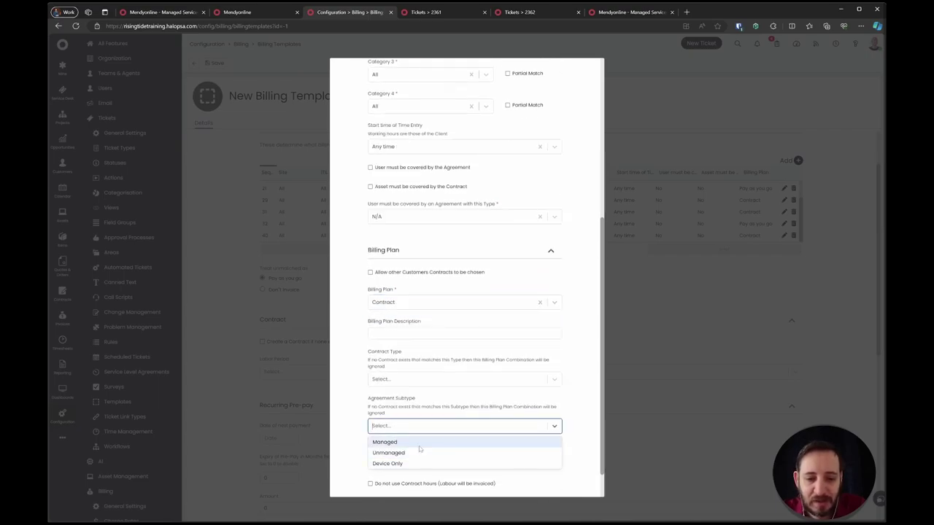
left_click(420, 445)
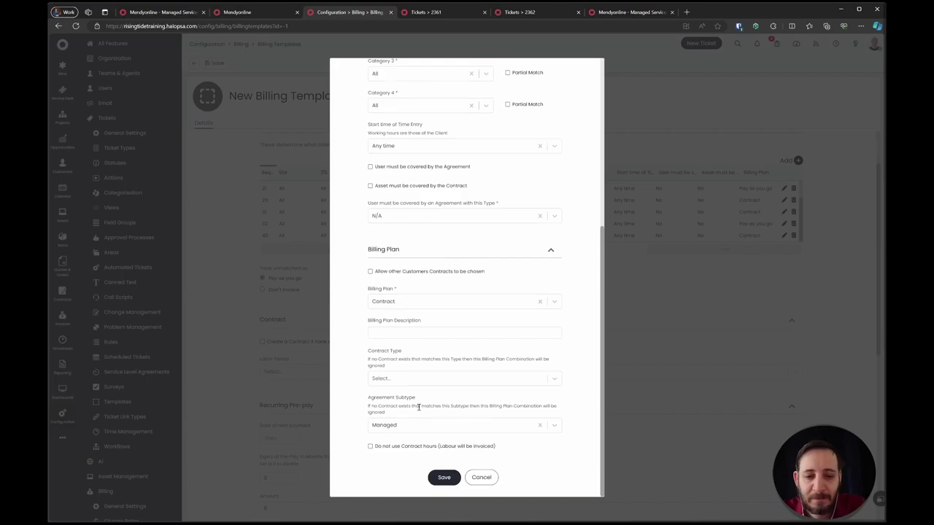
left_click(444, 478)
scroll(605, 226, "down", 1)
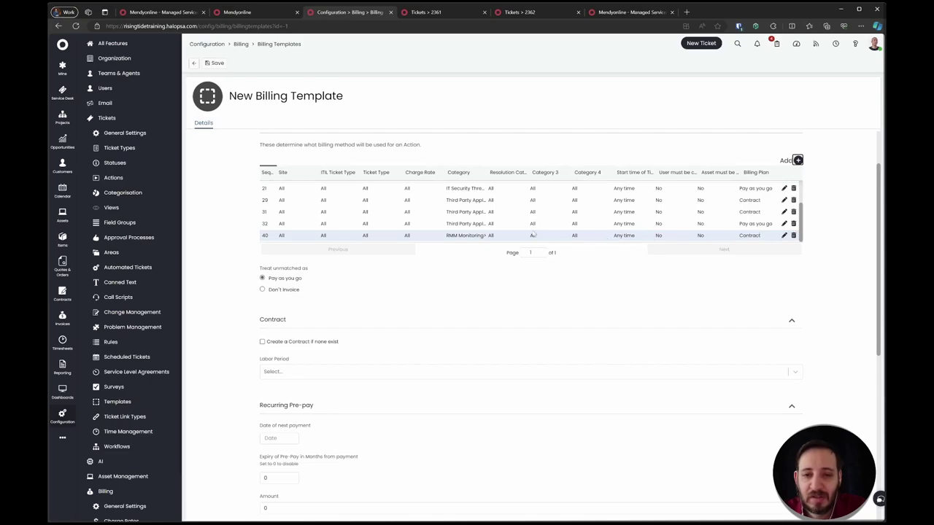
- Widen the Category column of the combinations table and review the sequence of the listed combinations
left_click_drag(487, 172, 525, 172)
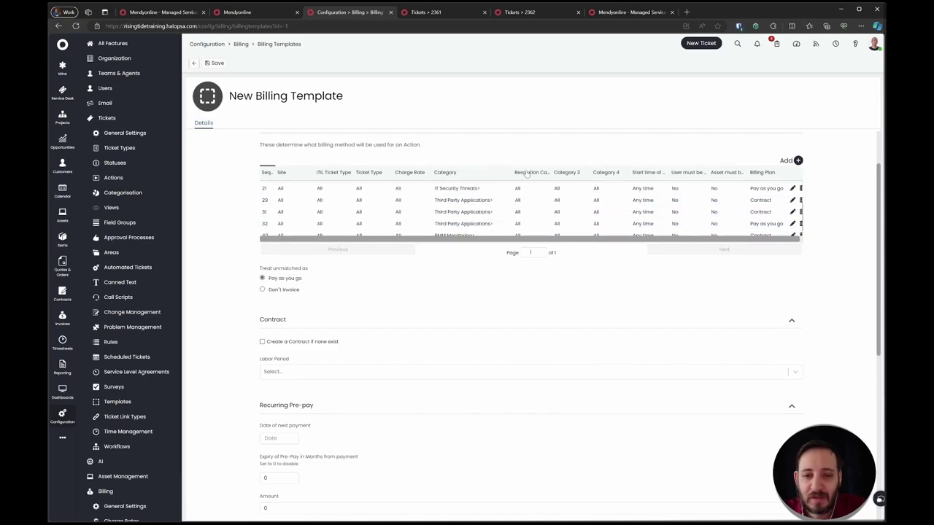
scroll(508, 214, "down", 1)
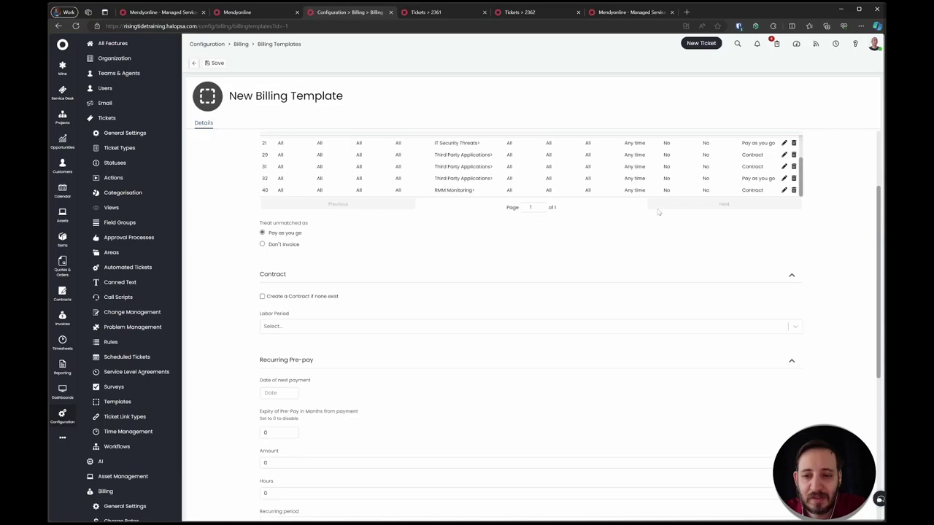
scroll(576, 203, "up", 4)
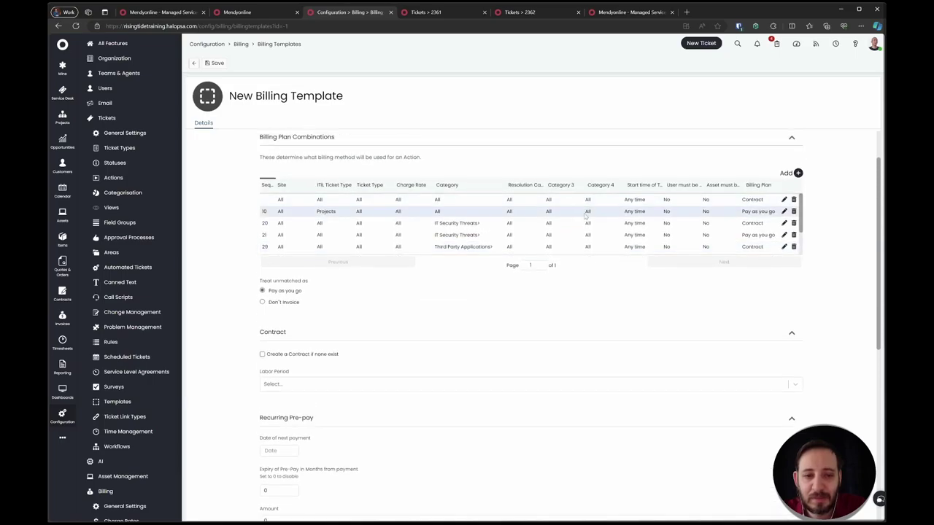
scroll(585, 216, "down", 1)
scroll(639, 199, "up", 1)
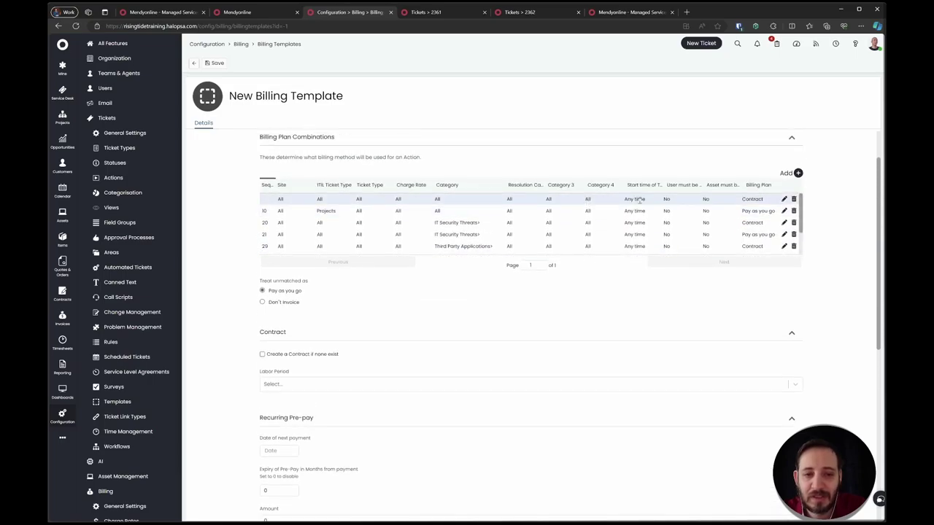
- Give the Contract combination that has no sequence number a sequence and save it
left_click(783, 199)
left_click(381, 125)
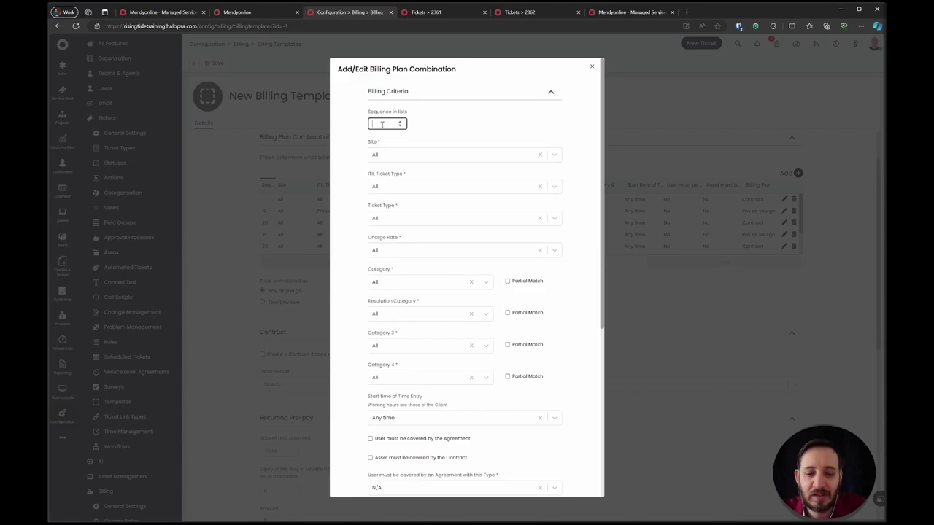
key("Return")
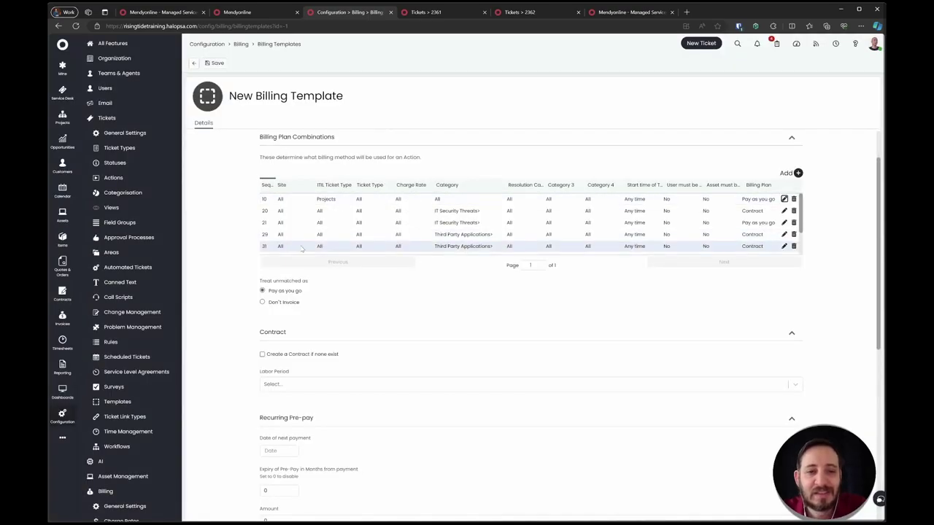
- Save the new billing template and check its billing plan combinations
scroll(301, 249, "down", 2)
scroll(301, 249, "up", 2)
left_click(214, 62)
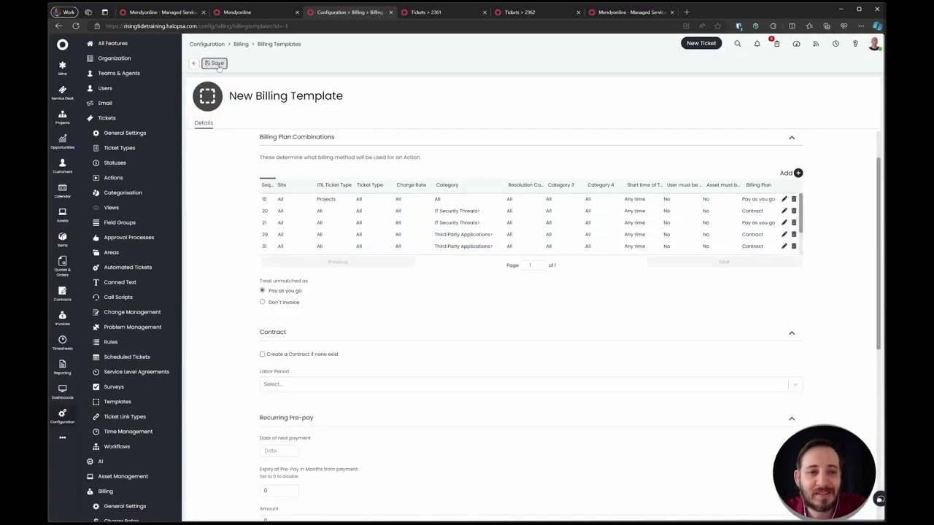
scroll(444, 242, "down", 3)
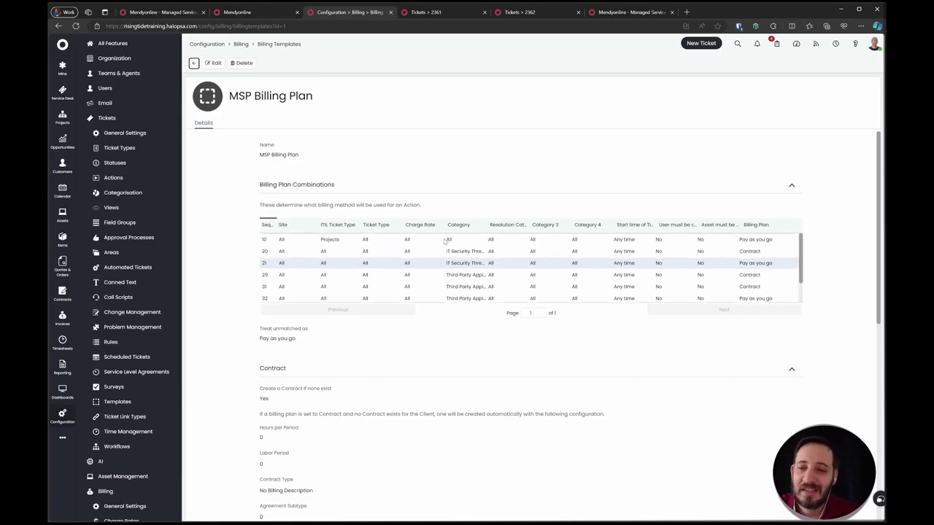
scroll(444, 241, "up", 2)
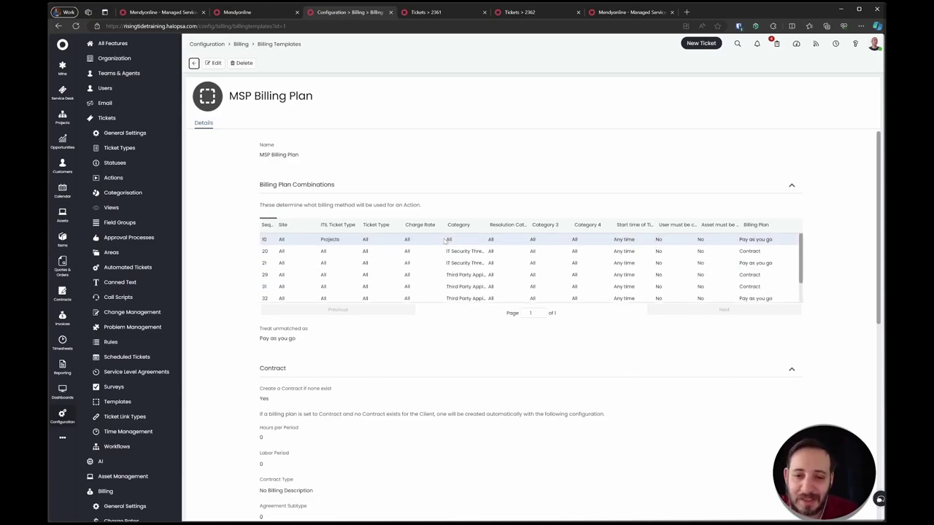
- Switch to the Mendyonline client, reload its record and show its billing settings
left_click(275, 15)
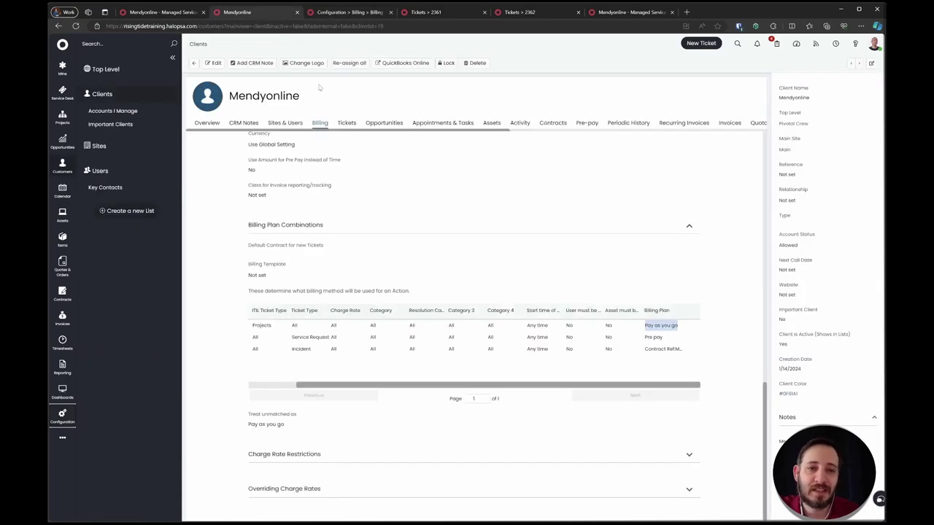
left_click(75, 27)
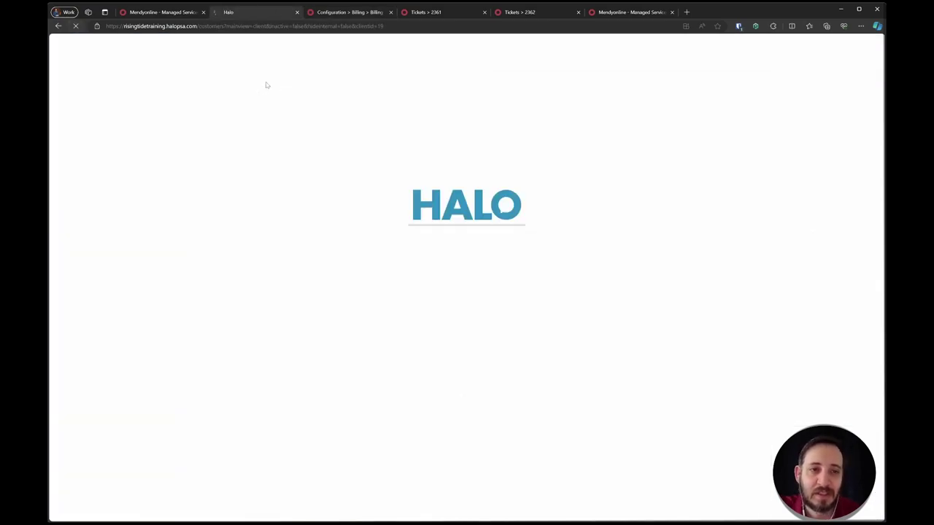
left_click(343, 12)
left_click(252, 11)
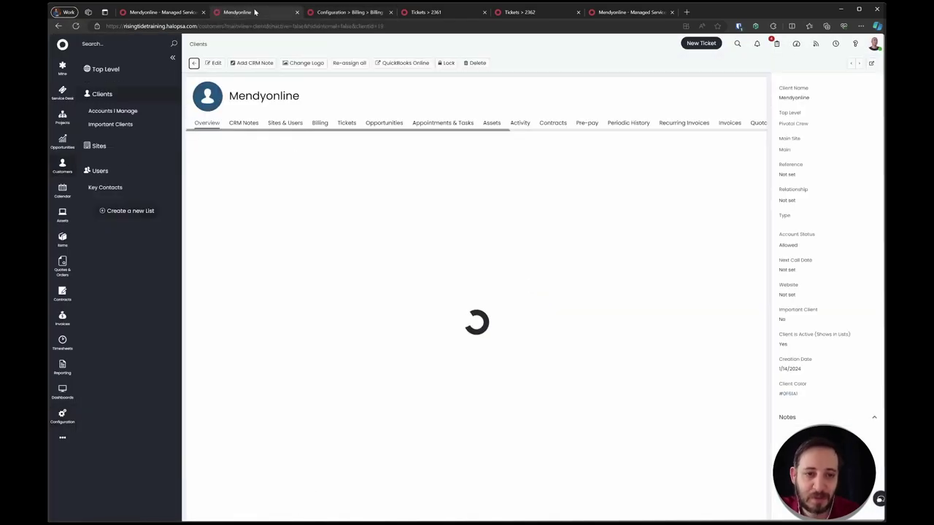
left_click(320, 122)
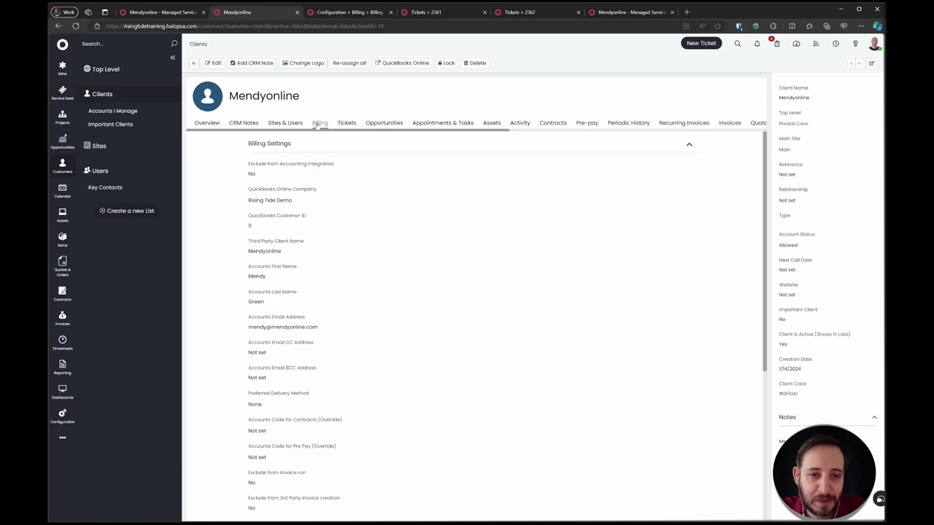
- Start editing the client's billing settings and expand the Billing Plan Combinations section
left_click(213, 62)
scroll(263, 287, "down", 4)
scroll(263, 287, "down", 5)
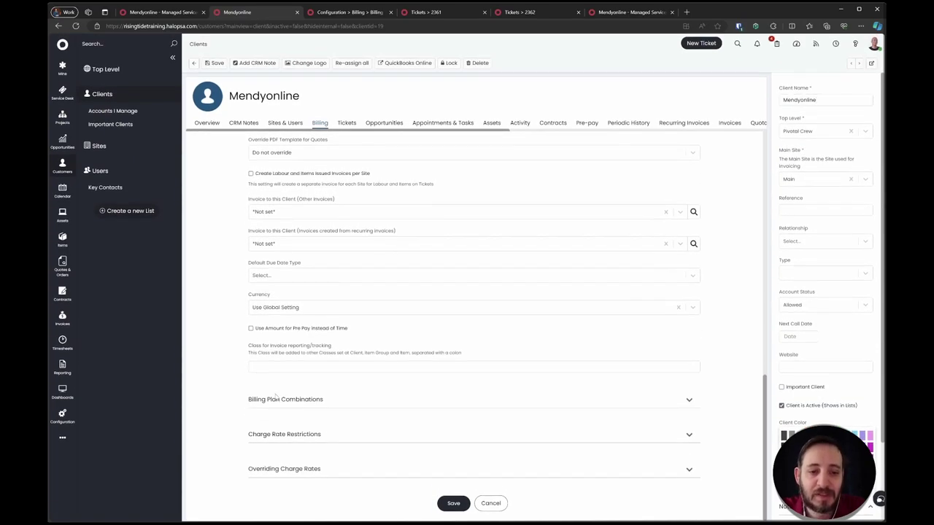
left_click(277, 399)
scroll(224, 348, "down", 2)
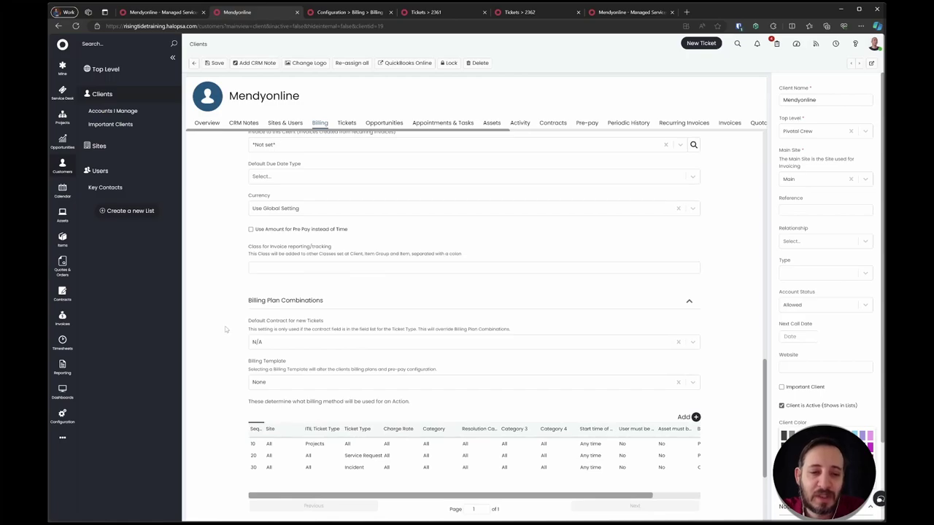
- Examine the "Default Contract for new Tickets" setting, including its description and the contracts it offers
left_click_drag(228, 329, 362, 382)
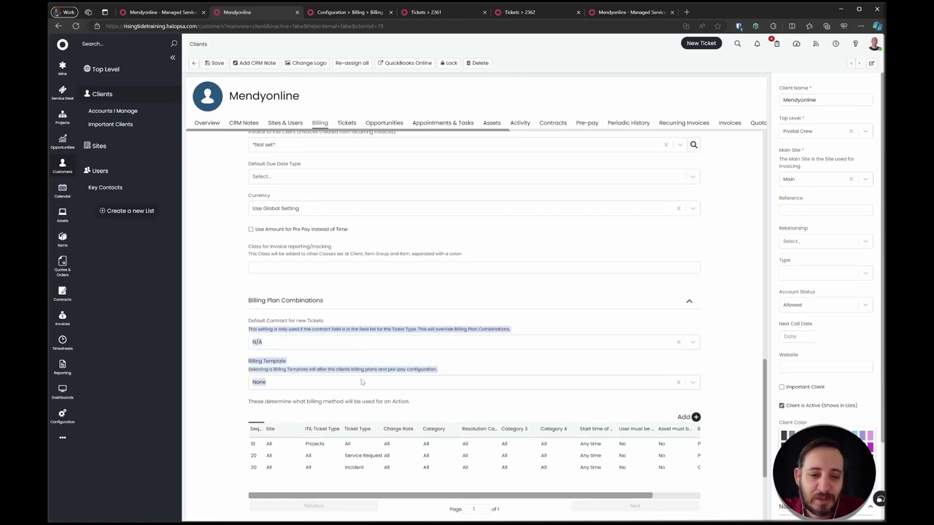
left_click(276, 329)
left_click_drag(249, 320, 324, 321)
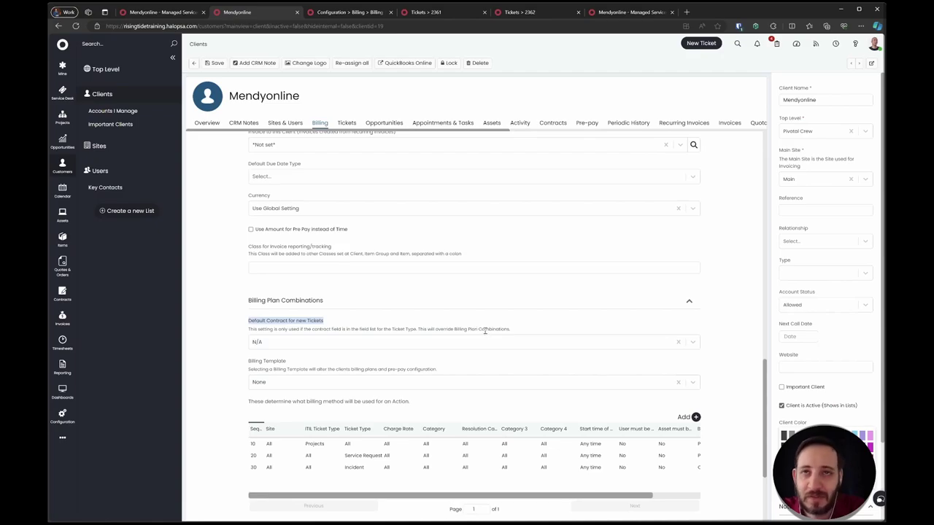
triple_click(281, 329)
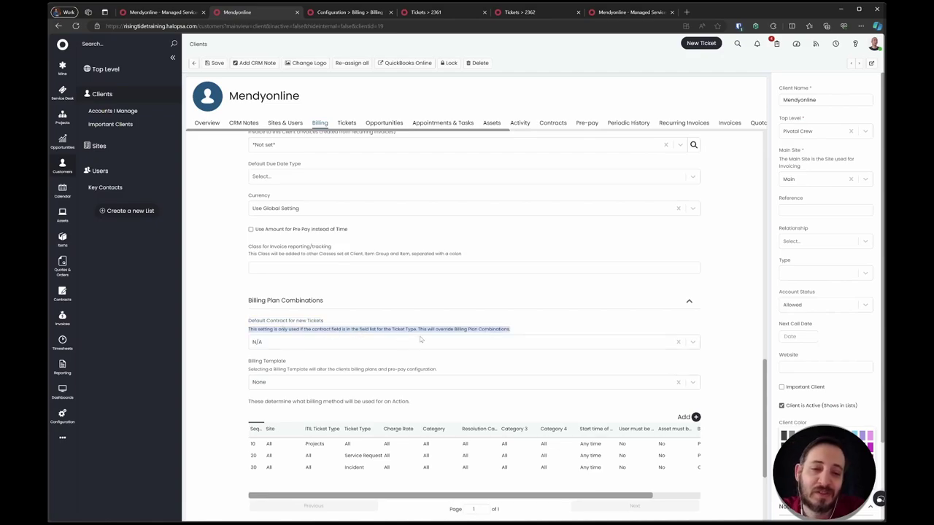
left_click(458, 351)
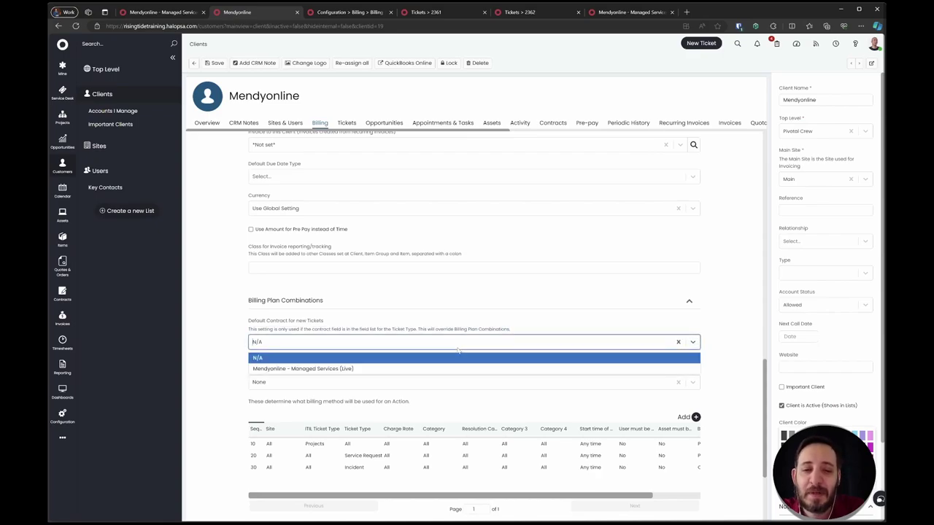
left_click(309, 330)
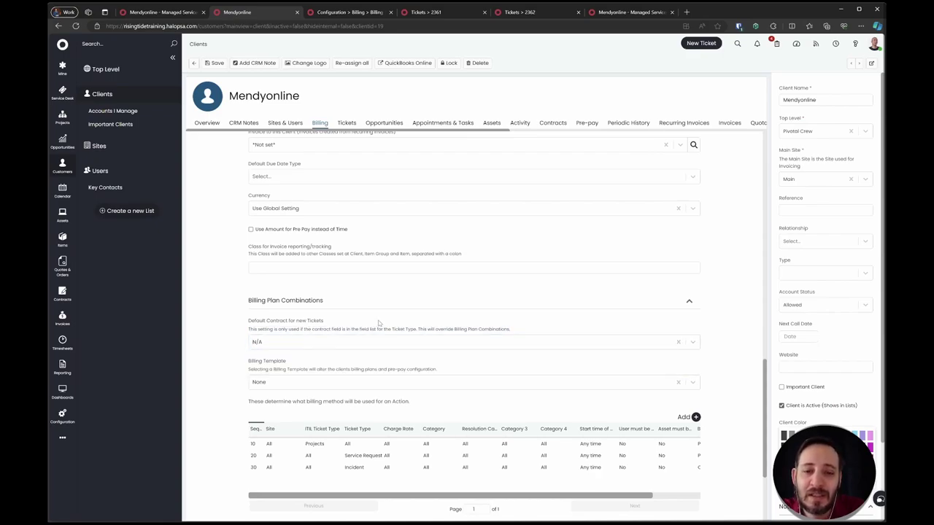
left_click_drag(512, 331, 416, 327)
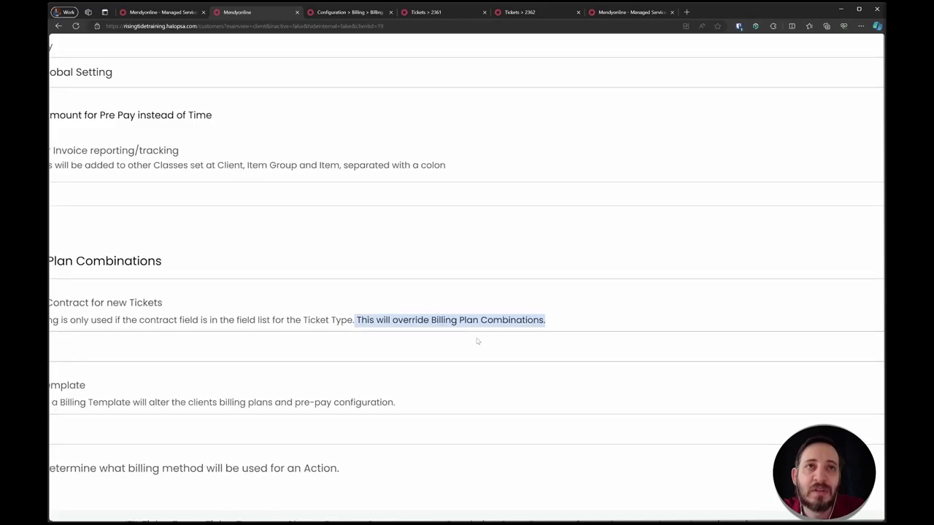
left_click(307, 341)
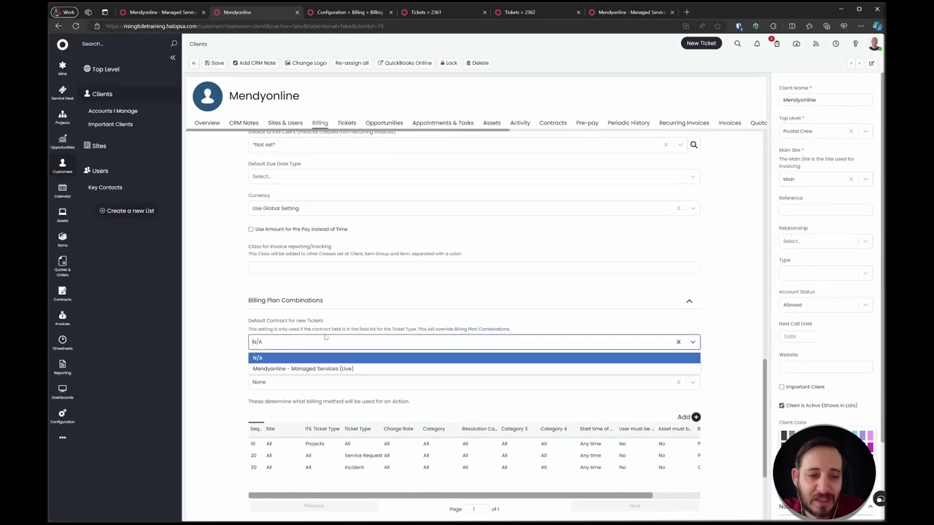
left_click(248, 341)
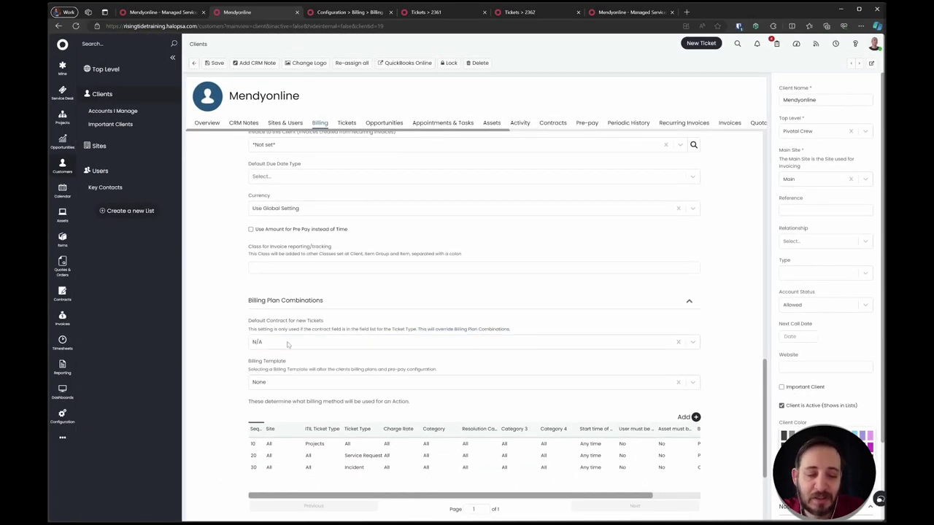
- Set the client's billing template to "MSP Billing Plan" and check the billing plans in its combinations
scroll(304, 361, "down", 1)
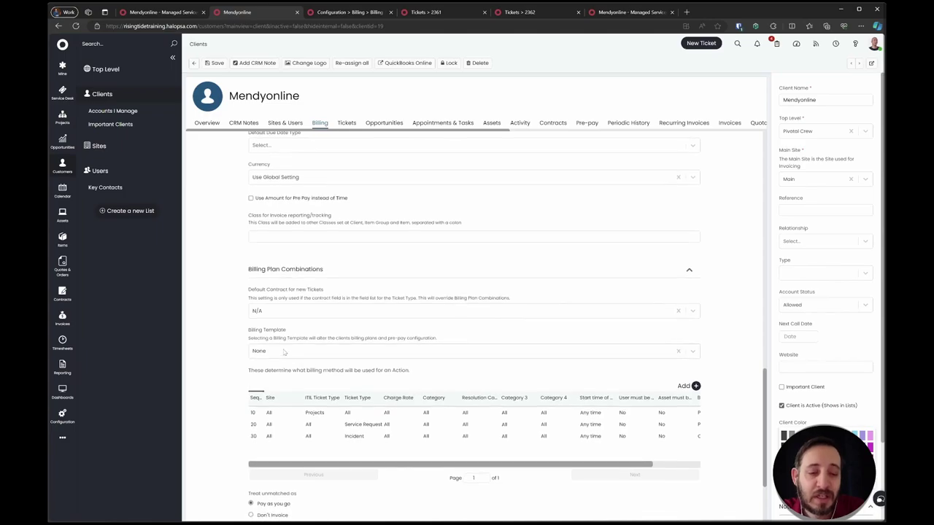
scroll(291, 367, "down", 1)
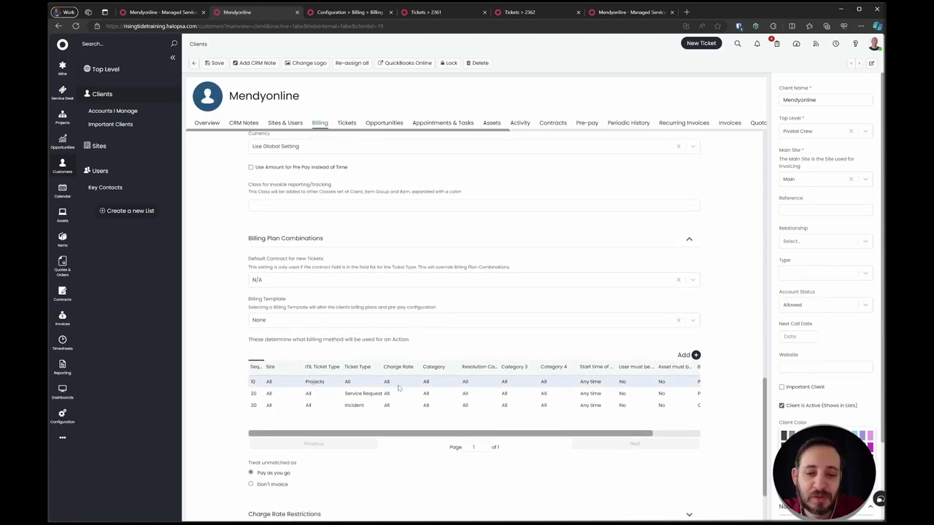
scroll(398, 387, "right", 1)
scroll(398, 387, "left", 1)
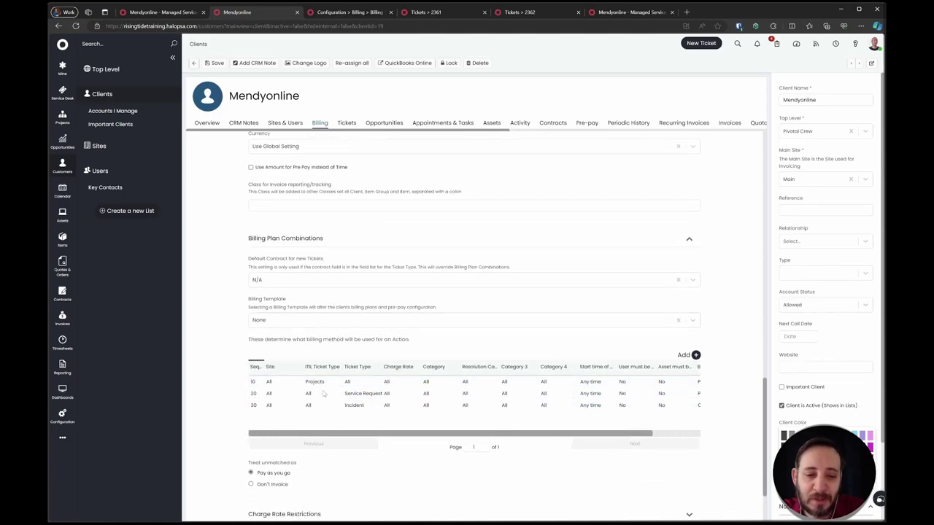
left_click(318, 322)
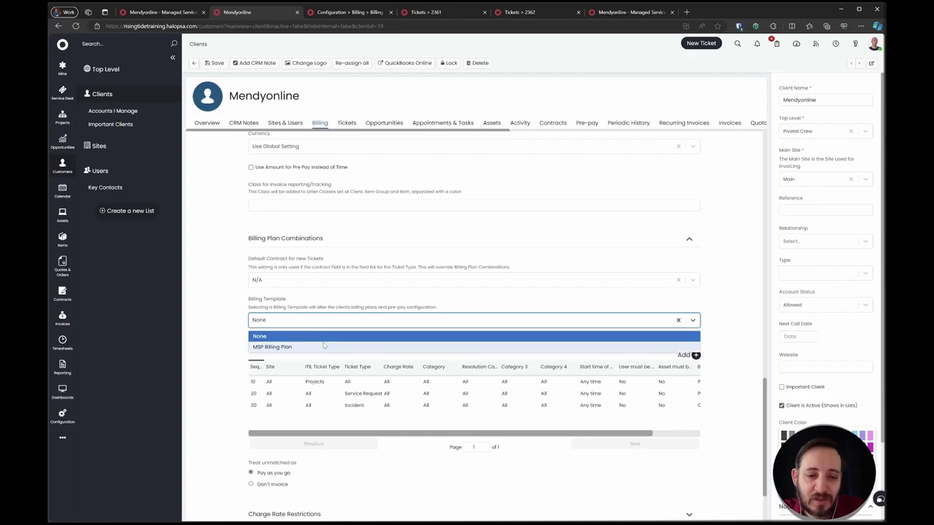
left_click(323, 345)
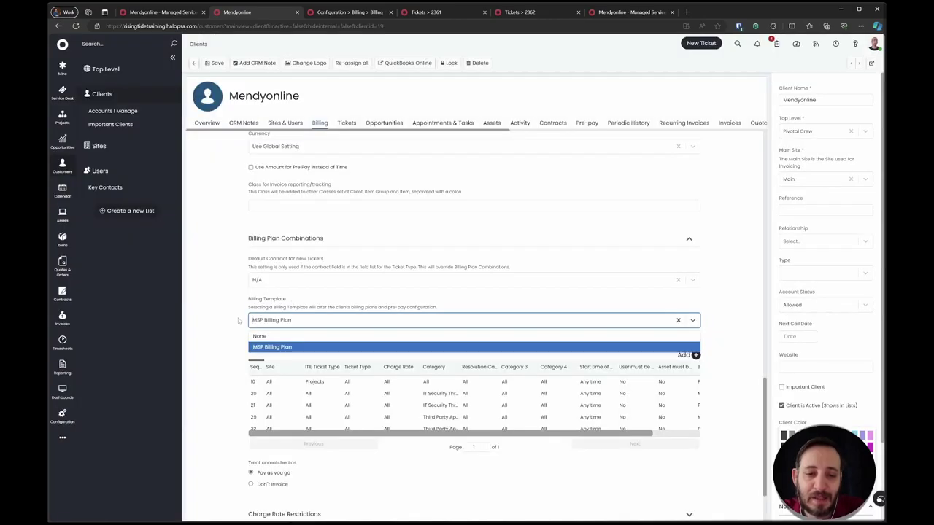
left_click(226, 325)
scroll(350, 357, "down", 1)
scroll(436, 370, "right", 1)
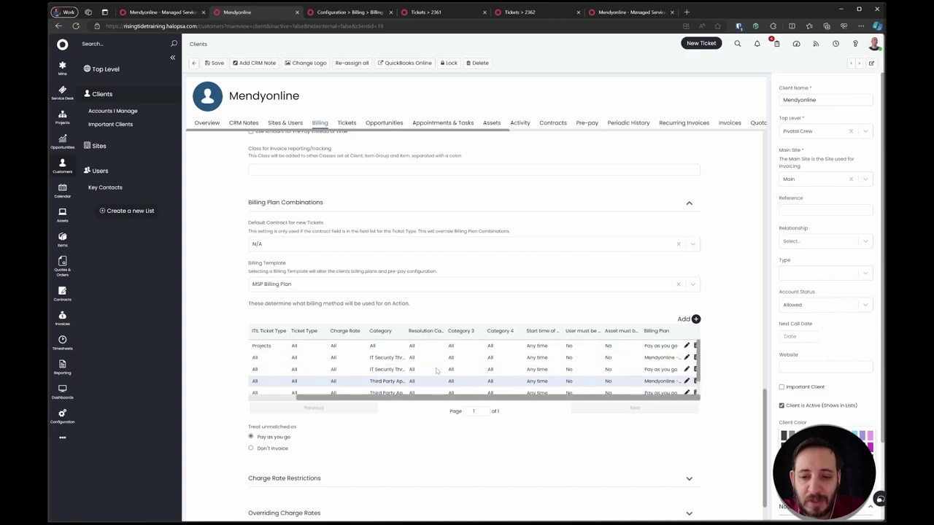
- Examine the category and billing plan of each combination, widening the Category column to show the full category names
left_click_drag(678, 328, 738, 320)
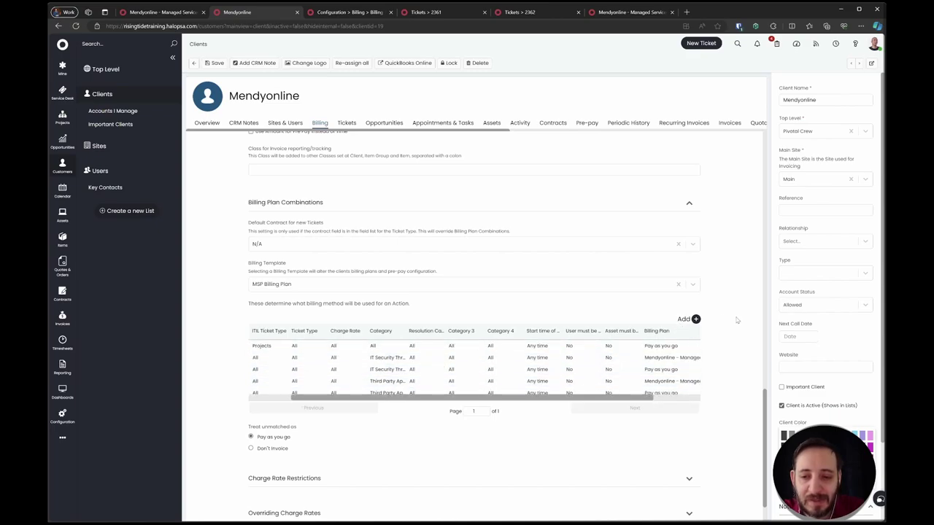
scroll(673, 365, "right", 1)
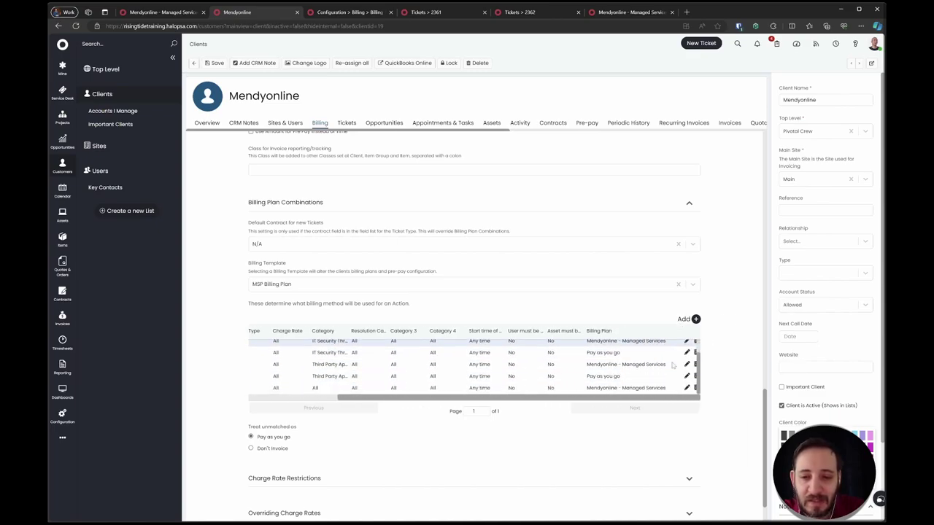
scroll(673, 365, "left", 1)
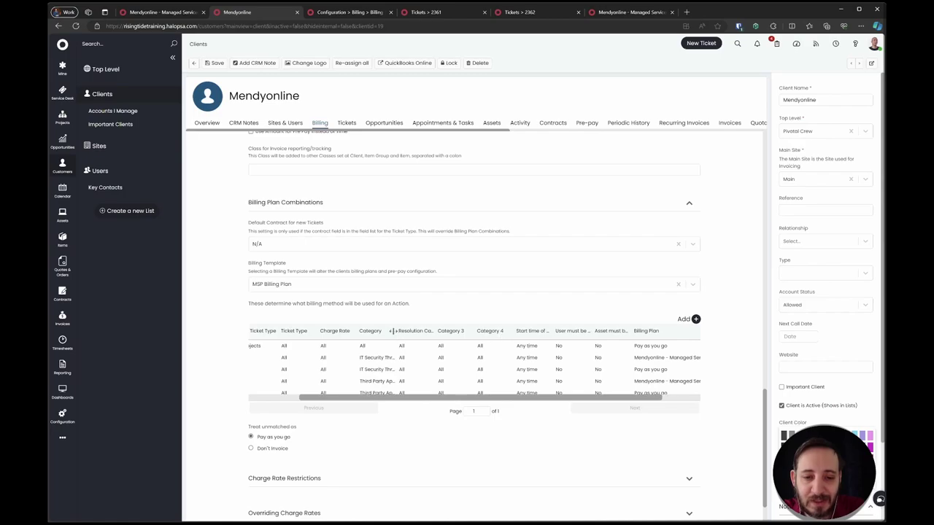
left_click_drag(392, 331, 439, 331)
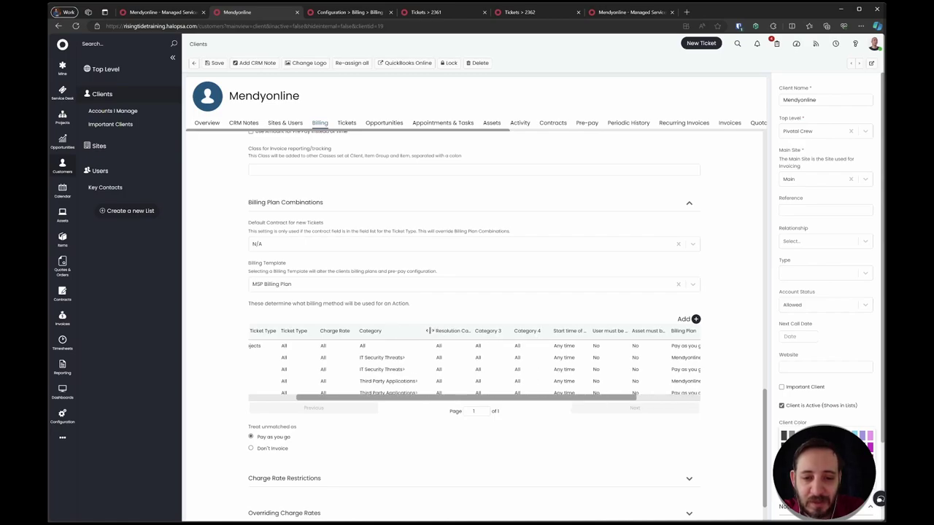
scroll(529, 364, "right", 2)
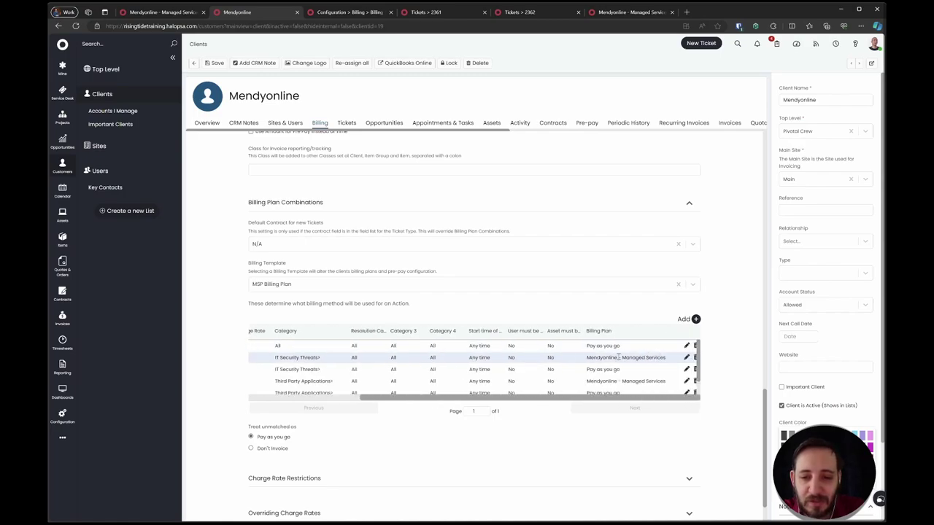
scroll(584, 365, "down", 2)
scroll(551, 372, "left", 2)
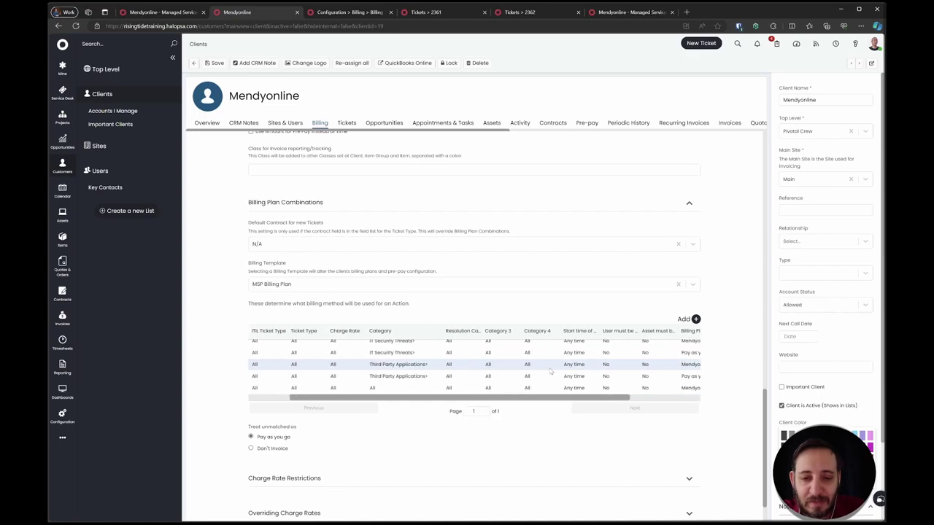
scroll(550, 372, "left", 2)
scroll(551, 372, "up", 2)
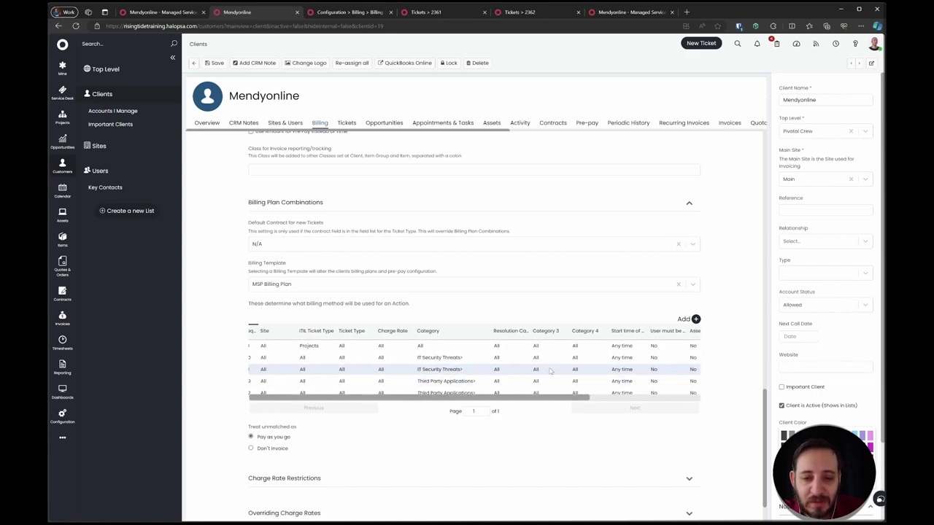
scroll(551, 372, "right", 3)
scroll(643, 356, "down", 1)
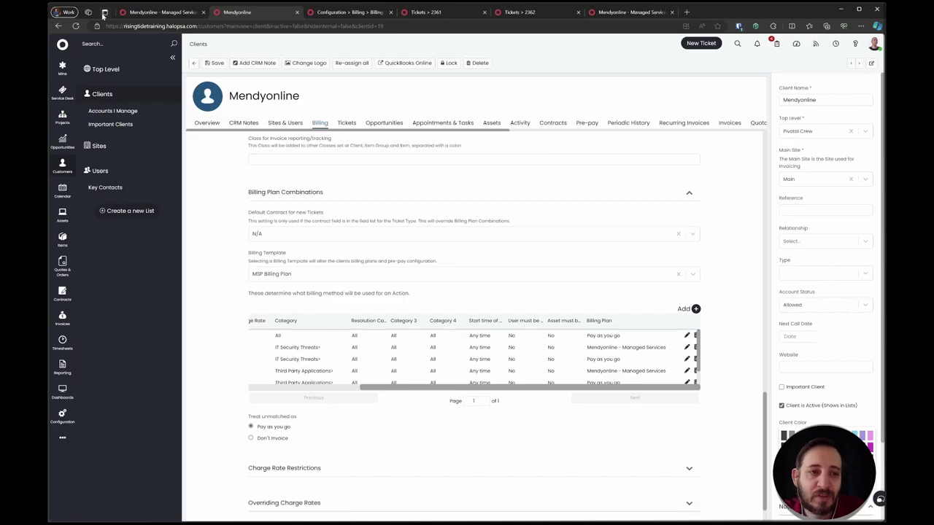
- Reload the Mendyonline client record and check its contracts and billing settings
left_click(75, 26)
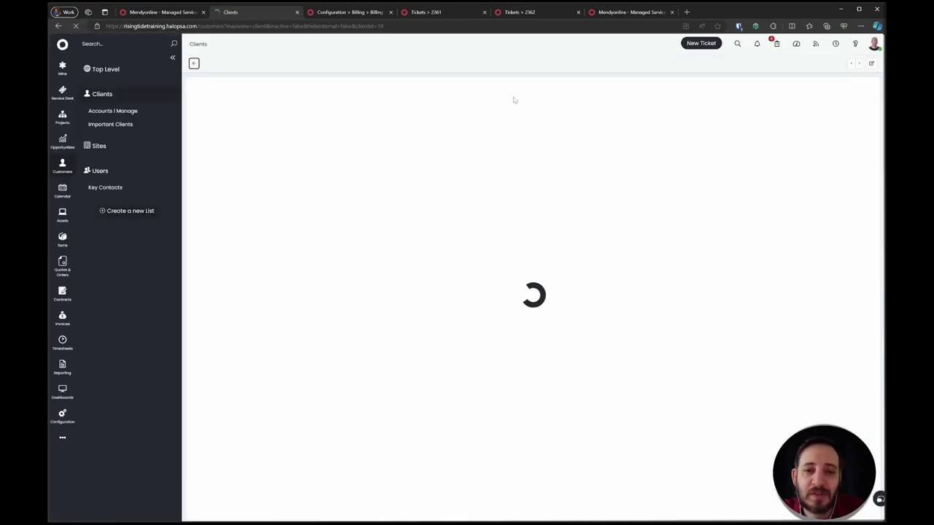
left_click(553, 123)
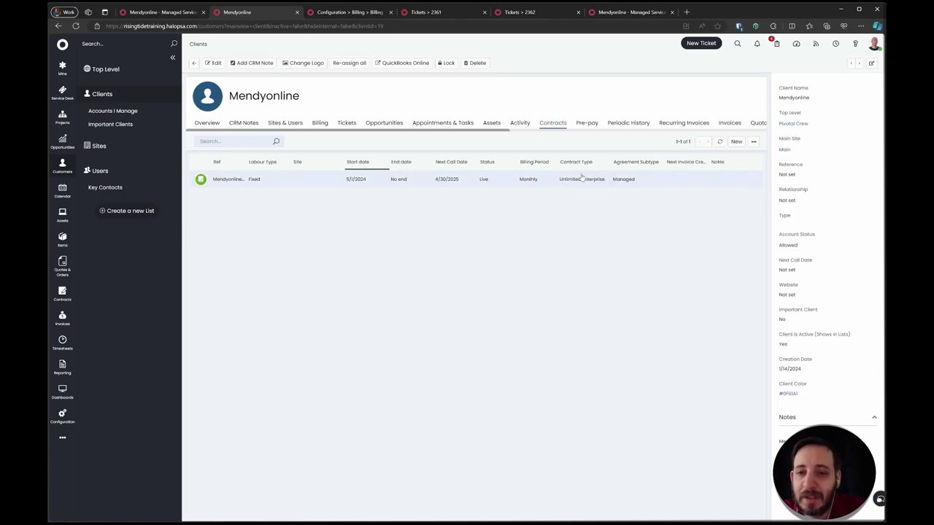
left_click(319, 123)
scroll(381, 246, "down", 10)
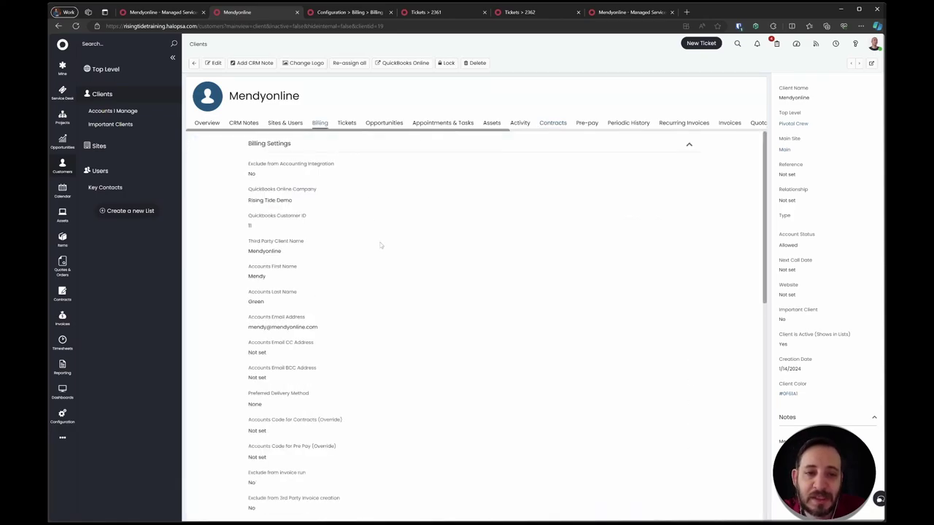
- Put the client's billing settings into edit mode and expand the Billing Plan Combinations section
left_click(213, 63)
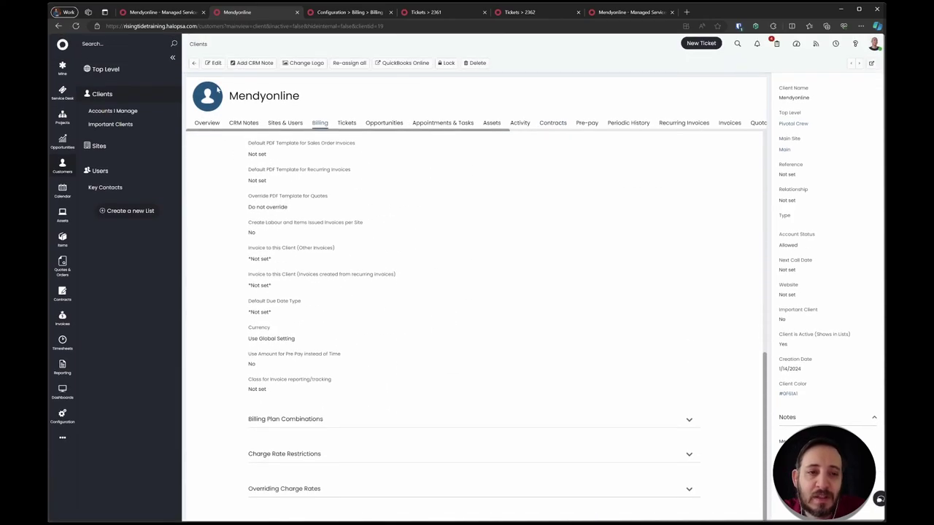
scroll(297, 219, "down", 3)
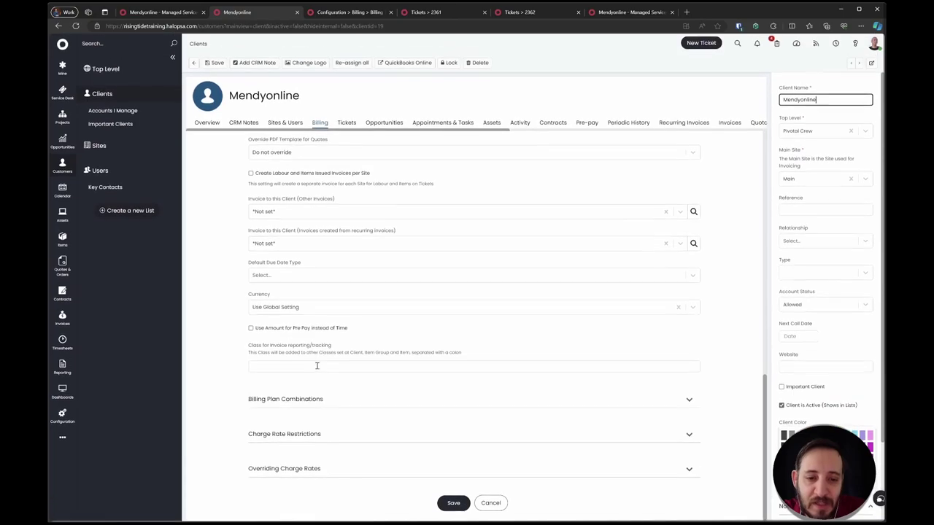
left_click(317, 395)
scroll(318, 397, "down", 3)
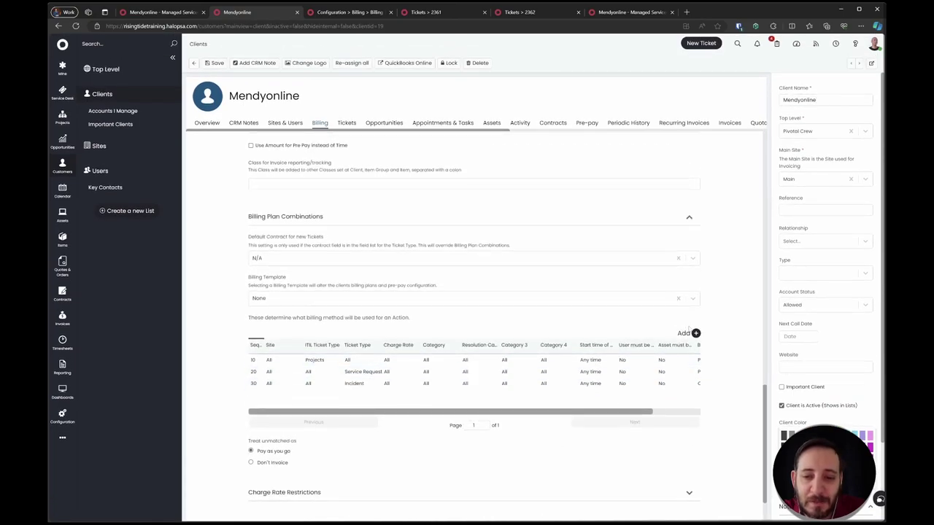
- Select "MSP Billing Plan" as the client's billing template and review the categories and billing plans of its combinations
left_click(403, 298)
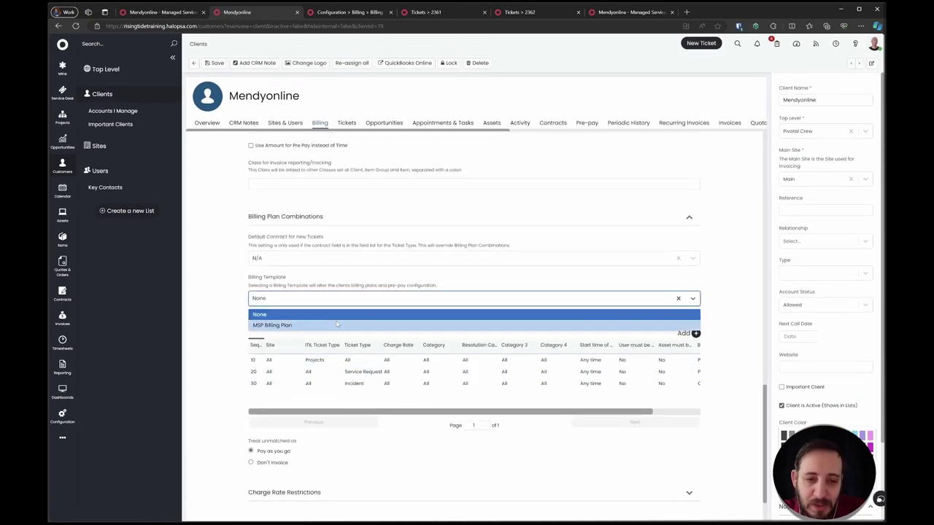
left_click(386, 325)
left_click(238, 304)
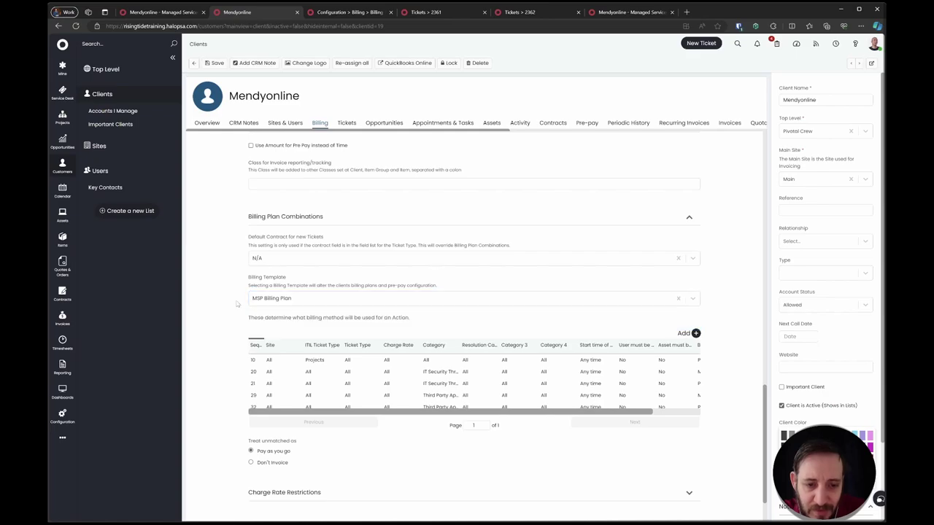
scroll(464, 360, "right", 3)
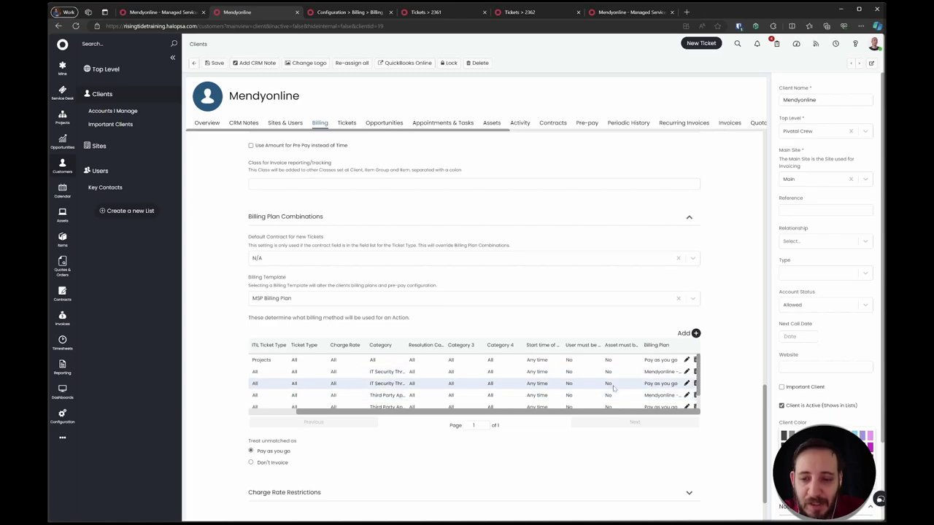
scroll(656, 394, "down", 1)
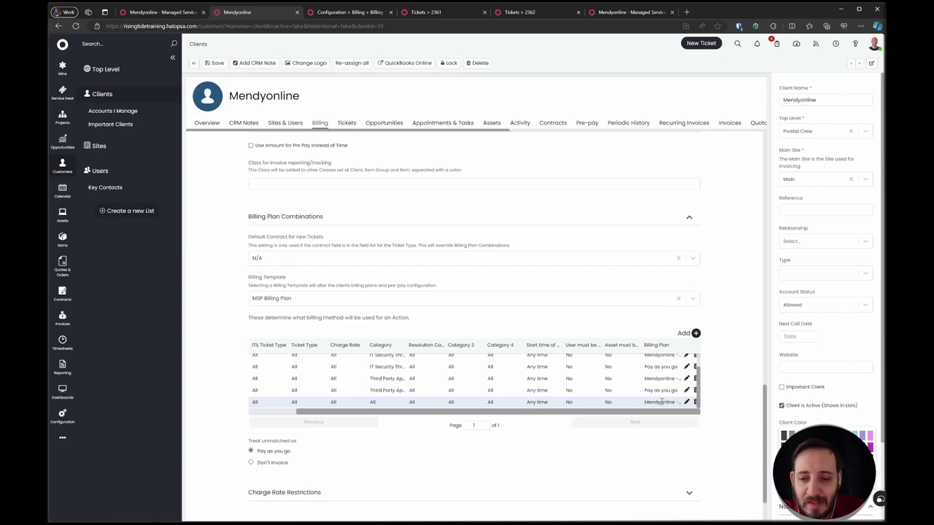
scroll(660, 402, "left", 3)
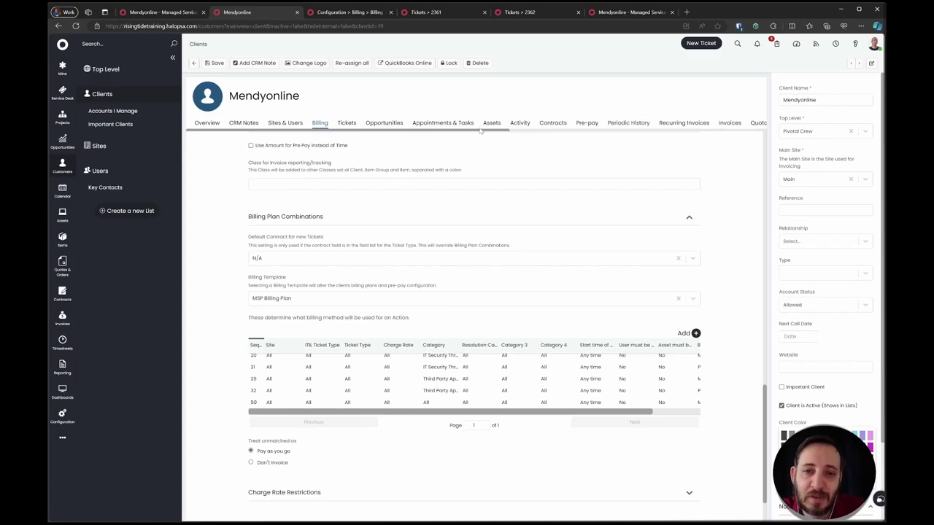
- Change the client's Managed Services contract to contract type Unlimited RMM and agreement subtype Device Only, and save the contract
left_click(552, 123)
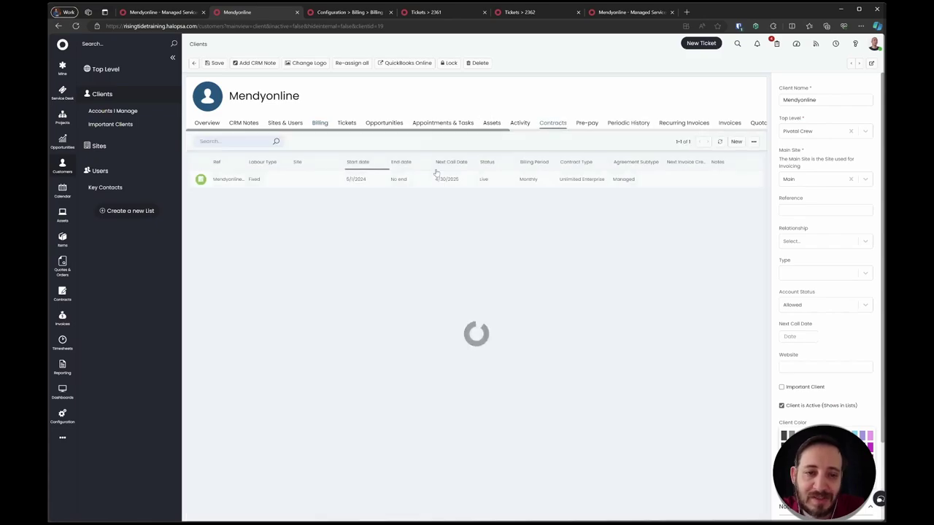
left_click(339, 181)
scroll(343, 332, "down", 5)
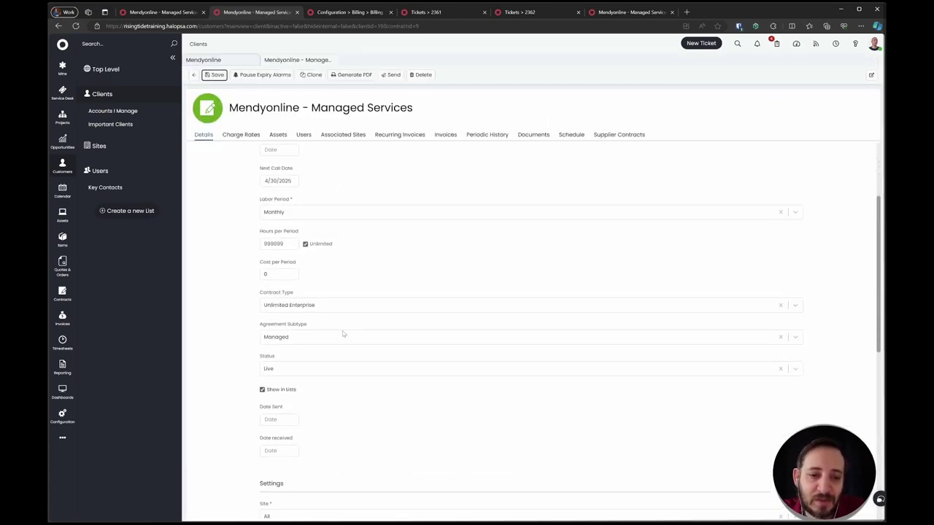
left_click(336, 241)
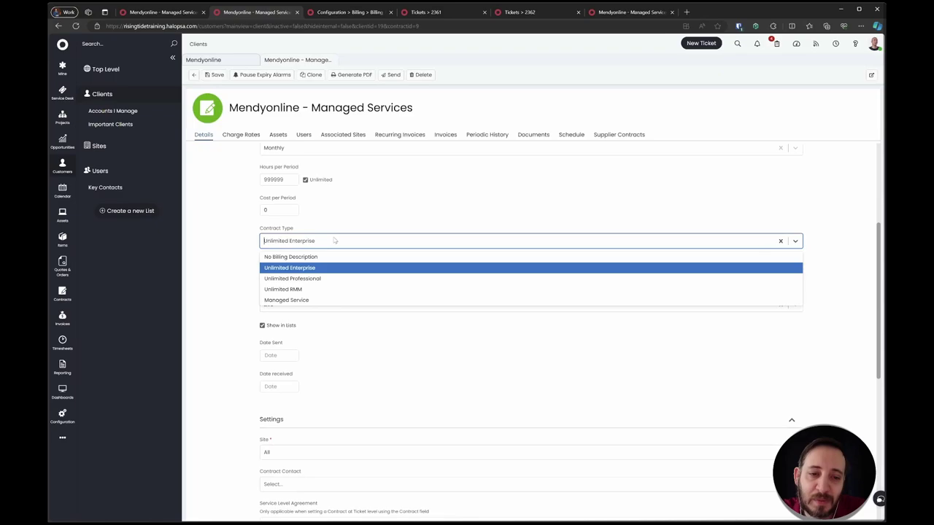
left_click(343, 288)
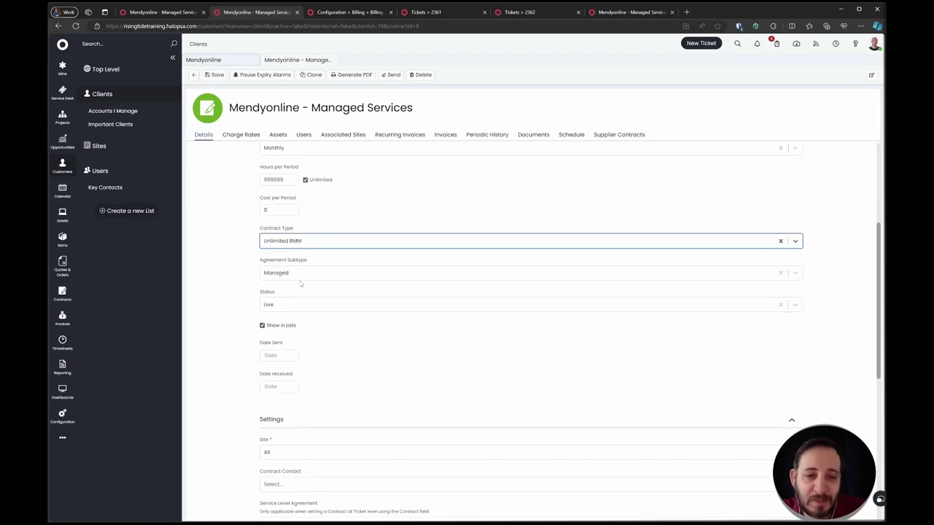
left_click(299, 274)
left_click(332, 309)
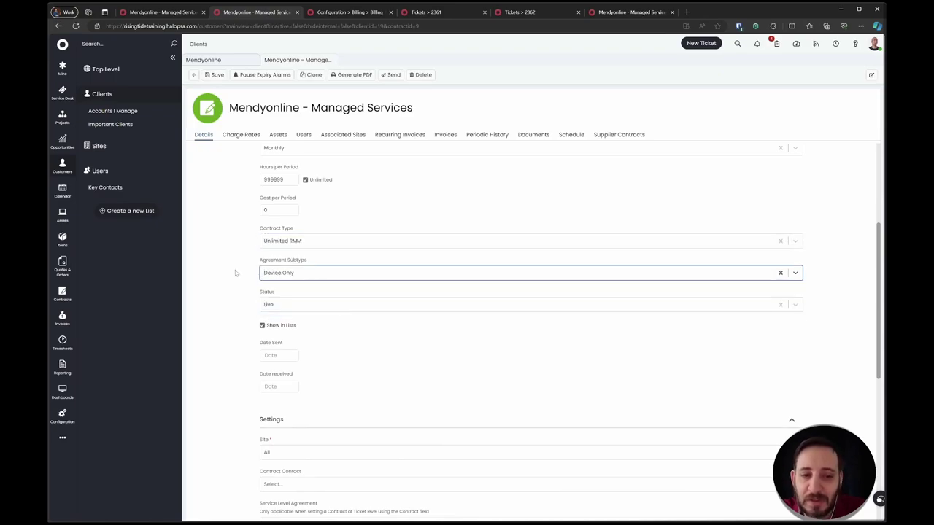
left_click(214, 75)
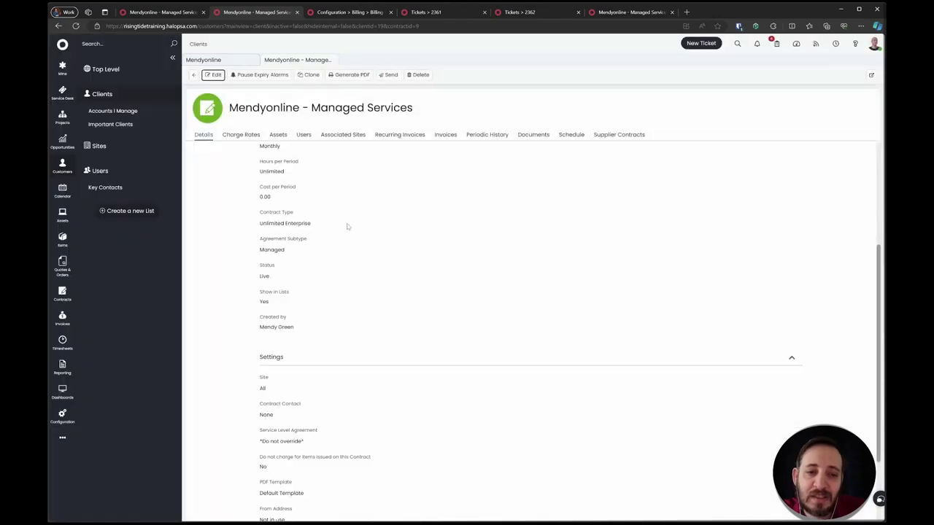
- Return to the Mendyonline client's billing settings and expand the Billing Plan Combinations section again
left_click(226, 62)
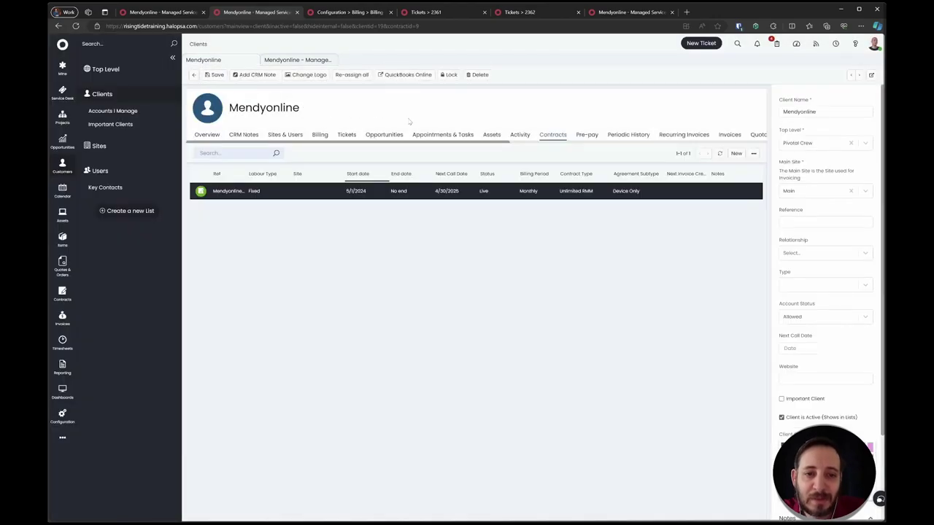
left_click(322, 137)
scroll(343, 263, "down", 5)
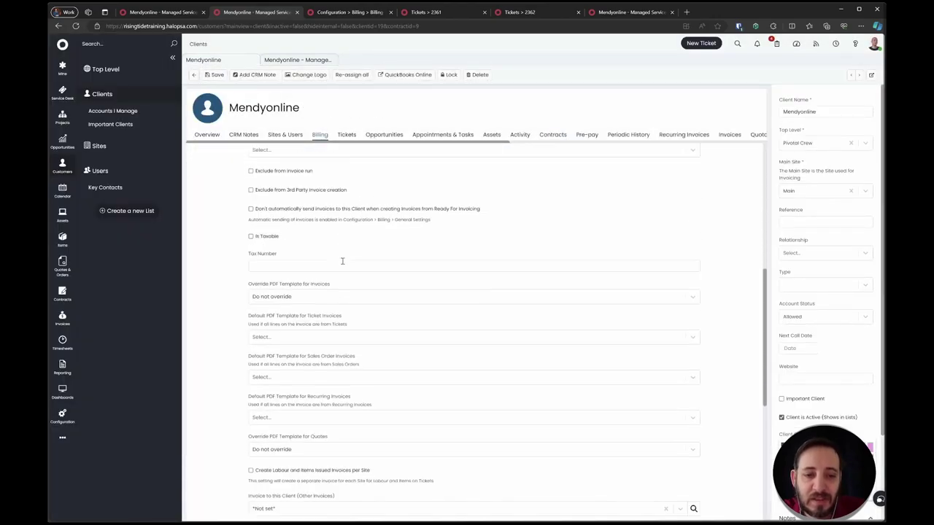
scroll(343, 261, "down", 4)
left_click(323, 402)
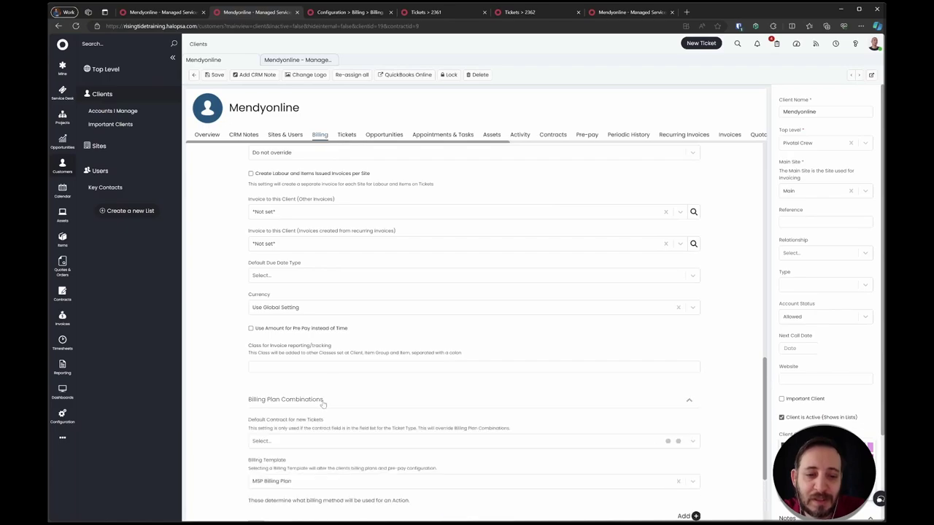
scroll(323, 405, "down", 3)
- Reapply the billing template by setting it to None and back to "MSP Billing Plan", and check the regenerated combinations' categories and billing plans
left_click(337, 306)
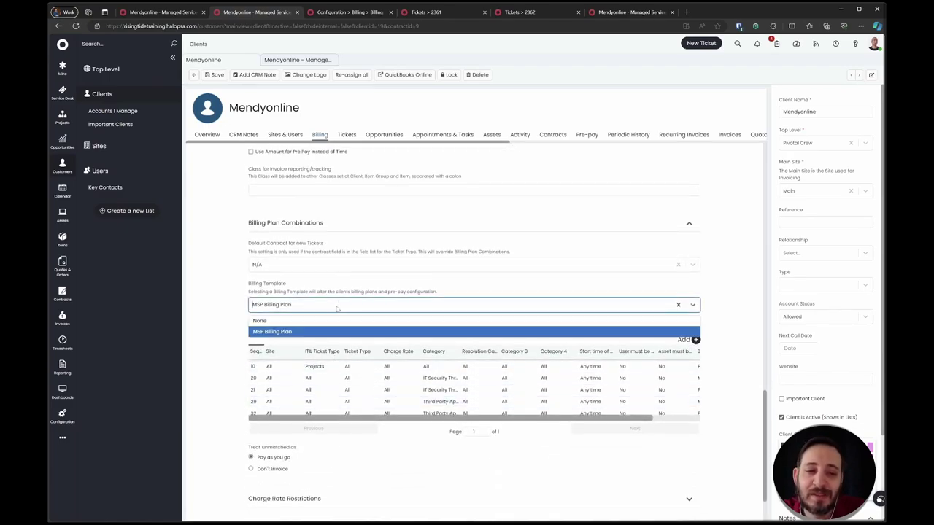
left_click(340, 306)
left_click(343, 302)
left_click(316, 321)
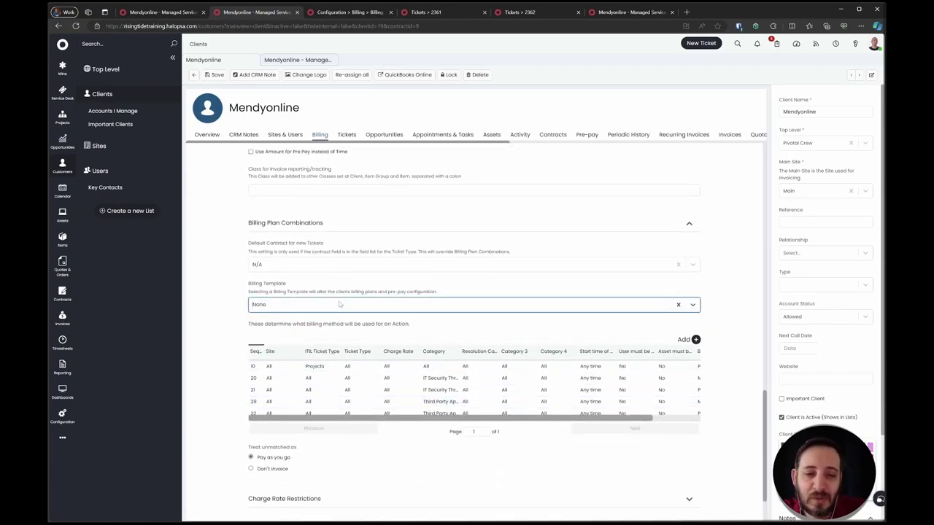
left_click(339, 304)
left_click(351, 332)
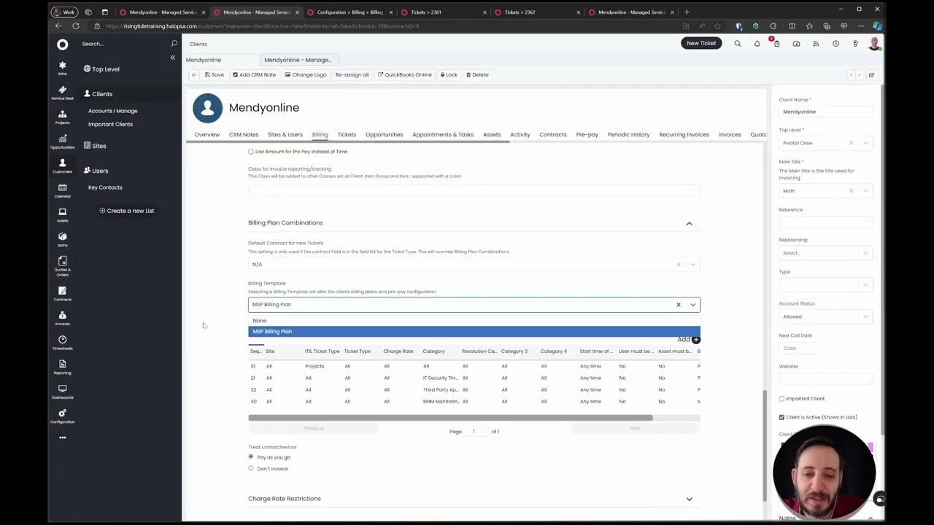
left_click(204, 325)
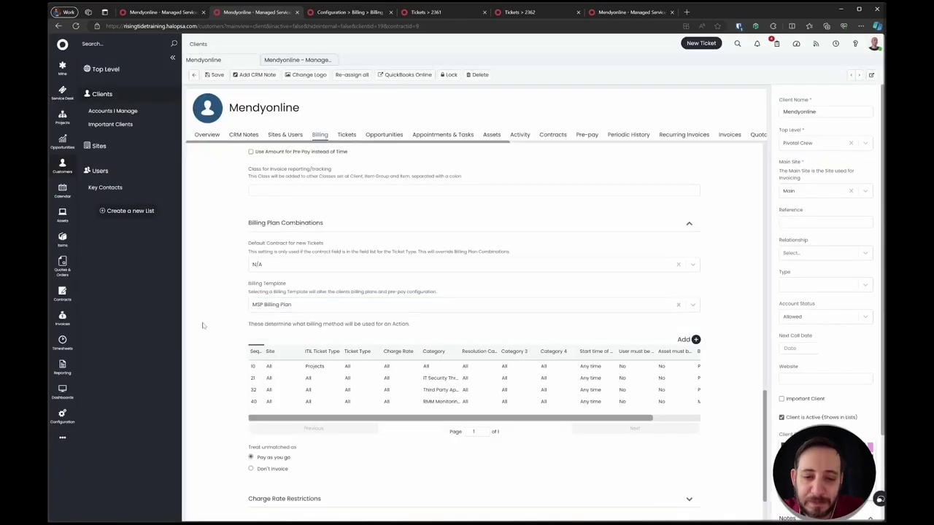
scroll(459, 387, "right", 3)
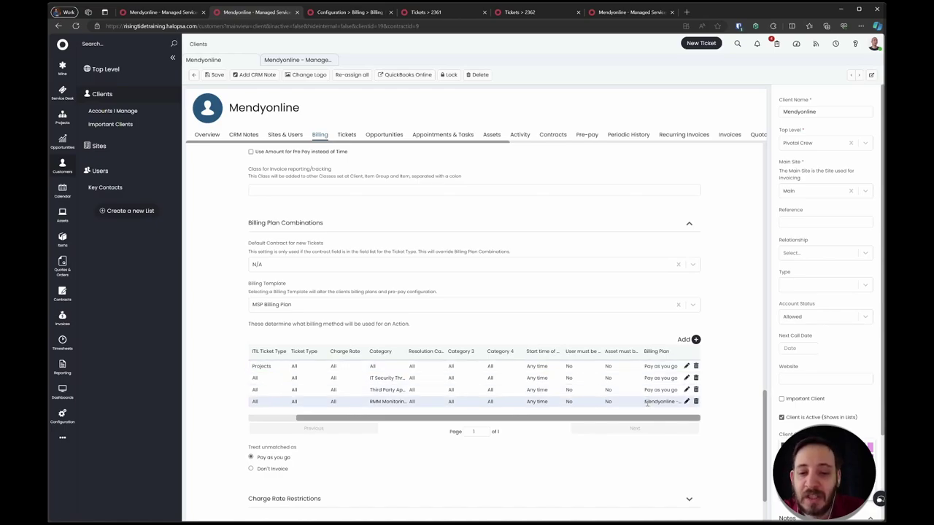
mouse_move(406, 351)
left_mouse_down()
mouse_move(479, 349)
mouse_move(413, 351)
left_mouse_up()
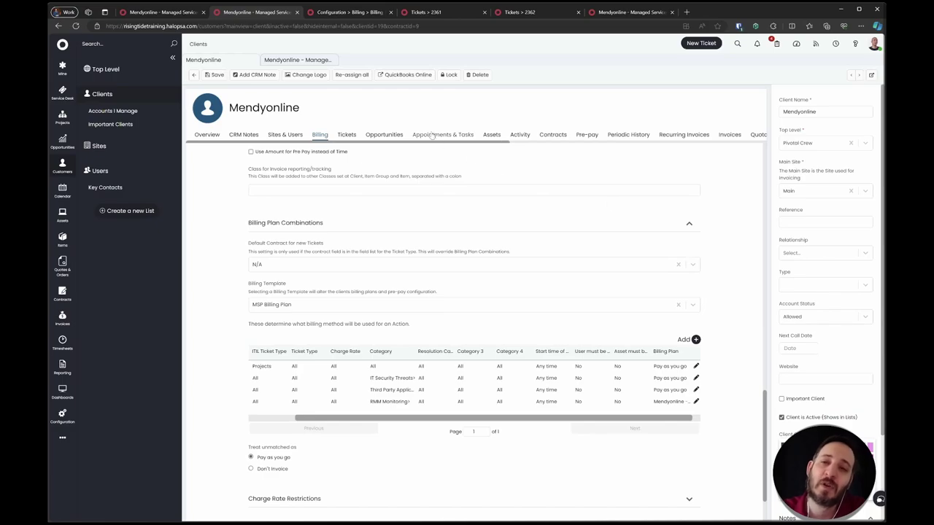
- Start a new incident ticket and try the categories RMM Monitoring>Patching and Third Party Applications>User Management
left_click(695, 44)
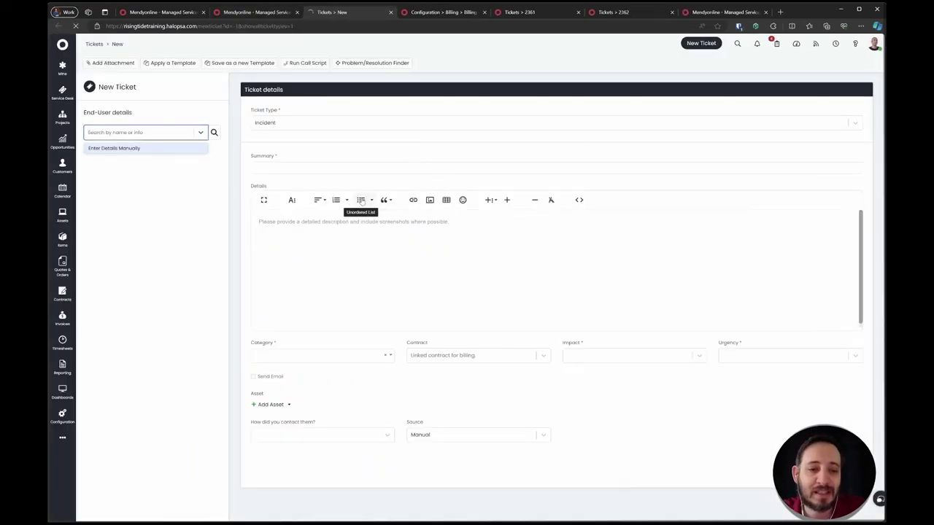
left_click(340, 355)
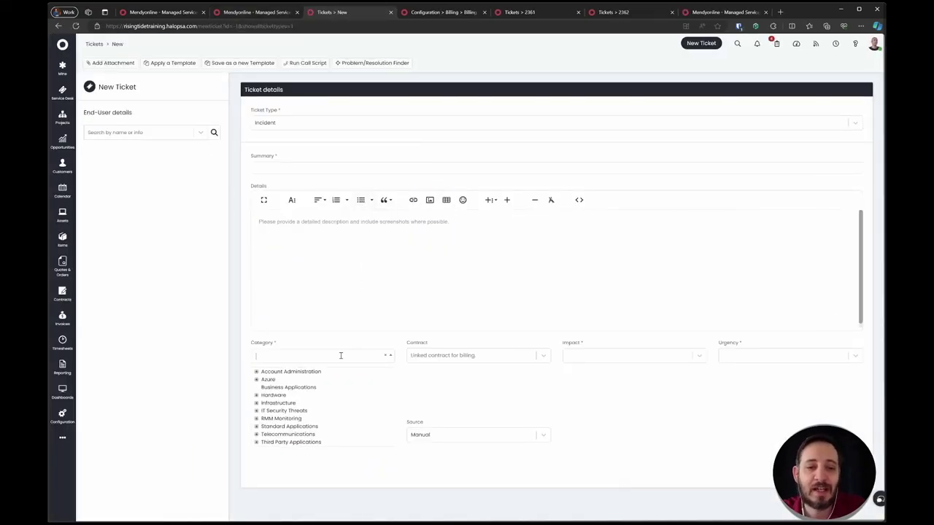
type("patch")
left_click(283, 379)
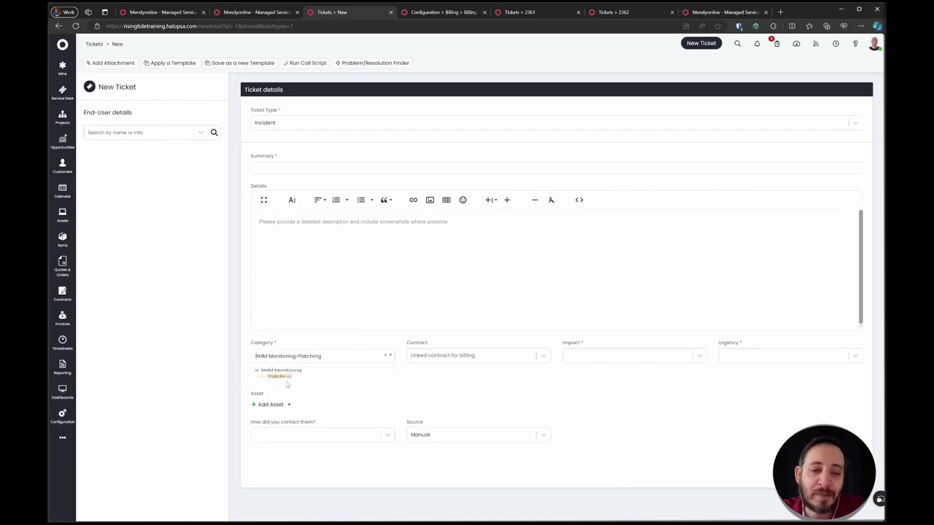
left_click(352, 355)
type("user")
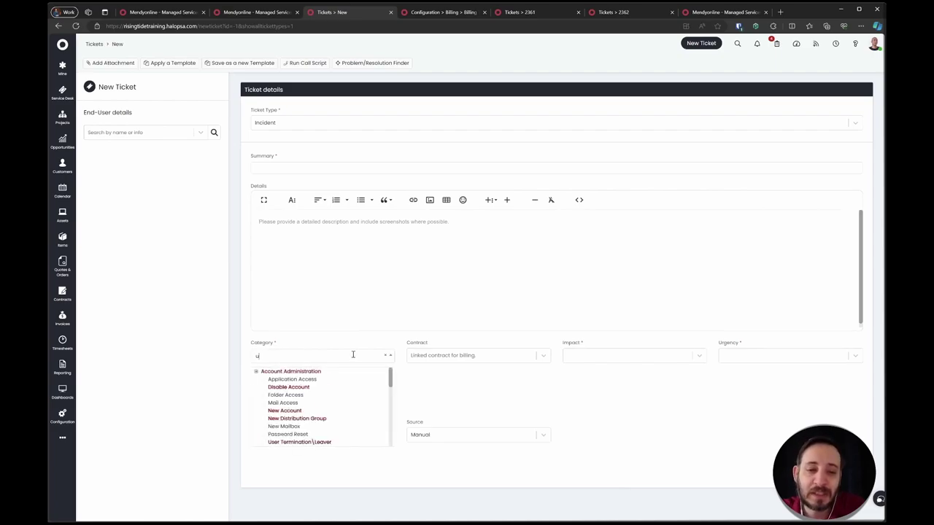
left_click(299, 395)
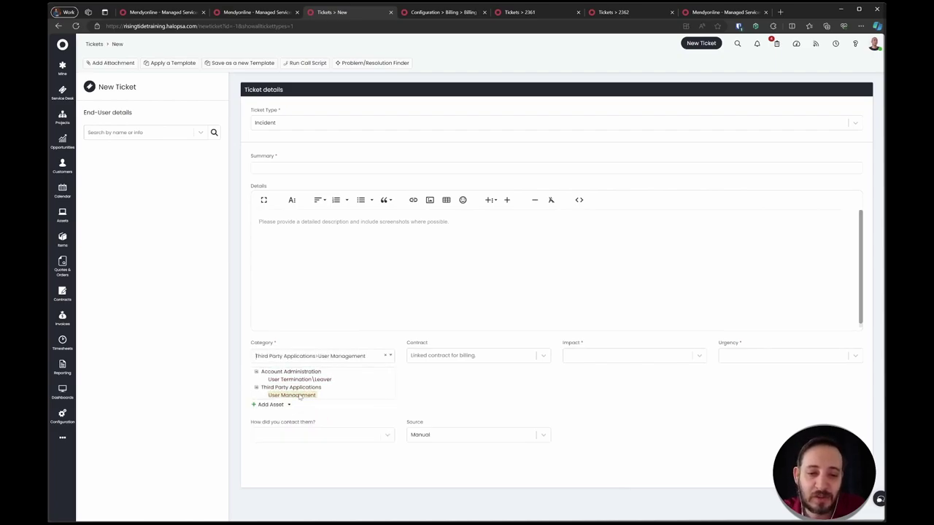
- Set the new ticket's category to IT Security Threats>Email Spoofing
left_click(350, 356)
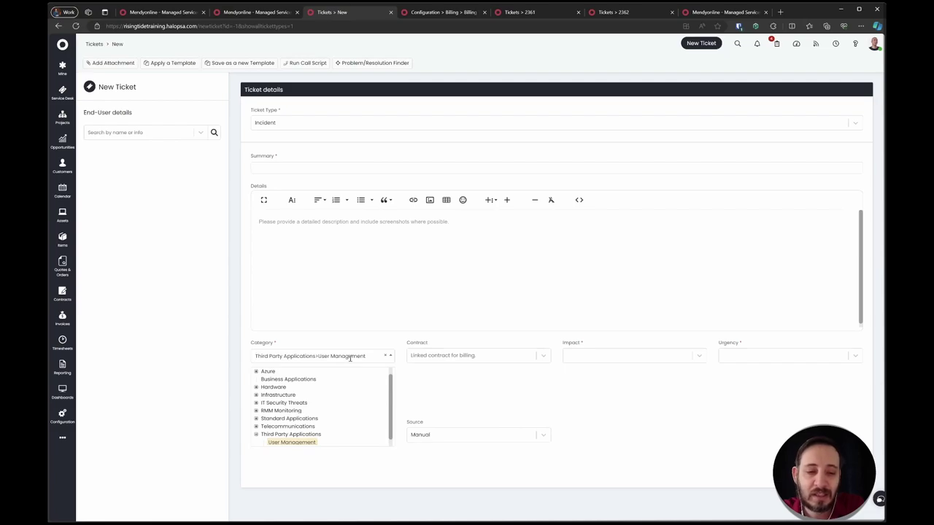
type("remove")
key("ctrl+a")
type("th")
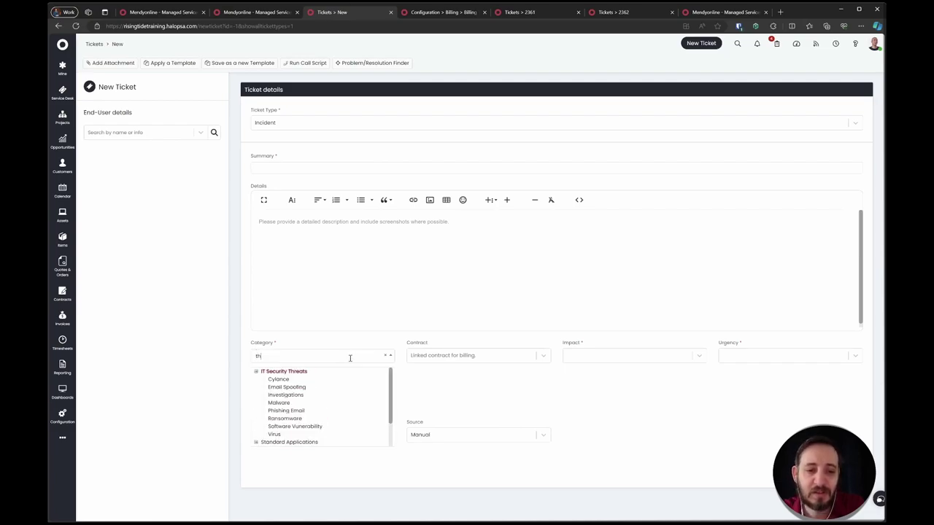
key("ctrl+a")
type("sec")
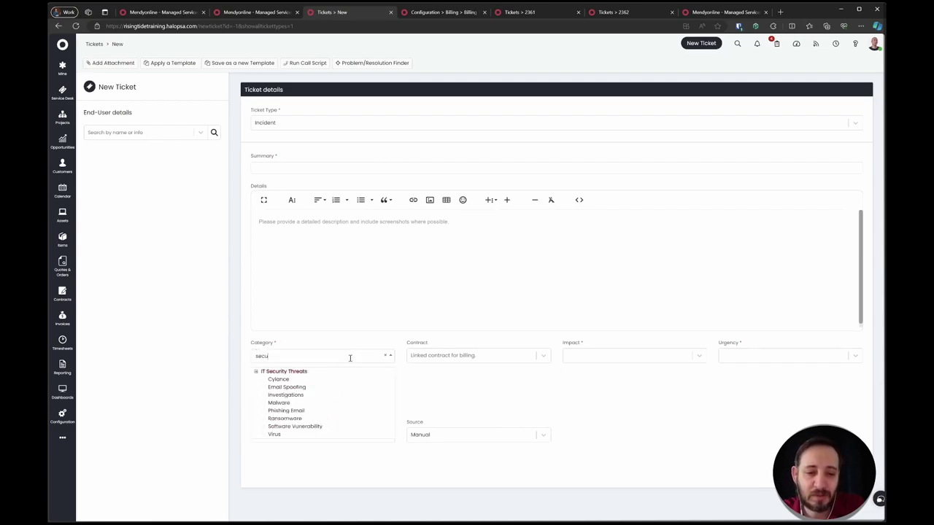
type("u")
left_click(298, 387)
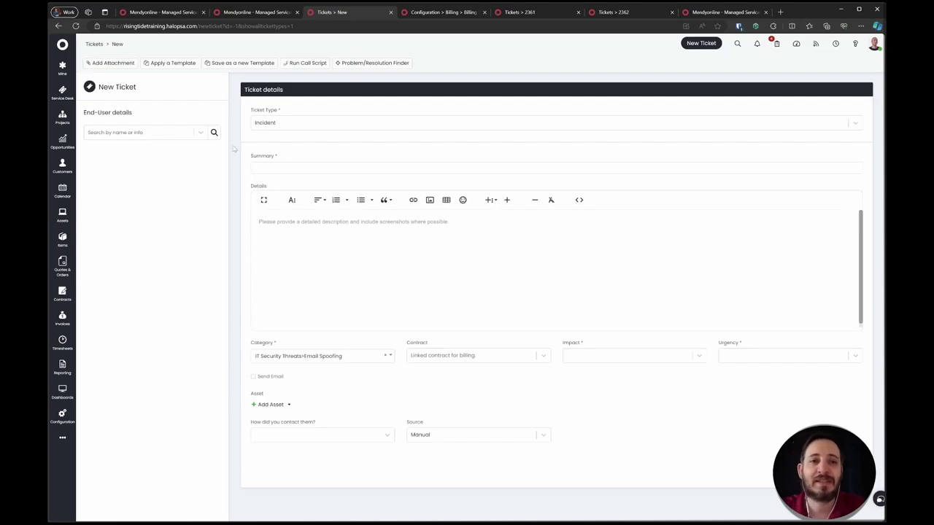
- Review the Mendyonline client's billing plan combinations and compare them with those defined in the MSP Billing Plan template
left_click(241, 12)
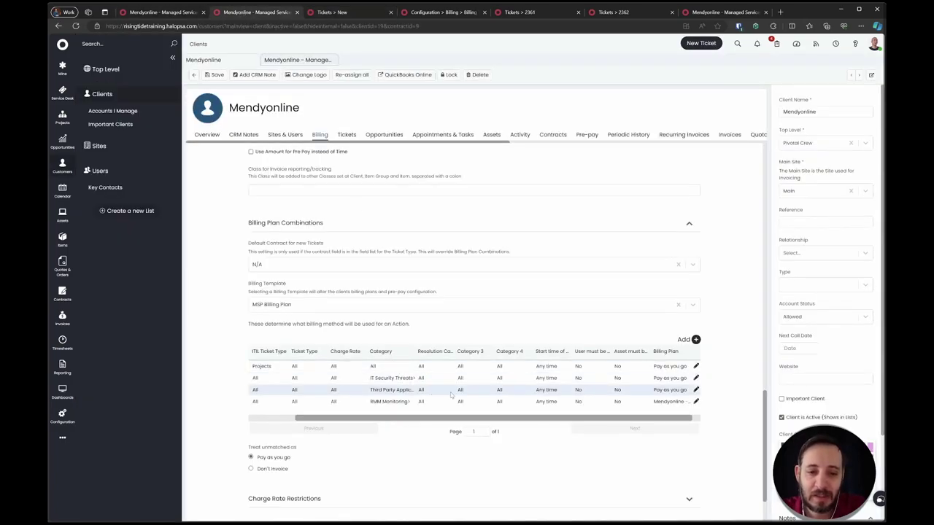
scroll(452, 383, "left", 2)
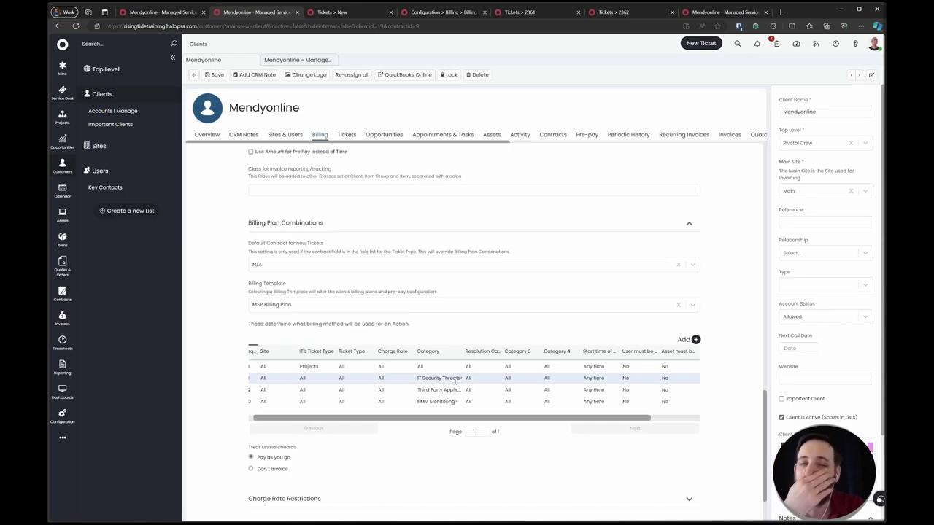
scroll(474, 394, "right", 2)
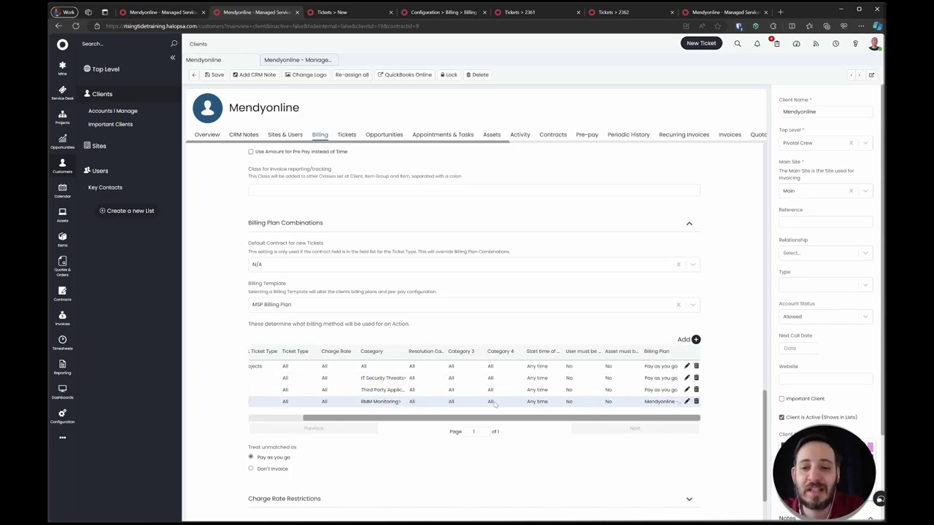
scroll(495, 405, "left", 2)
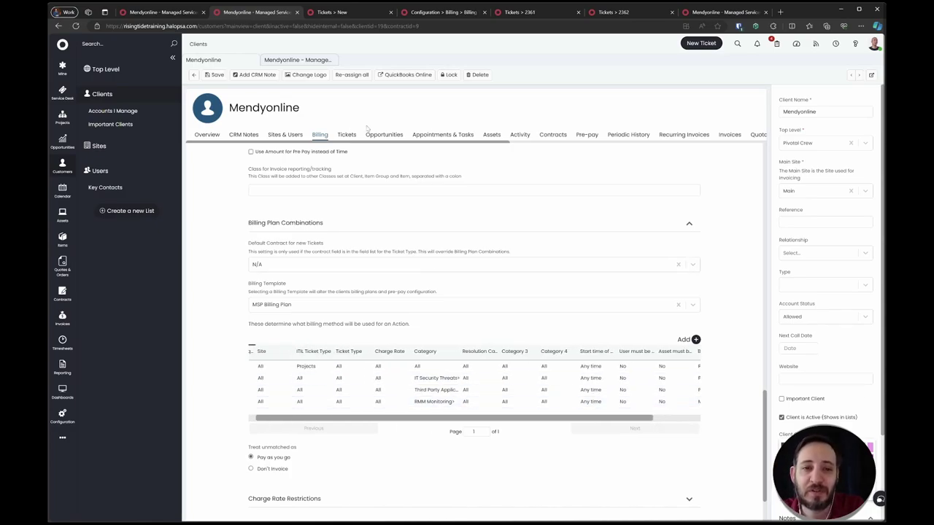
left_click(441, 13)
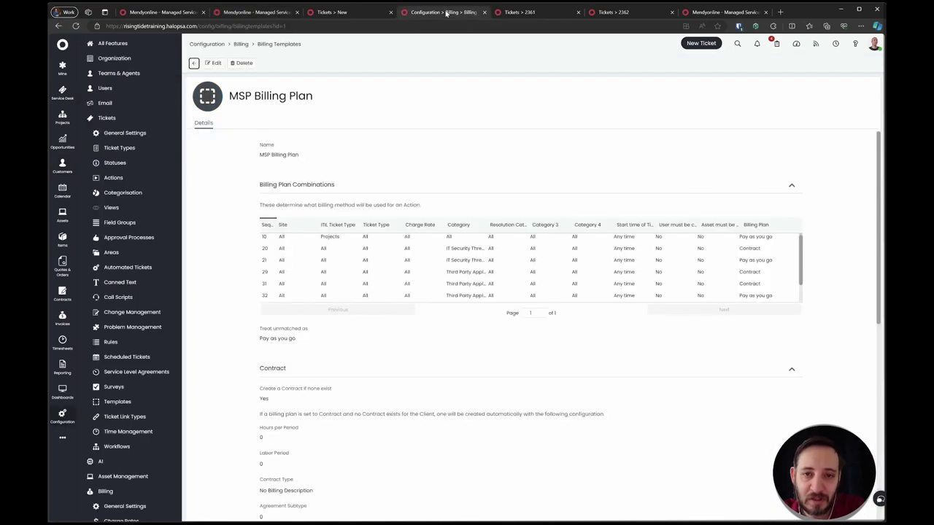
- Change Mendyonline's Managed Services contract to agreement subtype Managed and contract type Unlimited Professional, and save the contract
left_click(254, 12)
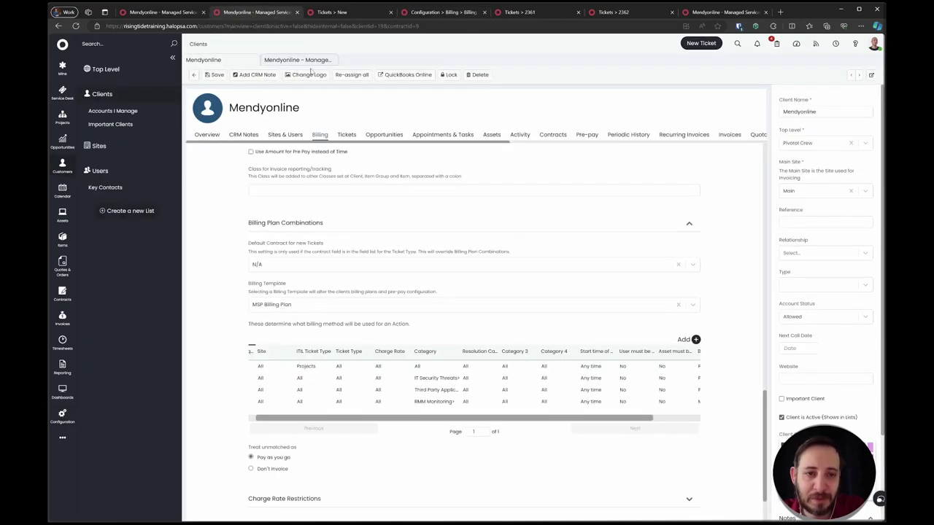
left_click(317, 61)
left_click(213, 75)
scroll(375, 231, "down", 6)
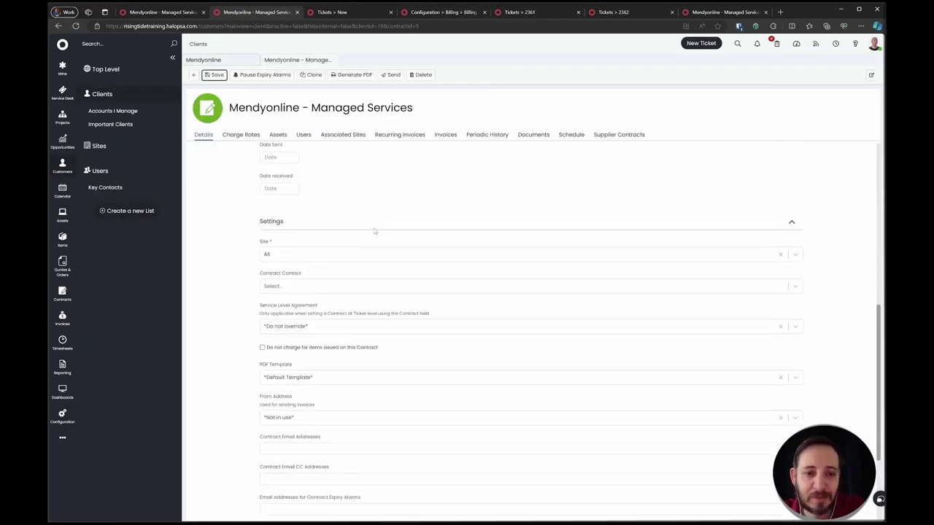
scroll(365, 219, "up", 4)
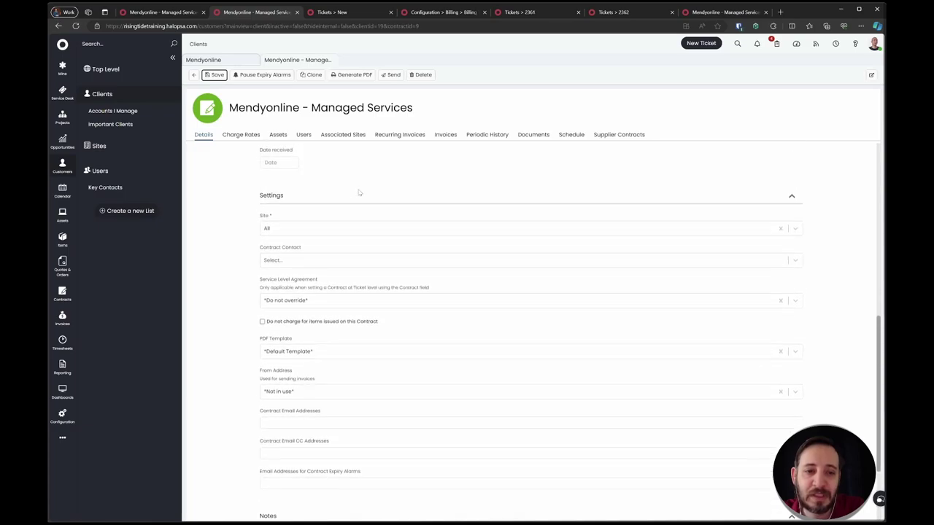
scroll(359, 192, "up", 1)
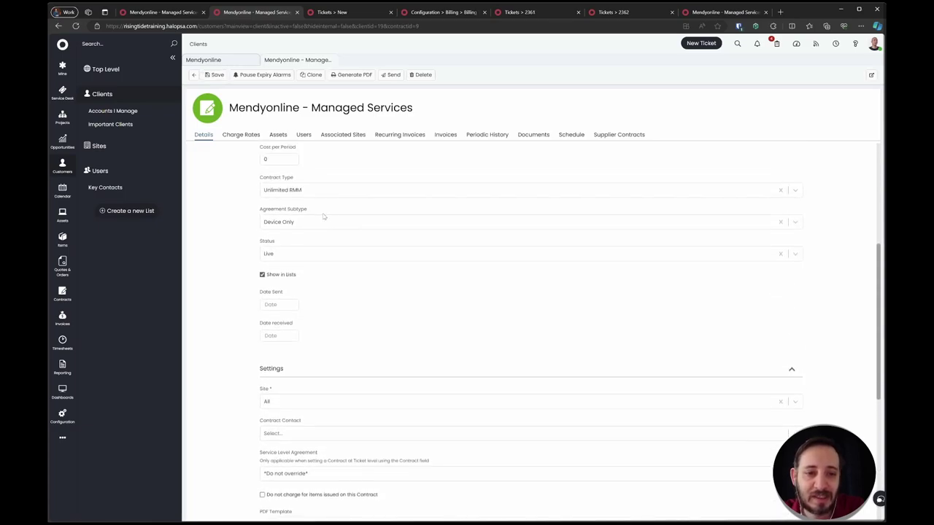
left_click(325, 220)
left_click(319, 239)
left_click(310, 190)
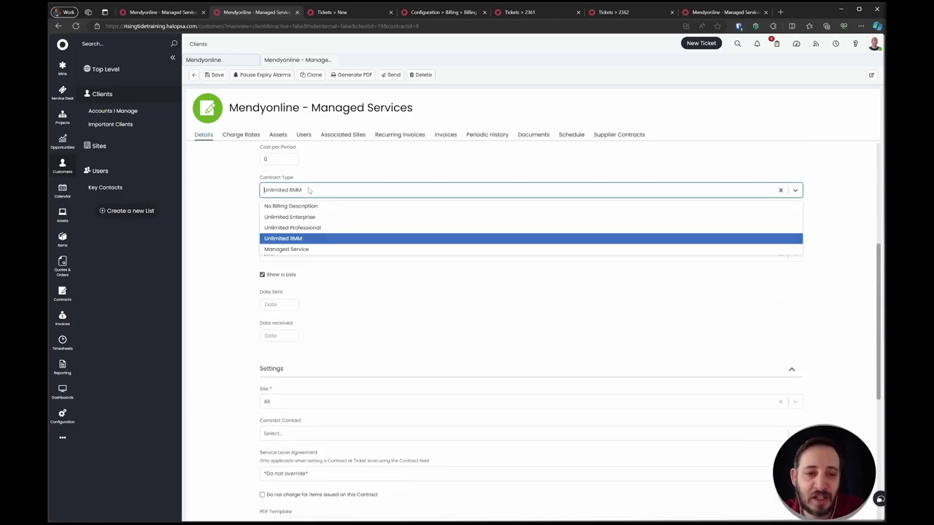
left_click(327, 232)
left_click_drag(234, 194, 228, 169)
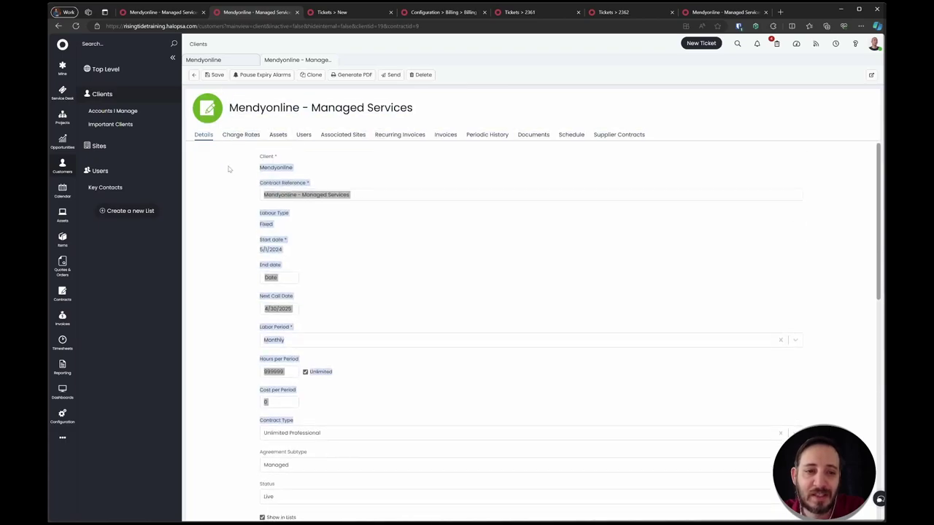
left_click(214, 74)
- Reapply the "MSP Billing Plan" template in the client's billing settings and review the categories and billing plans of the updated combinations
left_click(219, 61)
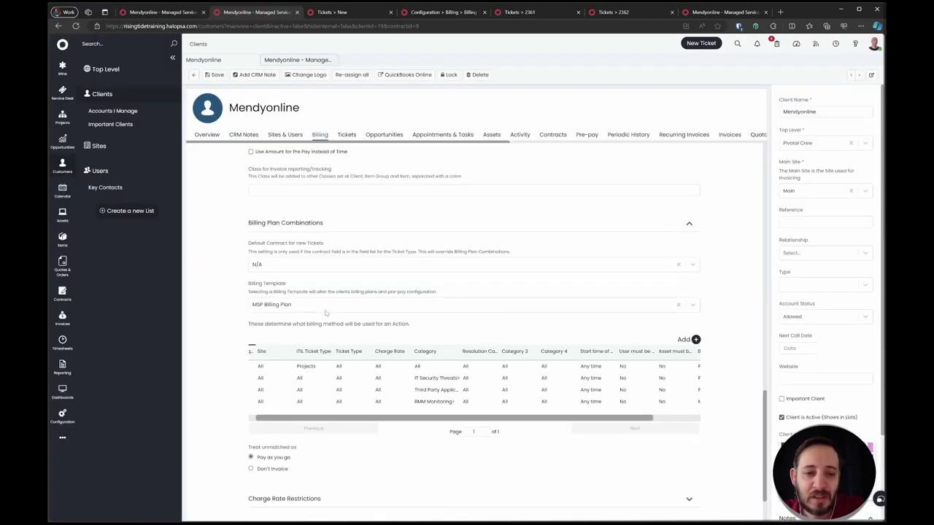
left_click(308, 272)
left_click(307, 297)
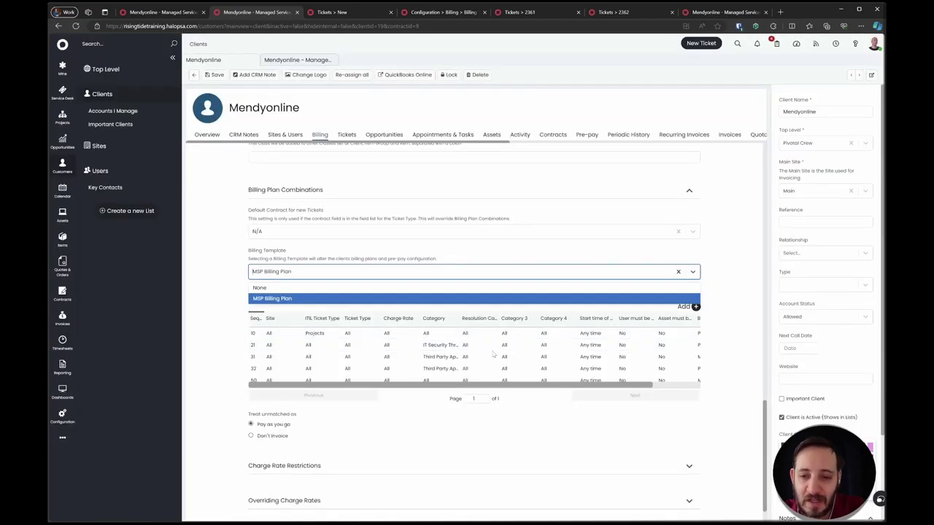
scroll(371, 349, "right", 3)
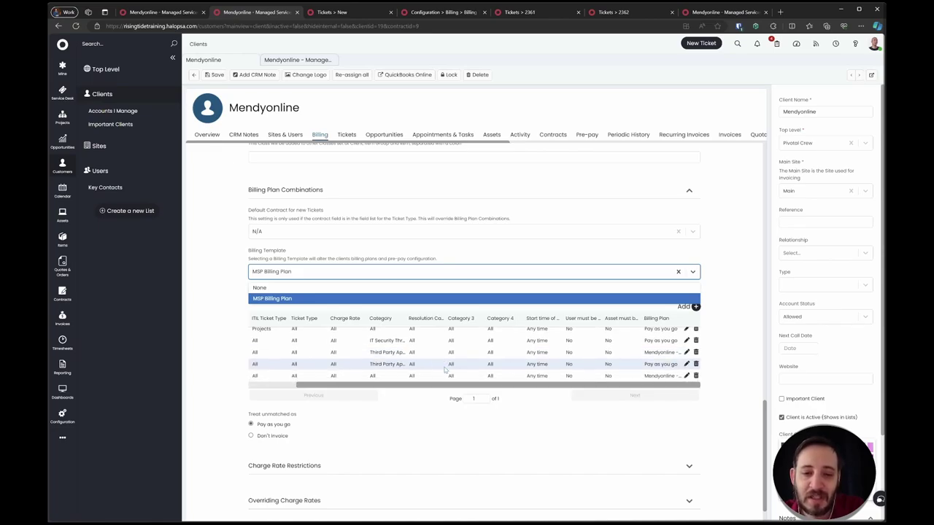
scroll(422, 378, "down", 1)
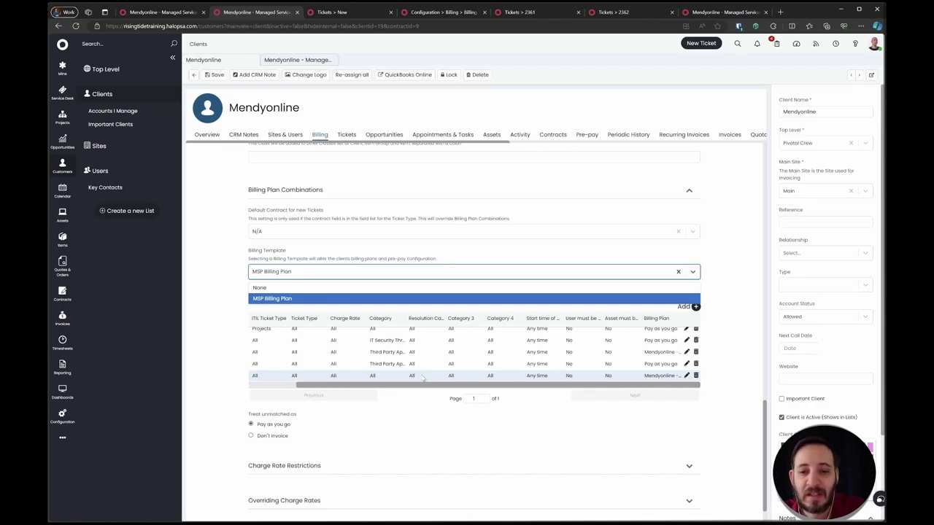
scroll(422, 365, "up", 1)
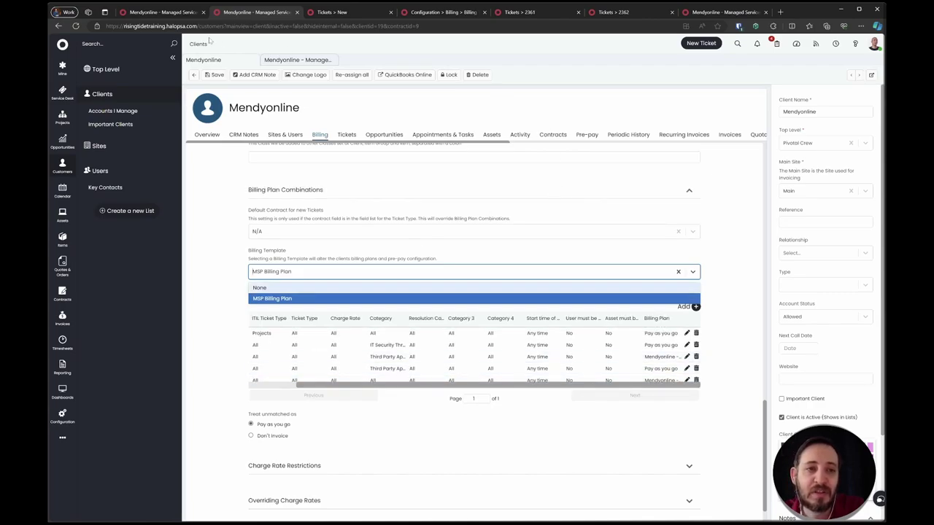
key("Escape")
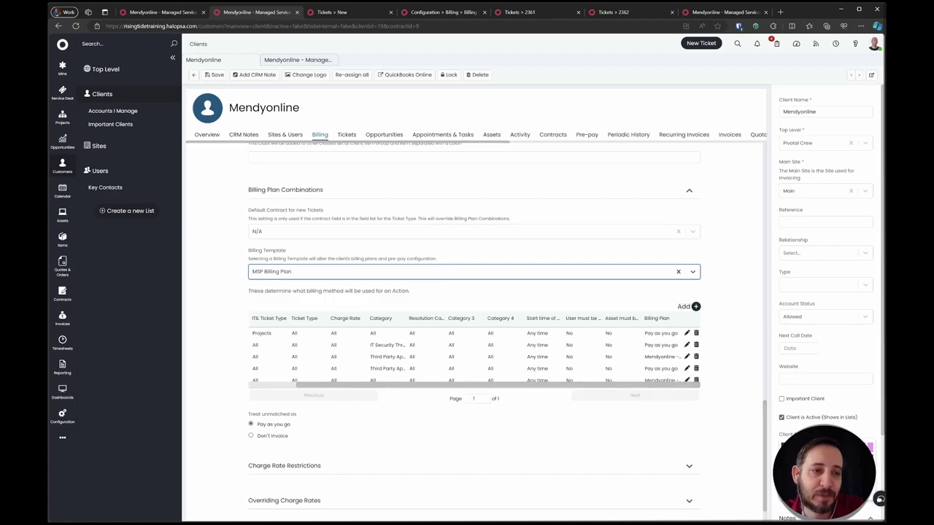